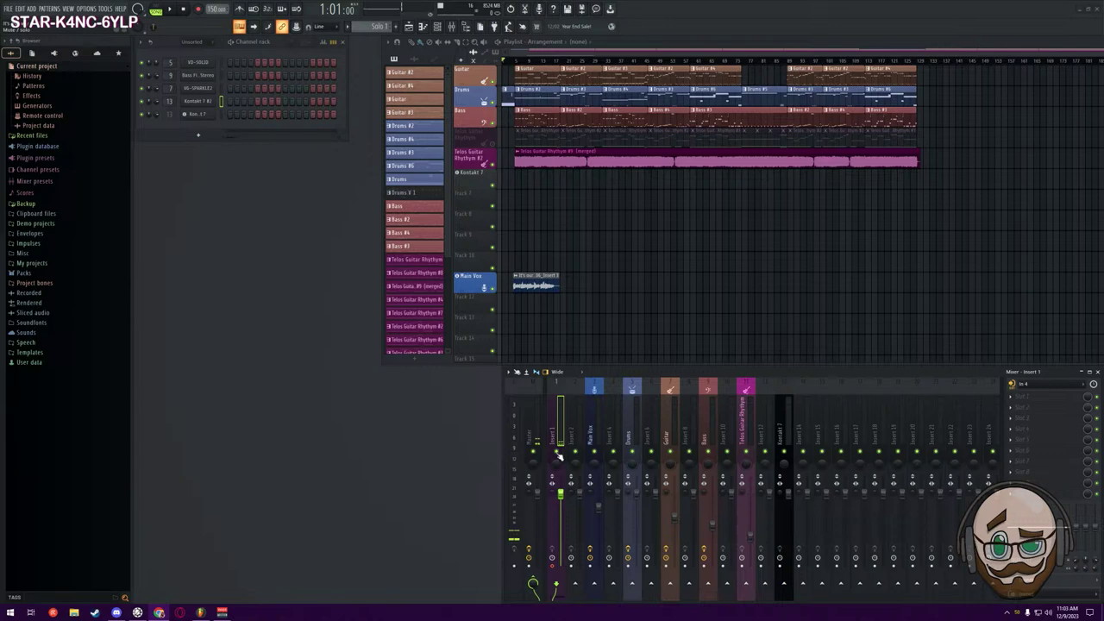
Play the arrangement and clear the Voicemeeter window off the playlist
{"action": "left_click", "coordinate": [561, 456]}
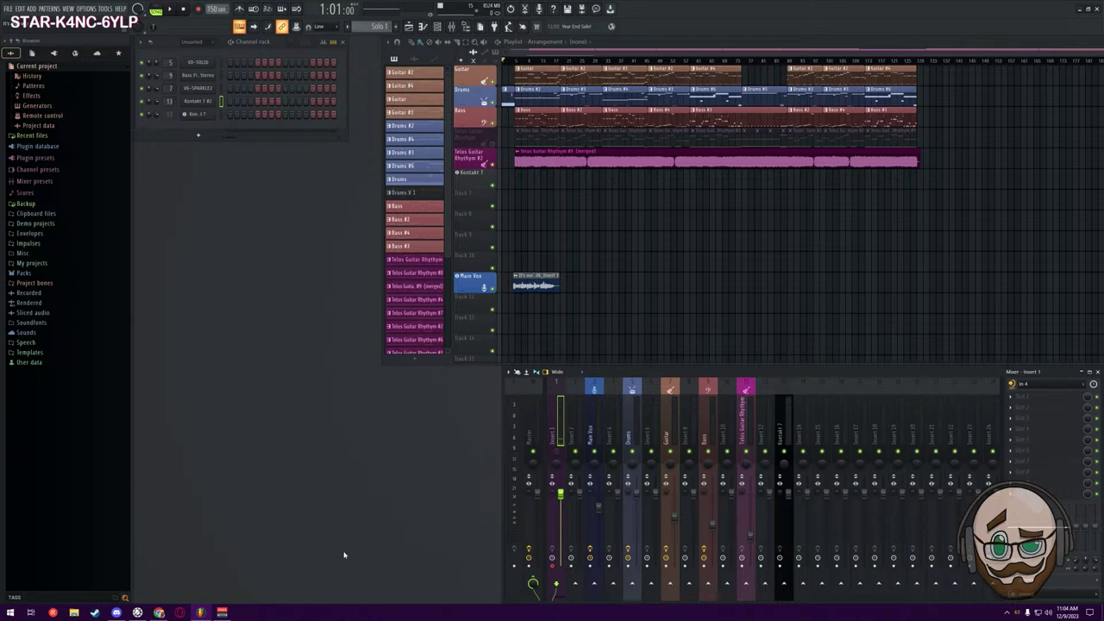
{"action": "key", "text": "F6"}
{"action": "key", "text": "space"}
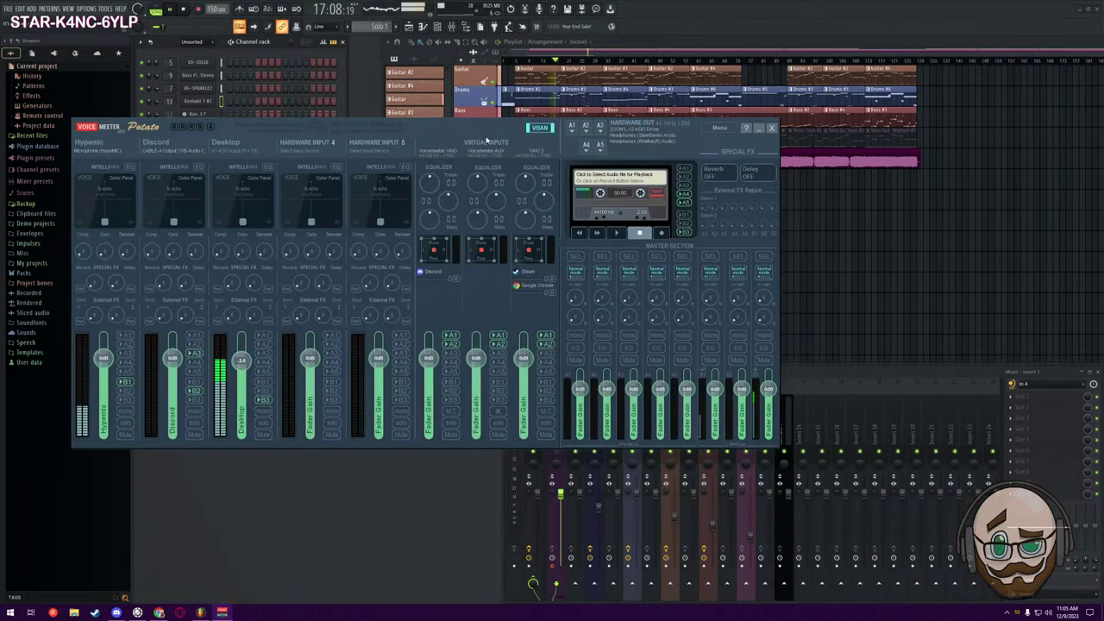
{"action": "left_click_drag", "start_coordinate": [477, 138], "coordinate": [338, 207]}
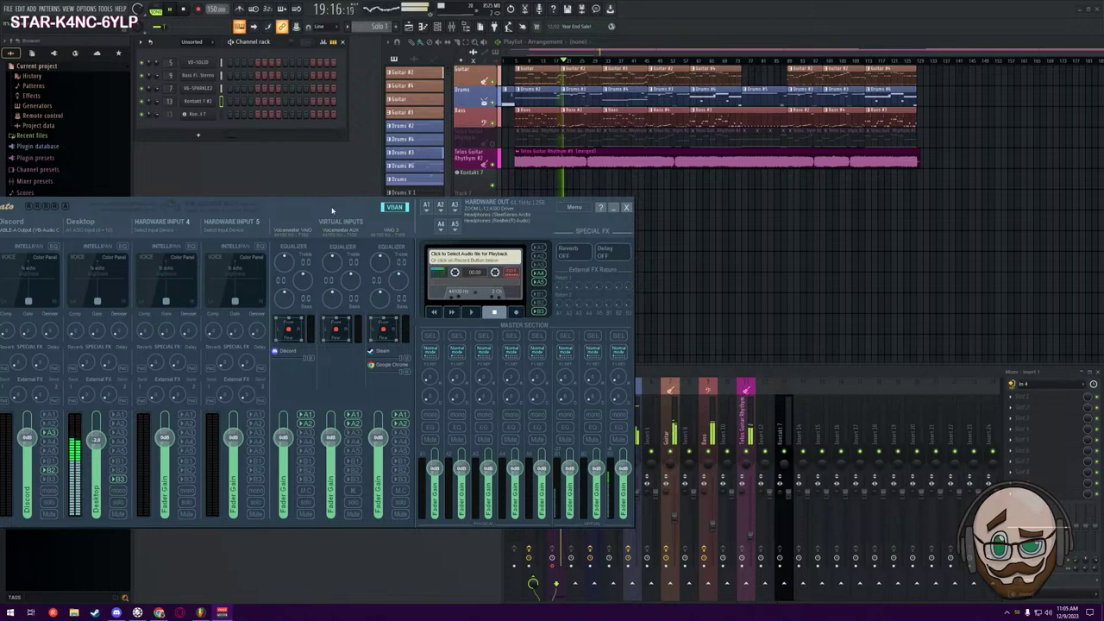
{"action": "left_click", "coordinate": [337, 165]}
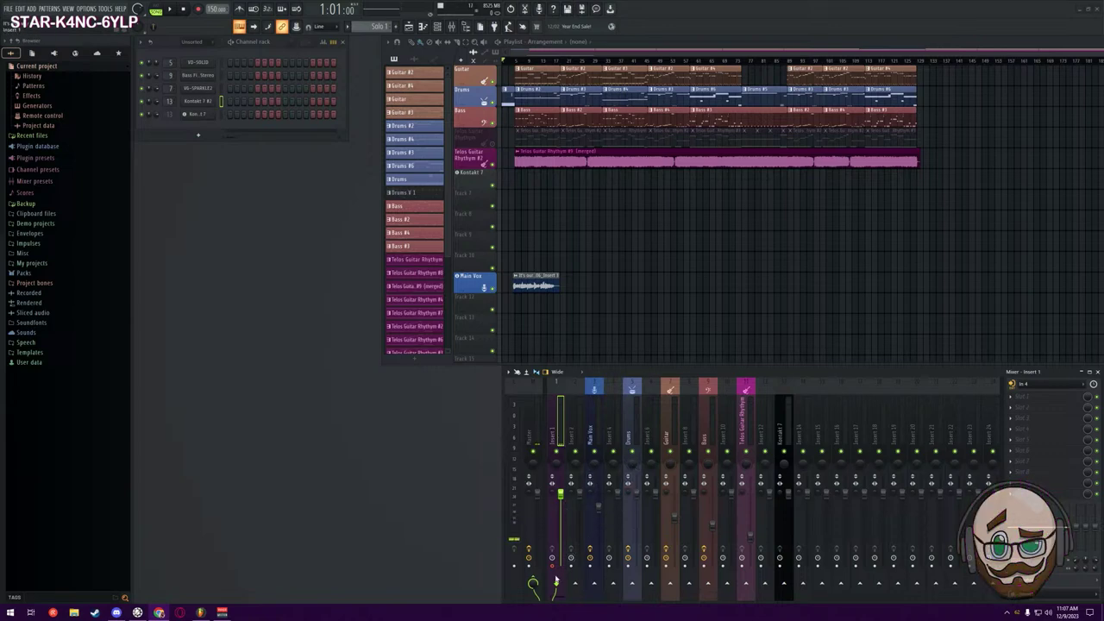
Move the mixer window further up and compare the routing of Insert 2 and Insert 1
{"action": "left_click_drag", "start_coordinate": [680, 375], "coordinate": [628, 322]}
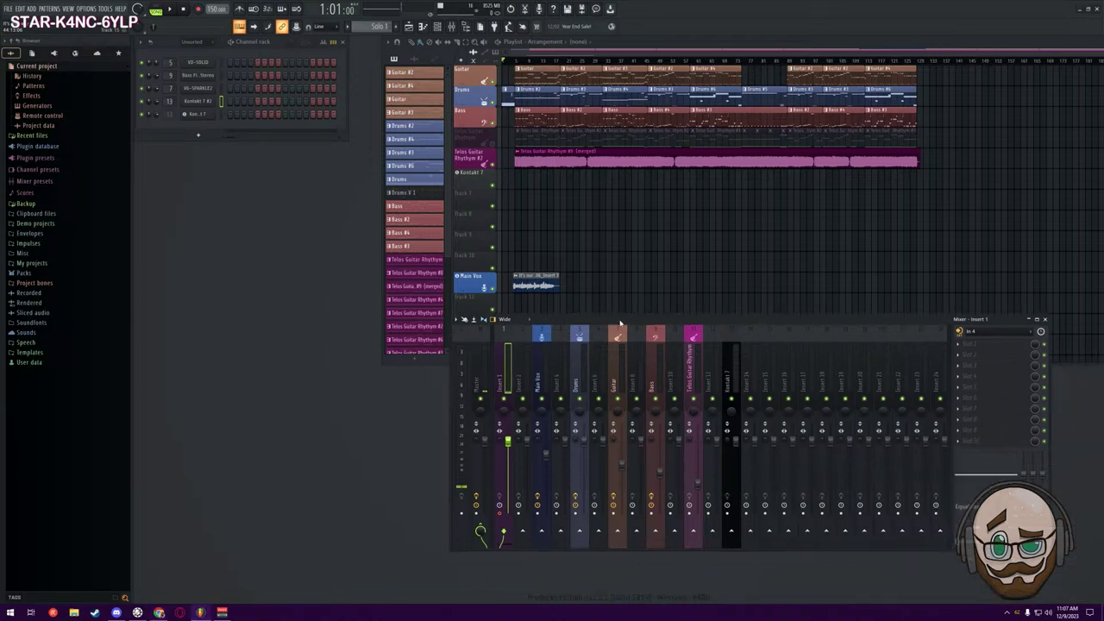
{"action": "left_click", "coordinate": [520, 377]}
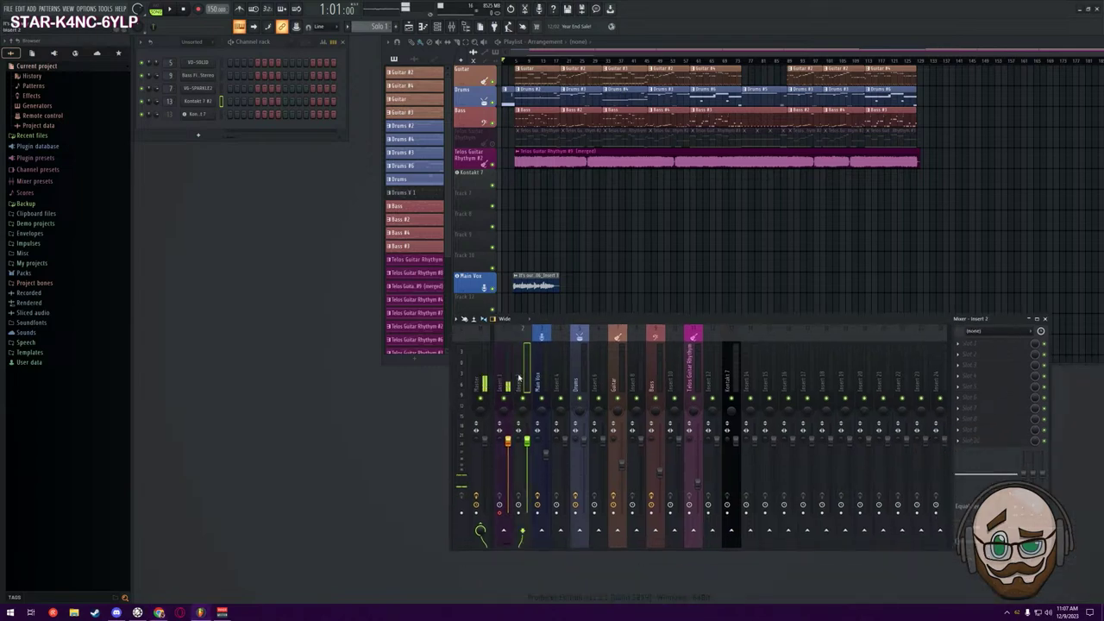
{"action": "left_click", "coordinate": [506, 432]}
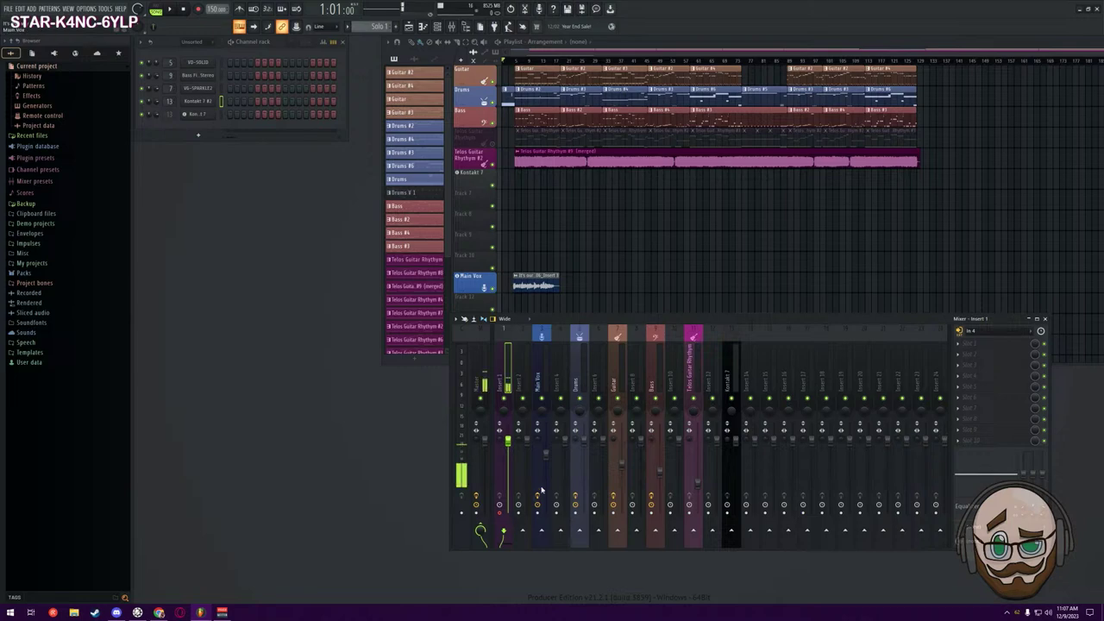
Move the empty mixer track Insert 15 toward the master until it sits as Insert 3, directly before Main Vox
{"action": "left_click", "coordinate": [774, 335]}
{"action": "right_click", "coordinate": [776, 328]}
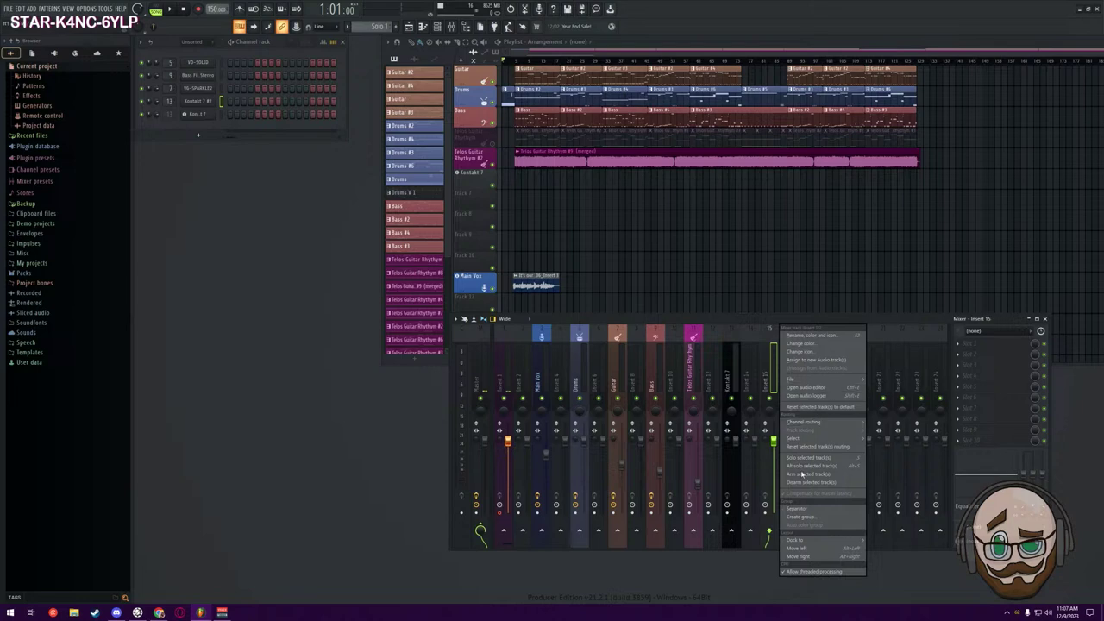
{"action": "left_click", "coordinate": [806, 549]}
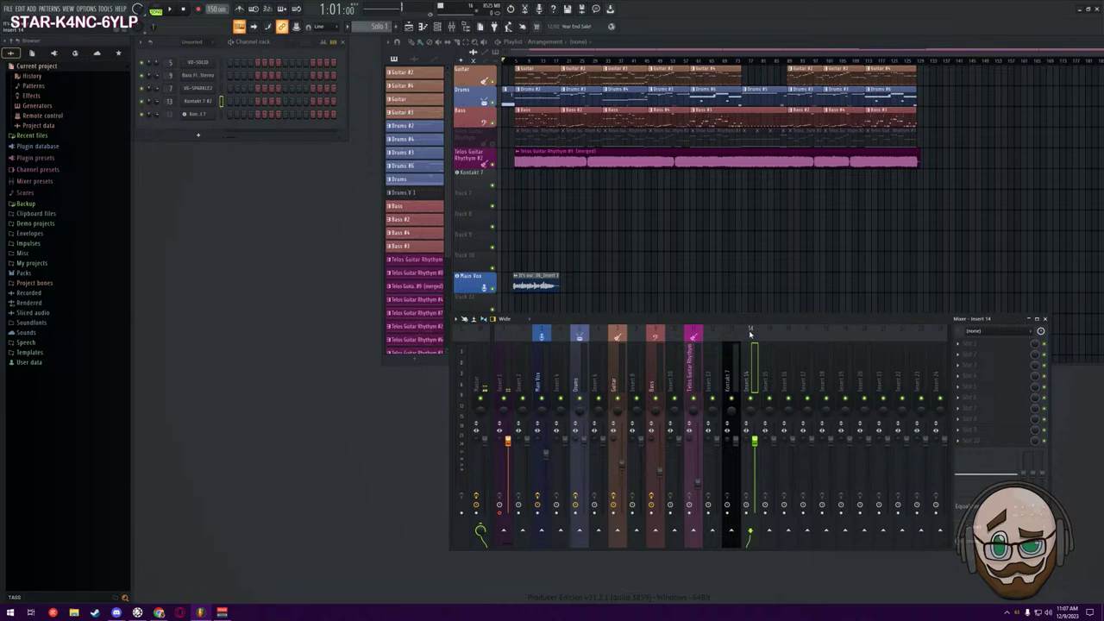
{"action": "key", "text": "alt+Left"}
{"action": "key", "text": "alt+Left"}
{"action": "key", "text": "alt+Left"}
{"action": "key", "text": "alt+Left"}
{"action": "key", "text": "alt+Left"}
{"action": "key", "text": "alt+Left"}
{"action": "key", "text": "alt+Left"}
{"action": "key", "text": "alt+Left"}
{"action": "key", "text": "alt+Left"}
{"action": "key", "text": "alt+Left"}
{"action": "key", "text": "alt+Left"}
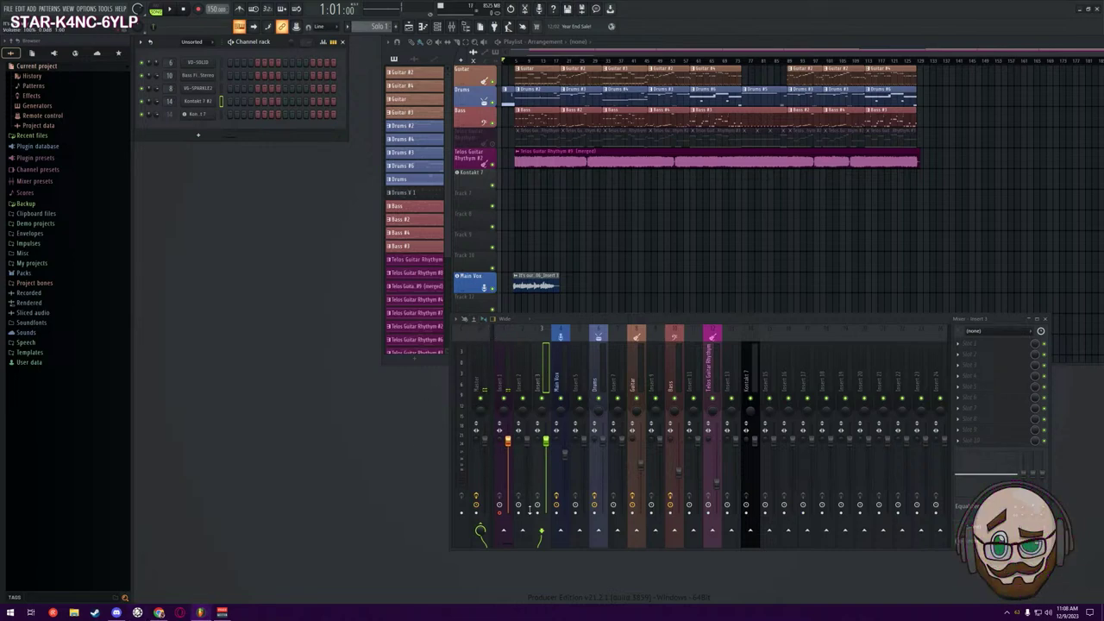
Route Insert 1 only to Insert 3 instead of the master and check both tracks' routing
{"action": "left_click", "coordinate": [501, 377]}
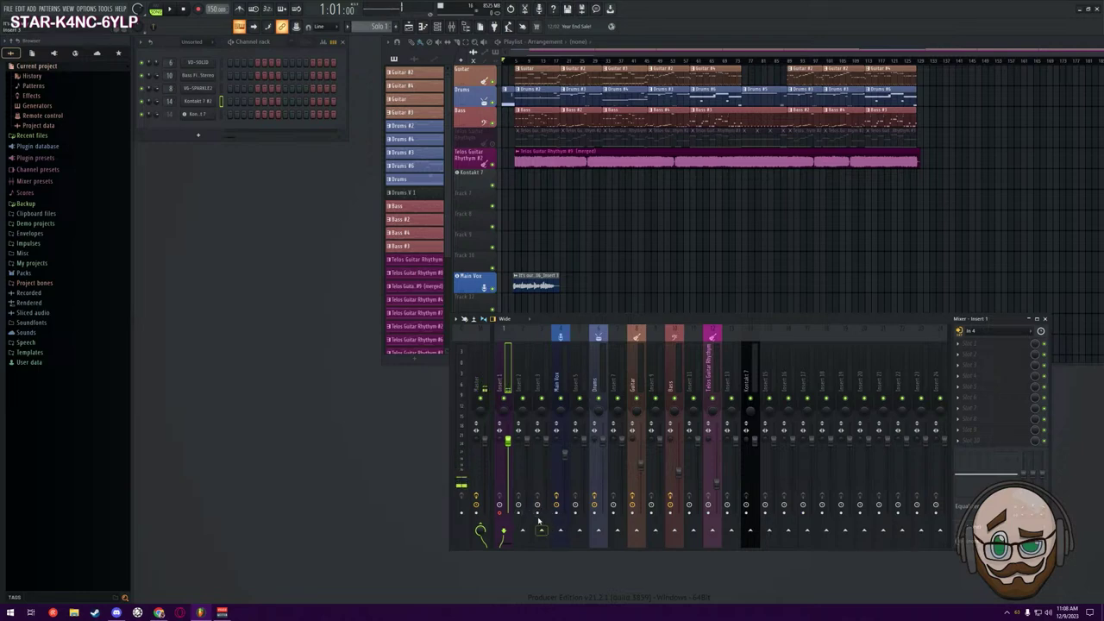
{"action": "left_click", "coordinate": [541, 530]}
{"action": "left_click", "coordinate": [545, 380]}
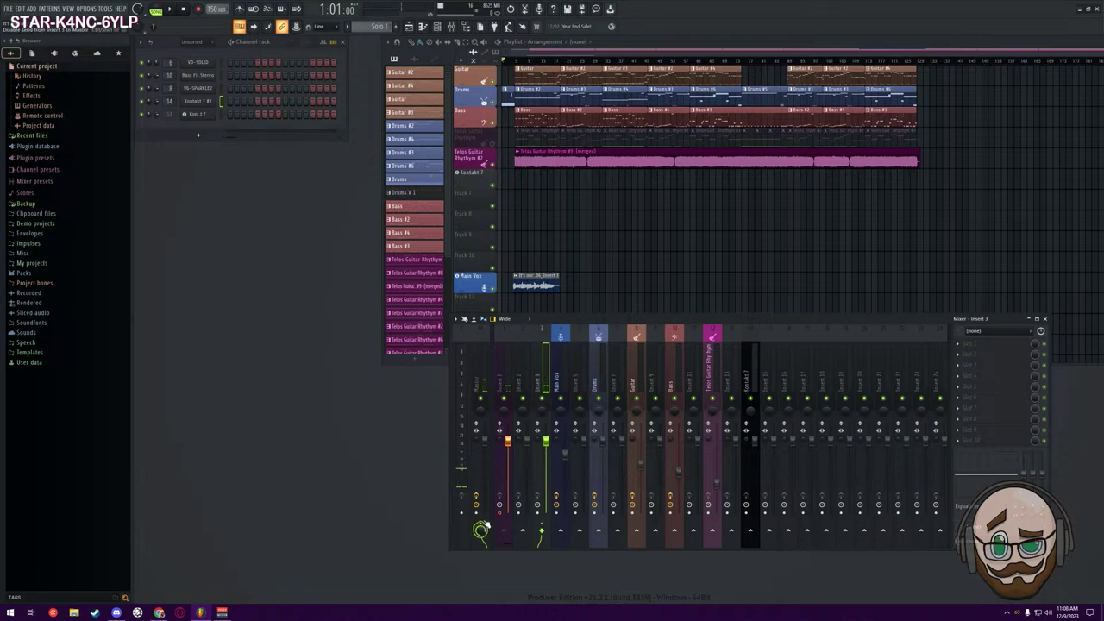
{"action": "left_click", "coordinate": [506, 380]}
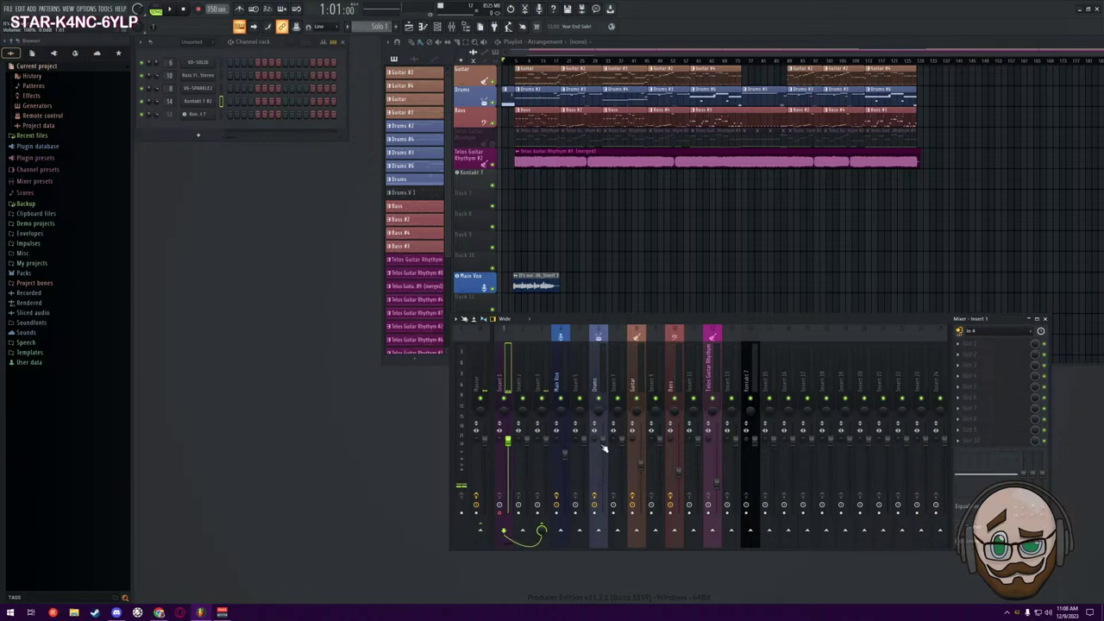
Add Soundgoodizer to the first effect slot of Insert 3 and check the signal path from Insert 1
{"action": "left_click", "coordinate": [541, 371]}
{"action": "left_click", "coordinate": [966, 343]}
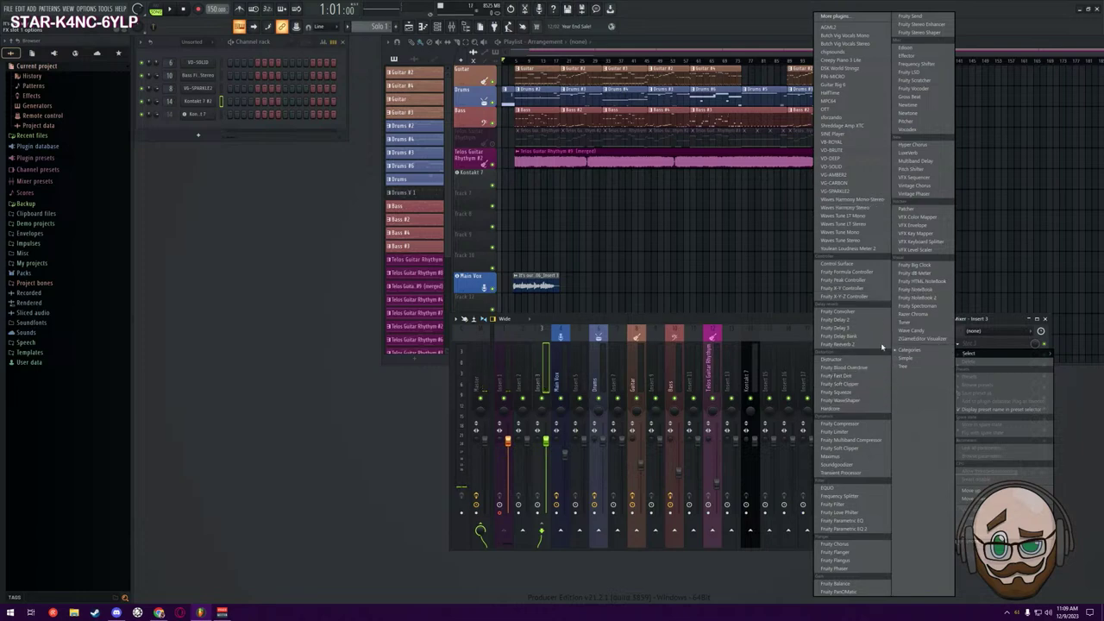
{"action": "left_click", "coordinate": [850, 466]}
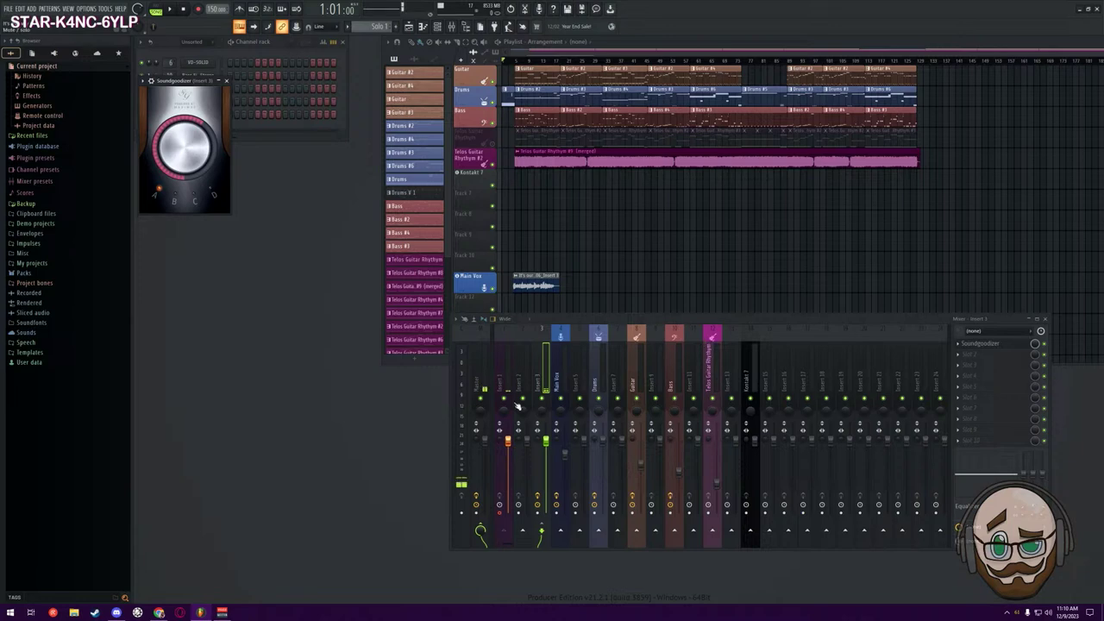
{"action": "left_click", "coordinate": [499, 383]}
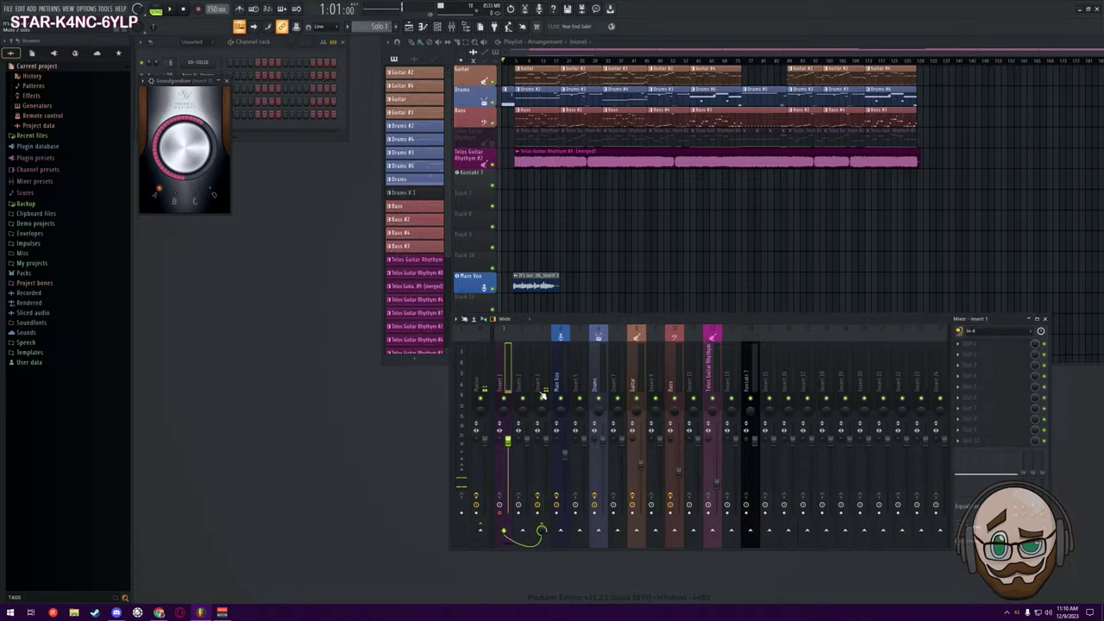
{"action": "left_click", "coordinate": [536, 373]}
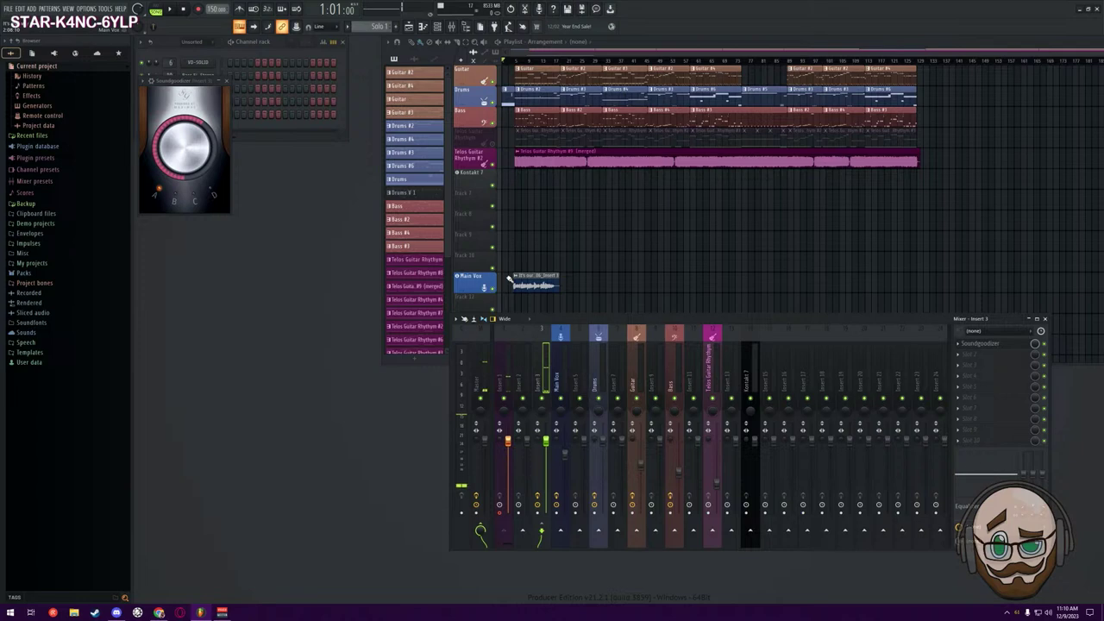
Play the song from the start, auditioning it with the Main Vox playlist track muted and unmuted
{"action": "key", "text": "F6"}
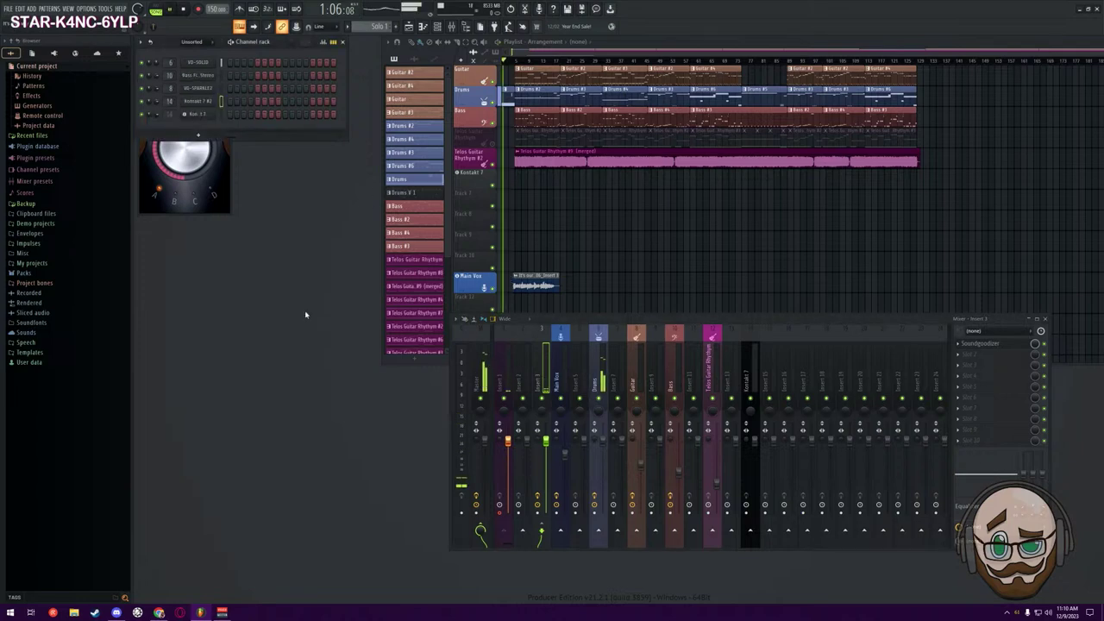
{"action": "left_click", "coordinate": [496, 291]}
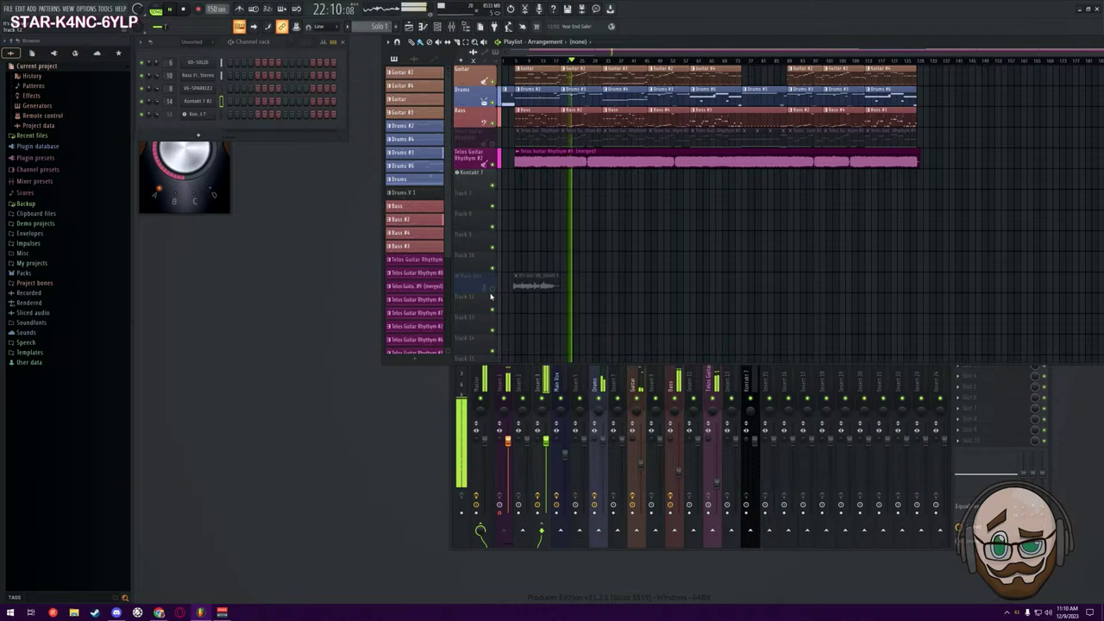
{"action": "key", "text": "space"}
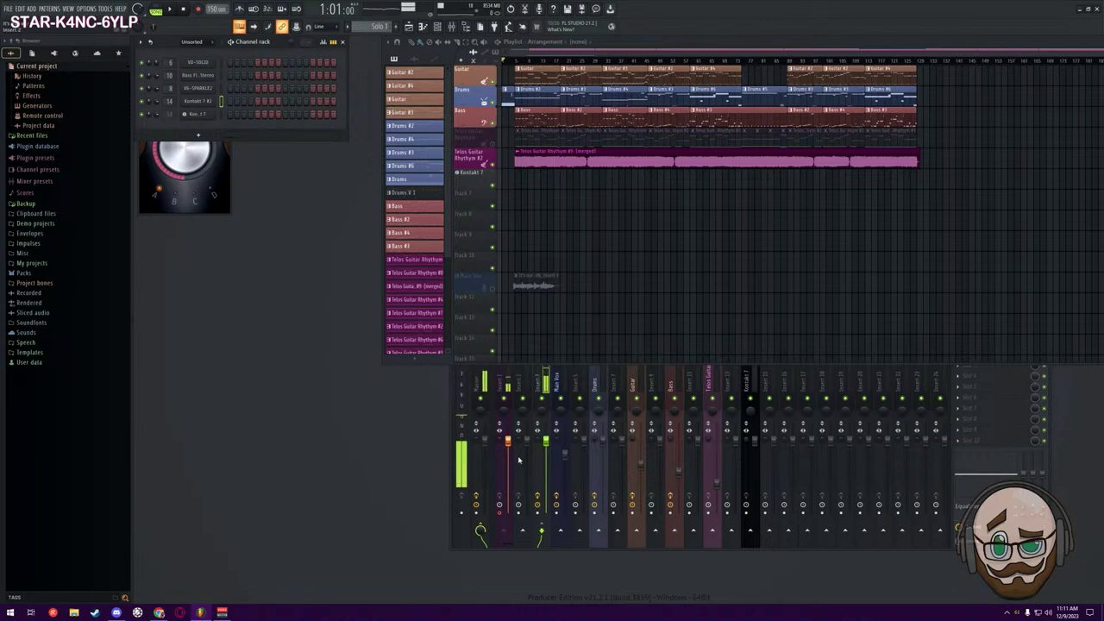
{"action": "key", "text": "space"}
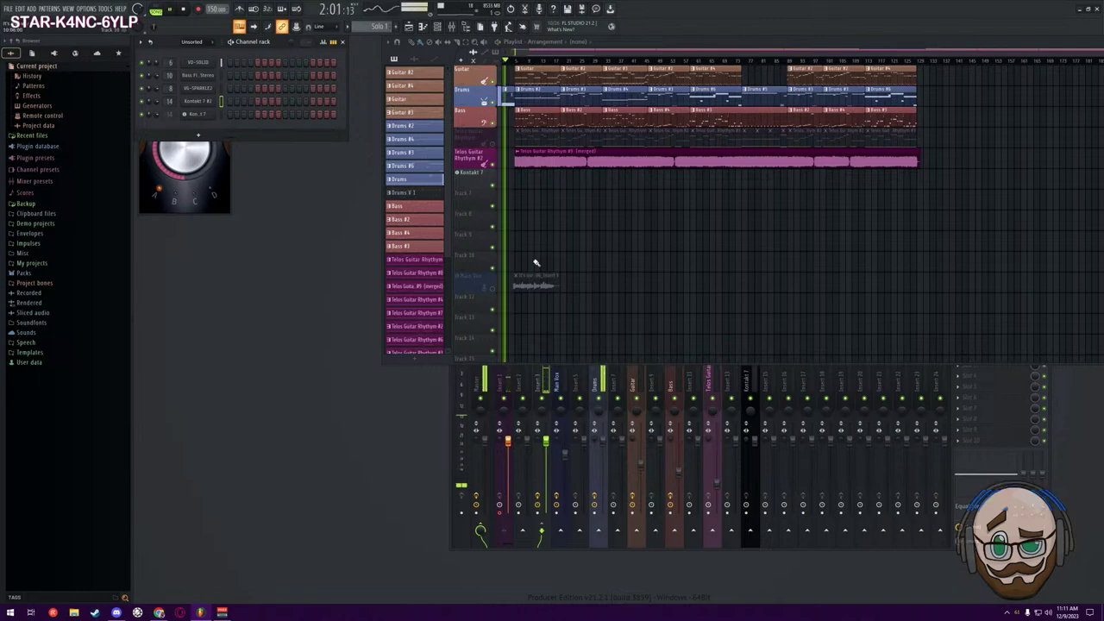
{"action": "left_click", "coordinate": [492, 287]}
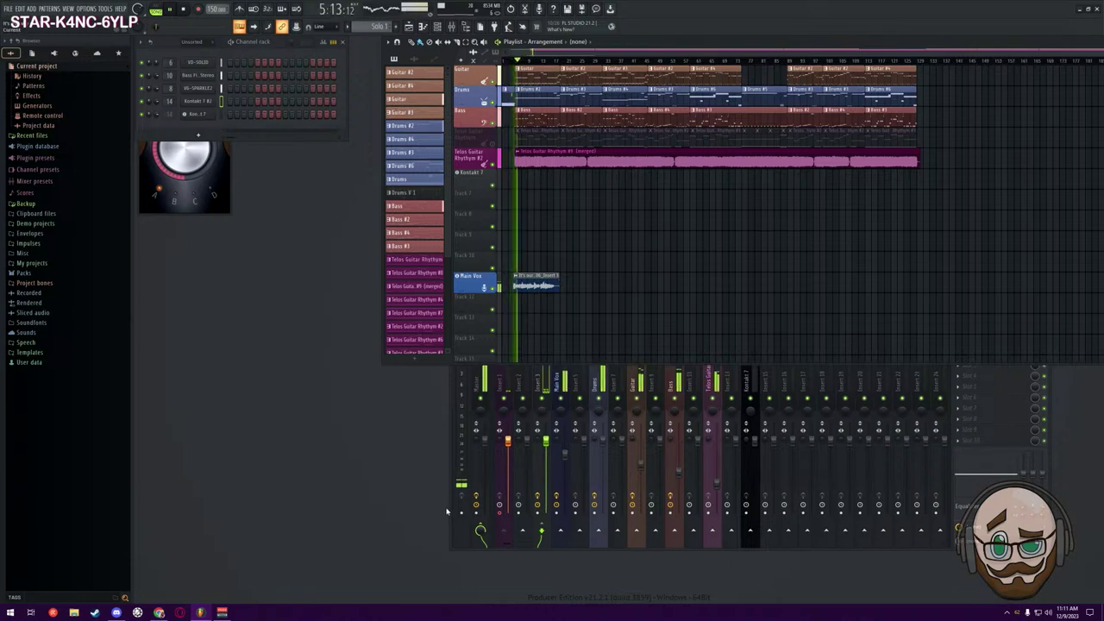
Return the mixer window below the playlist and select the Guitar mixer track, ending with playback stopped
{"action": "left_click", "coordinate": [603, 435]}
{"action": "left_click_drag", "start_coordinate": [783, 322], "coordinate": [835, 377]}
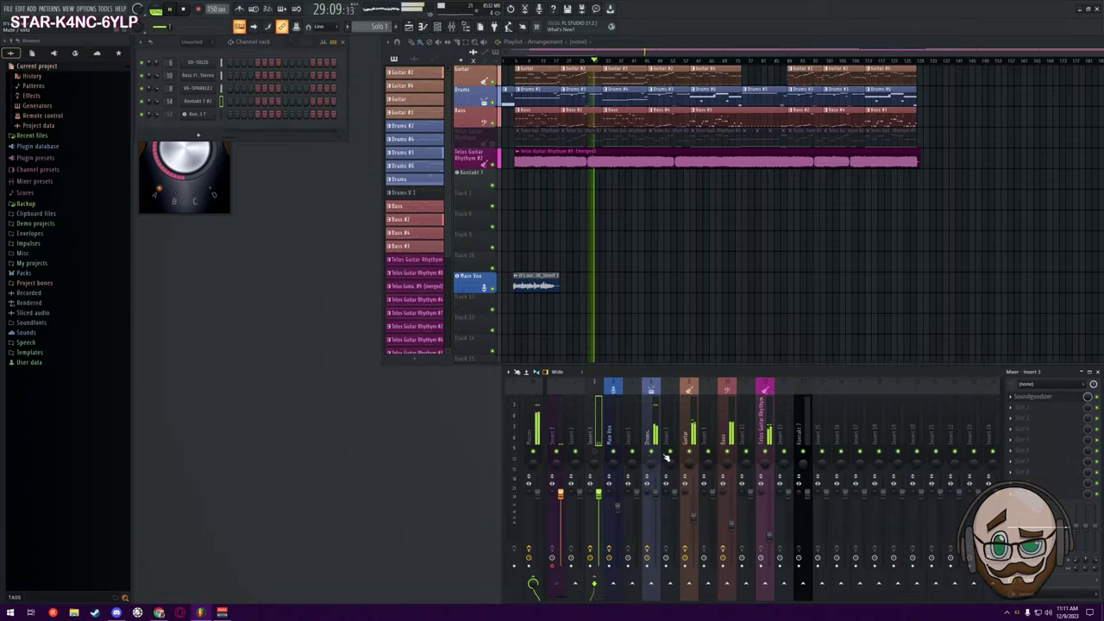
{"action": "left_click", "coordinate": [695, 527]}
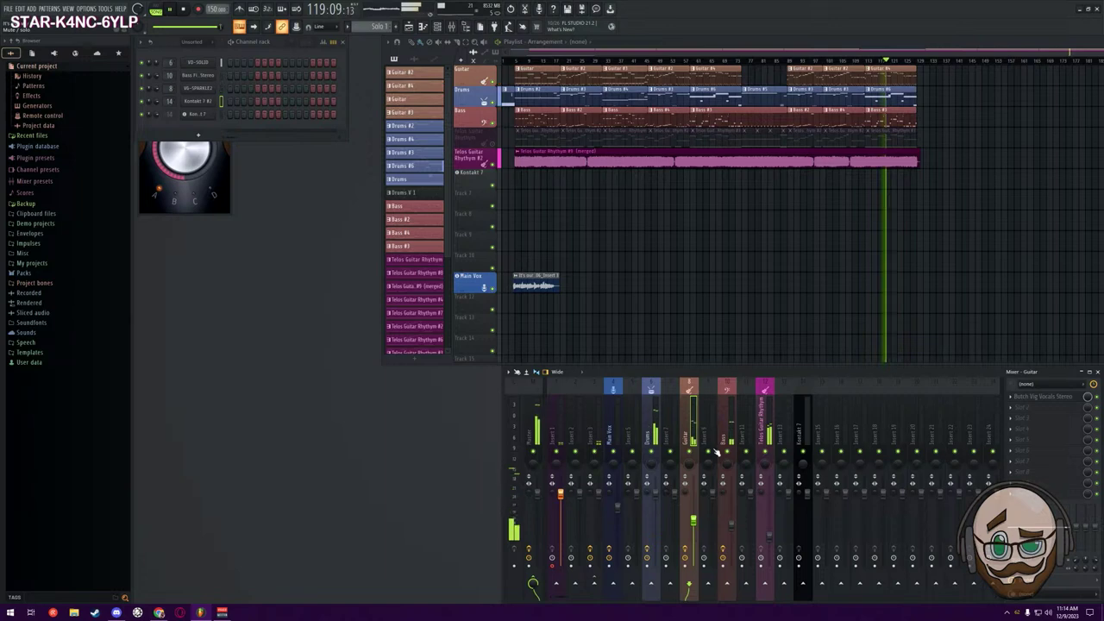
{"action": "key", "text": "space"}
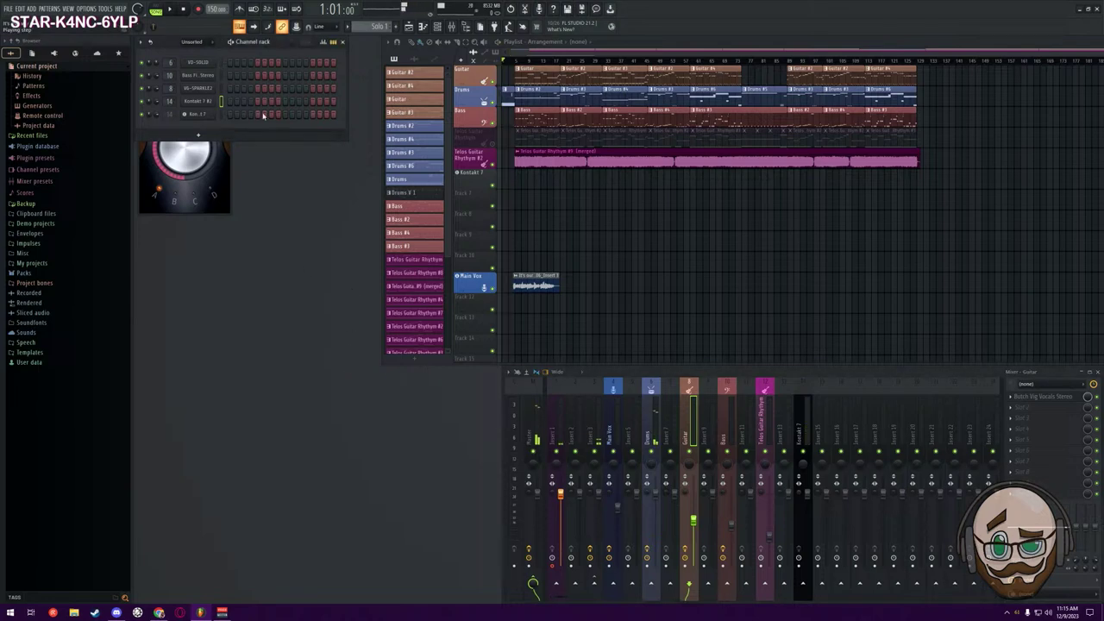
Switch to the "#Star Citizen Country Songs" lyrics document in Chrome and snap its window to the left half of the screen
{"action": "left_click", "coordinate": [7, 9]}
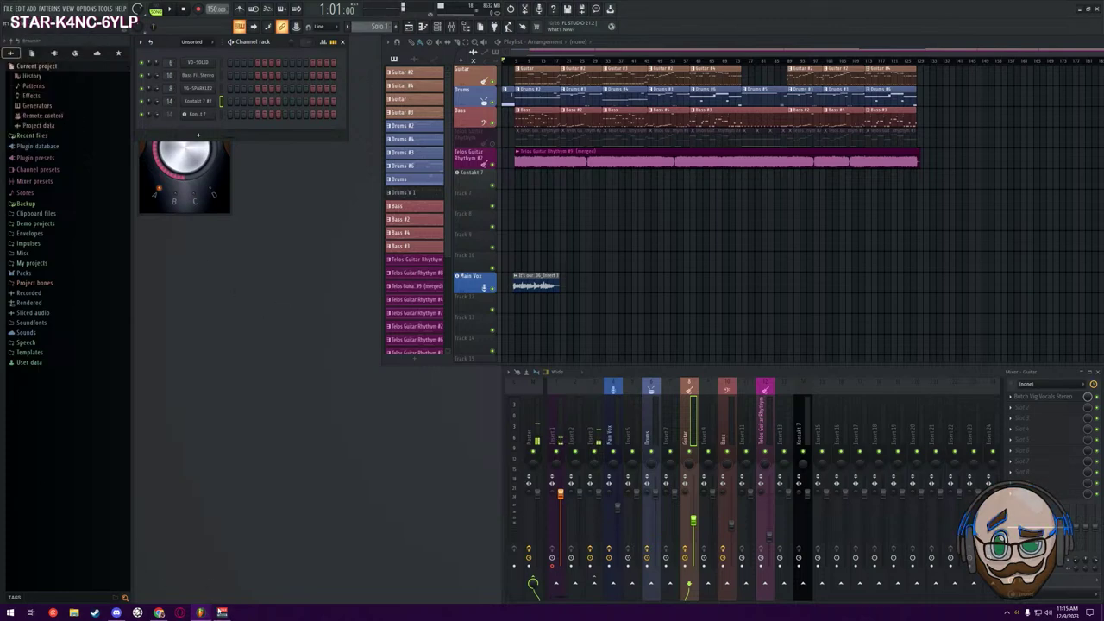
{"action": "mouse_move", "coordinate": [159, 613]}
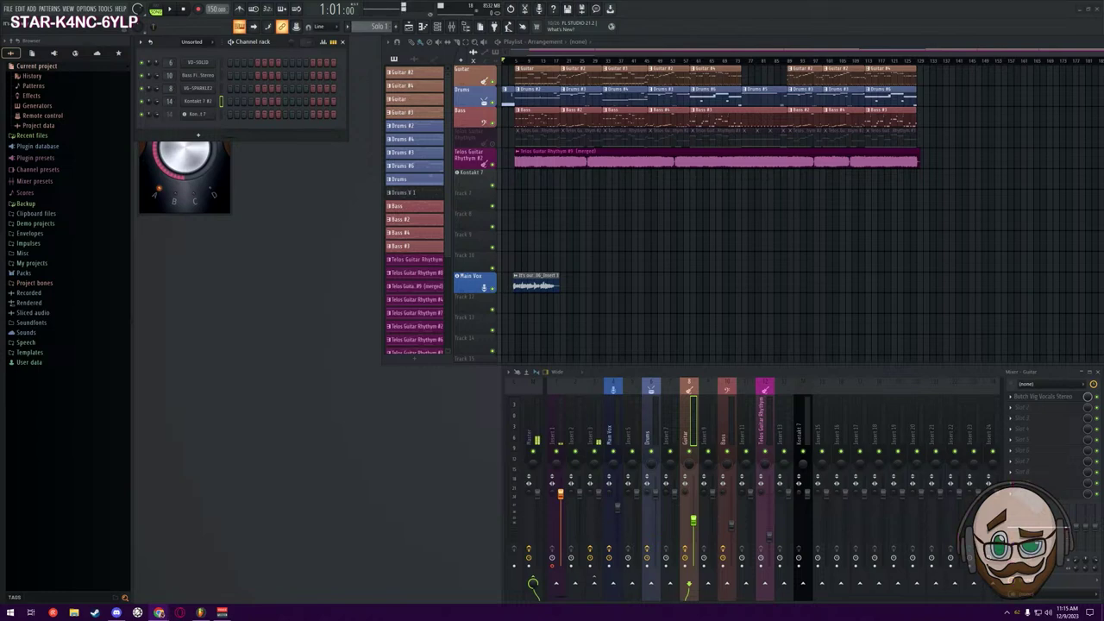
{"action": "mouse_move", "coordinate": [2, 345]}
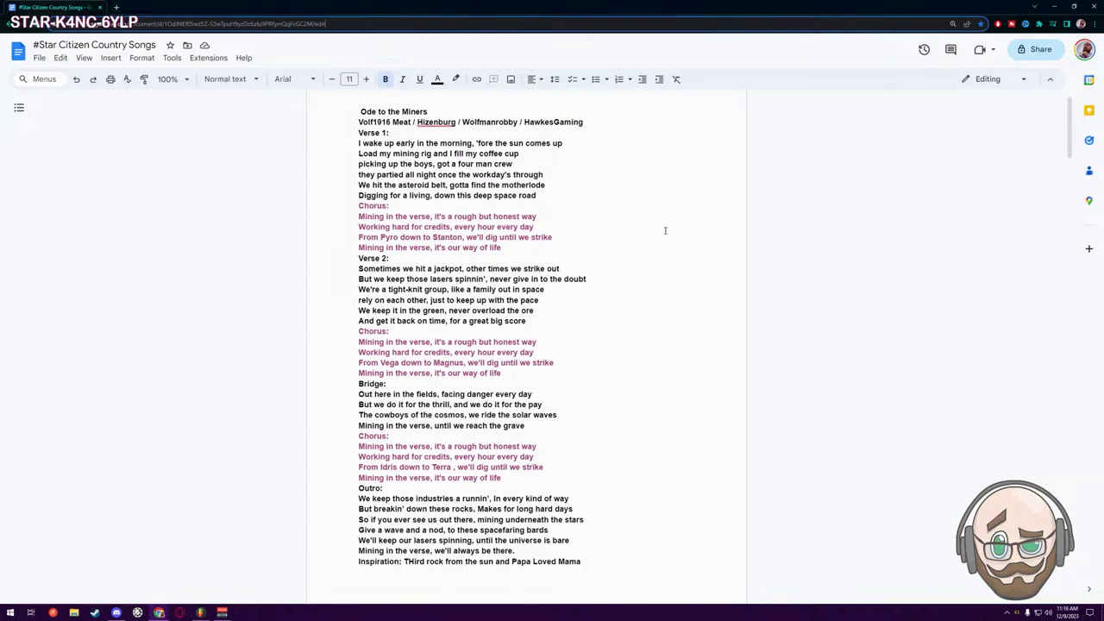
{"action": "left_click_drag", "start_coordinate": [747, 4], "coordinate": [5, 129]}
{"action": "key", "text": "Escape"}
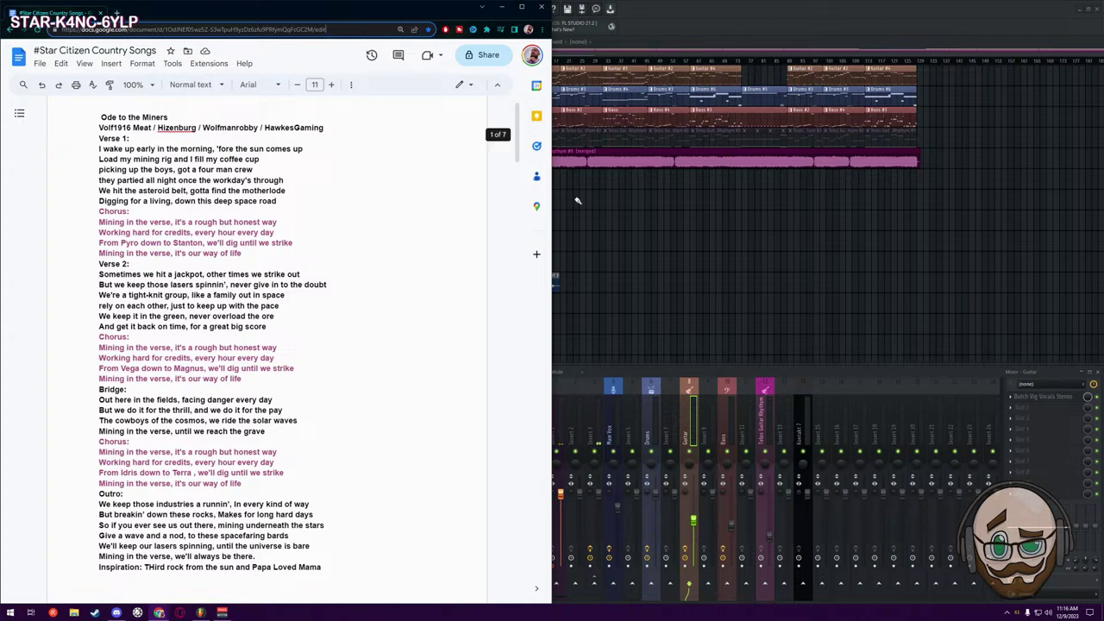
Switch back to FL Studio and mute the Main Vox playlist track
{"action": "left_click", "coordinate": [792, 24]}
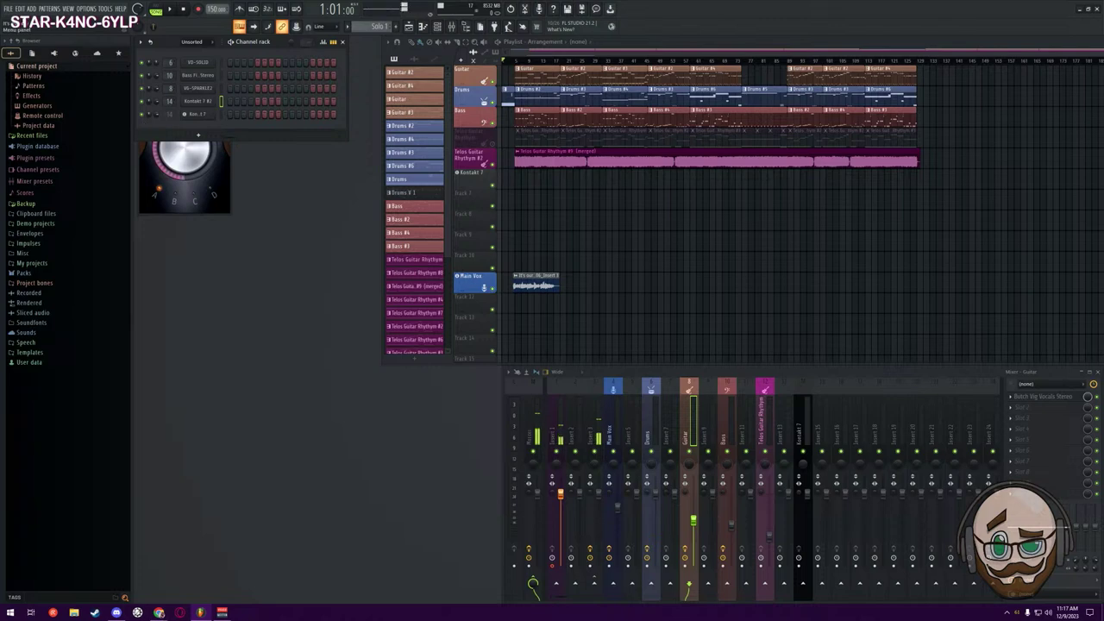
{"action": "left_click", "coordinate": [7, 8]}
{"action": "left_click", "coordinate": [493, 289]}
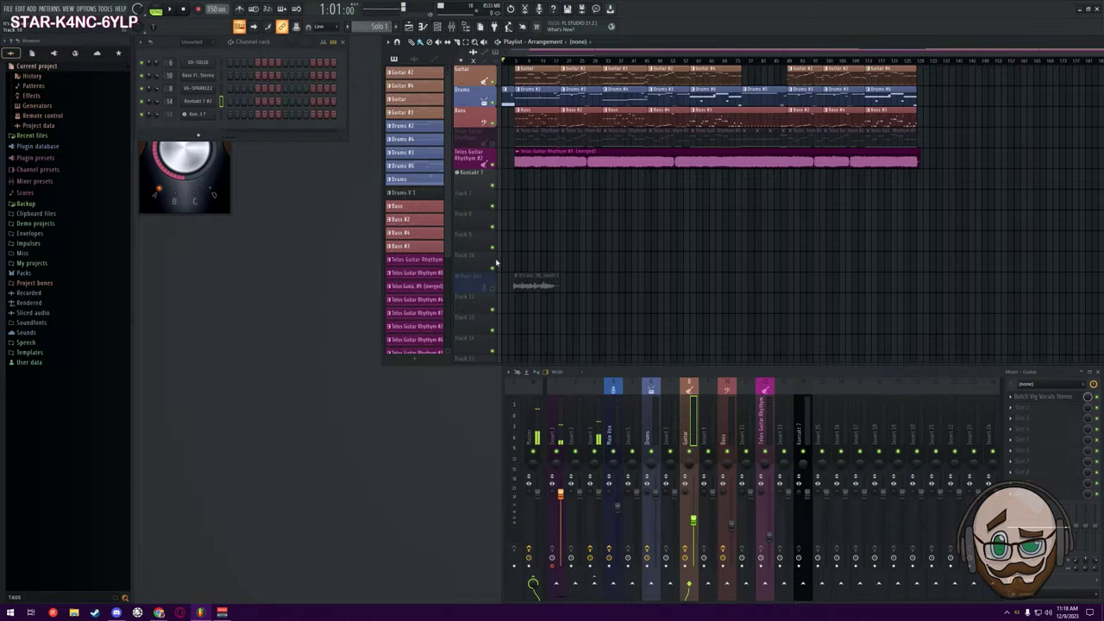
Solo the Main Vox playlist track and audition its vocal clip from about bar 5
{"action": "left_click", "coordinate": [494, 291], "text": "ctrl"}
{"action": "left_click", "coordinate": [518, 61]}
{"action": "key", "text": "space"}
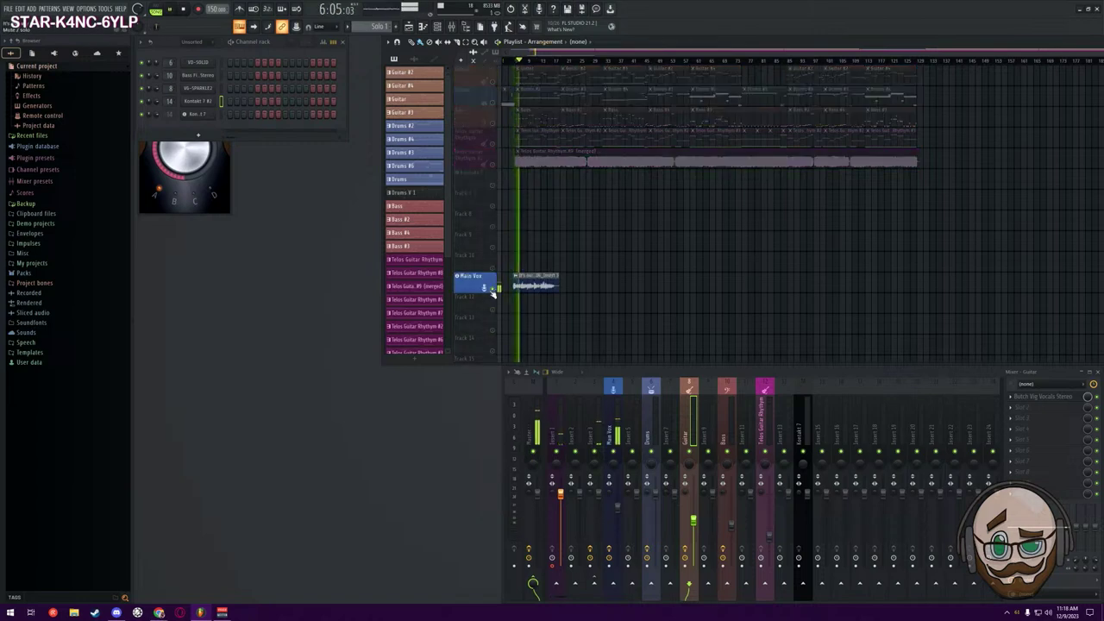
{"action": "key", "text": "space"}
Unsolo the Main Vox playlist track, mute it, and return the playhead to the start of the song
{"action": "left_click", "coordinate": [495, 291], "text": "ctrl"}
{"action": "left_click", "coordinate": [494, 291]}
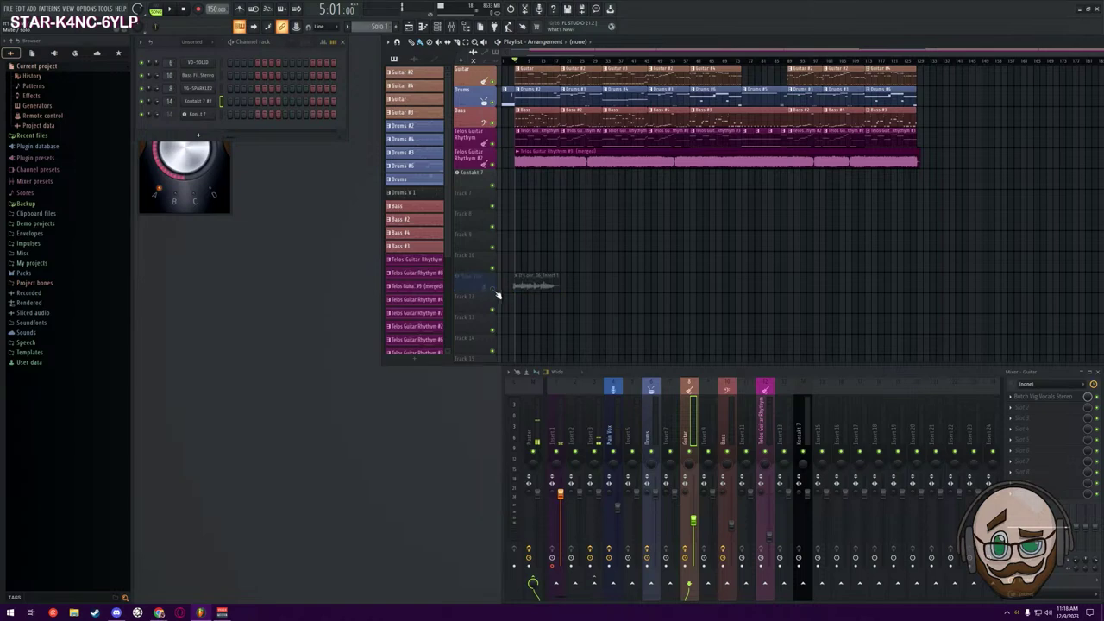
{"action": "left_click", "coordinate": [507, 61]}
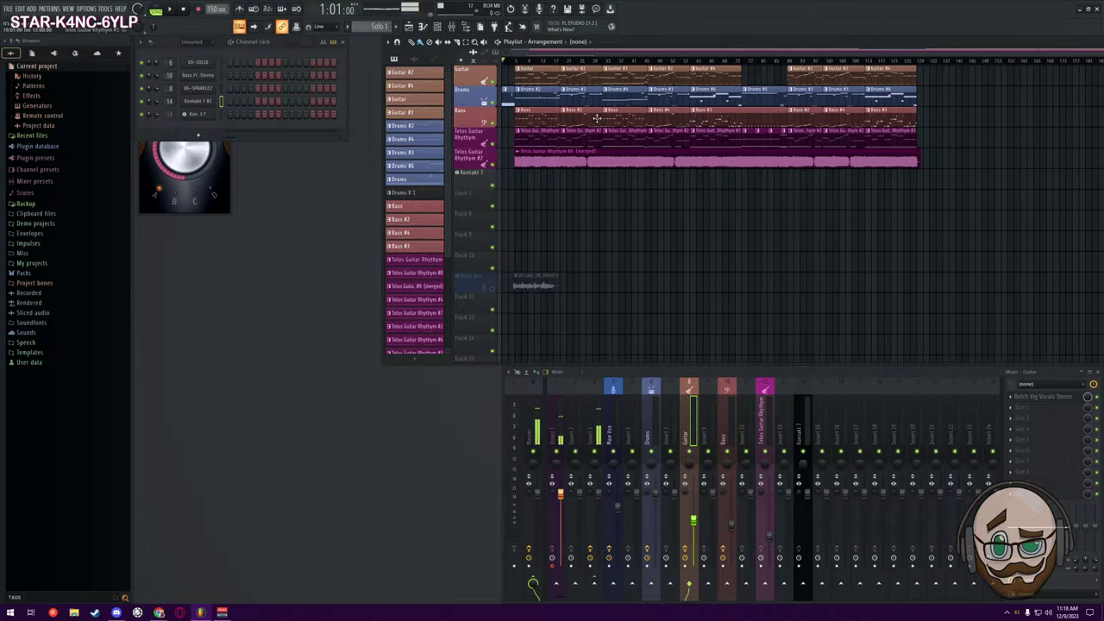
Set the empty playlist track above Main Vox as an audio track assigned to mixer Insert 1
{"action": "right_click", "coordinate": [480, 253]}
{"action": "mouse_move", "coordinate": [524, 317]}
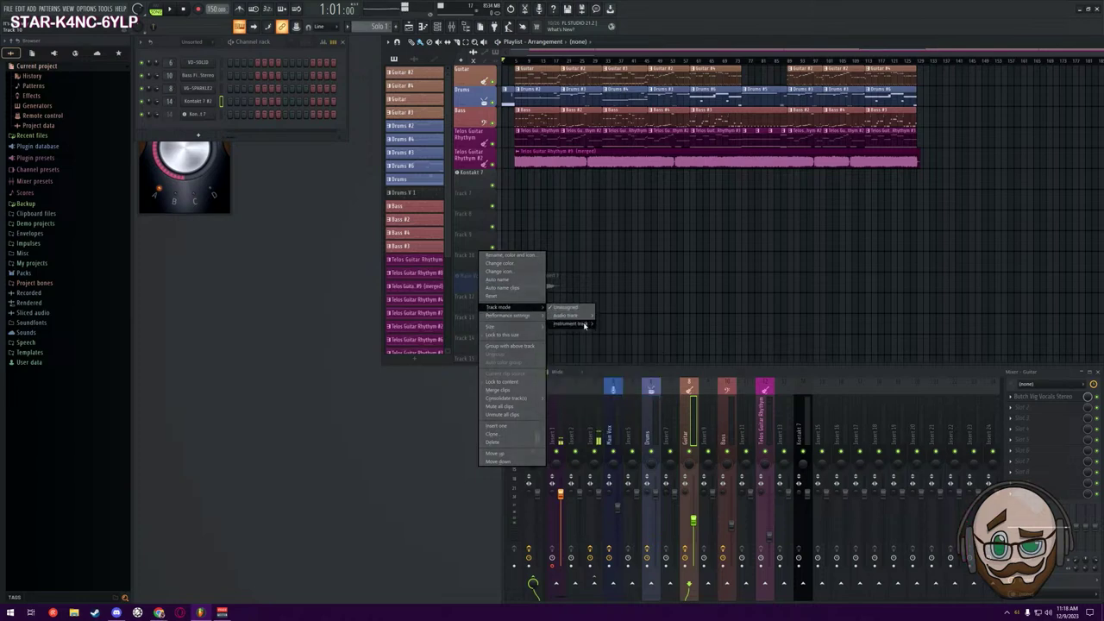
{"action": "mouse_move", "coordinate": [583, 323]}
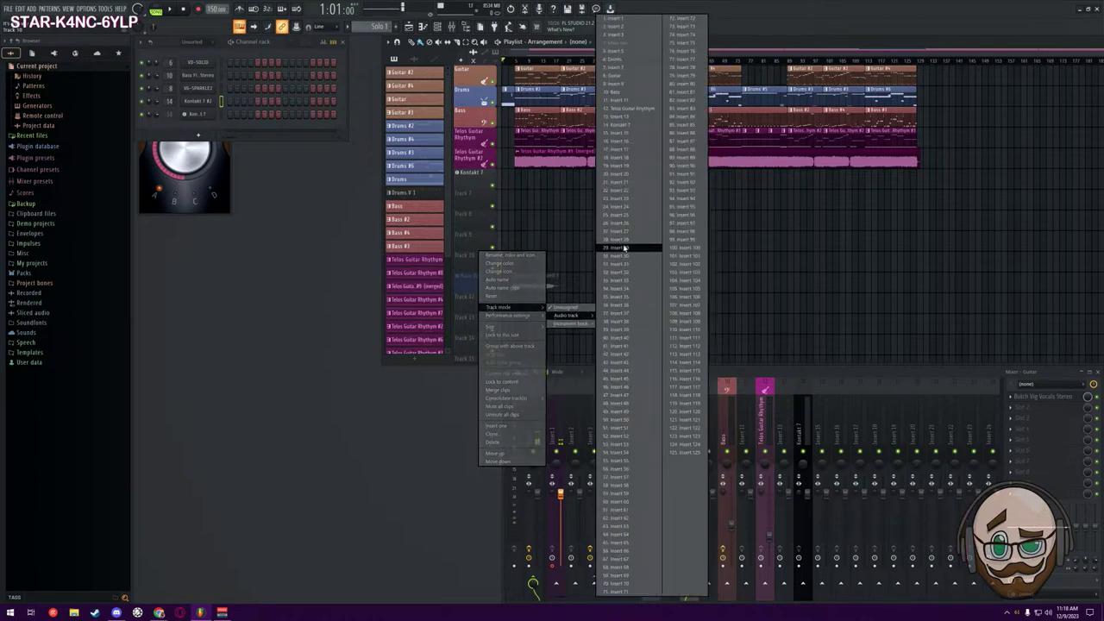
{"action": "left_click", "coordinate": [621, 19]}
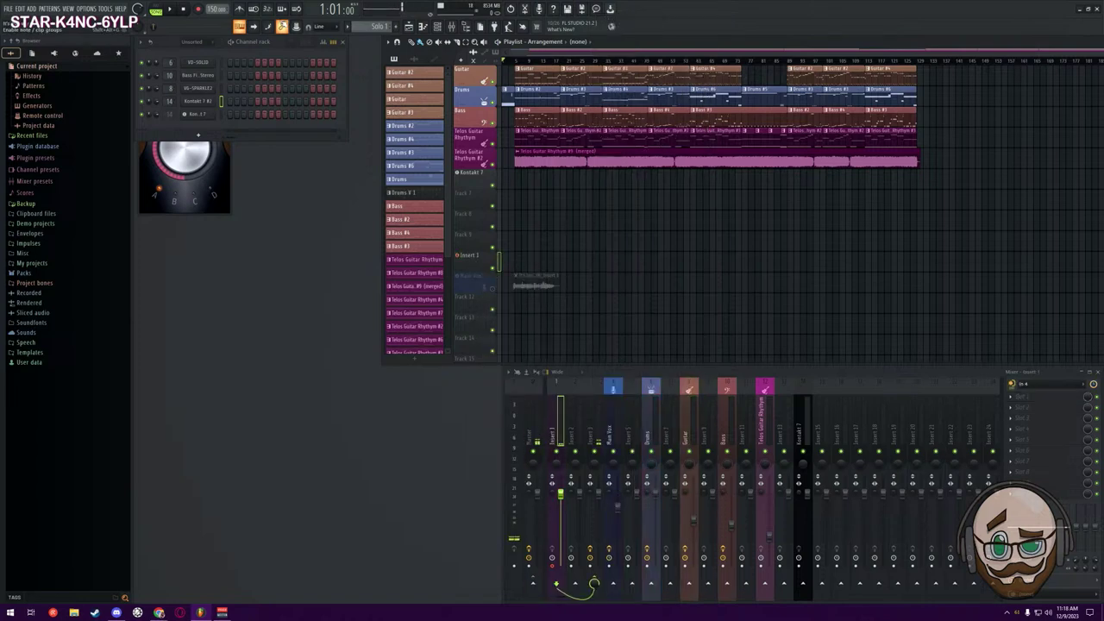
Restrict the recording filter to audio by turning off automation and the other non-audio options
{"action": "right_click", "coordinate": [197, 10]}
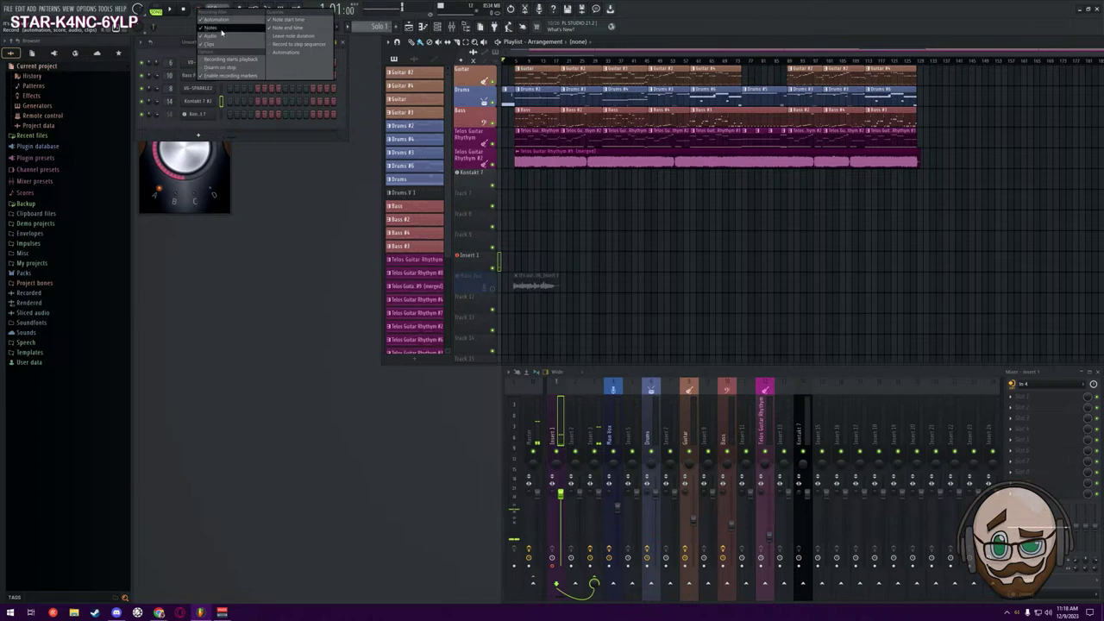
{"action": "left_click", "coordinate": [202, 18]}
{"action": "right_click", "coordinate": [198, 10]}
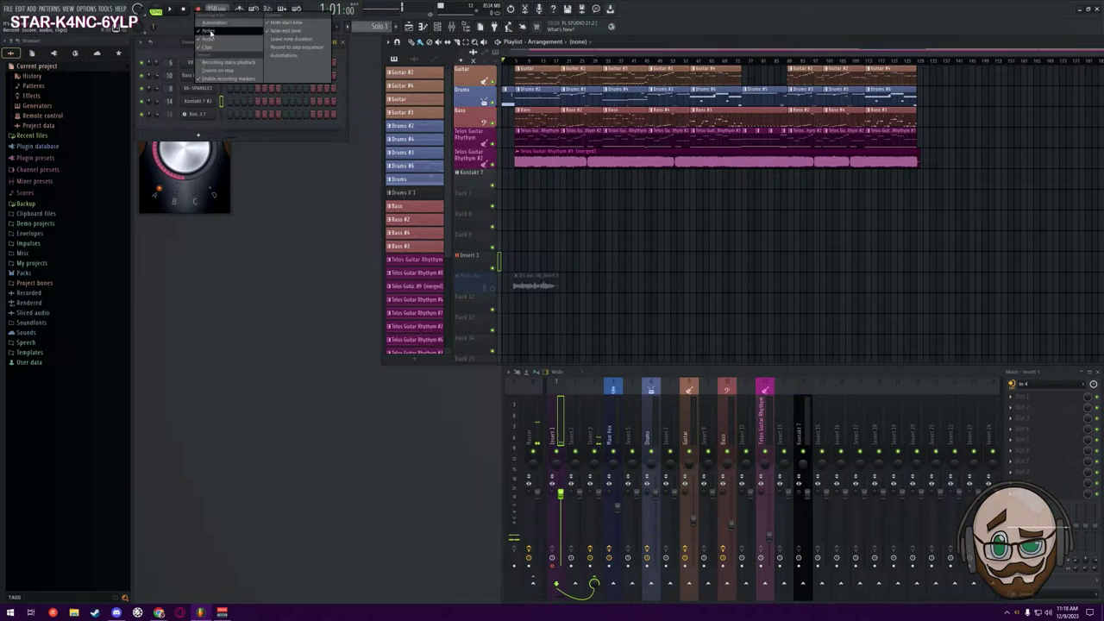
{"action": "left_click", "coordinate": [207, 24]}
{"action": "right_click", "coordinate": [198, 10]}
{"action": "left_click", "coordinate": [211, 42]}
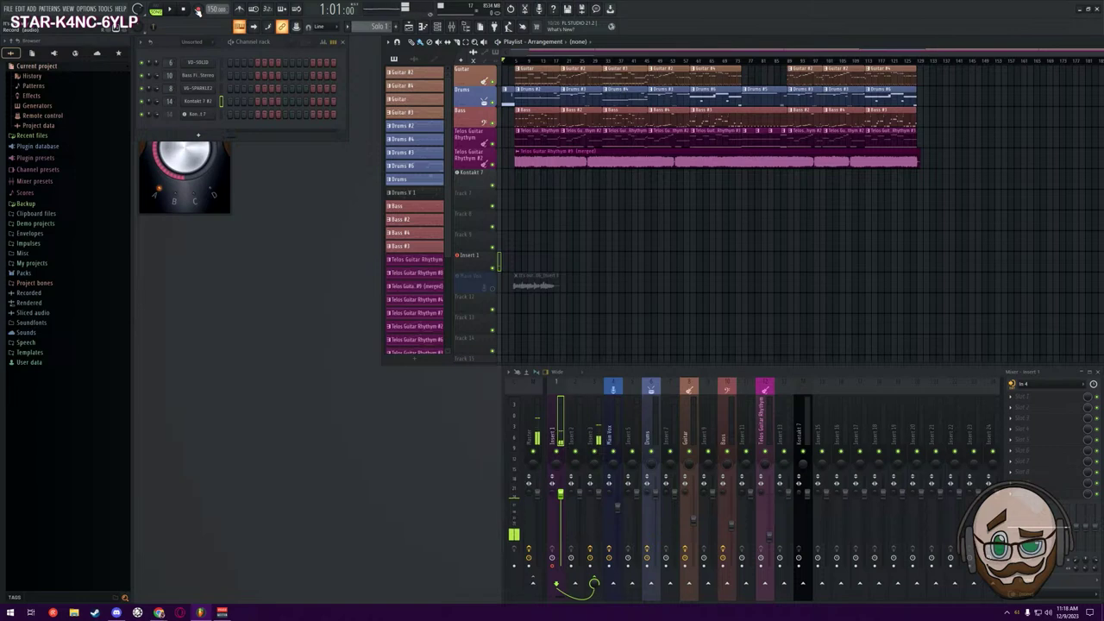
Record a vocal take into the playlist as an audio clip, bringing up the lyrics document in Chrome during it, and return to FL Studio
{"action": "left_click", "coordinate": [198, 9]}
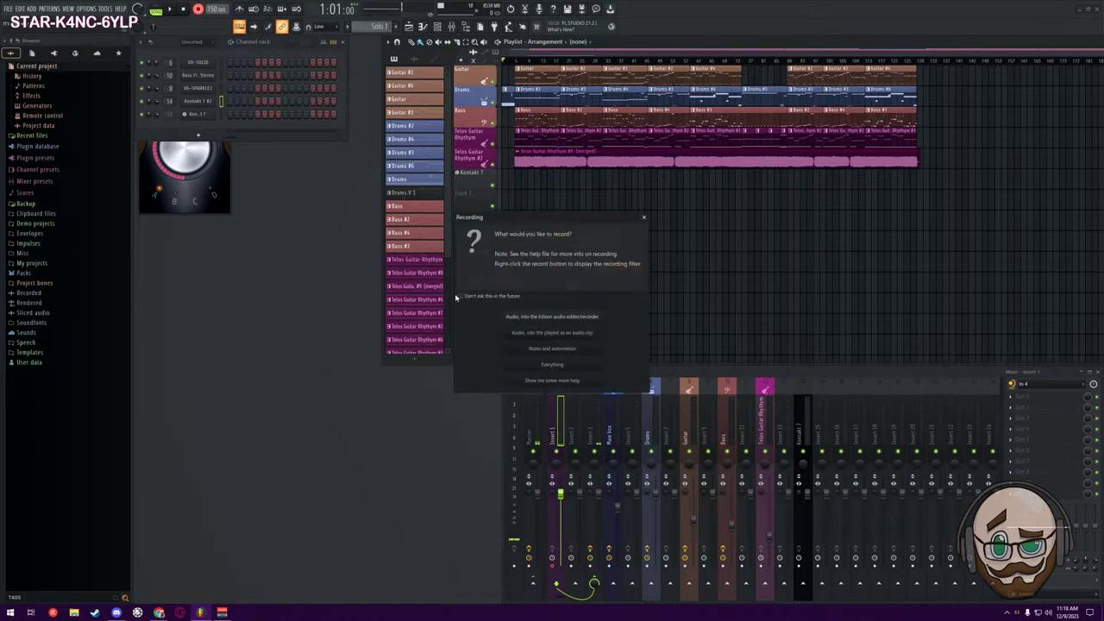
{"action": "left_click", "coordinate": [577, 333]}
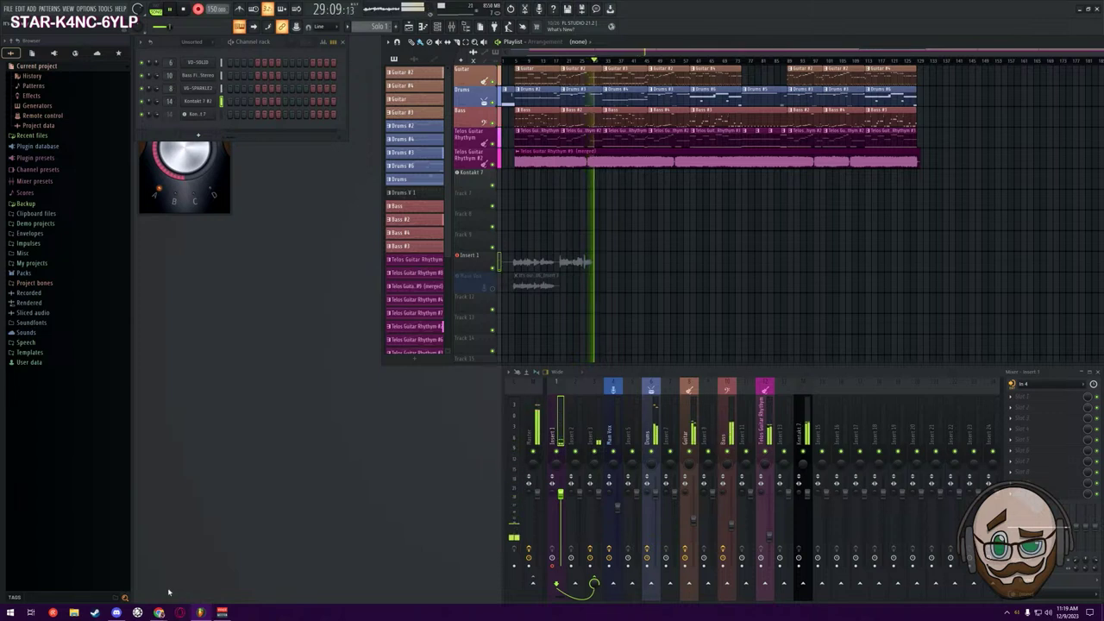
{"action": "mouse_move", "coordinate": [160, 611]}
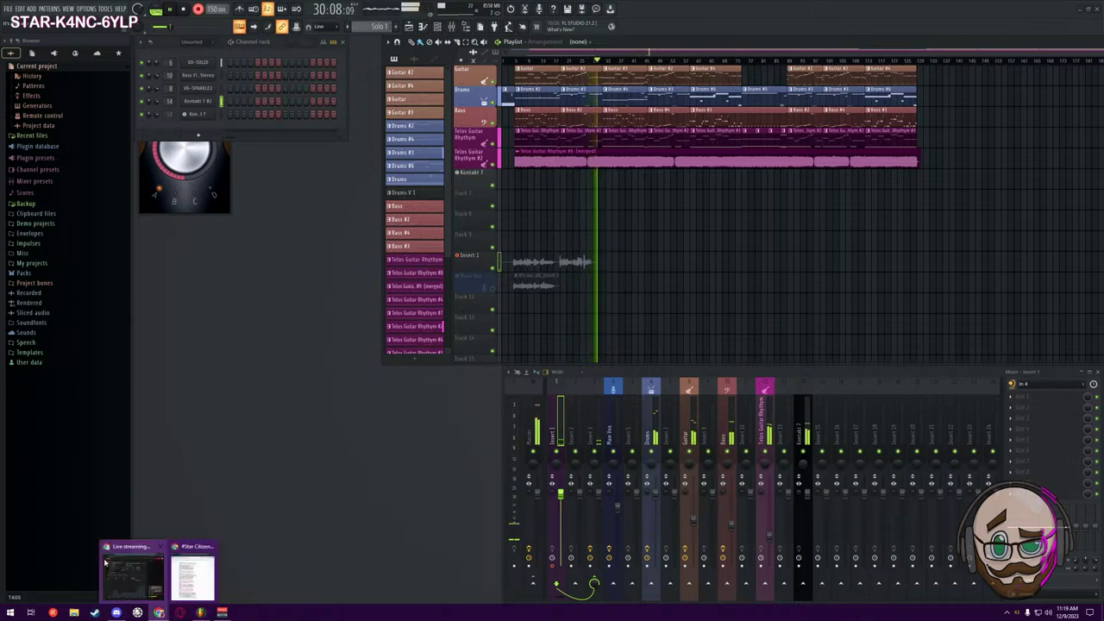
{"action": "left_click", "coordinate": [178, 593]}
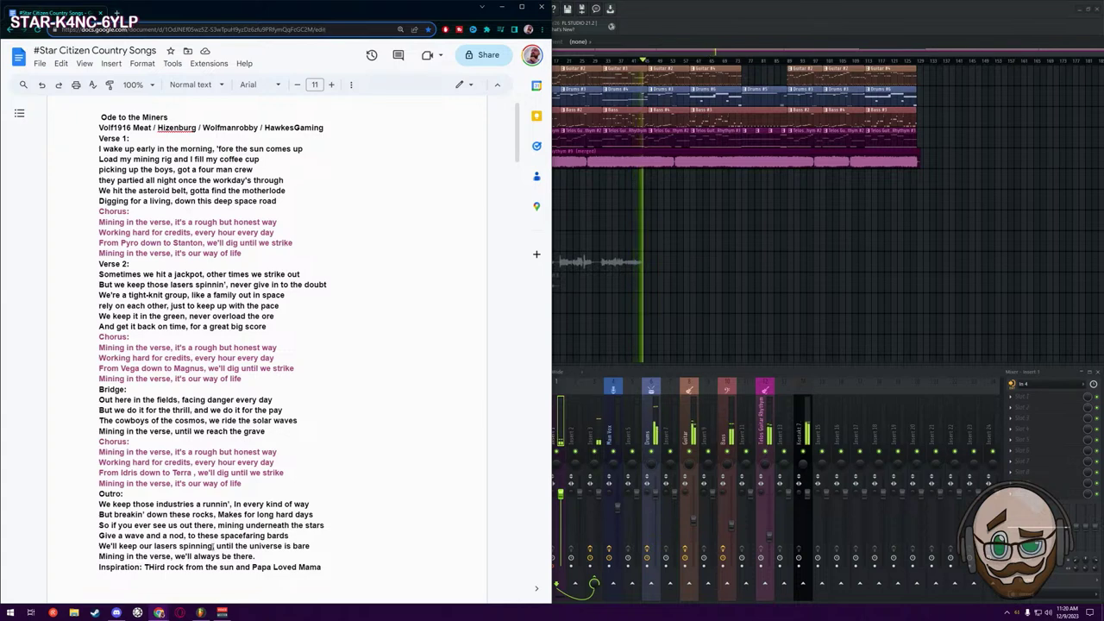
{"action": "key", "text": "ctrl+l"}
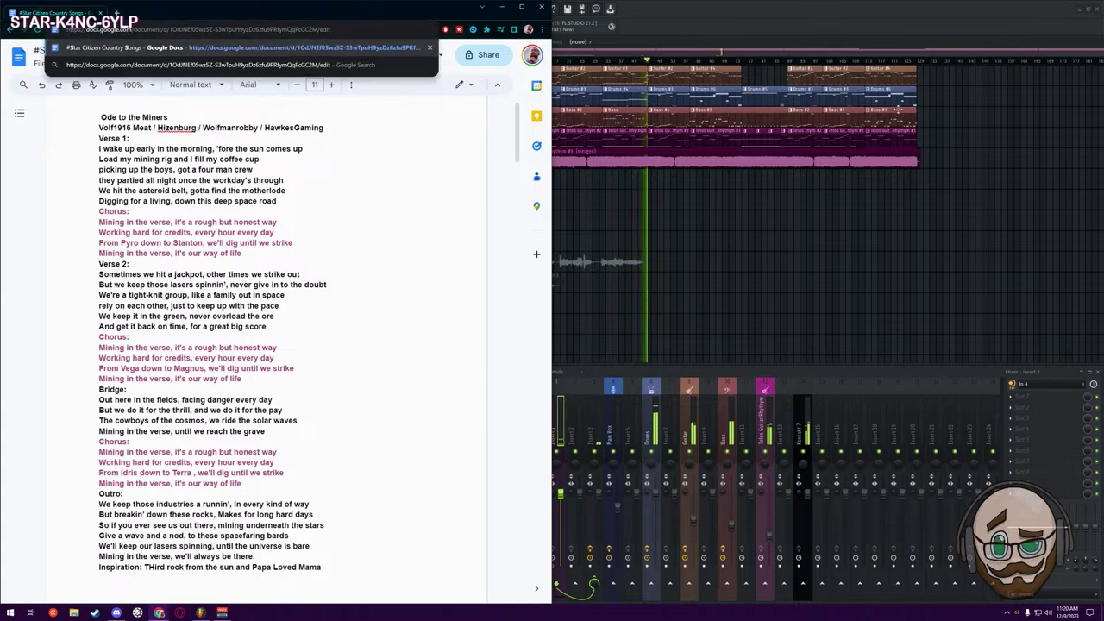
{"action": "left_click", "coordinate": [788, 15]}
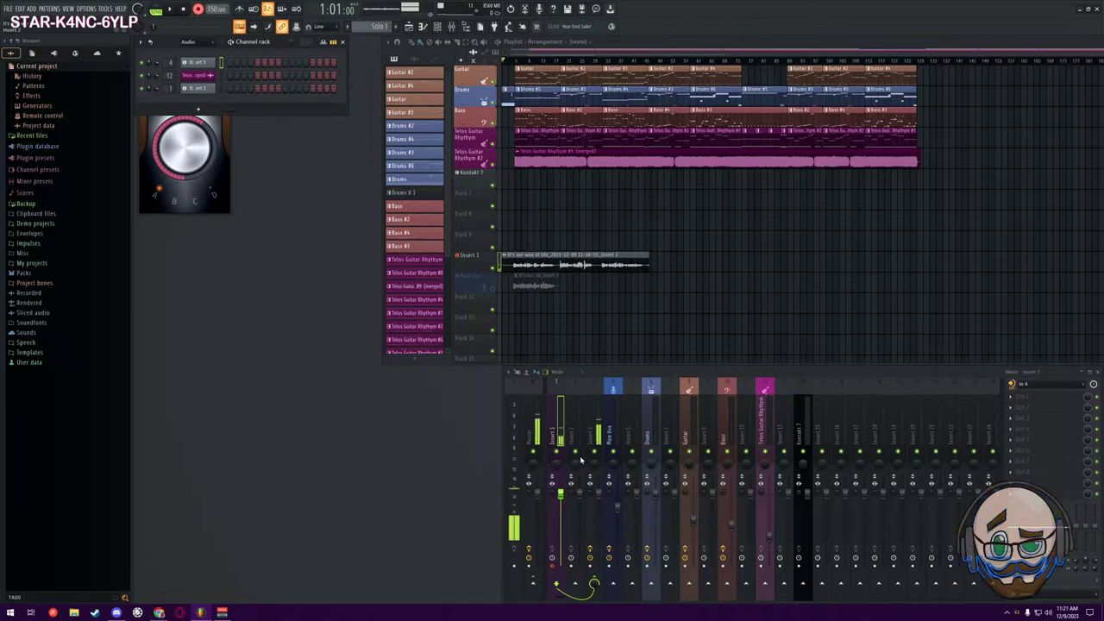
Audition the new vocal take from the song start, briefly soloing the Insert 1 playlist track, and mute the Main Vox track again
{"action": "left_click", "coordinate": [414, 57]}
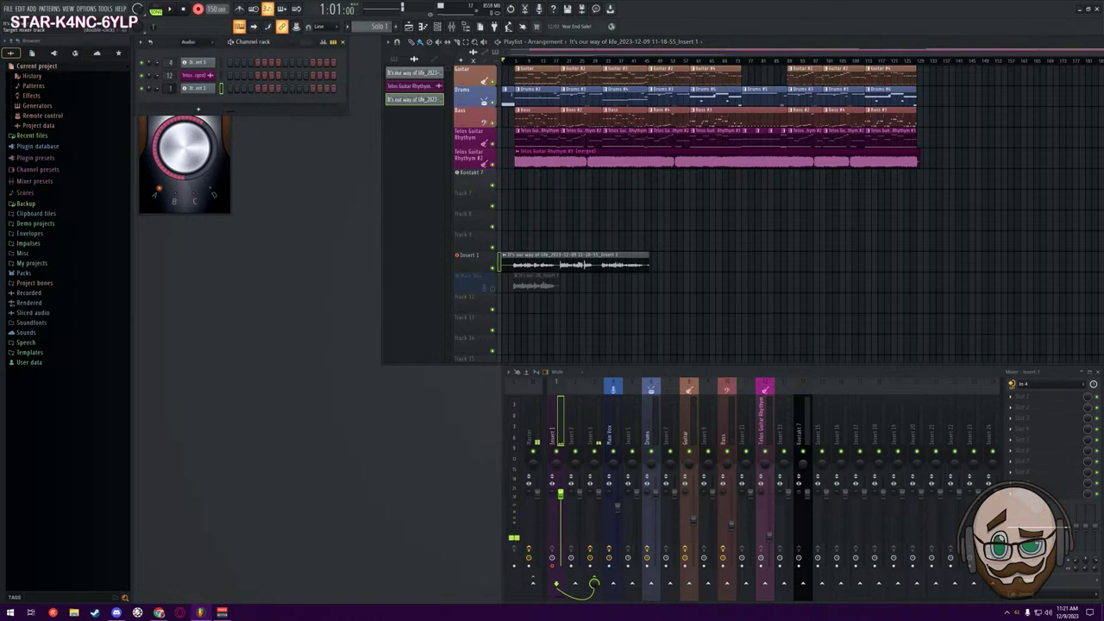
{"action": "scroll", "coordinate": [170, 89], "scroll_direction": "up", "scroll_amount": 3}
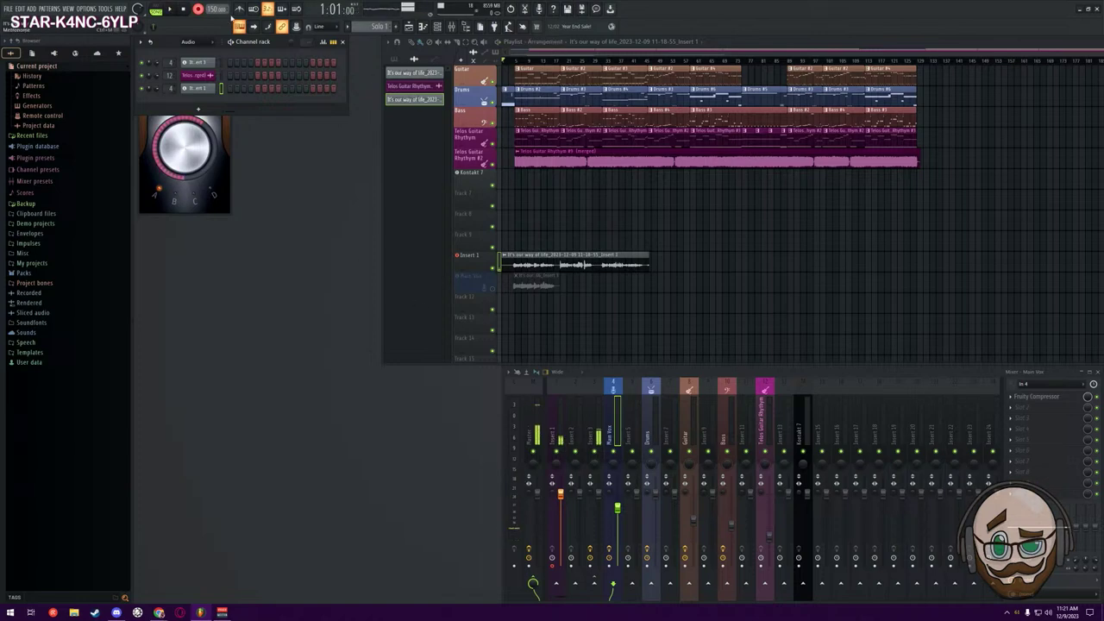
{"action": "key", "text": "space"}
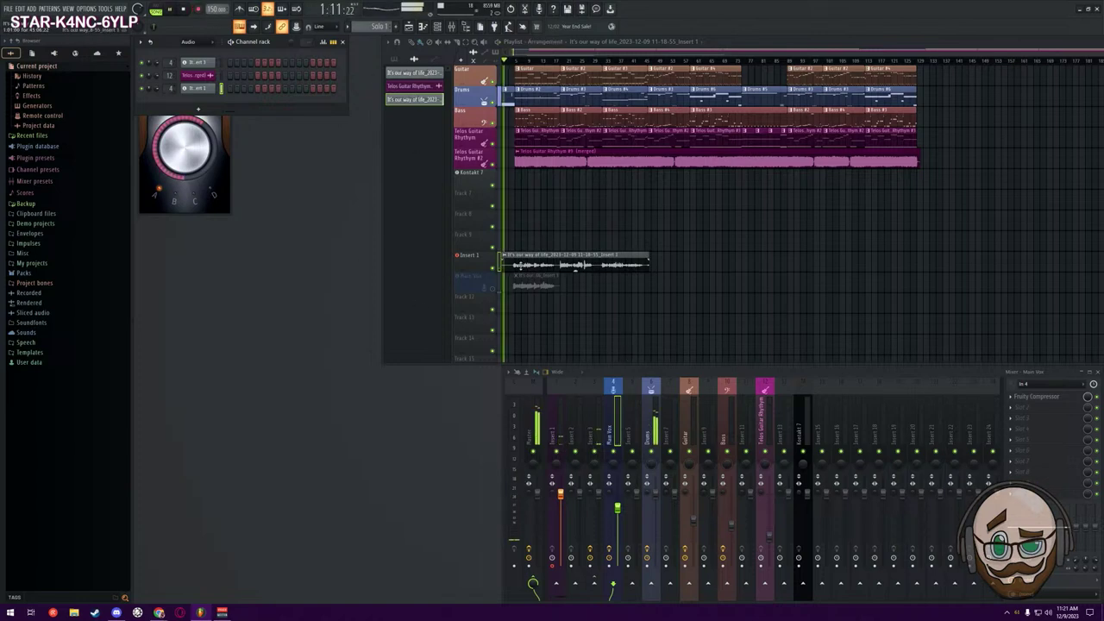
{"action": "left_click", "coordinate": [492, 268], "text": "ctrl"}
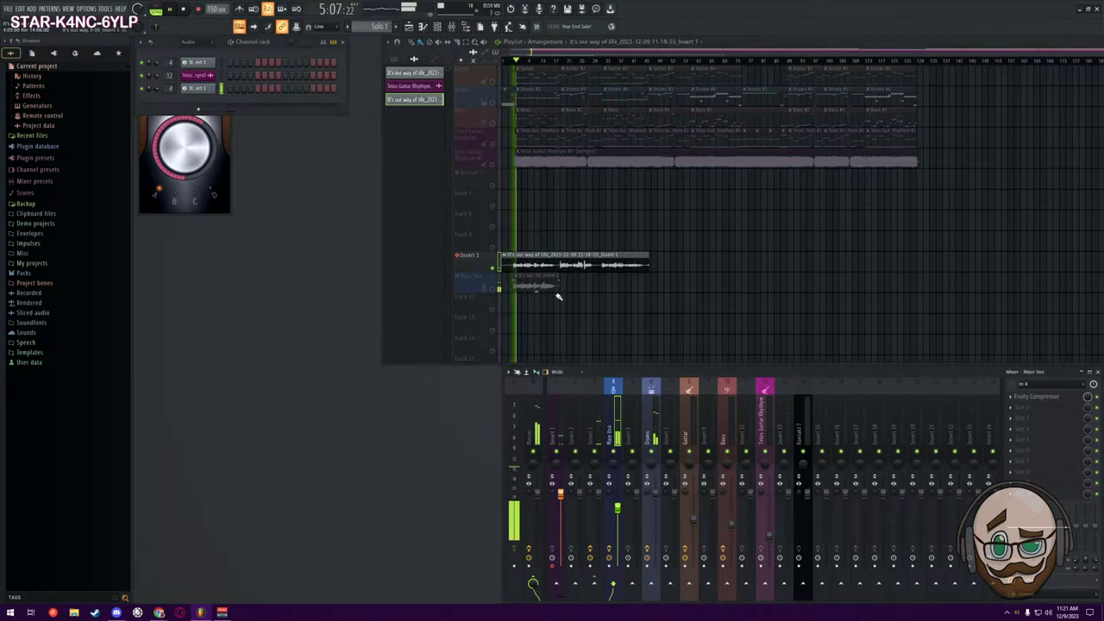
{"action": "right_click", "coordinate": [492, 268]}
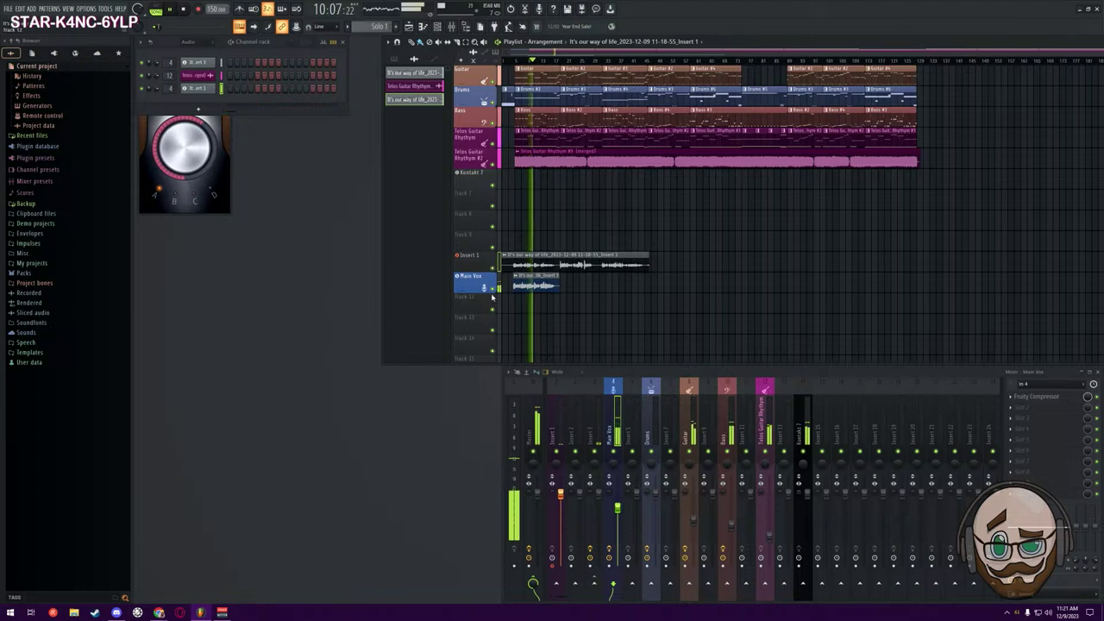
{"action": "left_click", "coordinate": [493, 290]}
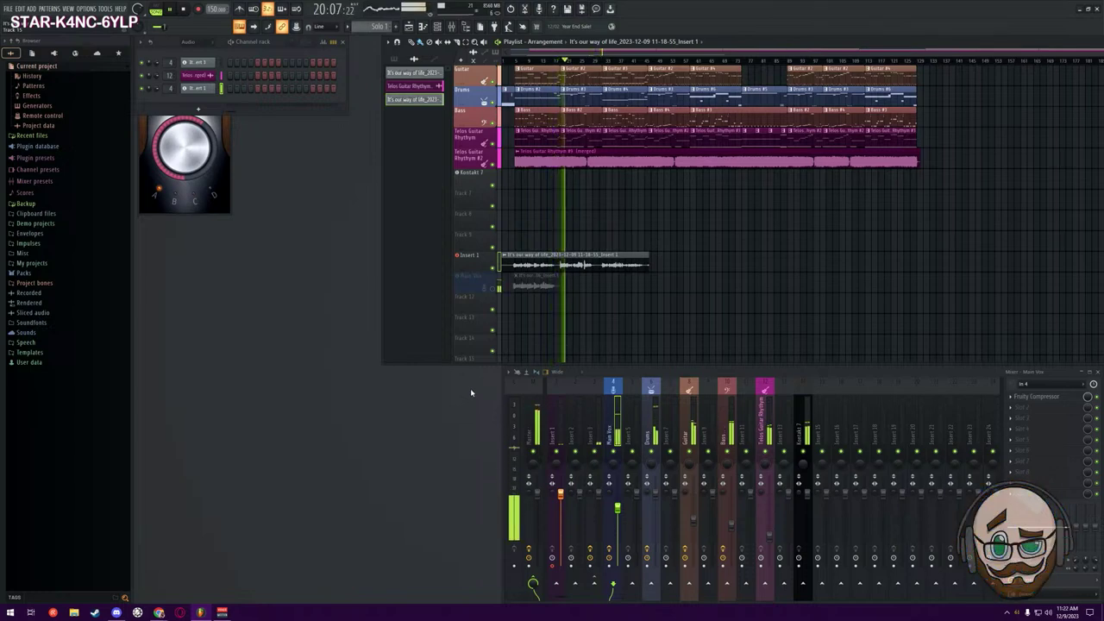
{"action": "key", "text": "space"}
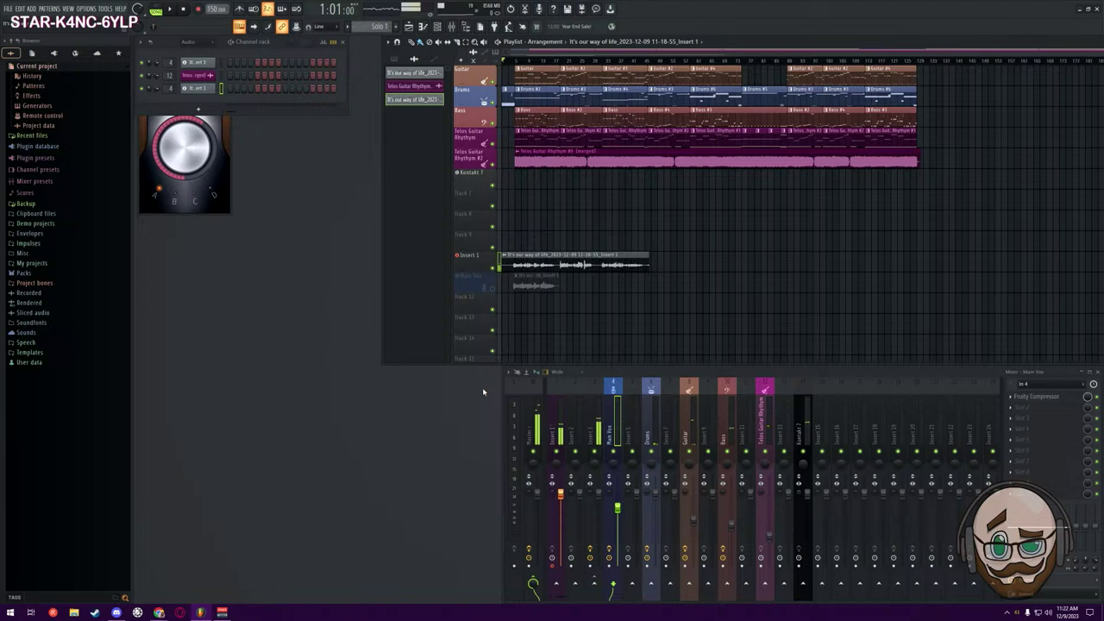
Raise the Main Vox mixer fader to the same height as the Insert 1 fader and play the song to check the vocal level
{"action": "mouse_move", "coordinate": [617, 497]}
{"action": "left_mouse_down"}
{"action": "mouse_move", "coordinate": [618, 509]}
{"action": "mouse_move", "coordinate": [618, 493]}
{"action": "left_mouse_up"}
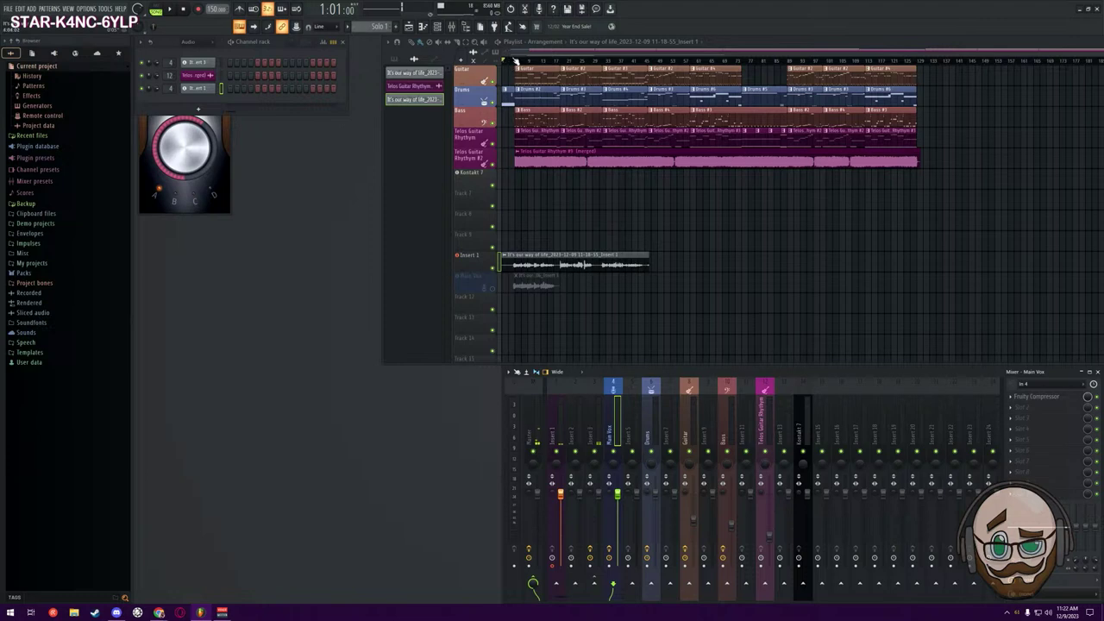
{"action": "key", "text": "space"}
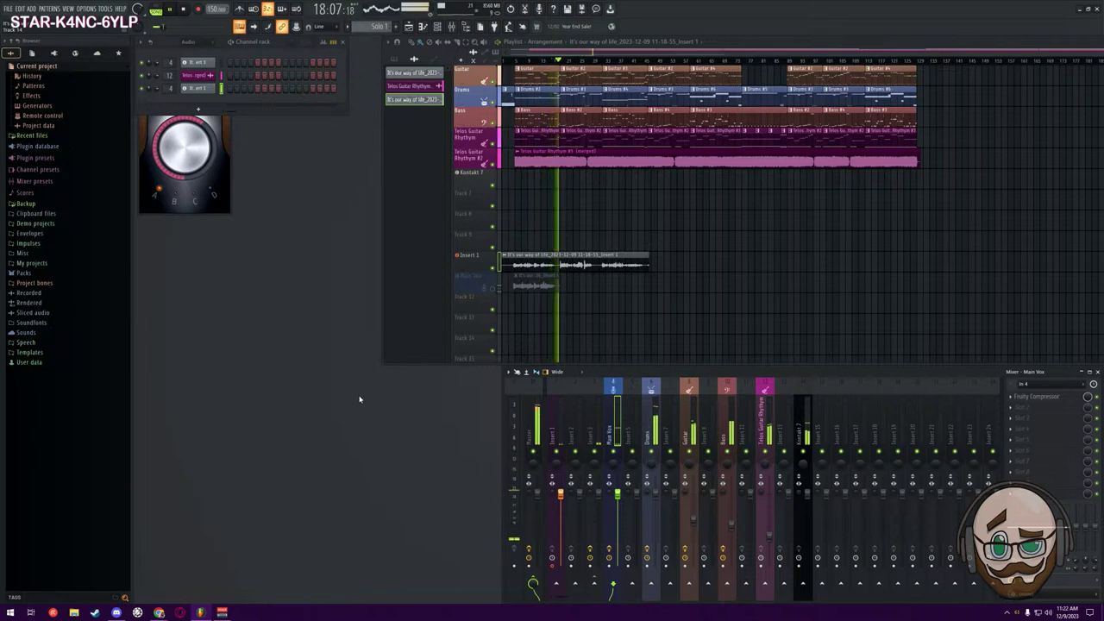
{"action": "key", "text": "space"}
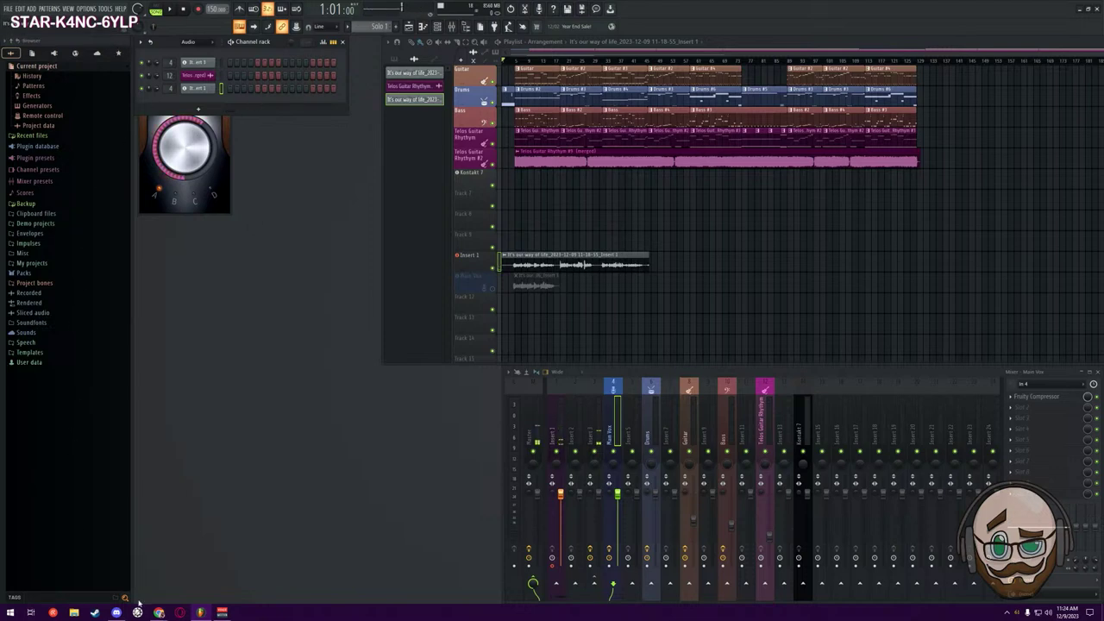
Launch a second instance of FL Studio 21 and close its Settings window
{"action": "left_click", "coordinate": [9, 613]}
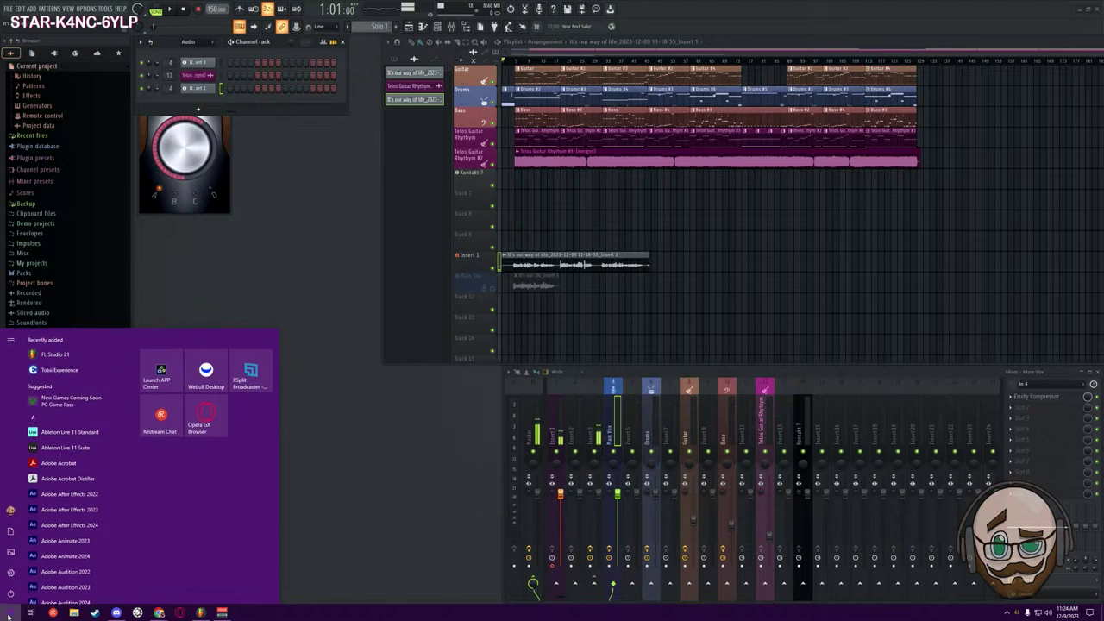
{"action": "left_click", "coordinate": [68, 355]}
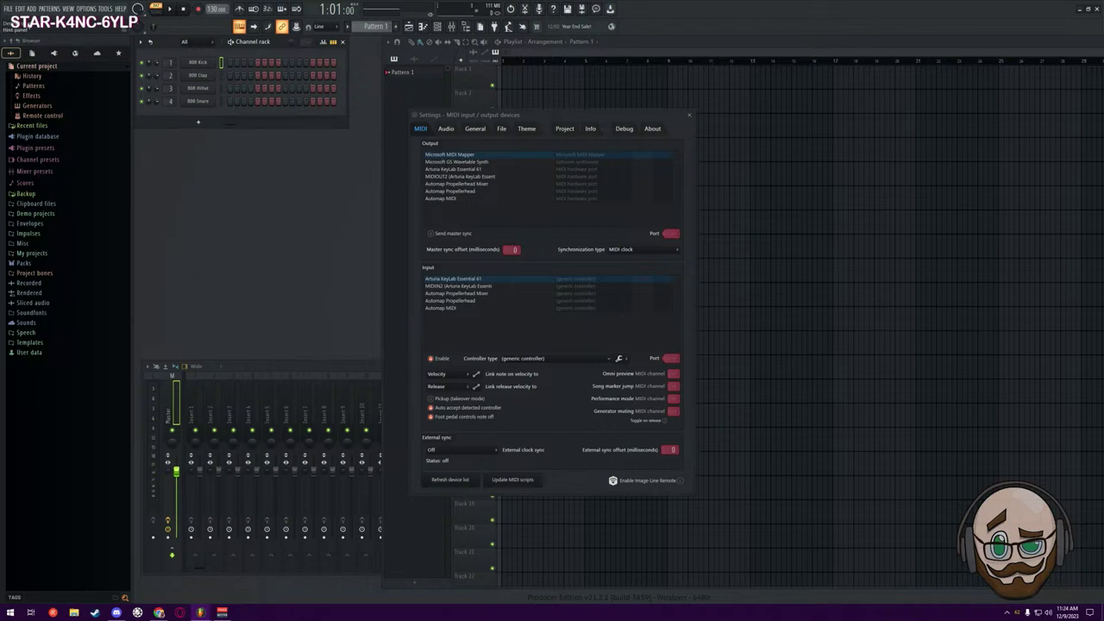
{"action": "left_click", "coordinate": [8, 10]}
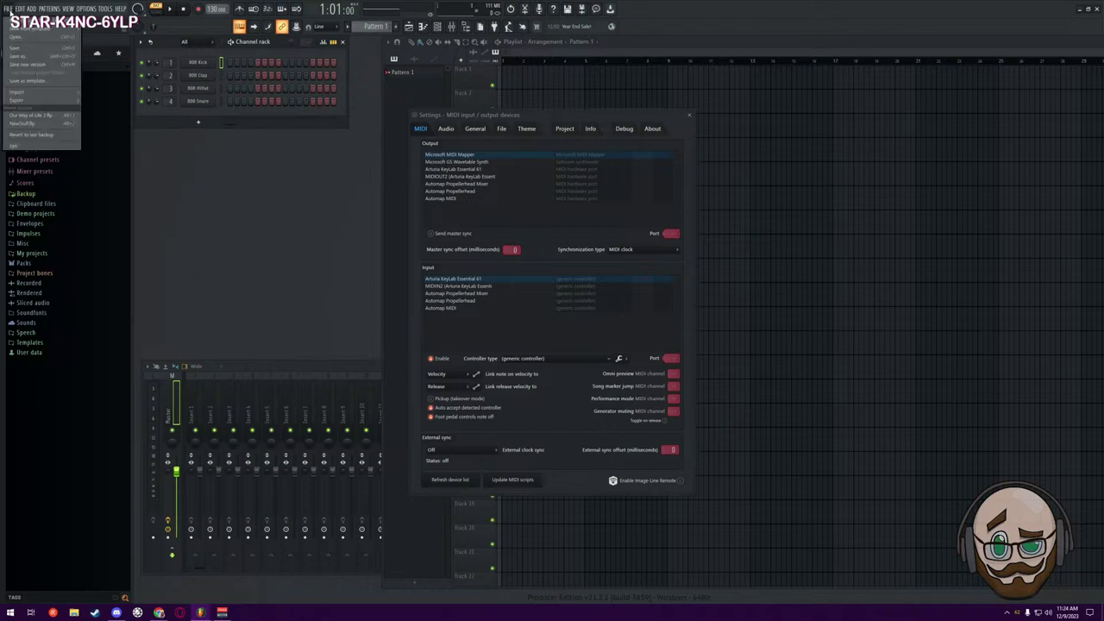
{"action": "left_click", "coordinate": [259, 262]}
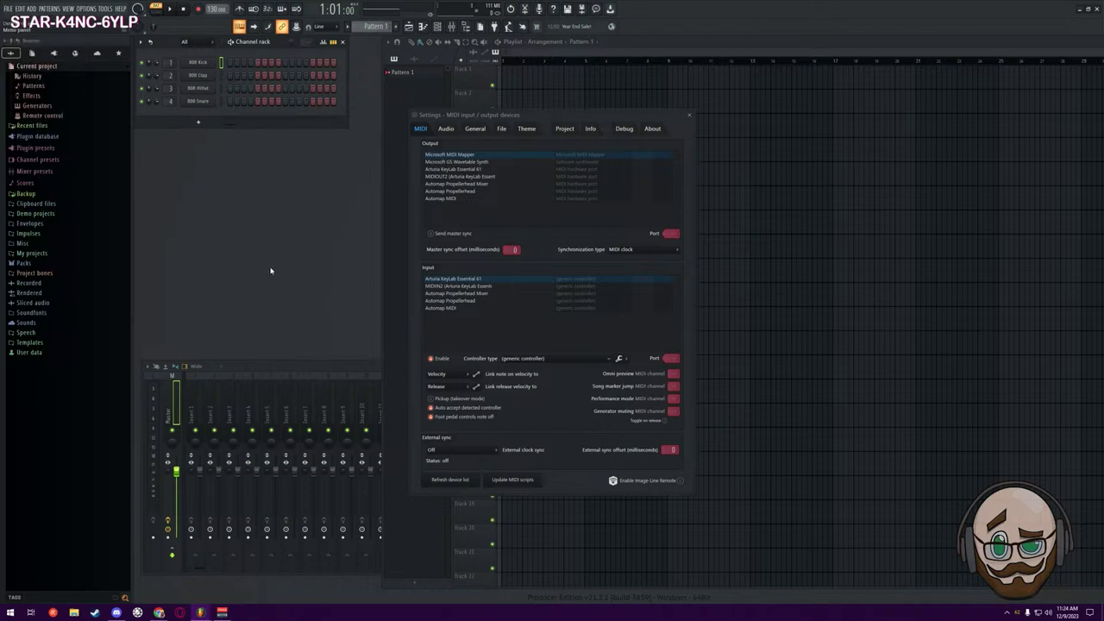
{"action": "left_click", "coordinate": [689, 116]}
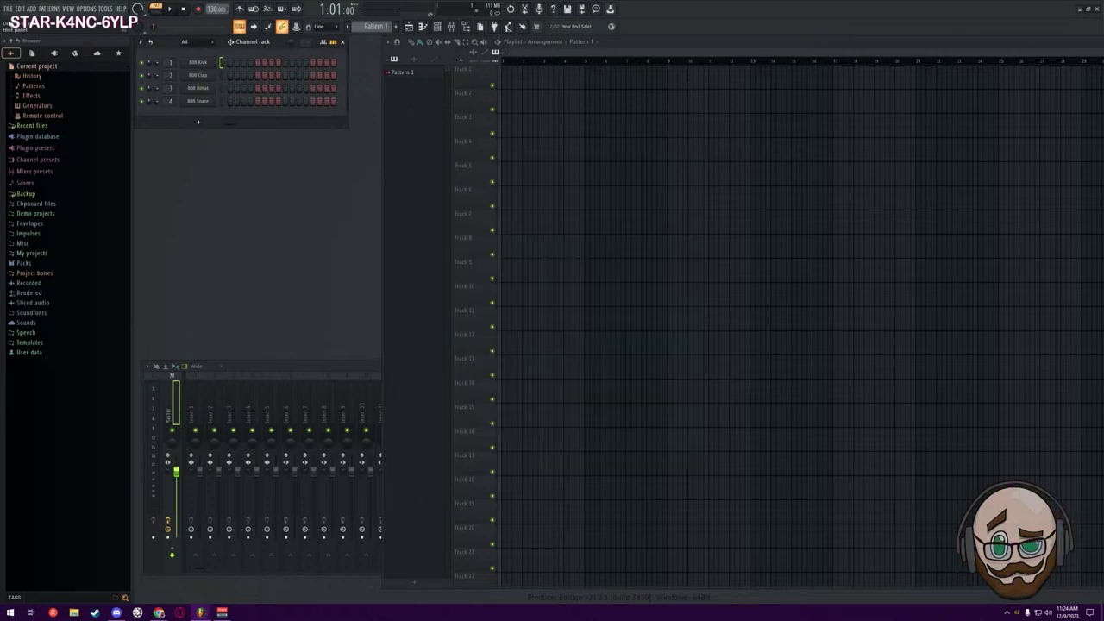
Start opening a project and browse to the Movin to pyro folder inside movin to pyro SC song under FL Studio Projects
{"action": "left_click", "coordinate": [9, 9]}
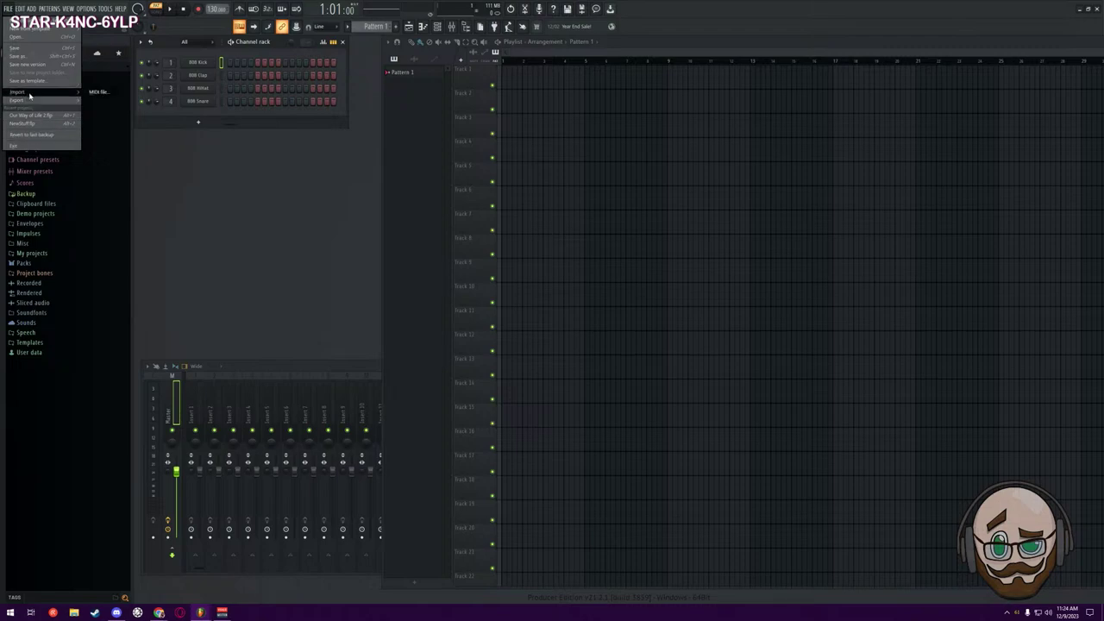
{"action": "mouse_move", "coordinate": [37, 102]}
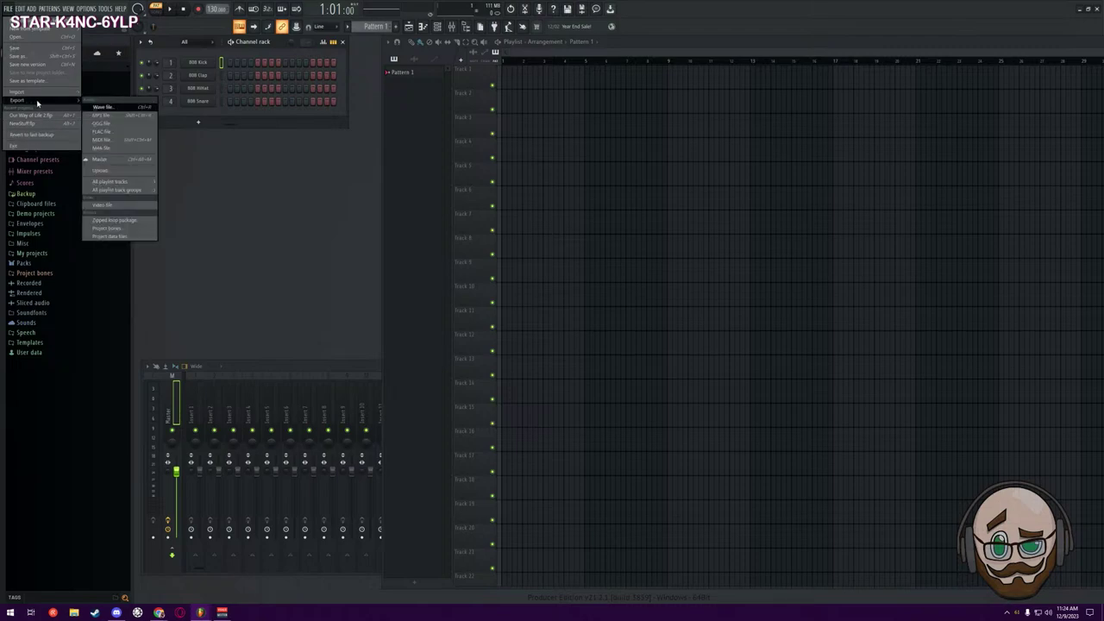
{"action": "left_click", "coordinate": [9, 9]}
{"action": "left_click", "coordinate": [8, 9]}
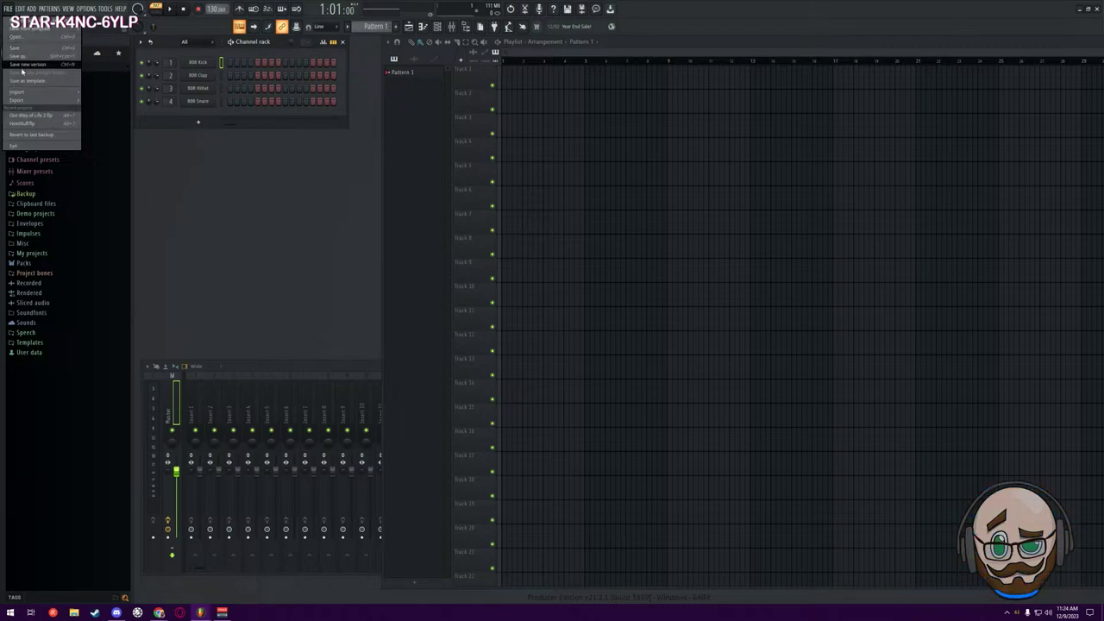
{"action": "left_click", "coordinate": [24, 38]}
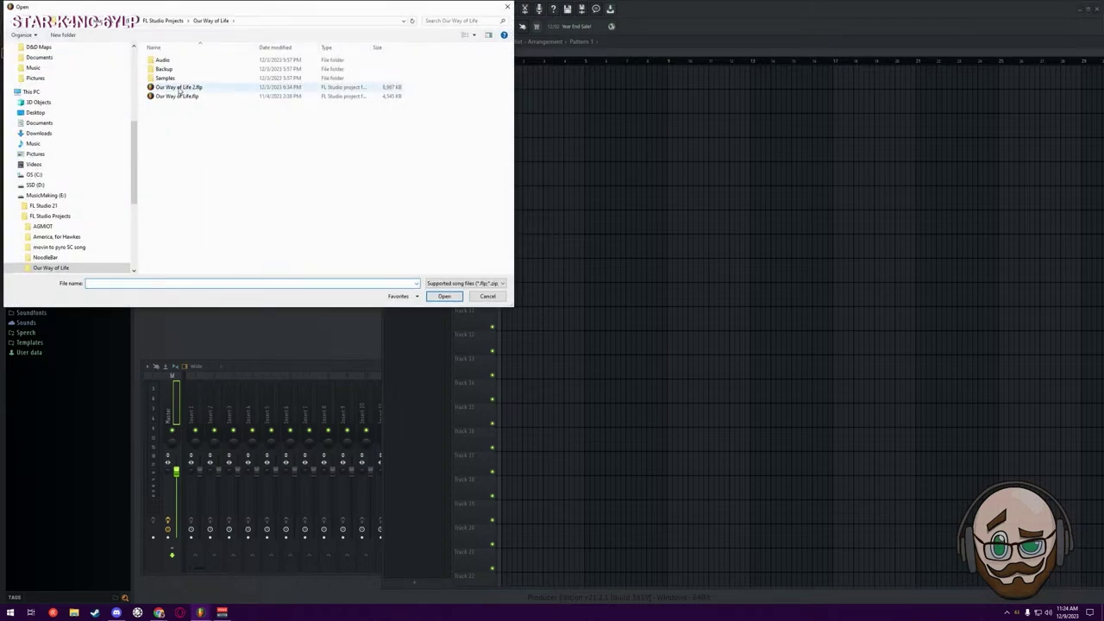
{"action": "left_click", "coordinate": [164, 22]}
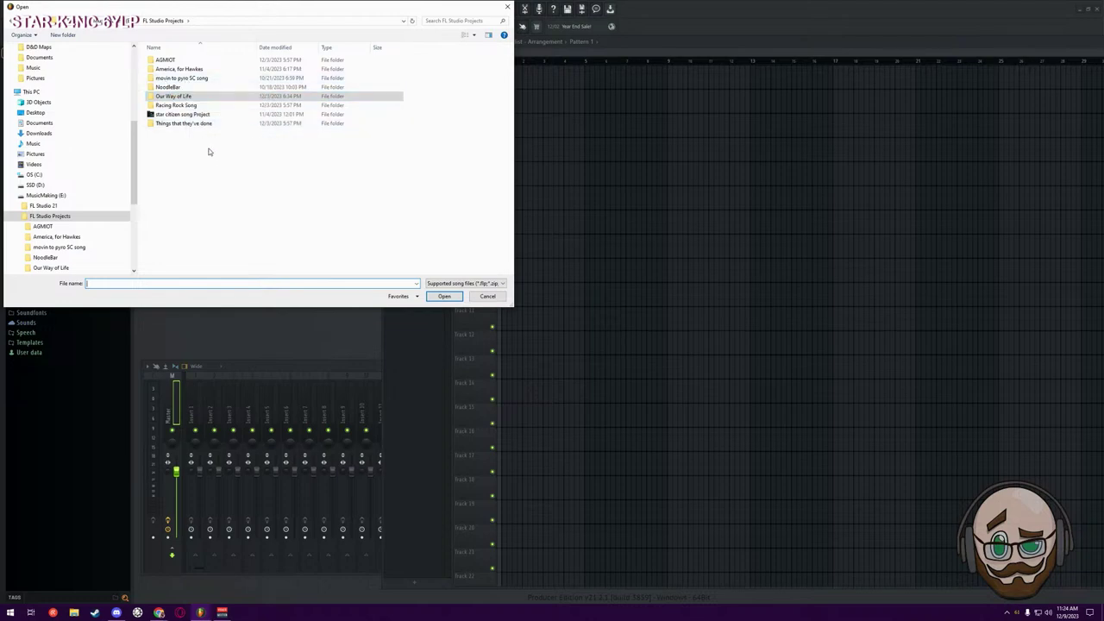
{"action": "double_click", "coordinate": [182, 79]}
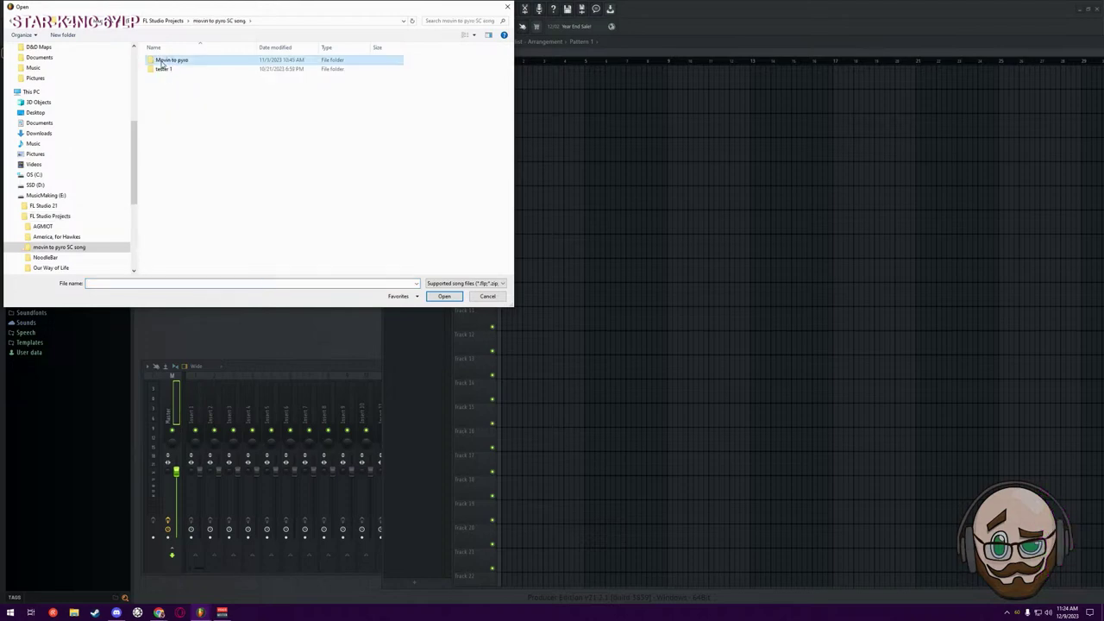
{"action": "double_click", "coordinate": [172, 59]}
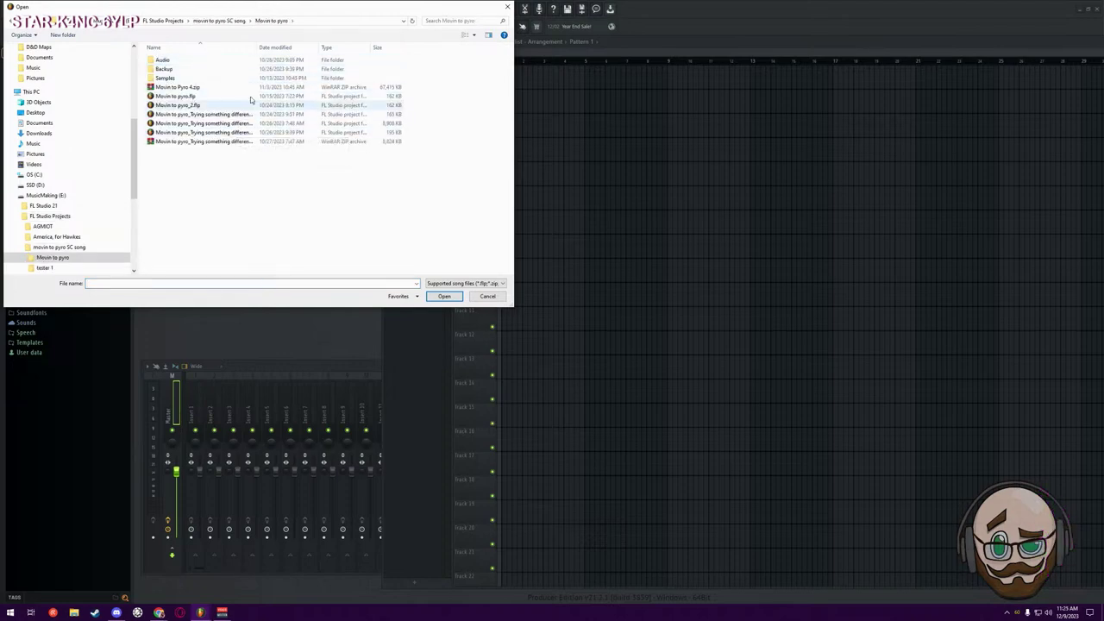
Open Movin to pyro.flp, choosing Do nothing for its project data folder and dismissing the missing plugin notice
{"action": "left_click_drag", "start_coordinate": [258, 46], "coordinate": [300, 47]}
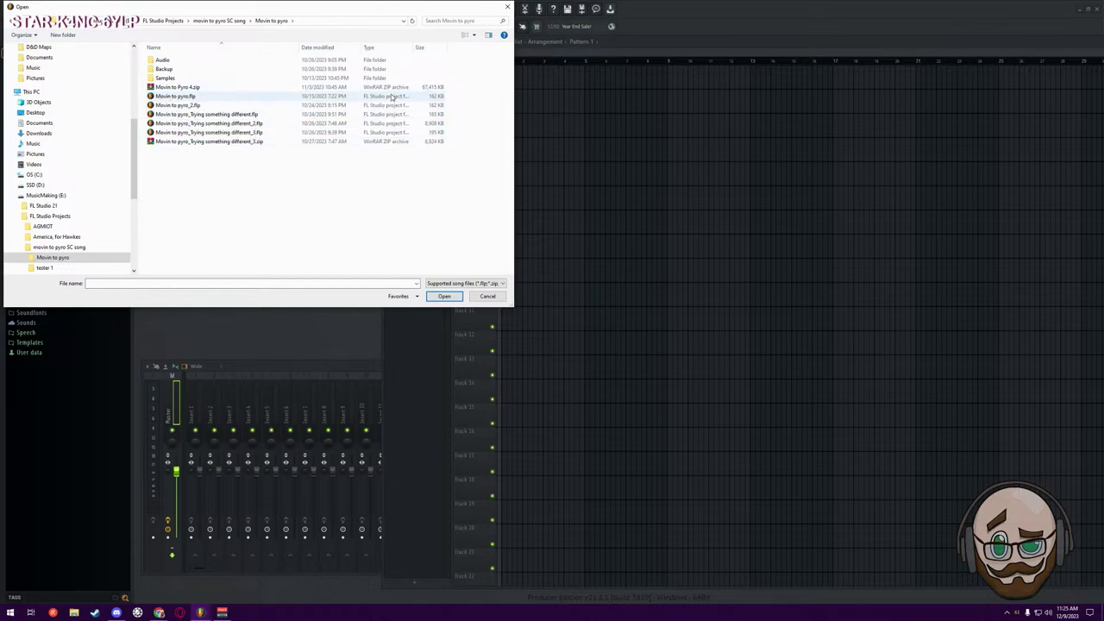
{"action": "key", "text": "Escape"}
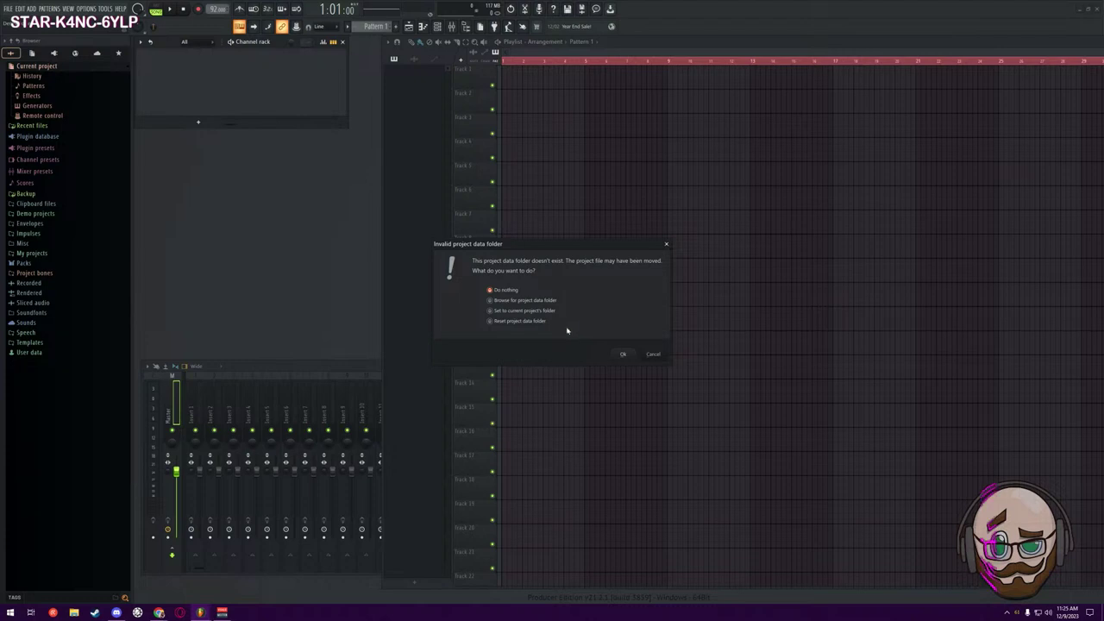
{"action": "left_click", "coordinate": [624, 356]}
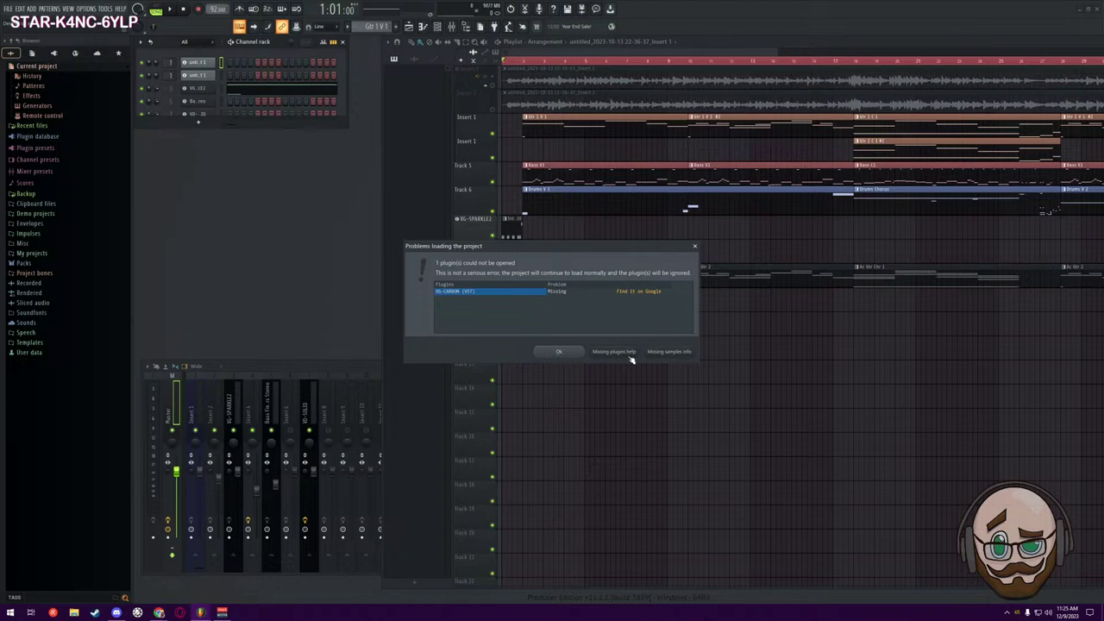
{"action": "left_click", "coordinate": [559, 354]}
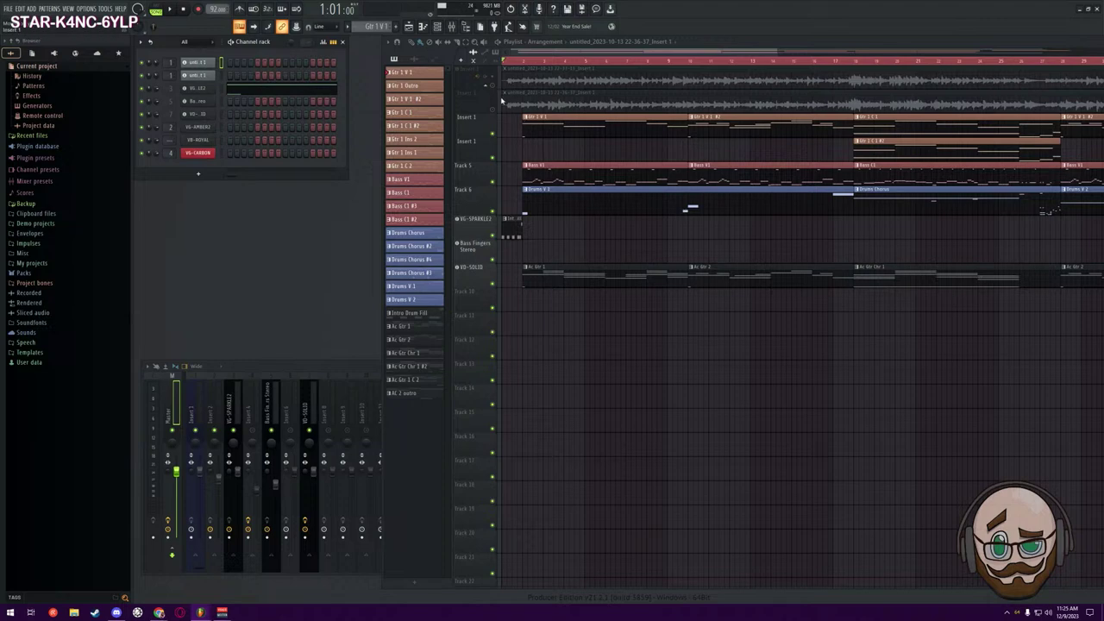
Audition the two recorded vocal audio tracks without the backing, soloed and together, playing from the song start
{"action": "left_click", "coordinate": [493, 86], "text": "ctrl"}
{"action": "key", "text": "space"}
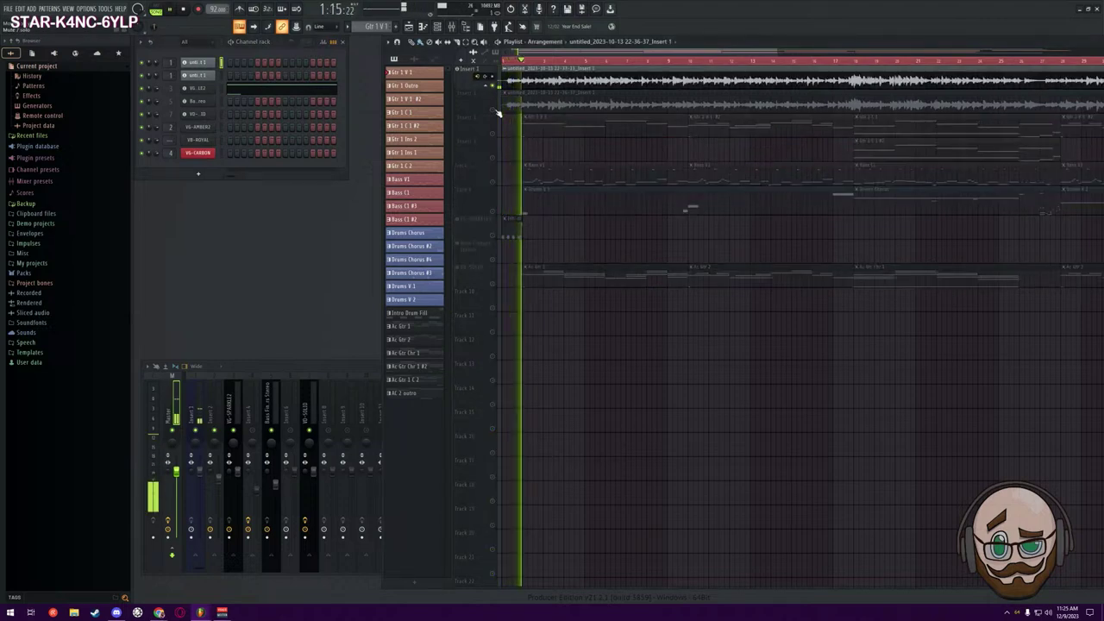
{"action": "left_click", "coordinate": [493, 111], "text": "ctrl"}
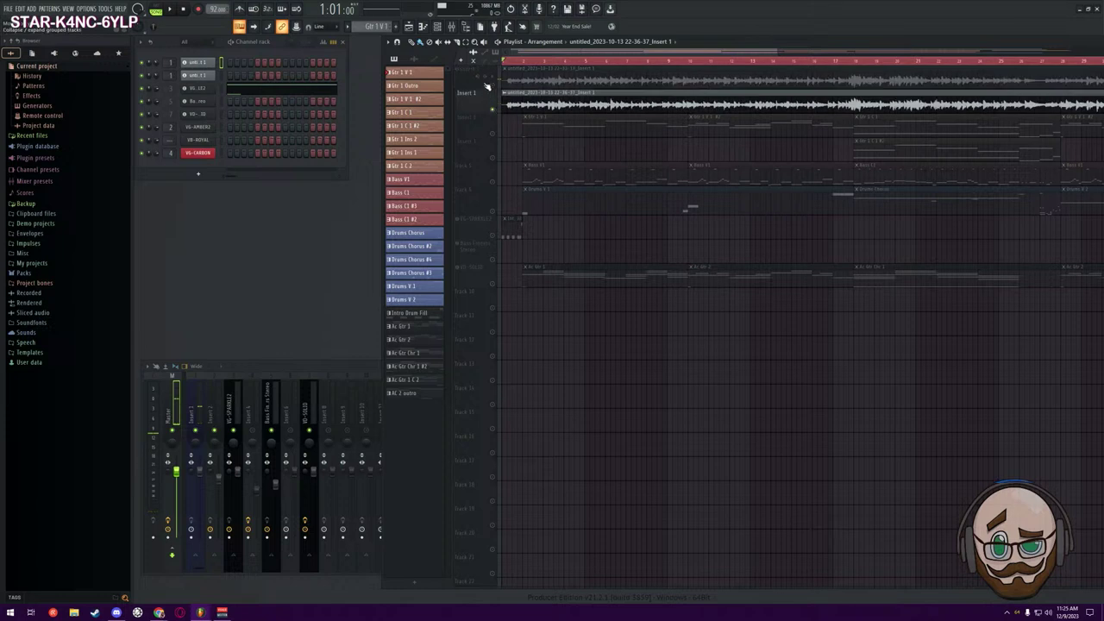
{"action": "left_click", "coordinate": [494, 86]}
{"action": "key", "text": "space"}
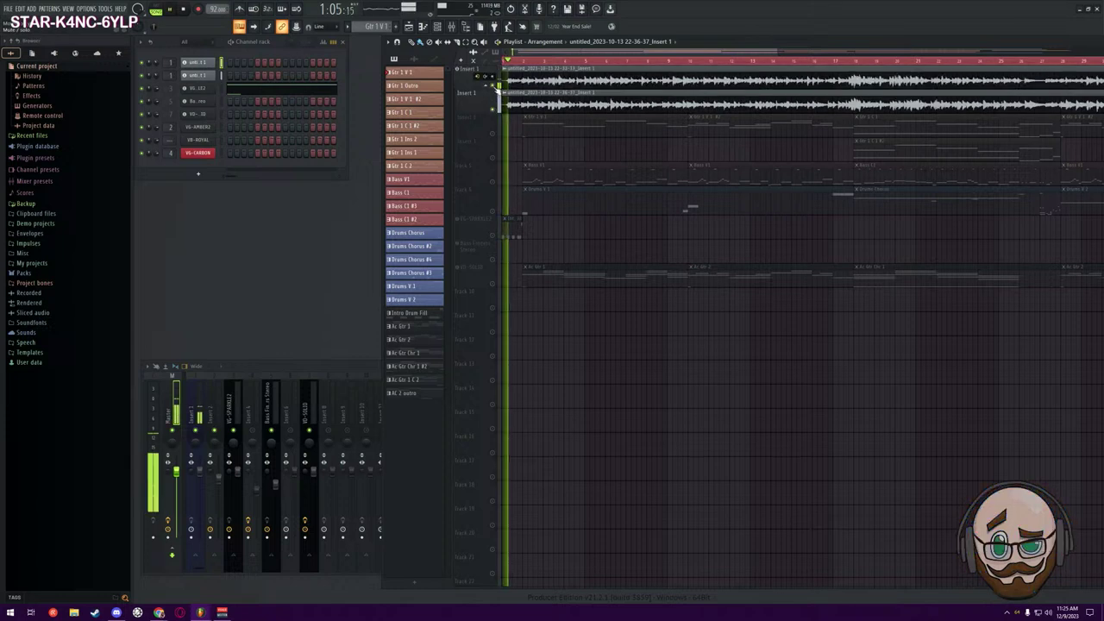
{"action": "left_click", "coordinate": [493, 87]}
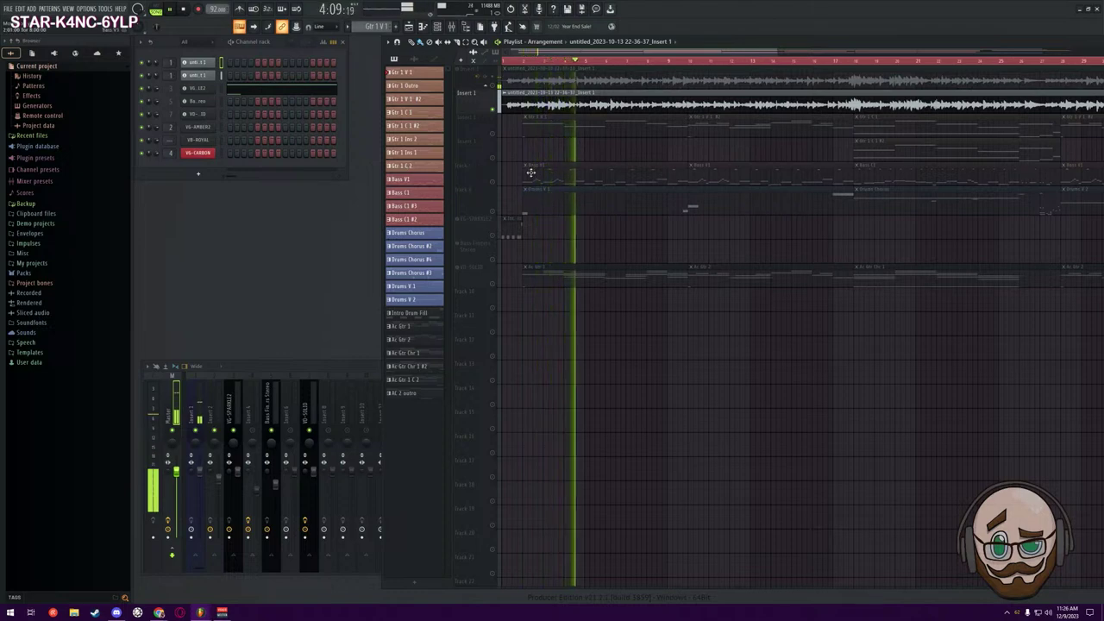
{"action": "key", "text": "space"}
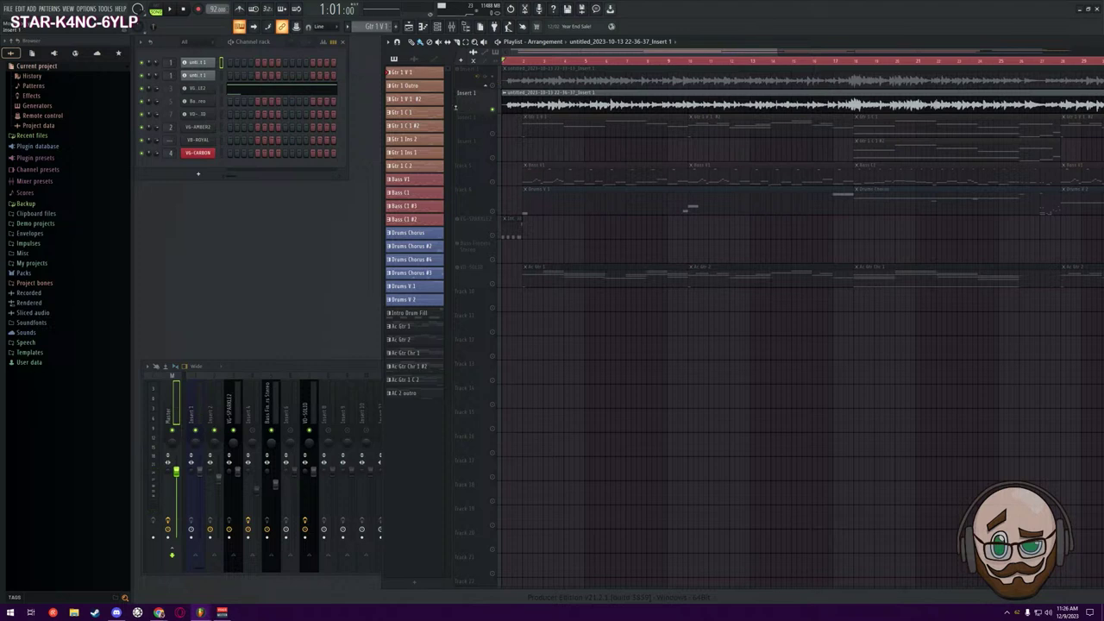
Switch the instrument tracks back on with both vocal audio tracks muted, and briefly play the backing from the start
{"action": "right_click", "coordinate": [494, 112]}
{"action": "left_click", "coordinate": [493, 96]}
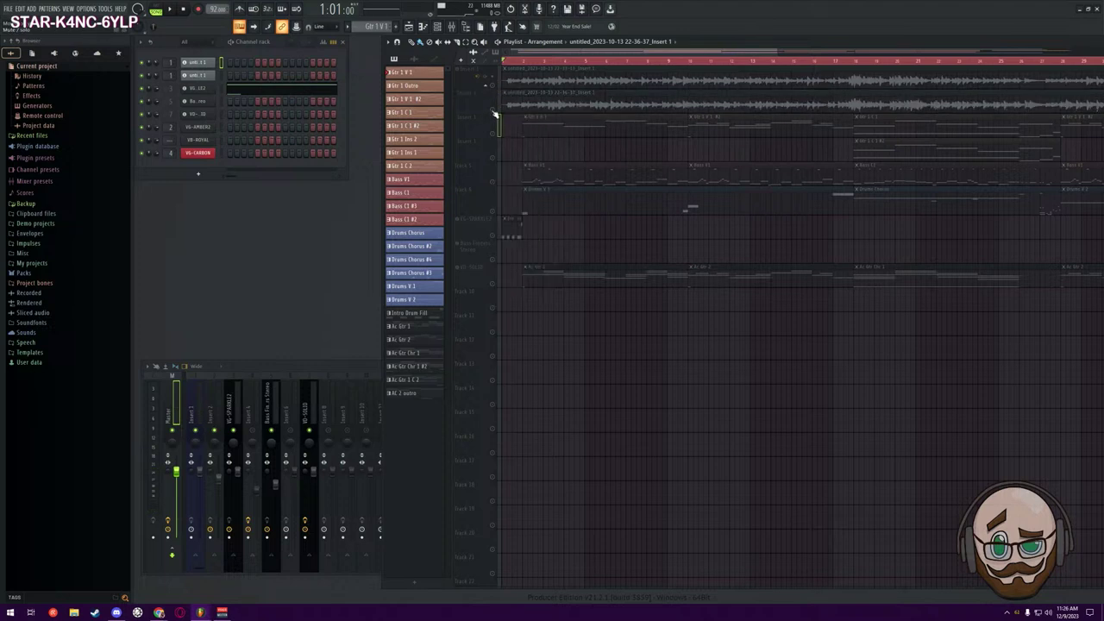
{"action": "left_click", "coordinate": [492, 97]}
{"action": "left_click", "coordinate": [492, 97], "text": "ctrl"}
{"action": "left_click", "coordinate": [493, 97]}
{"action": "left_click", "coordinate": [492, 72]}
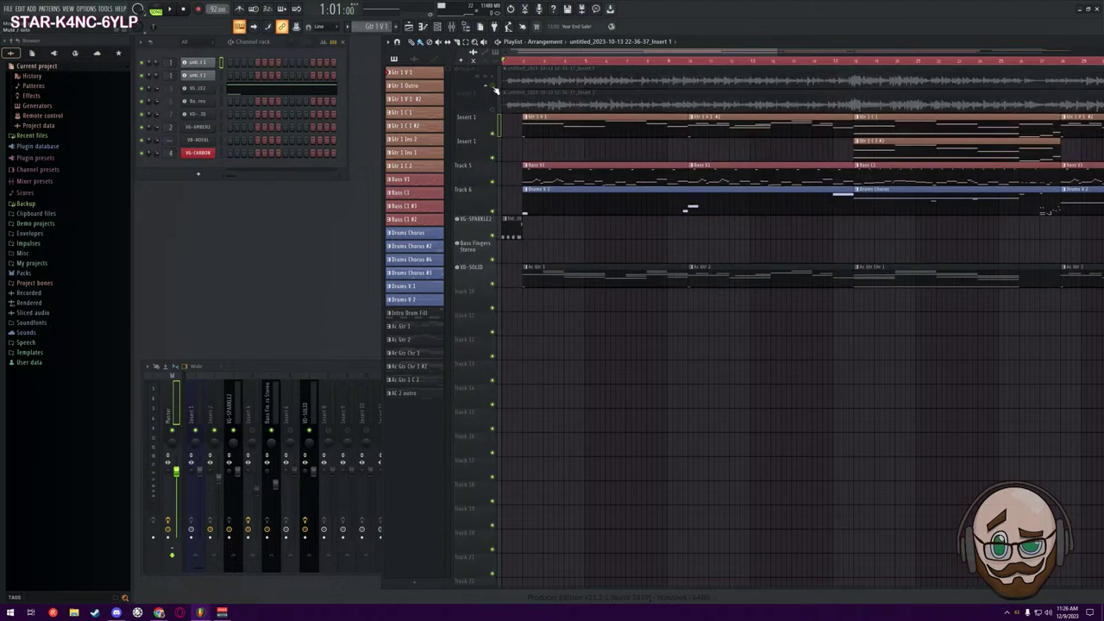
{"action": "key", "text": "space"}
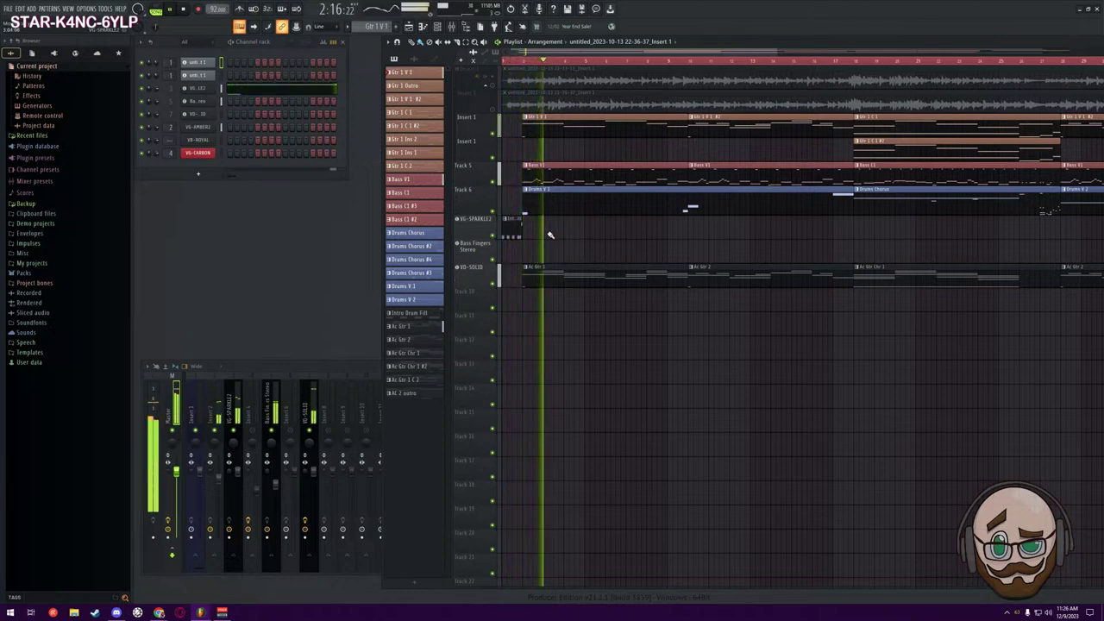
{"action": "key", "text": "space"}
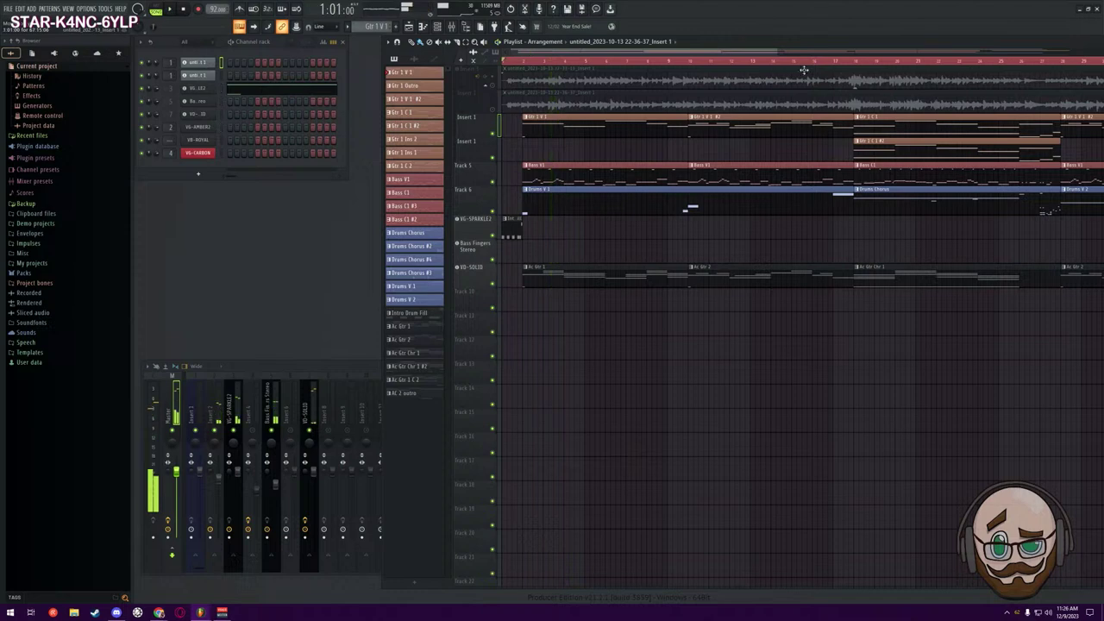
Play the whole backing from the start and find the Moving to Pyro lyrics in the #Star Citizen Country Songs document in Chrome
{"action": "left_click_drag", "start_coordinate": [775, 53], "coordinate": [1079, 53]}
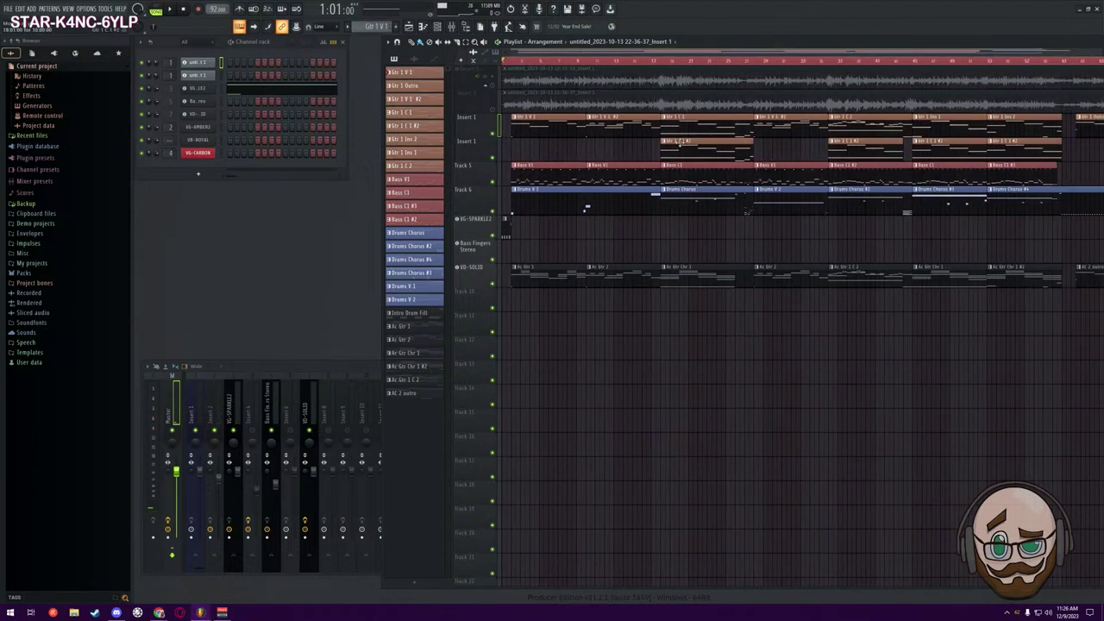
{"action": "key", "text": "space"}
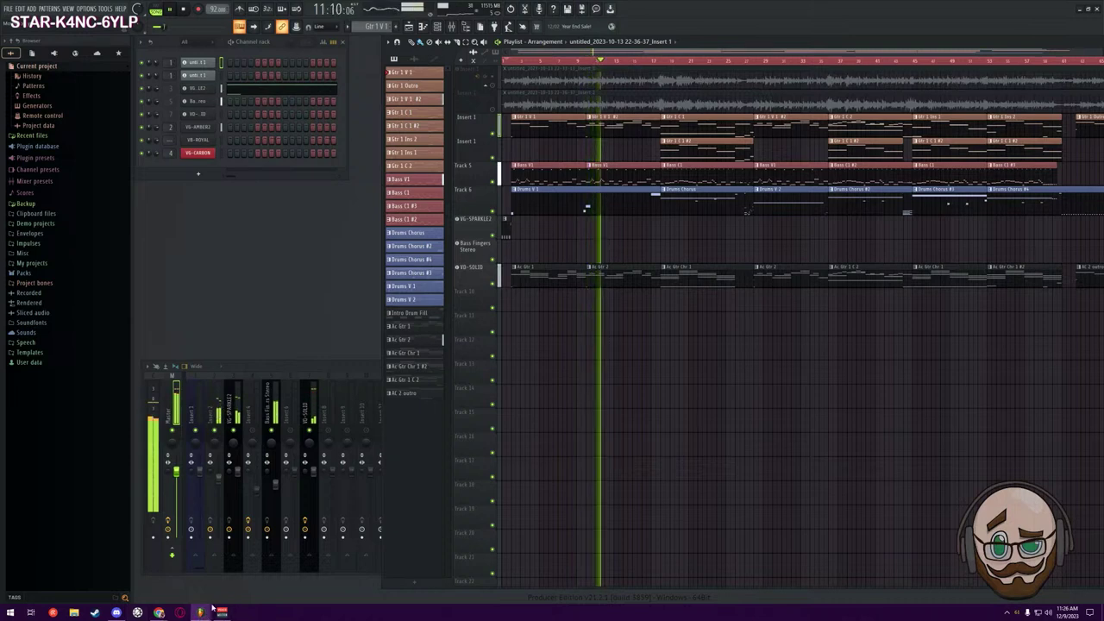
{"action": "mouse_move", "coordinate": [212, 608]}
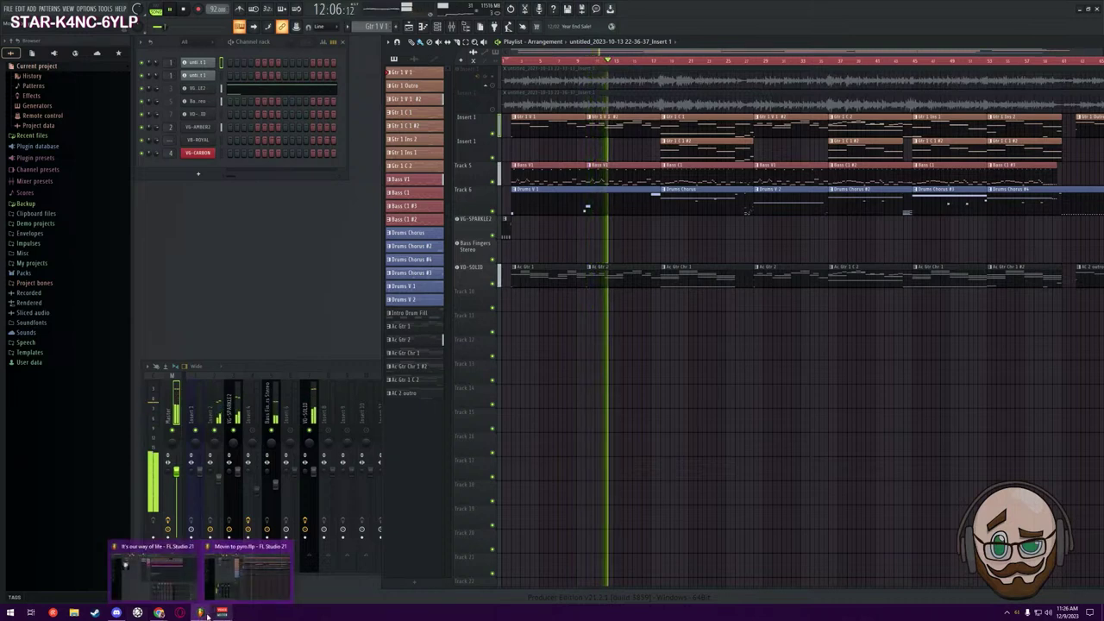
{"action": "left_click", "coordinate": [158, 613]}
{"action": "scroll", "coordinate": [299, 288], "scroll_direction": "down", "scroll_amount": 15}
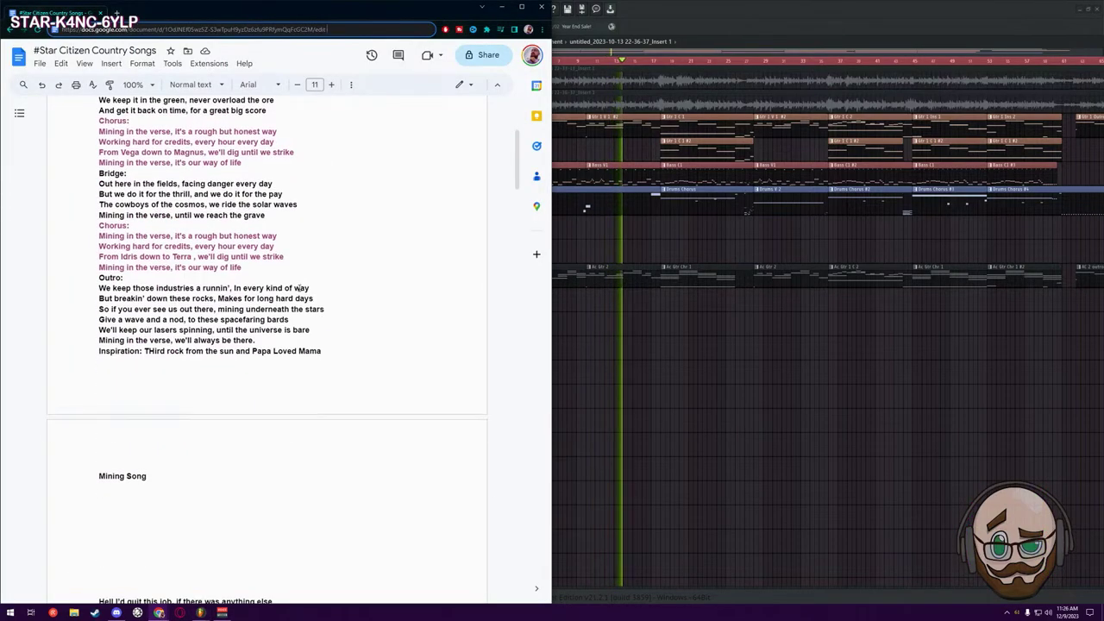
{"action": "scroll", "coordinate": [299, 290], "scroll_direction": "down", "scroll_amount": 20}
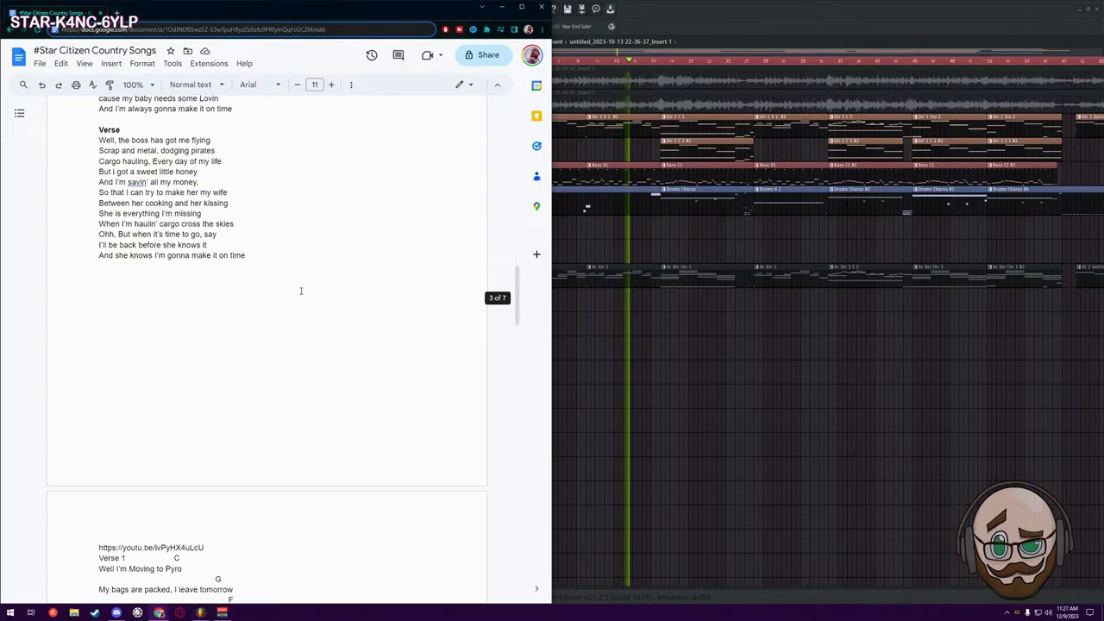
{"action": "scroll", "coordinate": [304, 295], "scroll_direction": "up", "scroll_amount": 10}
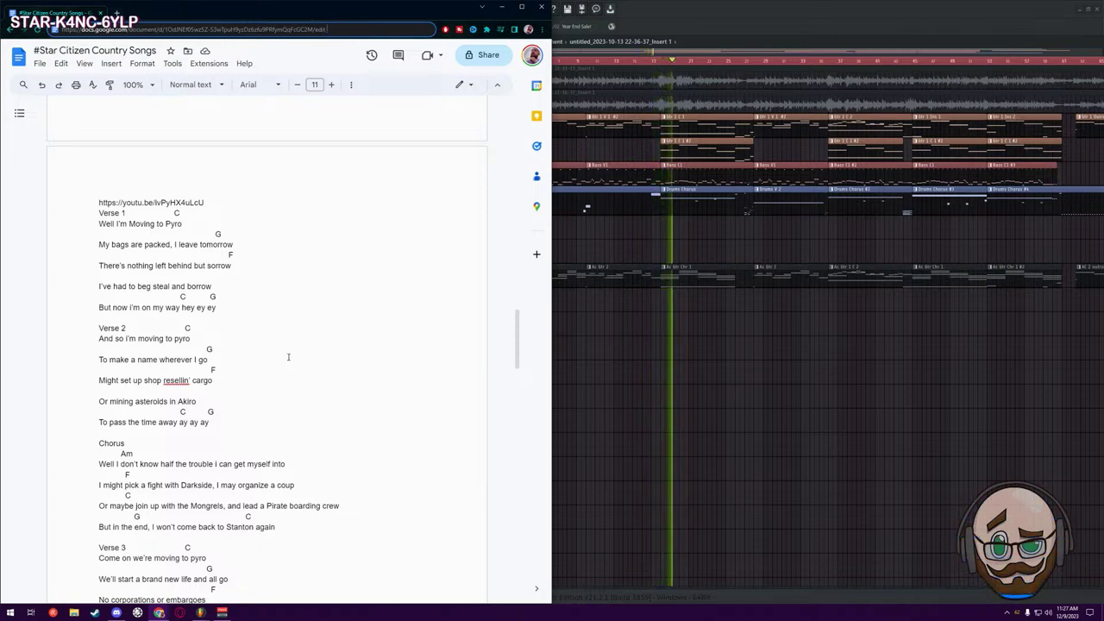
Follow the Moving to Pyro lyrics from Verse 1 down to the Outro while the backing plays
{"action": "scroll", "coordinate": [288, 356], "scroll_direction": "down", "scroll_amount": 1}
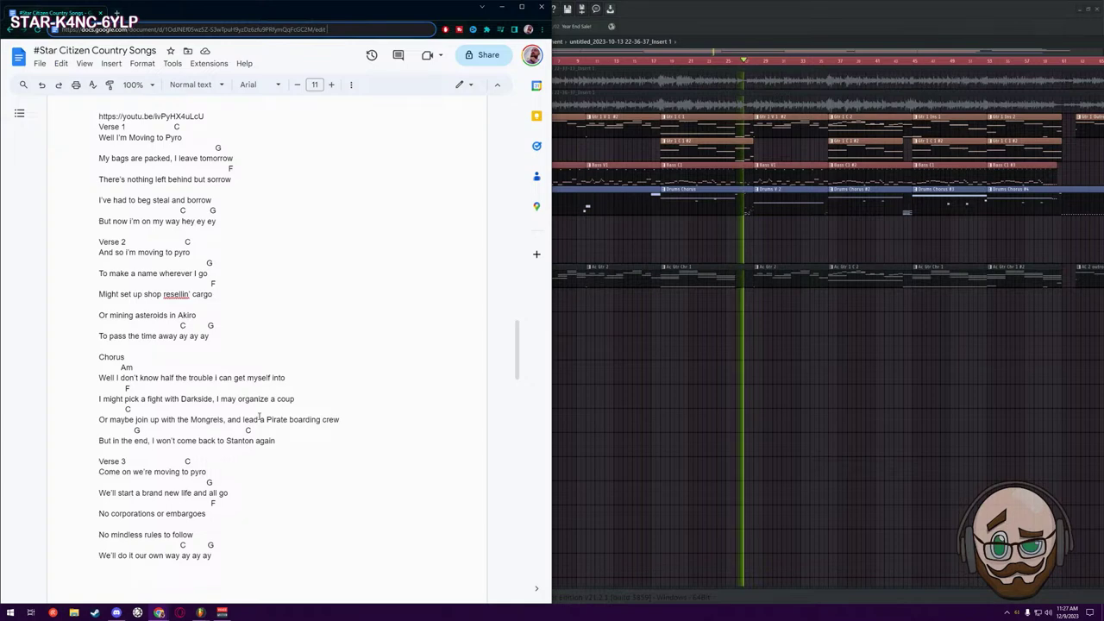
{"action": "scroll", "coordinate": [259, 421], "scroll_direction": "down", "scroll_amount": 2}
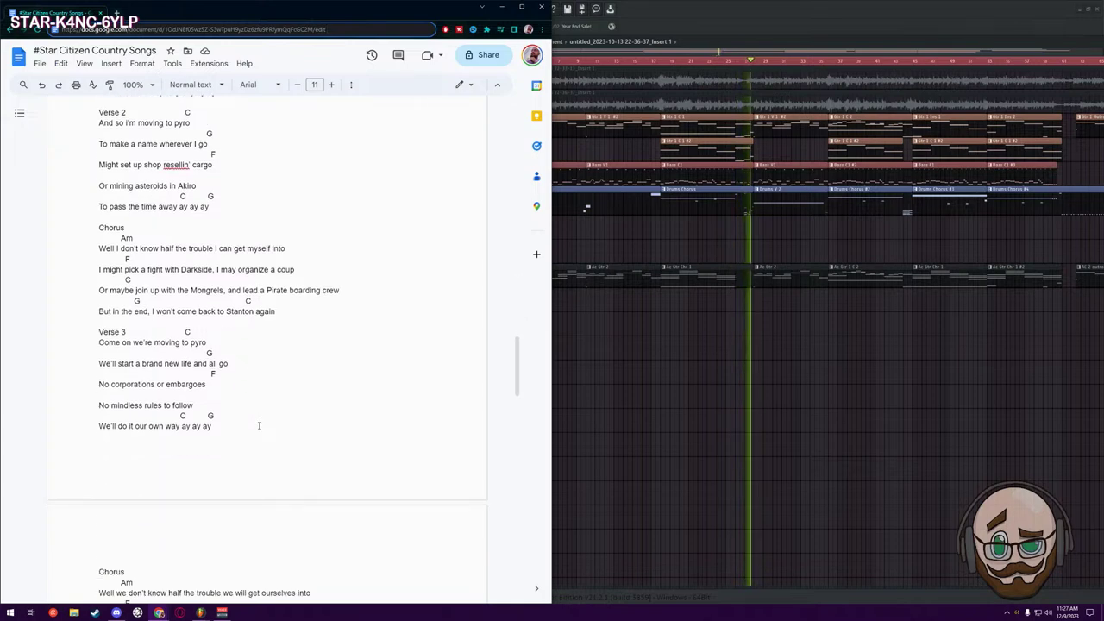
{"action": "scroll", "coordinate": [247, 427], "scroll_direction": "down", "scroll_amount": 2}
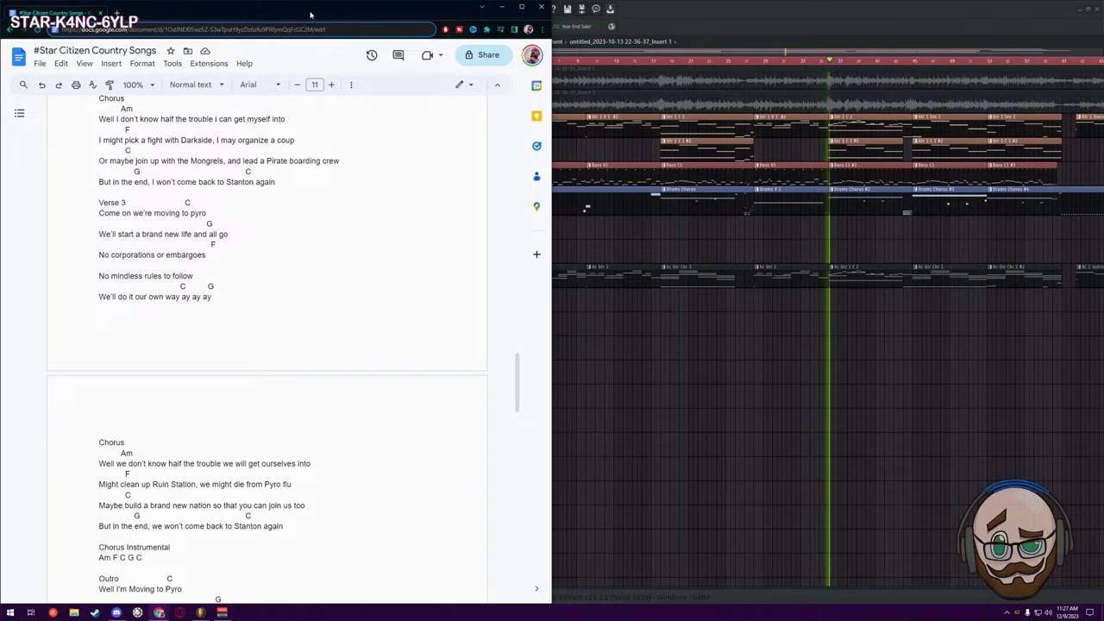
{"action": "scroll", "coordinate": [387, 303], "scroll_direction": "down", "scroll_amount": 2}
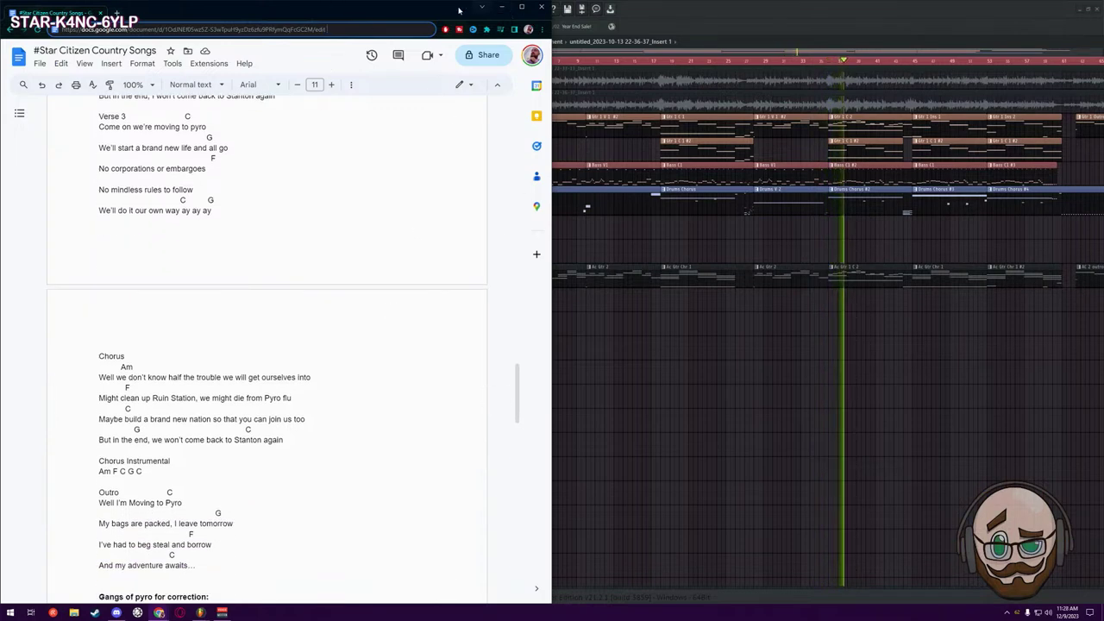
Return to FL Studio, bring the full mixer to the front while the song plays, and stop playback
{"action": "left_click", "coordinate": [501, 7]}
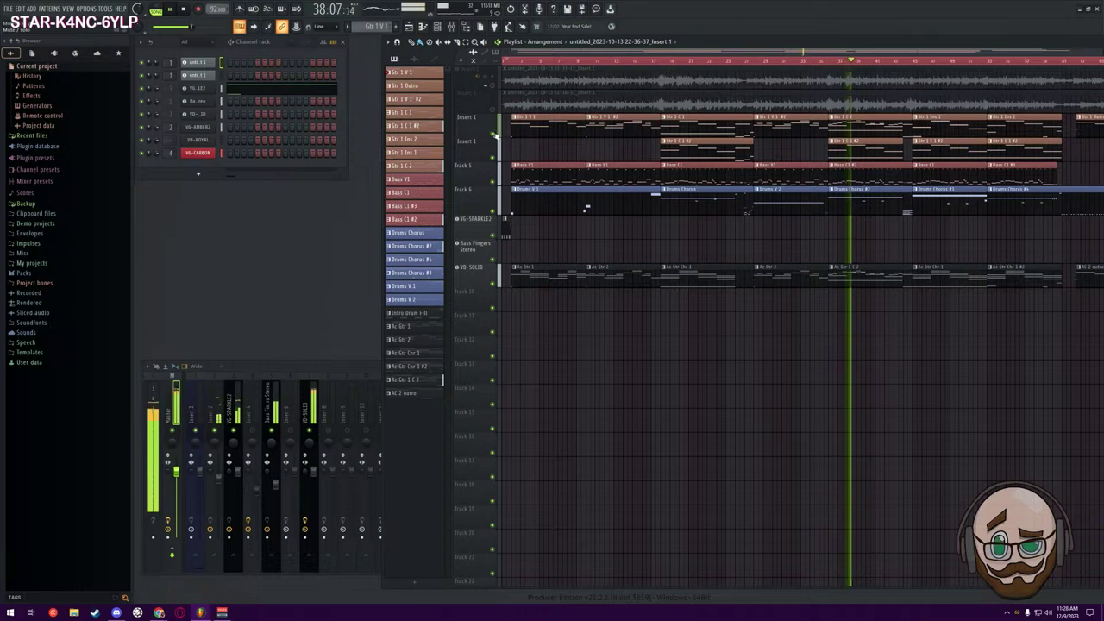
{"action": "left_click", "coordinate": [221, 429]}
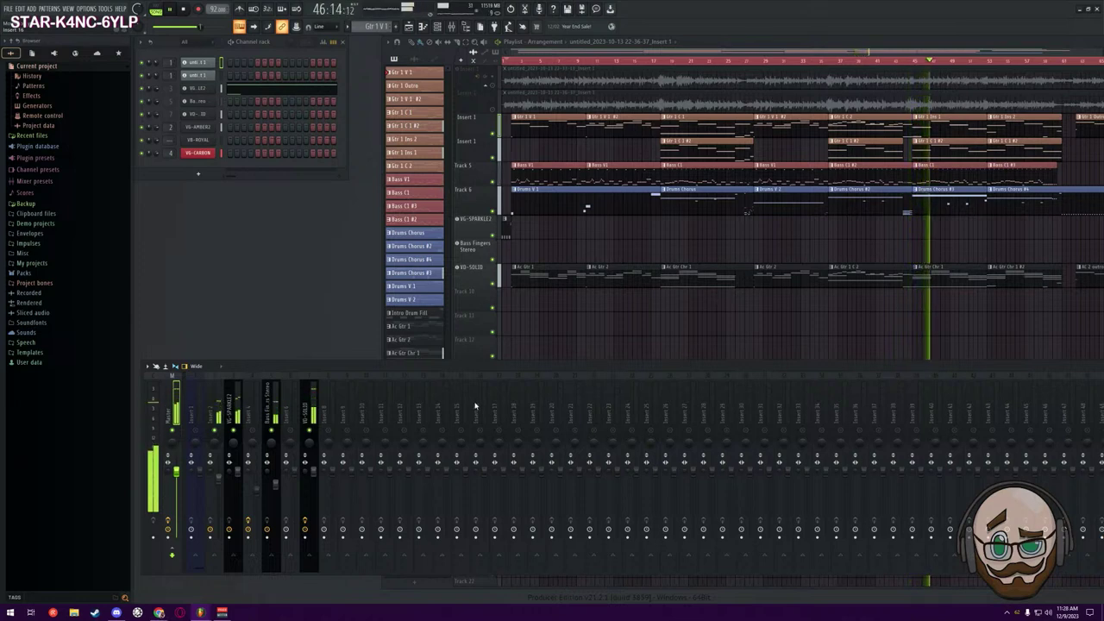
{"action": "key", "text": "space"}
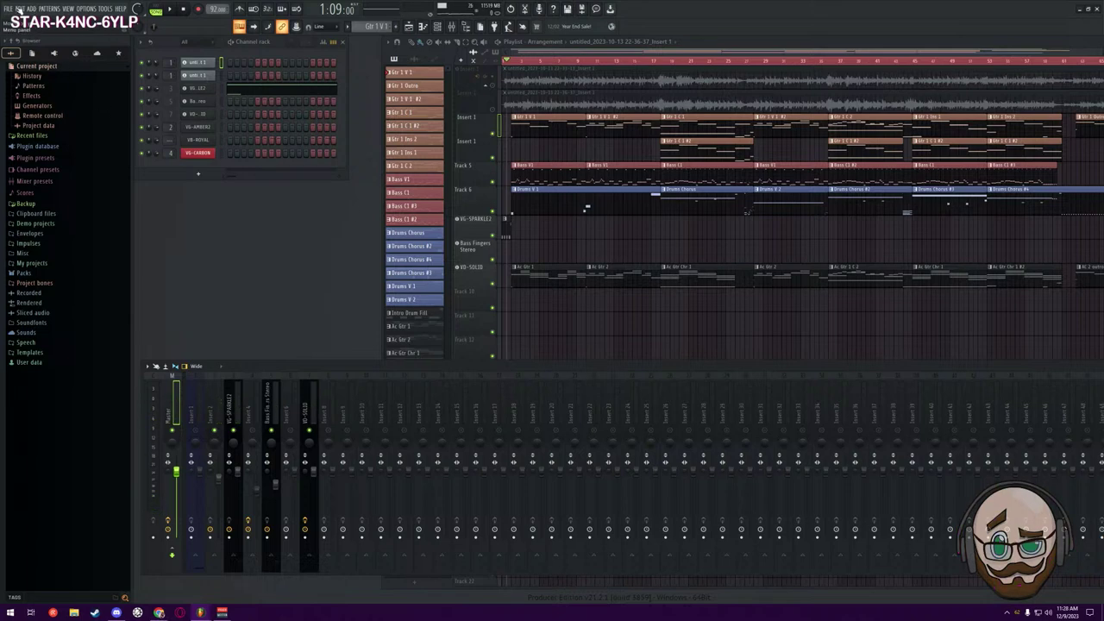
Open the project Movin to Pyro 4.zip without saving the changes to Movin to pyro.flp
{"action": "left_click", "coordinate": [8, 9]}
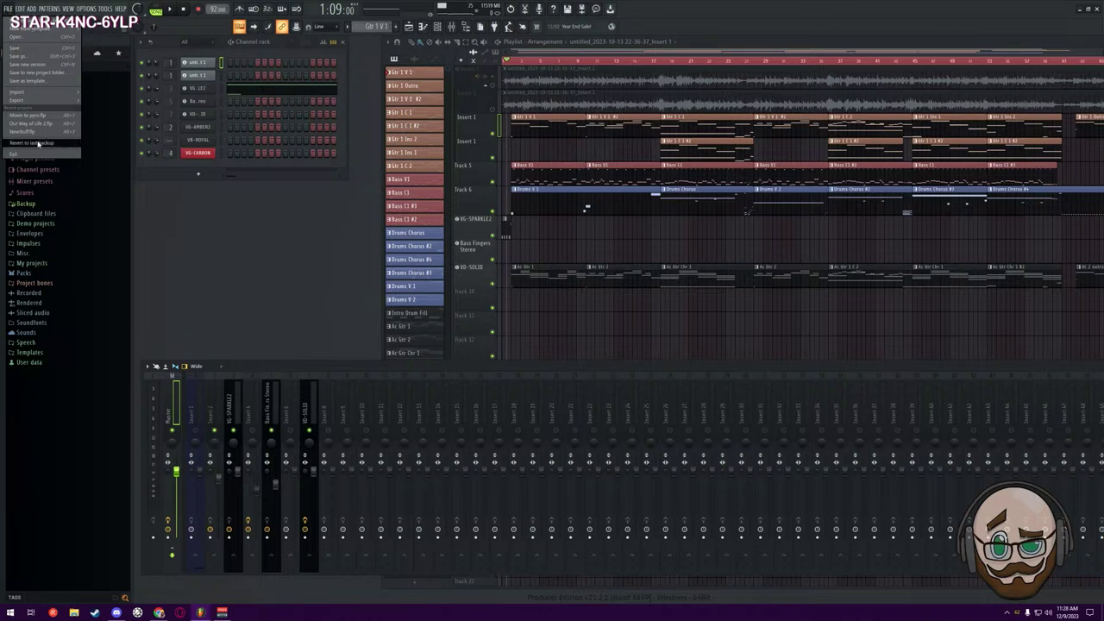
{"action": "left_click", "coordinate": [26, 38]}
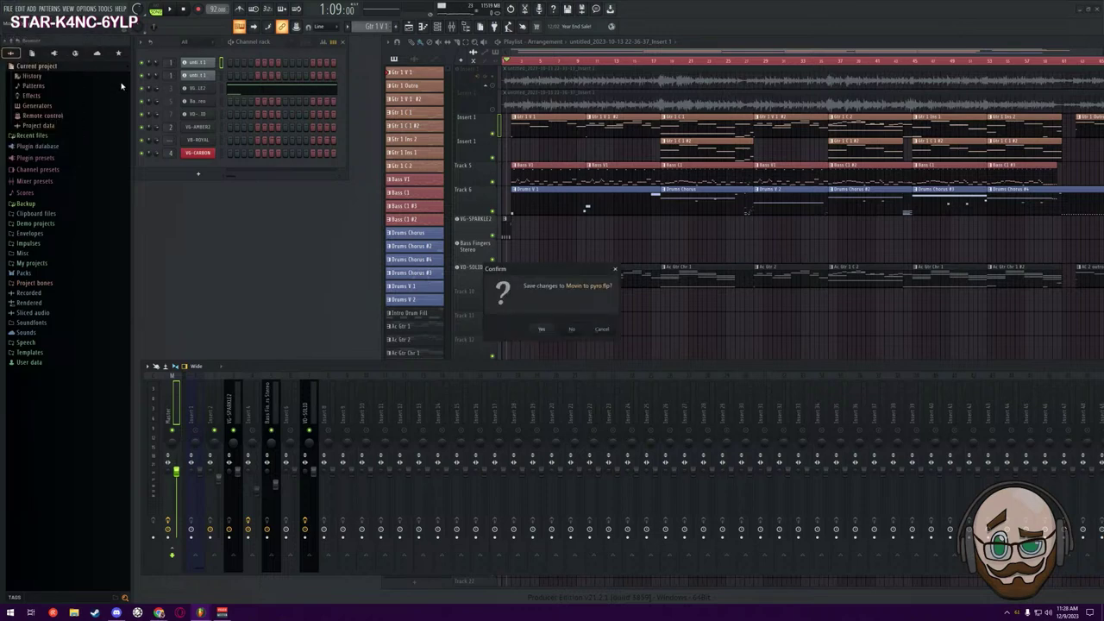
{"action": "left_click", "coordinate": [571, 332]}
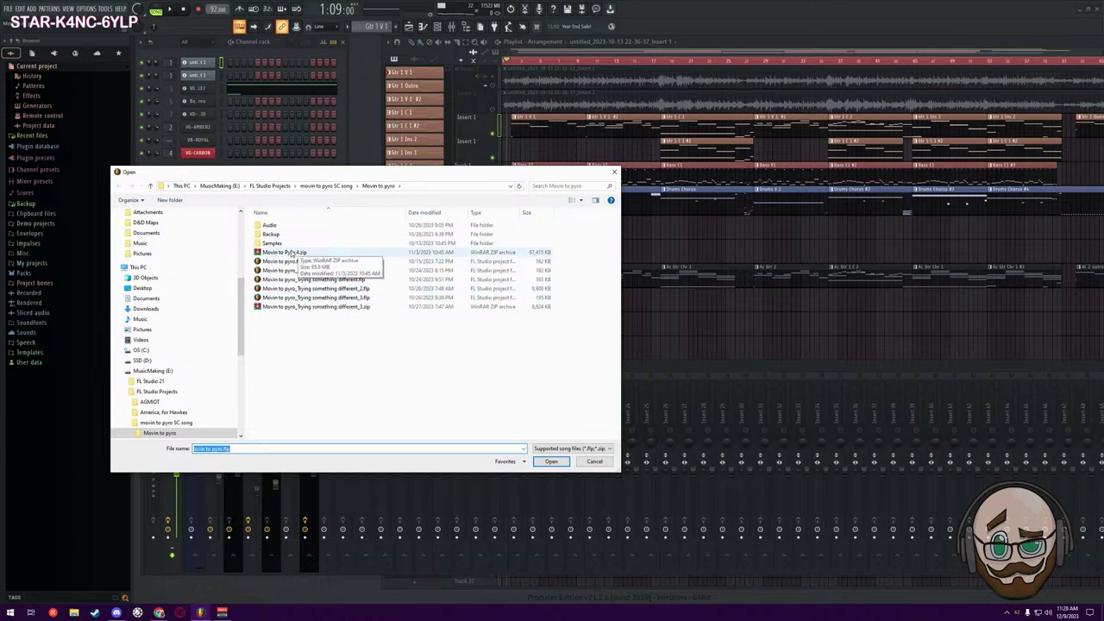
{"action": "double_click", "coordinate": [290, 253]}
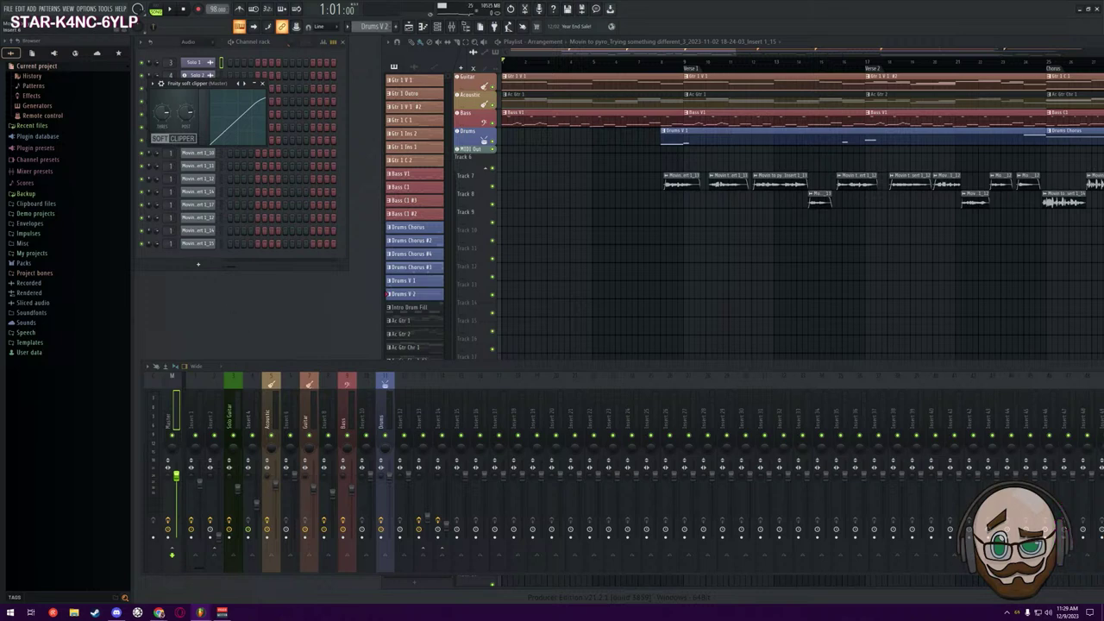
Bring Voicemeeter Potato into full view, toggle the mute of its Desktop strip, and return to FL Studio with the Fruity soft clipper window closed
{"action": "left_click", "coordinate": [221, 613]}
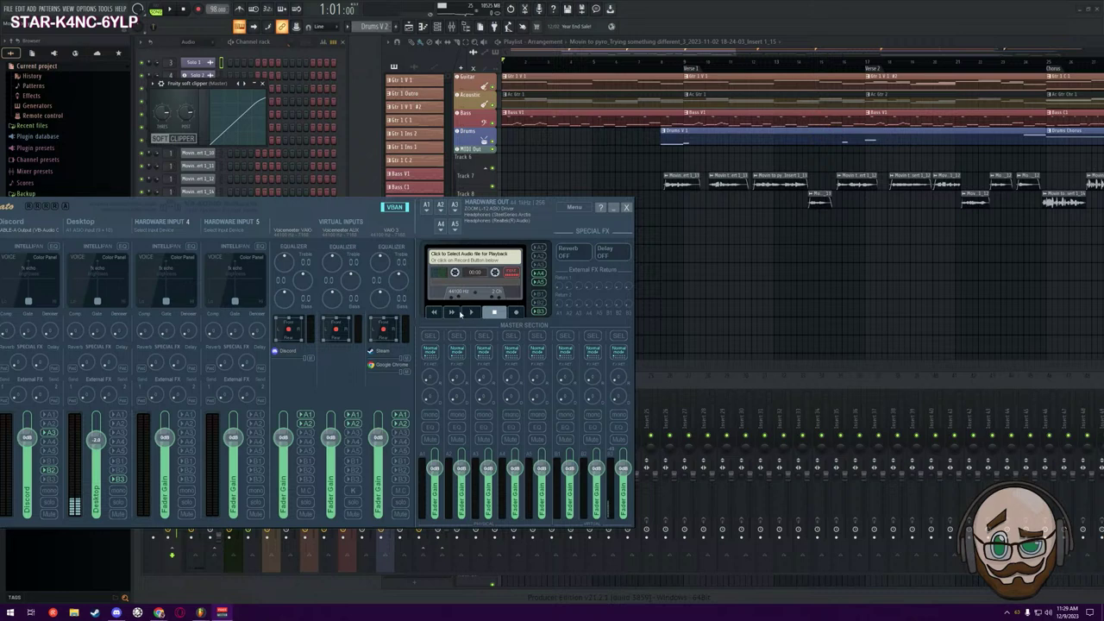
{"action": "left_click_drag", "start_coordinate": [218, 204], "coordinate": [485, 212]}
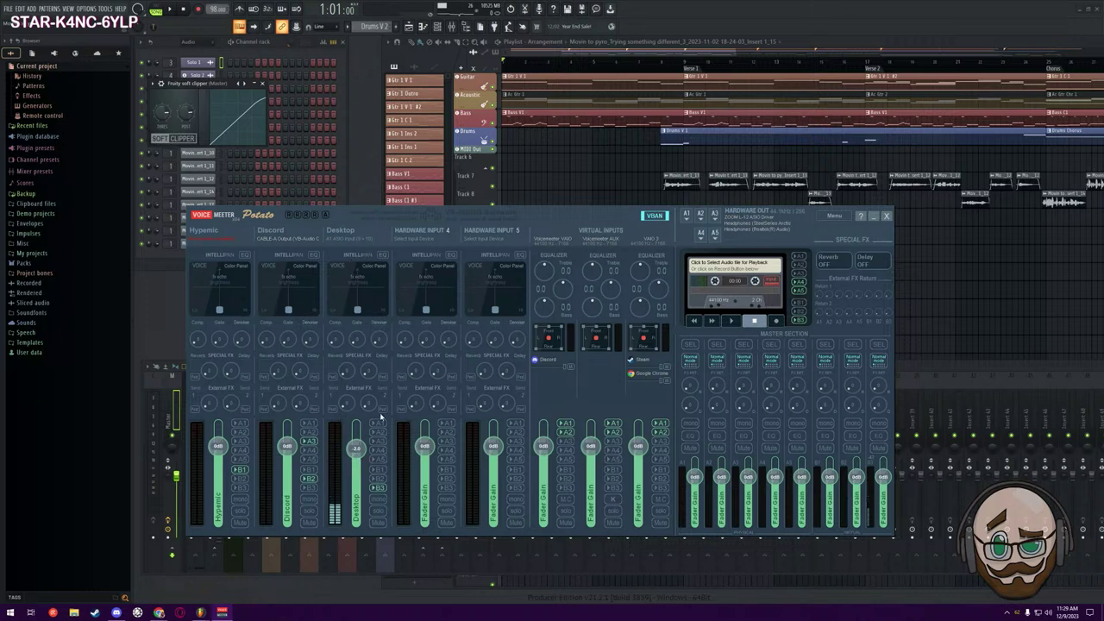
{"action": "left_click", "coordinate": [379, 524]}
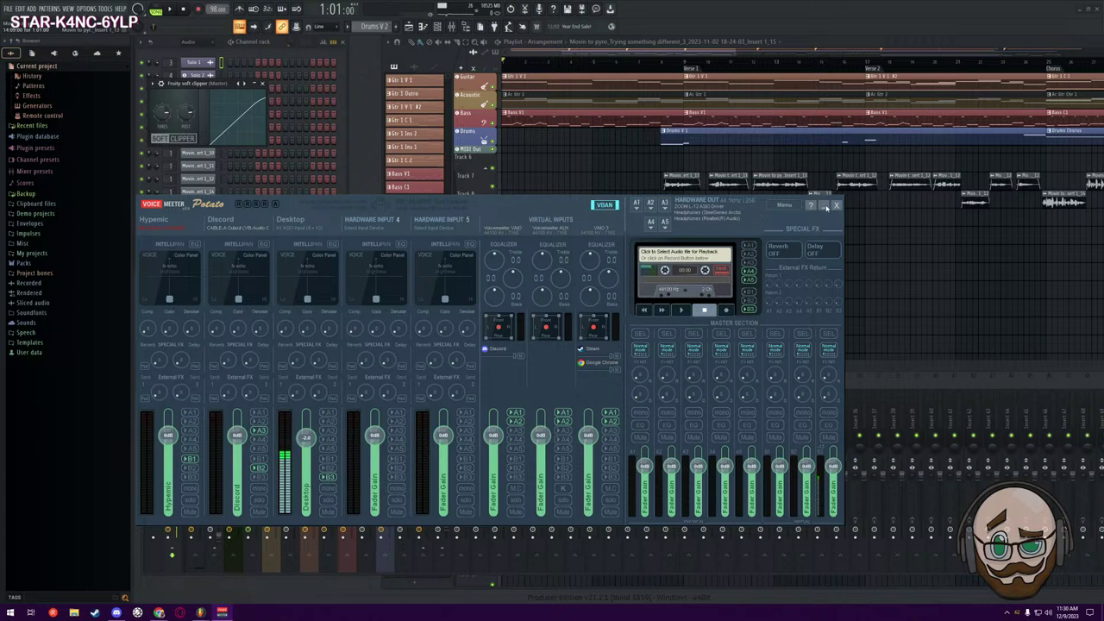
{"action": "left_click", "coordinate": [825, 207]}
{"action": "left_click", "coordinate": [155, 269]}
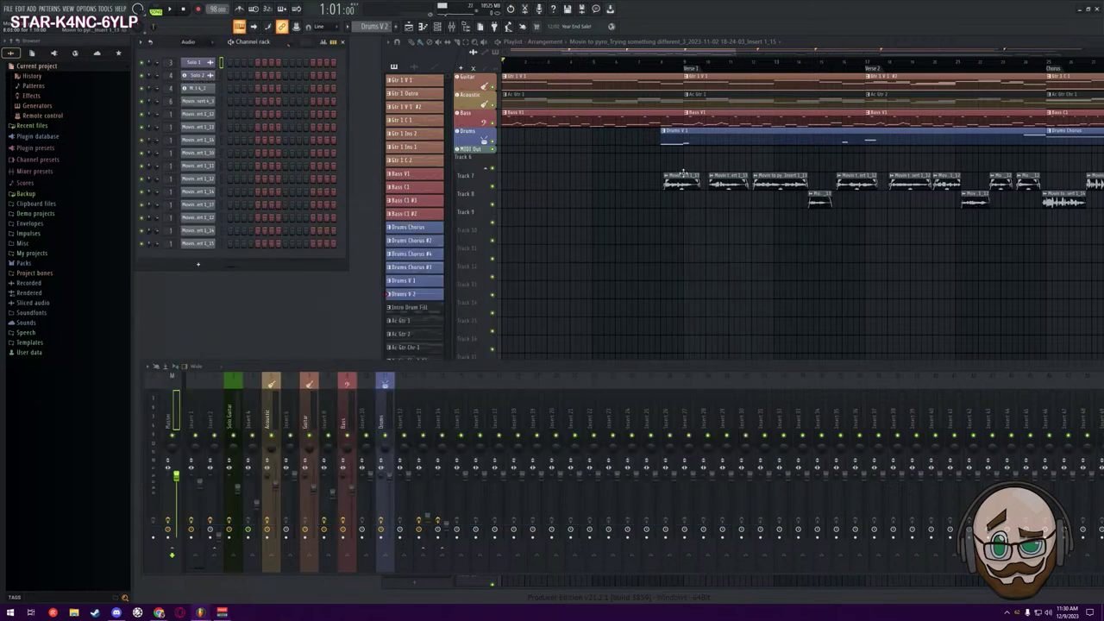
Play Movin to Pyro 4 from the start with the whole mixer in front, and stop once the third verse is reached
{"action": "scroll", "coordinate": [803, 259], "scroll_direction": "down", "scroll_amount": 3}
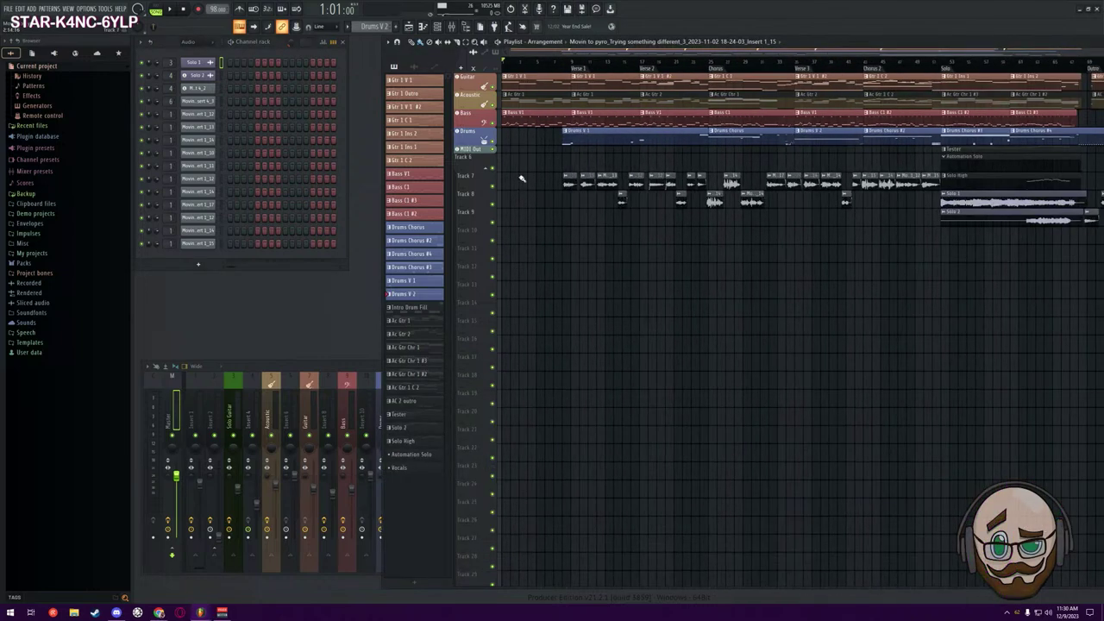
{"action": "key", "text": "space"}
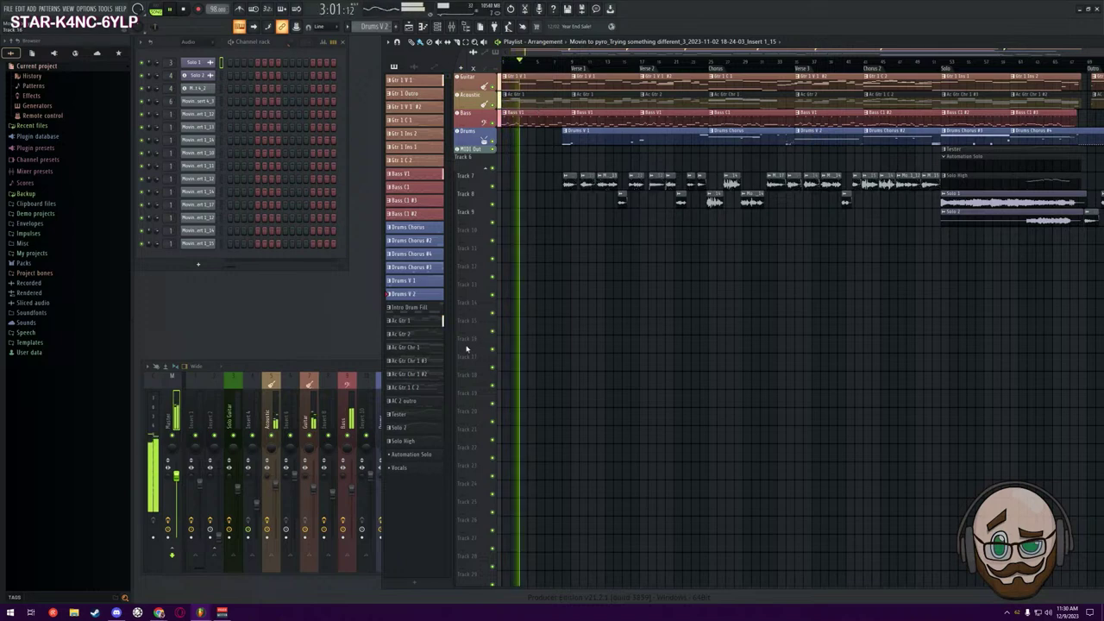
{"action": "left_click", "coordinate": [342, 371]}
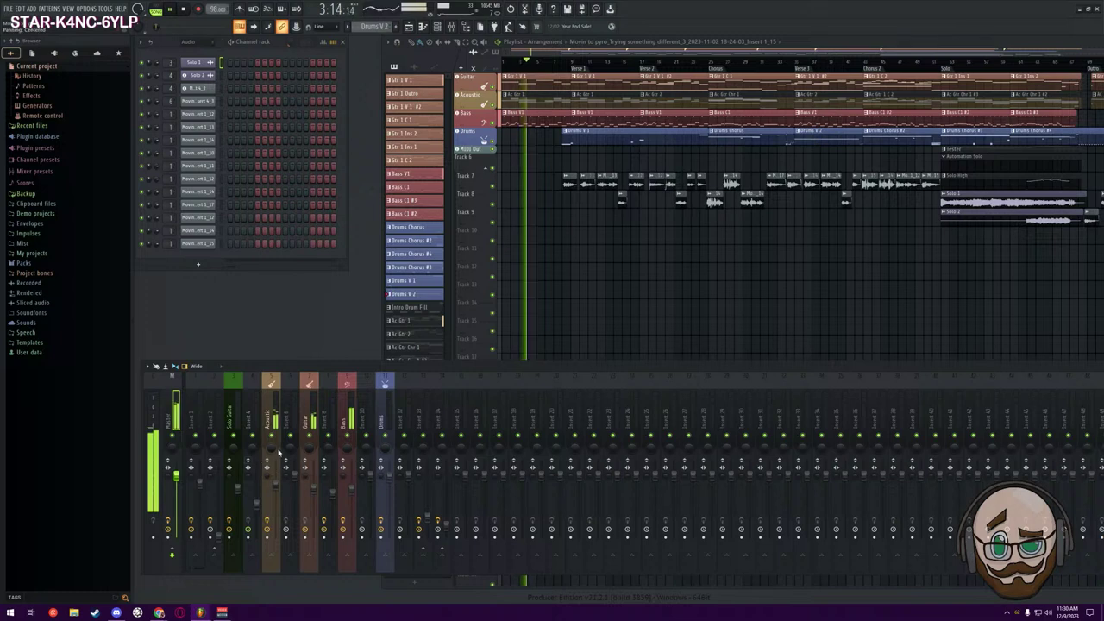
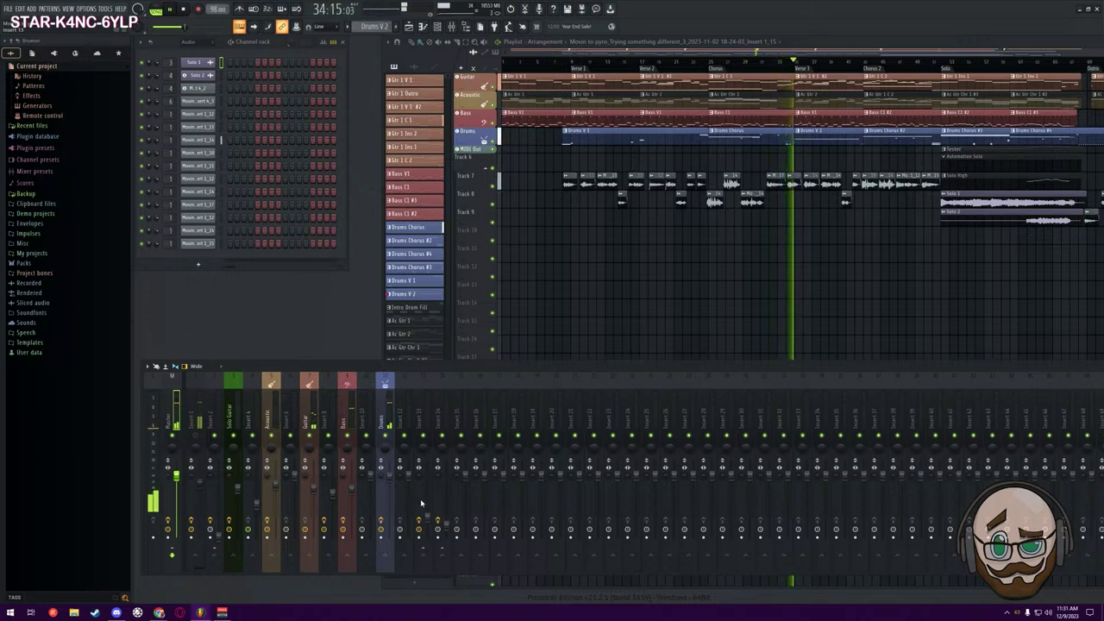
{"action": "key", "text": "space"}
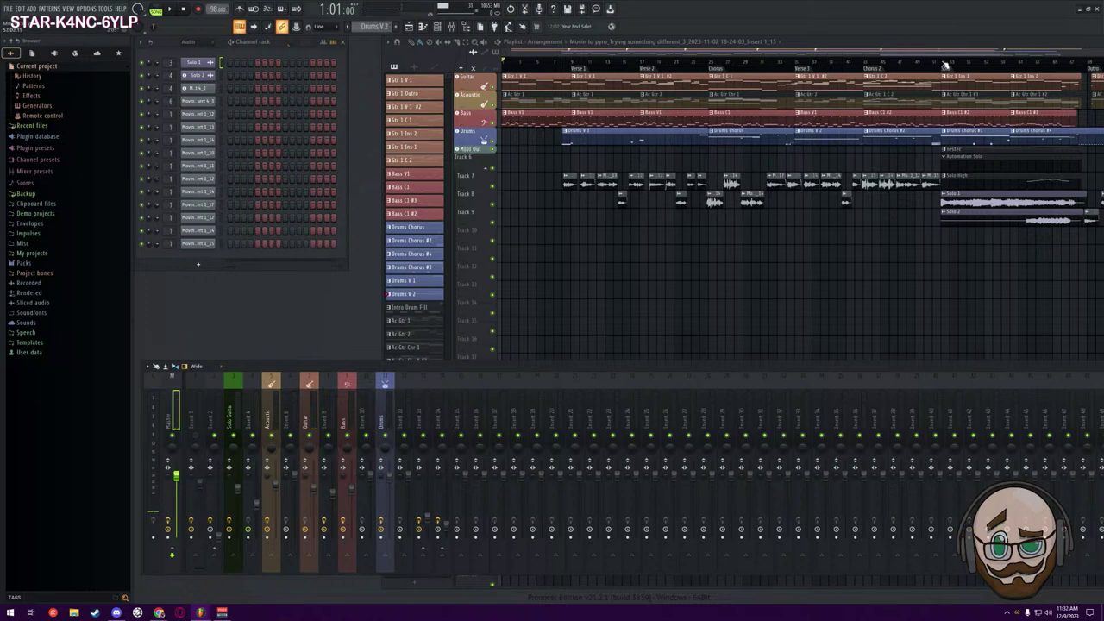
Move the playback position to the Solo marker and back to Chorus 2 at bar 43, and play from there with the mixer in front
{"action": "left_click", "coordinate": [945, 66]}
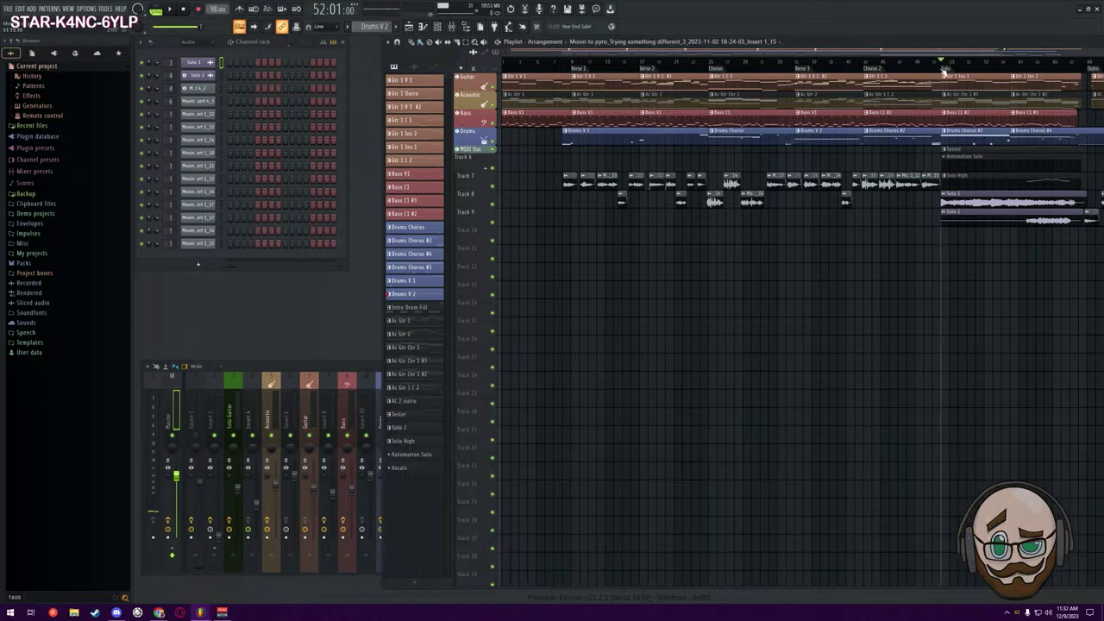
{"action": "left_click", "coordinate": [864, 66]}
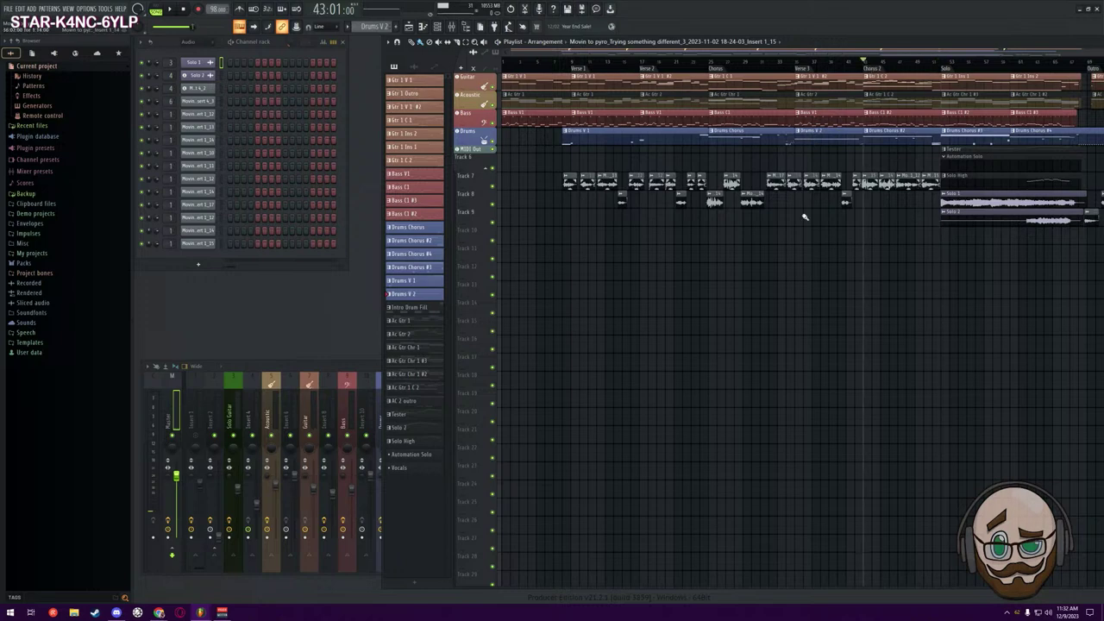
{"action": "left_click", "coordinate": [197, 441]}
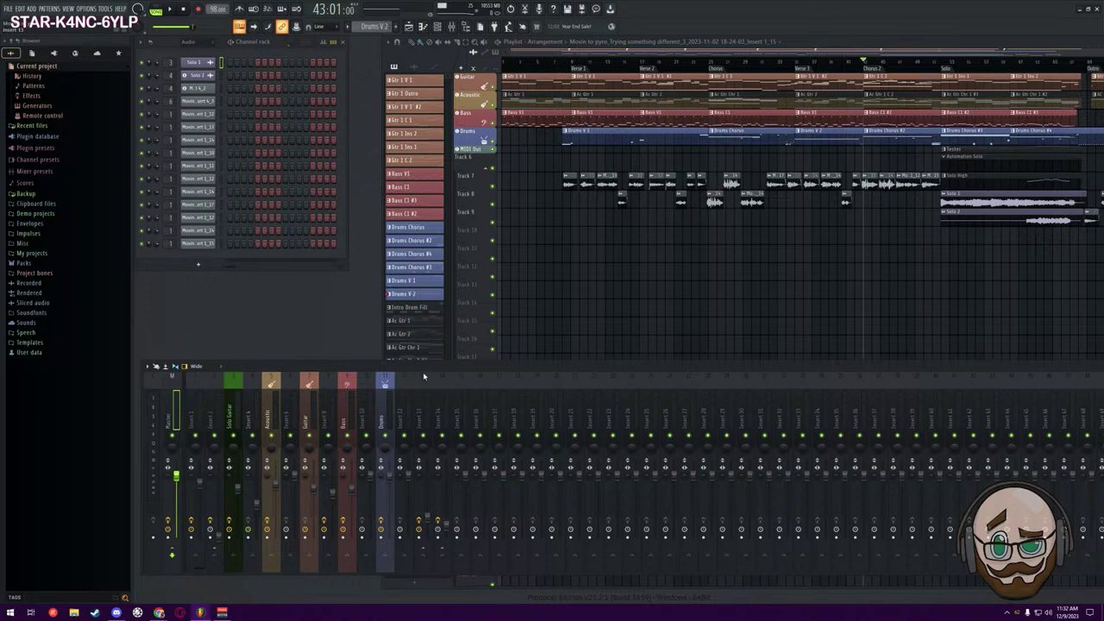
{"action": "key", "text": "space"}
Reopen the recent project Movin to pyro.flp without saving Movin to Pyro 4.zip, choosing Do nothing for the data folder and dismissing the missing plugin report
{"action": "left_click", "coordinate": [8, 7]}
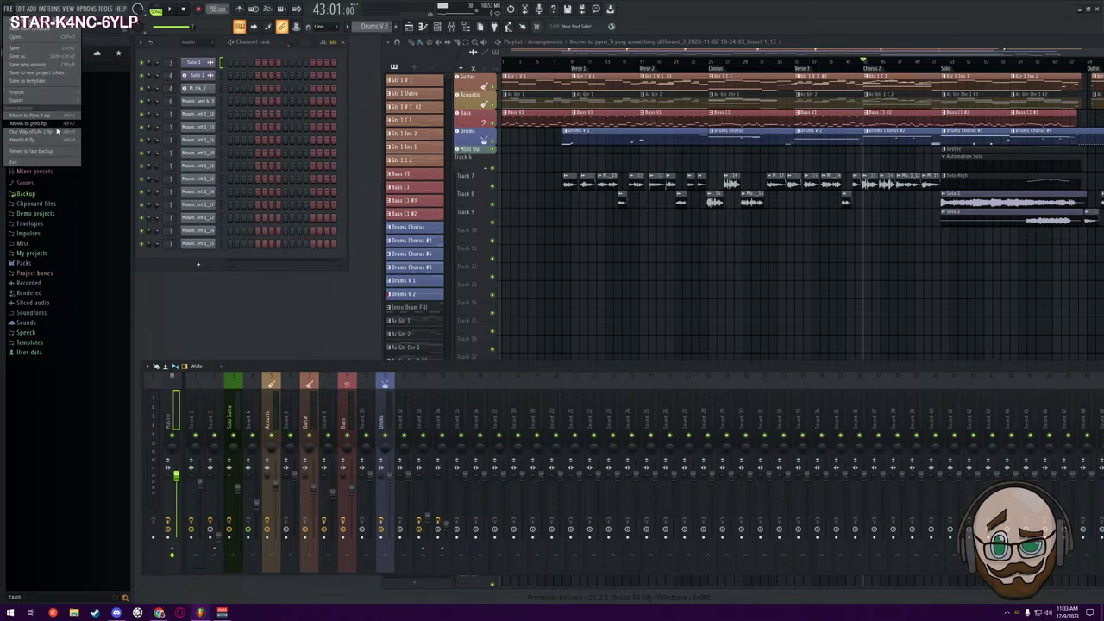
{"action": "left_click", "coordinate": [57, 131]}
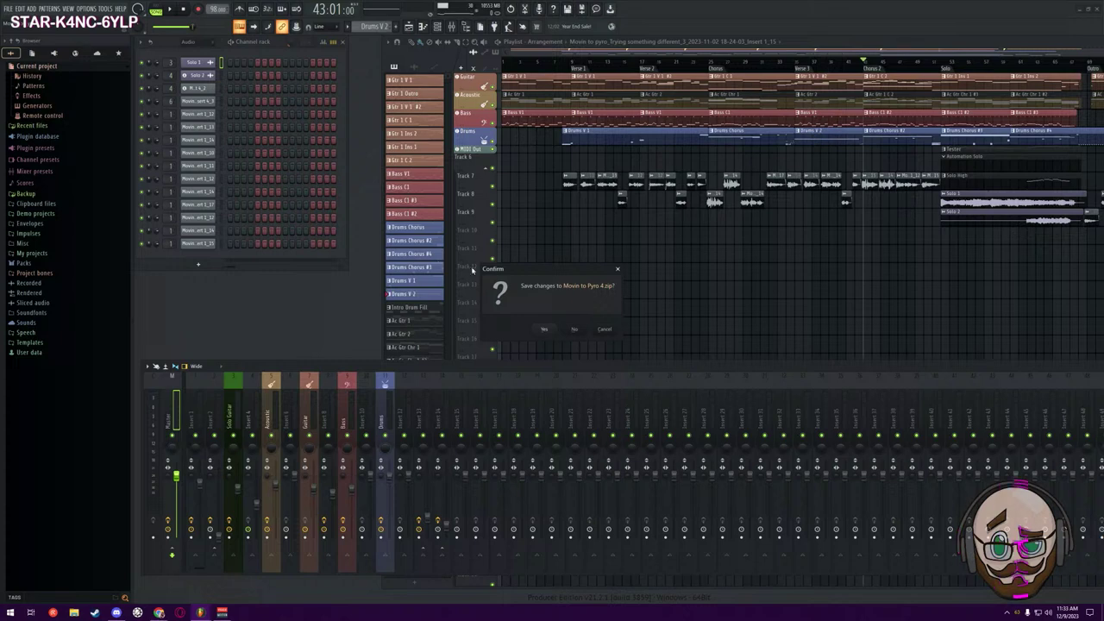
{"action": "left_click", "coordinate": [576, 330]}
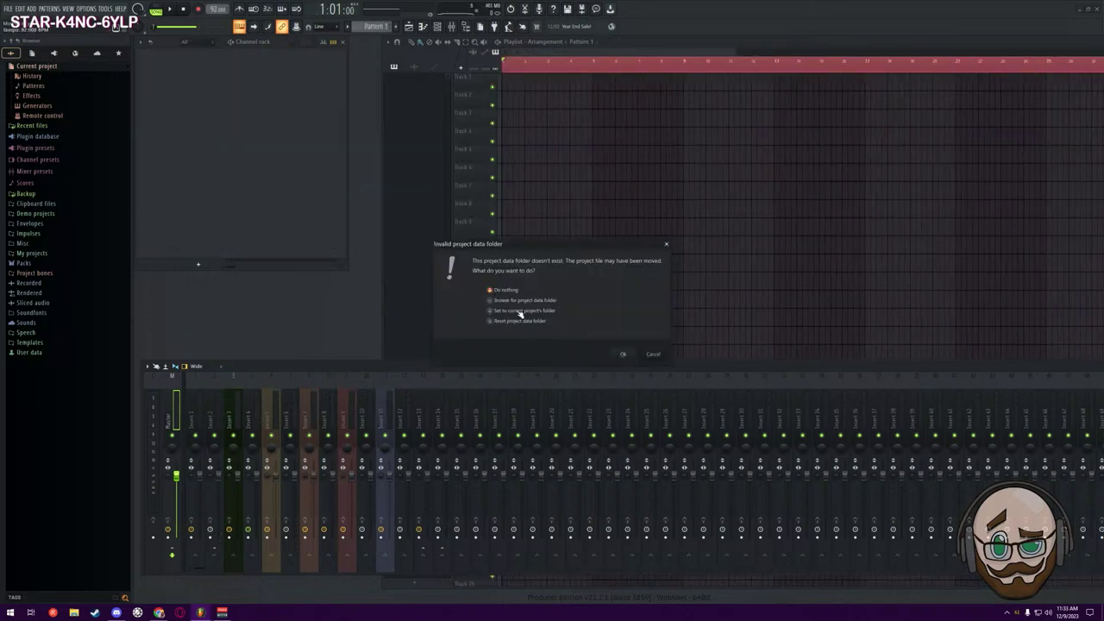
{"action": "left_click", "coordinate": [626, 355]}
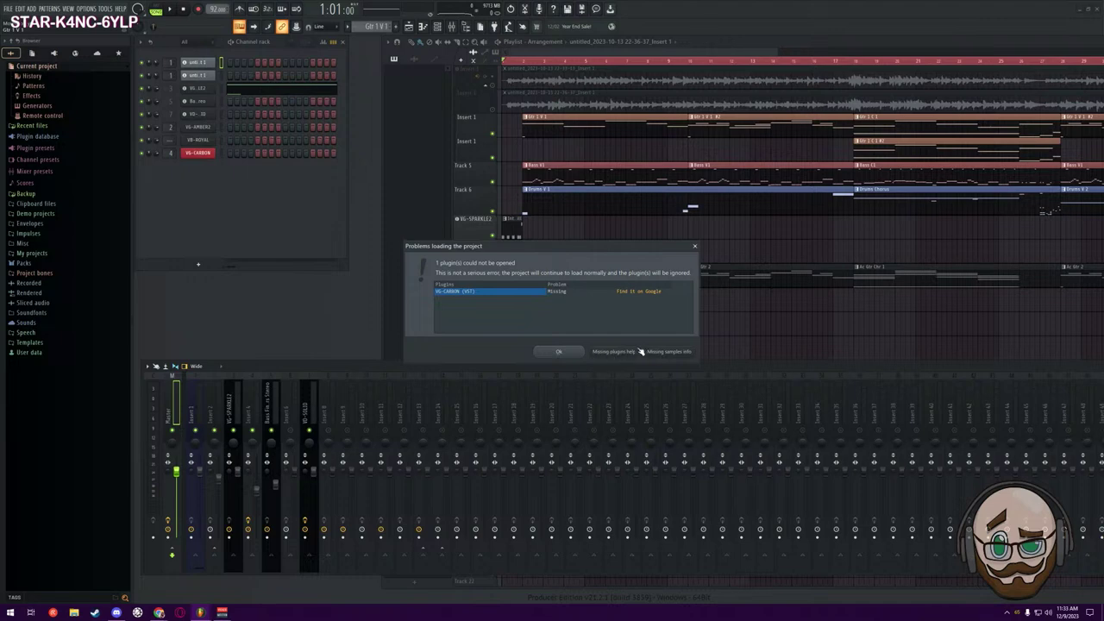
{"action": "left_click", "coordinate": [555, 352]}
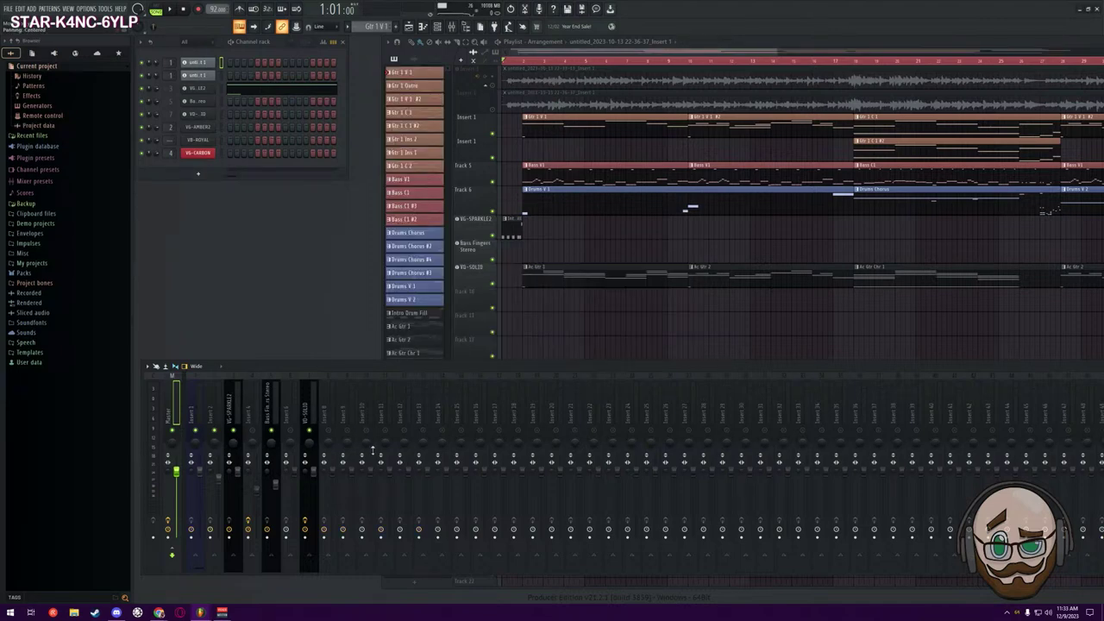
Bring up the Moving to Pyro lyrics in the #Star Citizen Country Songs document in Chrome, and minimise it to return to FL Studio
{"action": "key", "text": "space"}
{"action": "mouse_move", "coordinate": [201, 613]}
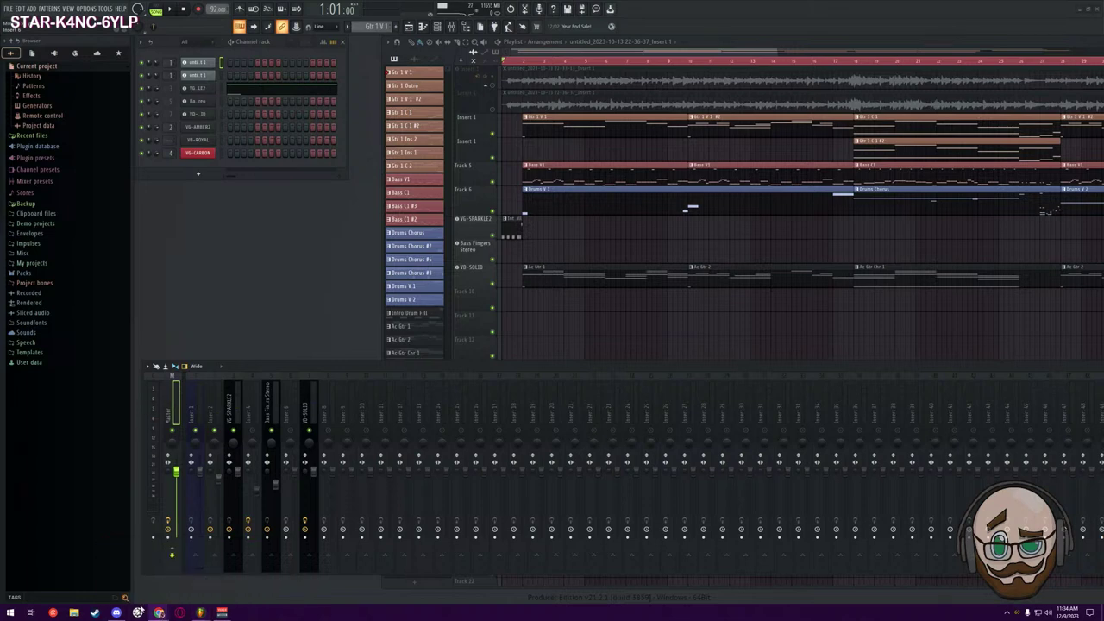
{"action": "left_click", "coordinate": [159, 571]}
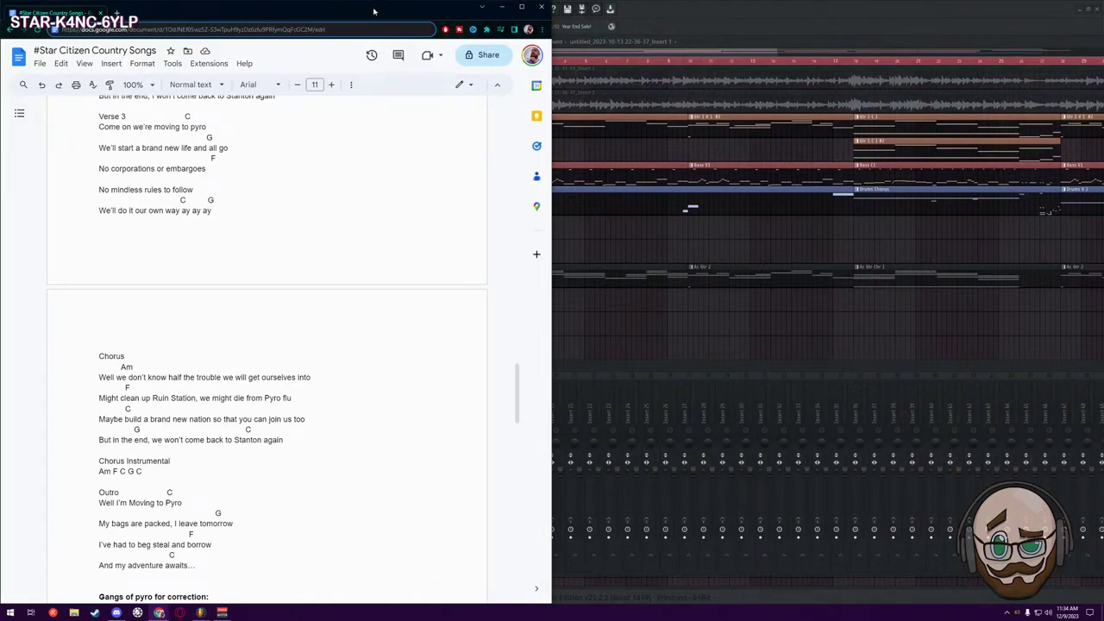
{"action": "left_click", "coordinate": [501, 6]}
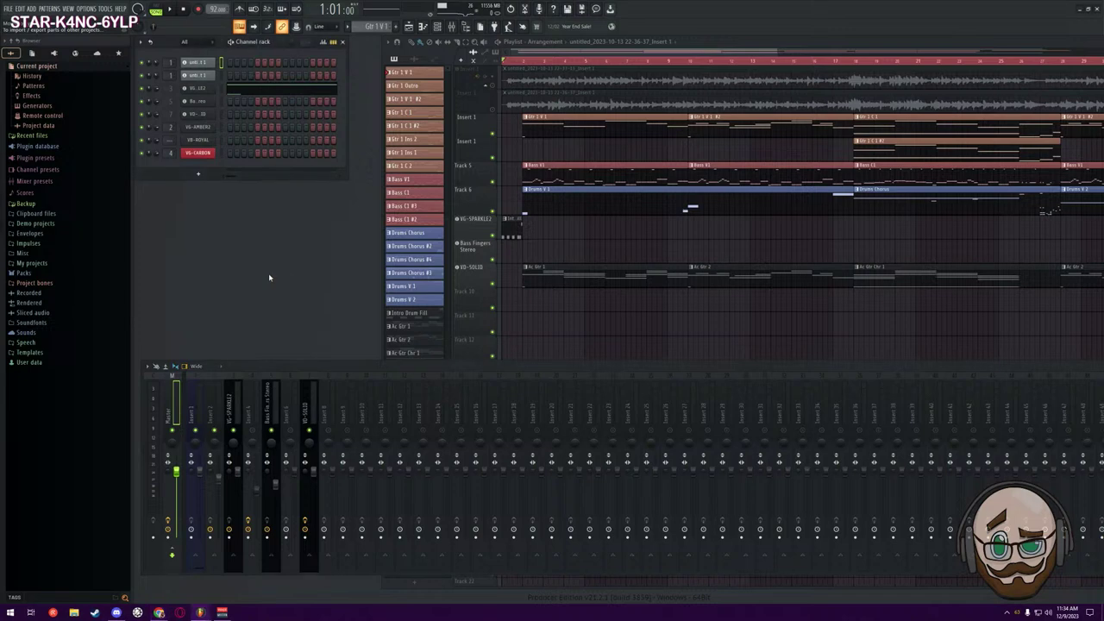
Play the Movin to pyro backing from the start, follow its second half in the playlist and mixer, and stop just before the outro
{"action": "key", "text": "space"}
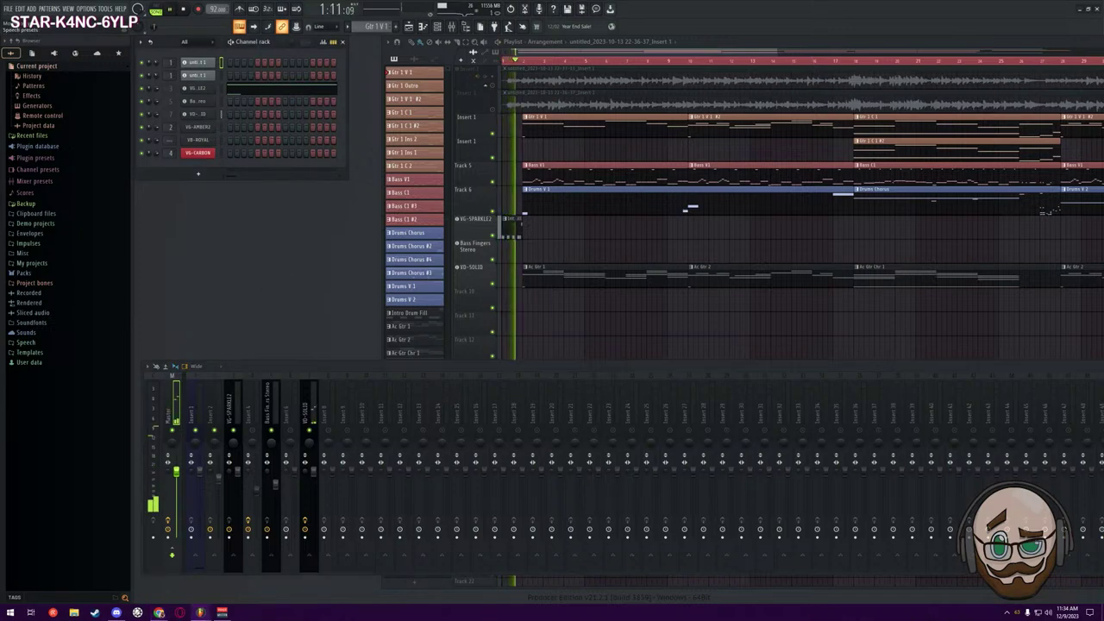
{"action": "key", "text": "space"}
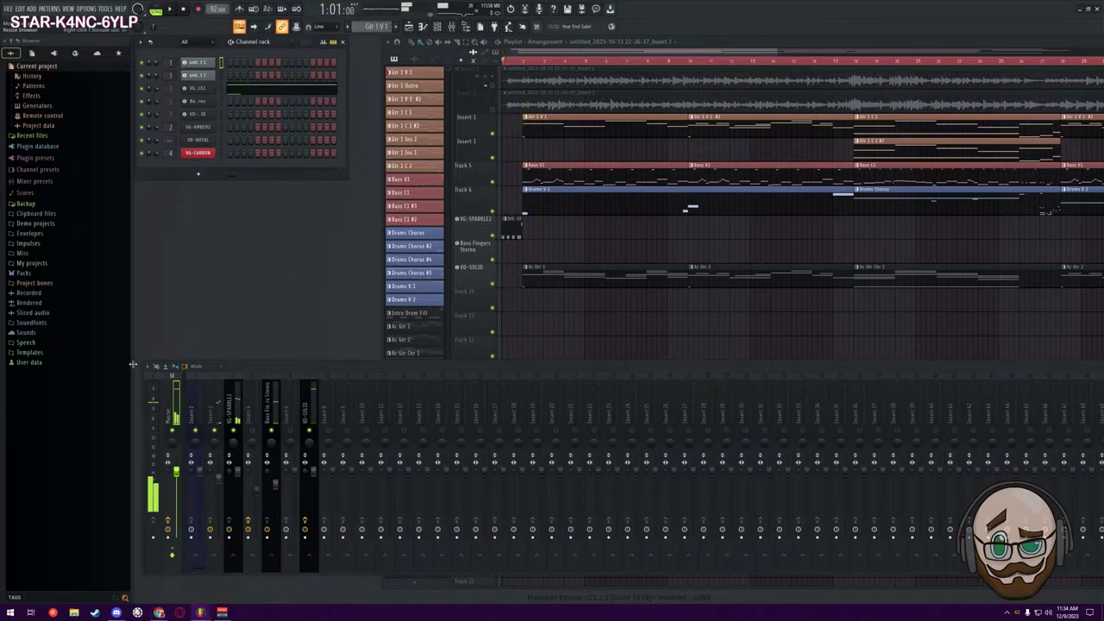
{"action": "key", "text": "space"}
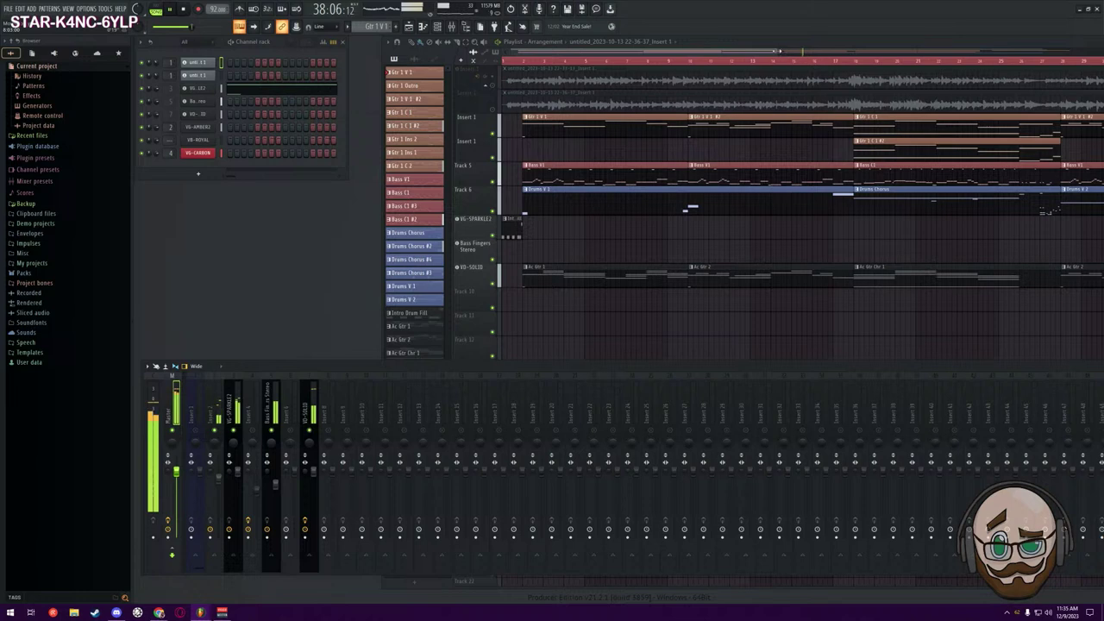
{"action": "double_click", "coordinate": [795, 42]}
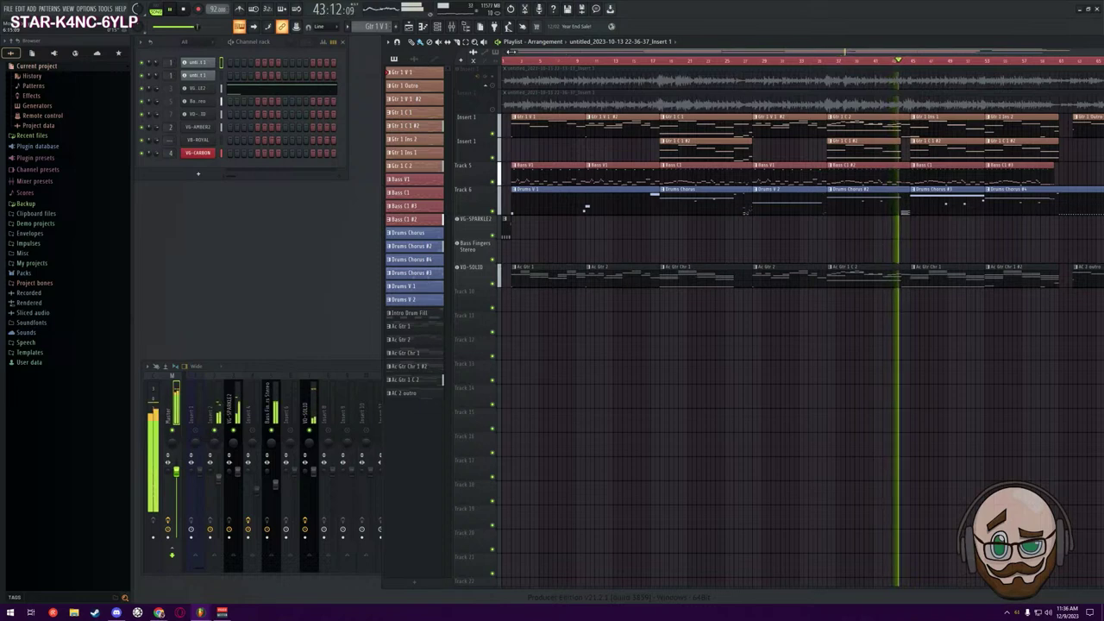
{"action": "left_click_drag", "start_coordinate": [511, 52], "coordinate": [787, 71]}
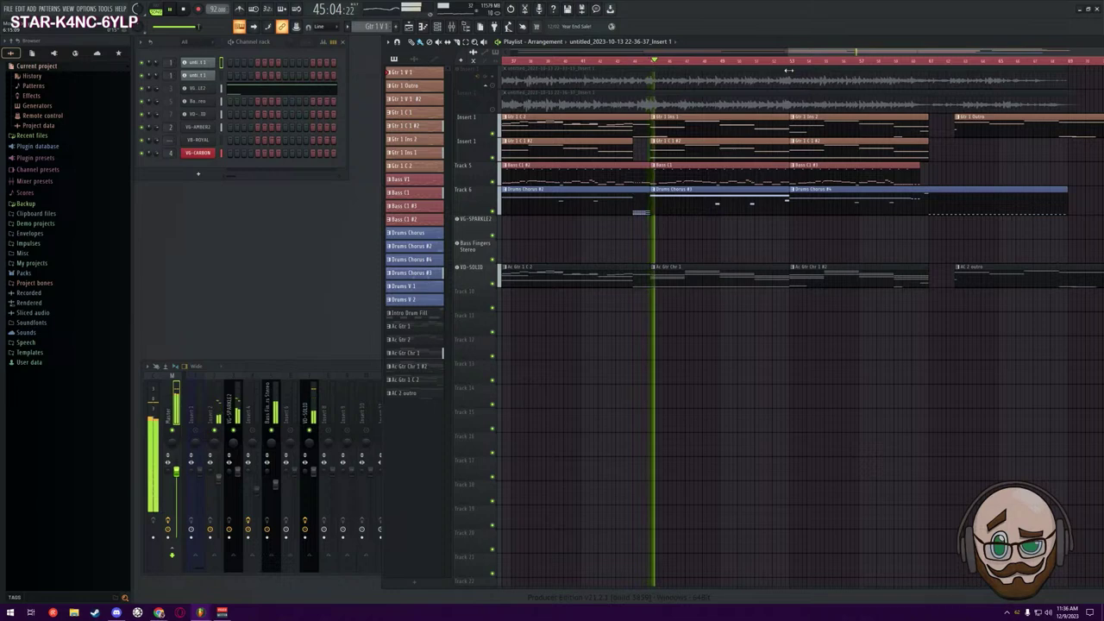
{"action": "left_click_drag", "start_coordinate": [787, 71], "coordinate": [672, 90]}
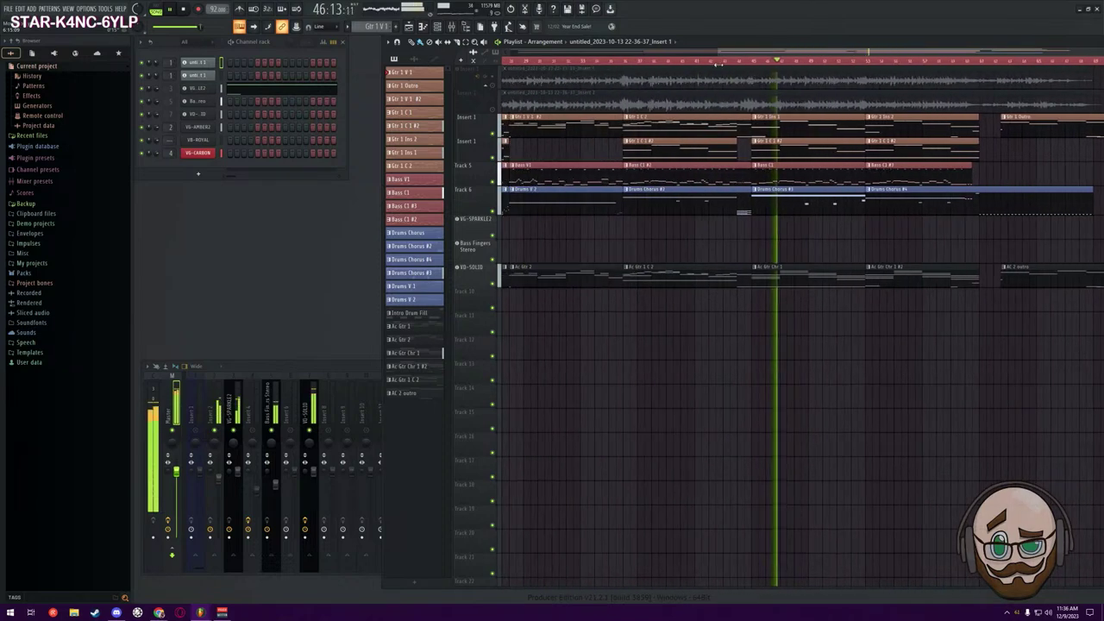
{"action": "left_click", "coordinate": [219, 431]}
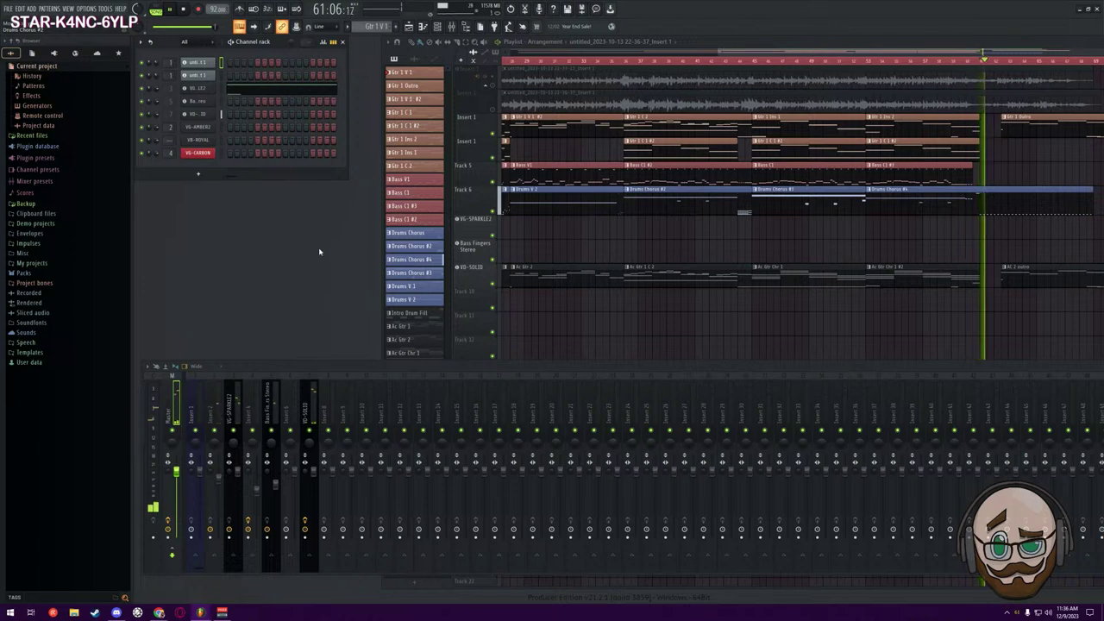
{"action": "key", "text": "space"}
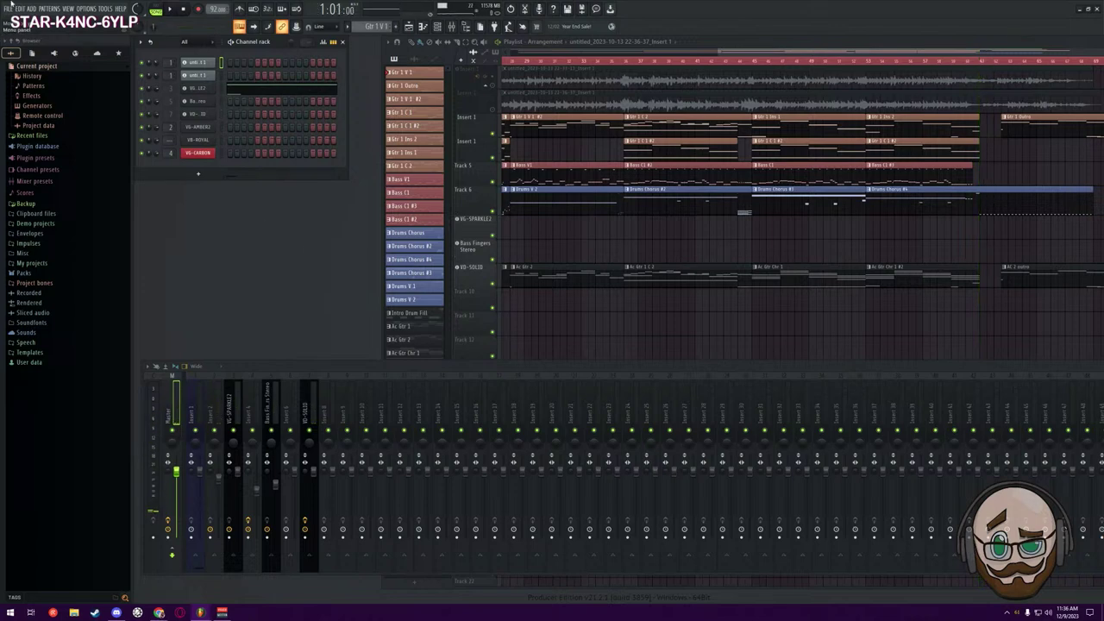
{"action": "left_click", "coordinate": [7, 10]}
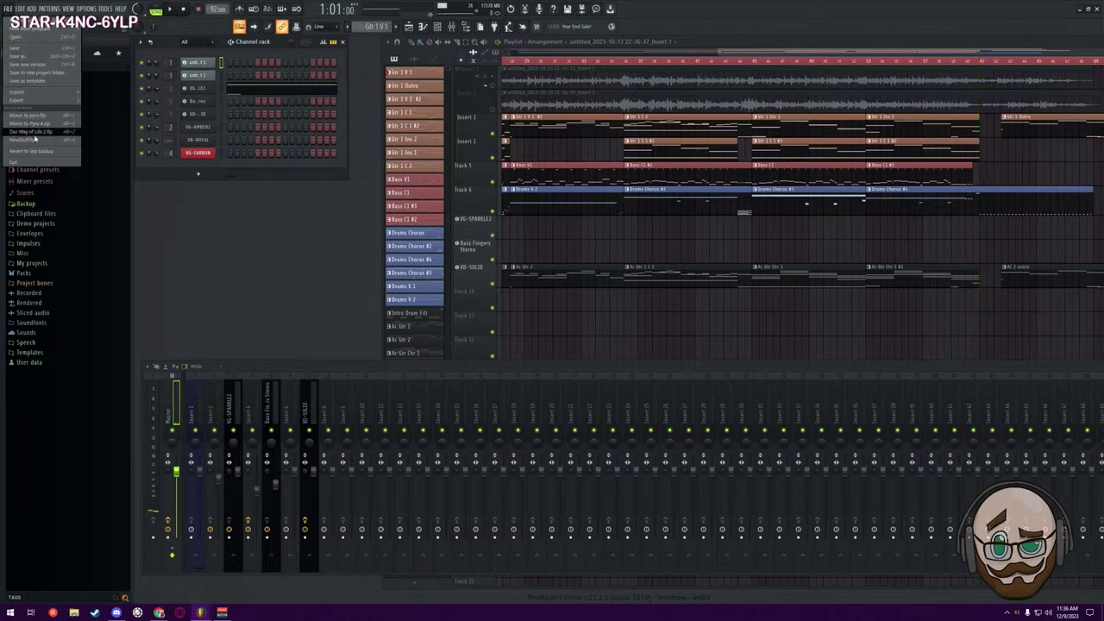
{"action": "left_click", "coordinate": [32, 132]}
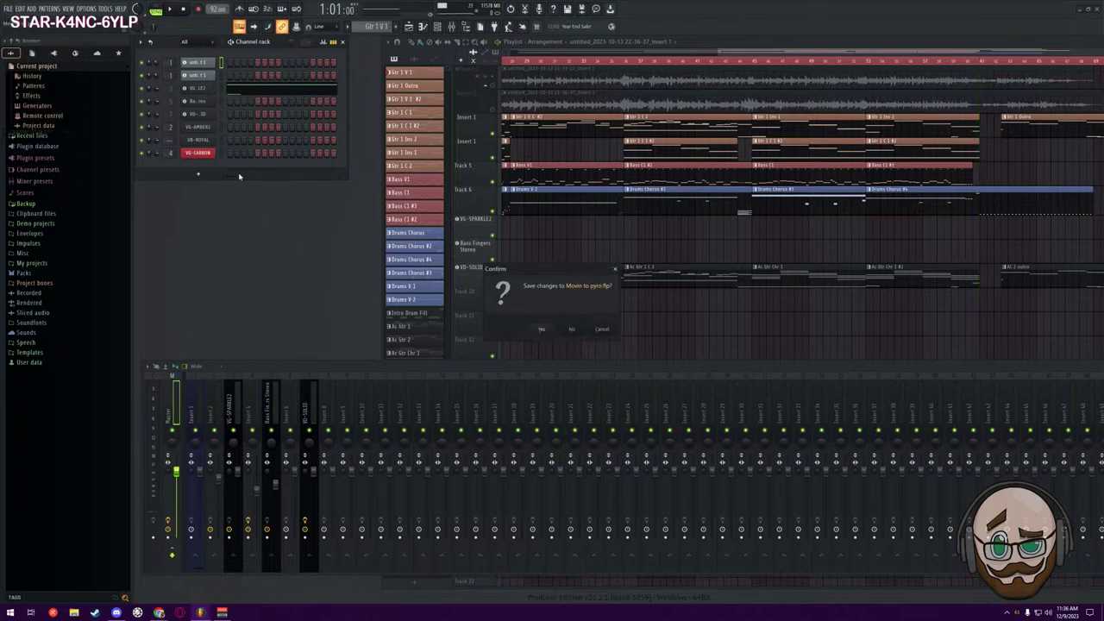
{"action": "left_click", "coordinate": [602, 330]}
Open AGMIOT.flp from the AGMIOT folder in FL Studio Projects, without saving the changes to Movin to pyro.flp
{"action": "left_click", "coordinate": [10, 10]}
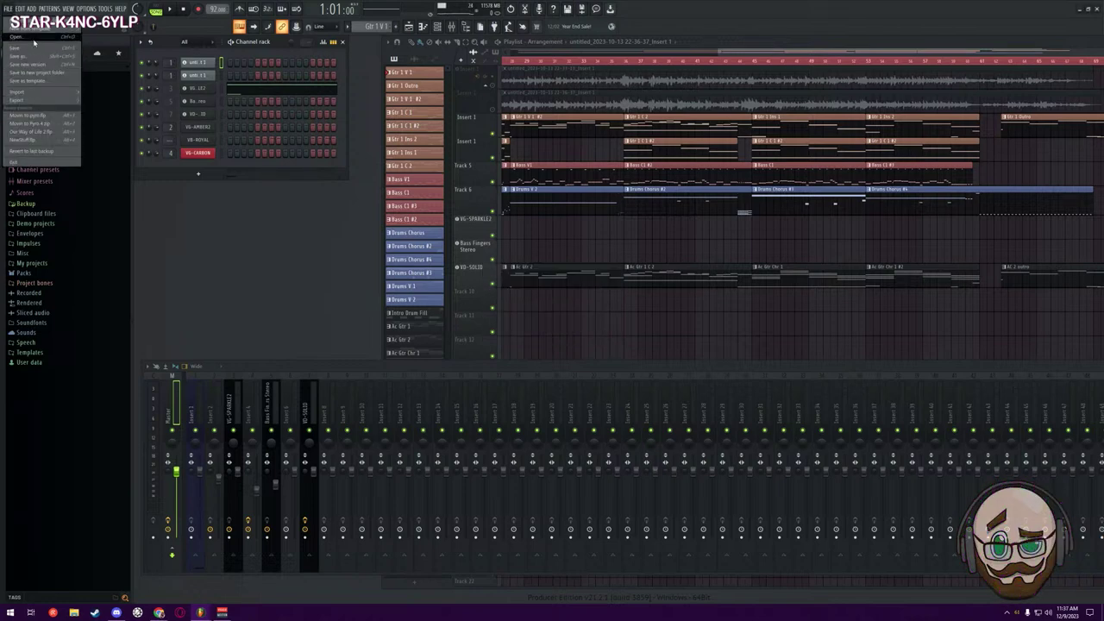
{"action": "left_click", "coordinate": [22, 37]}
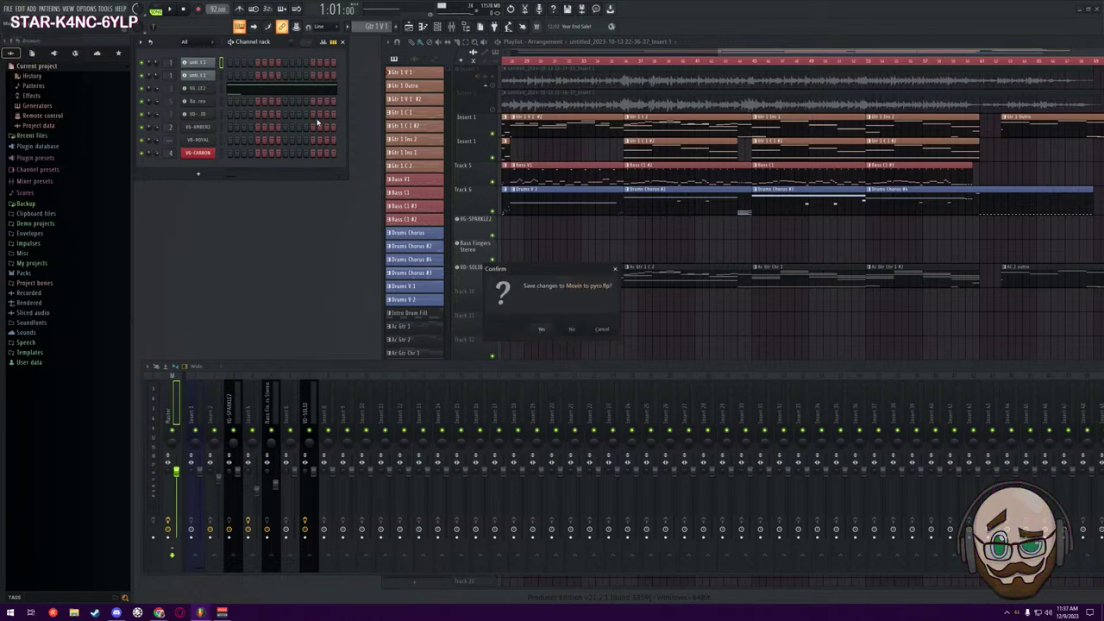
{"action": "left_click", "coordinate": [571, 329]}
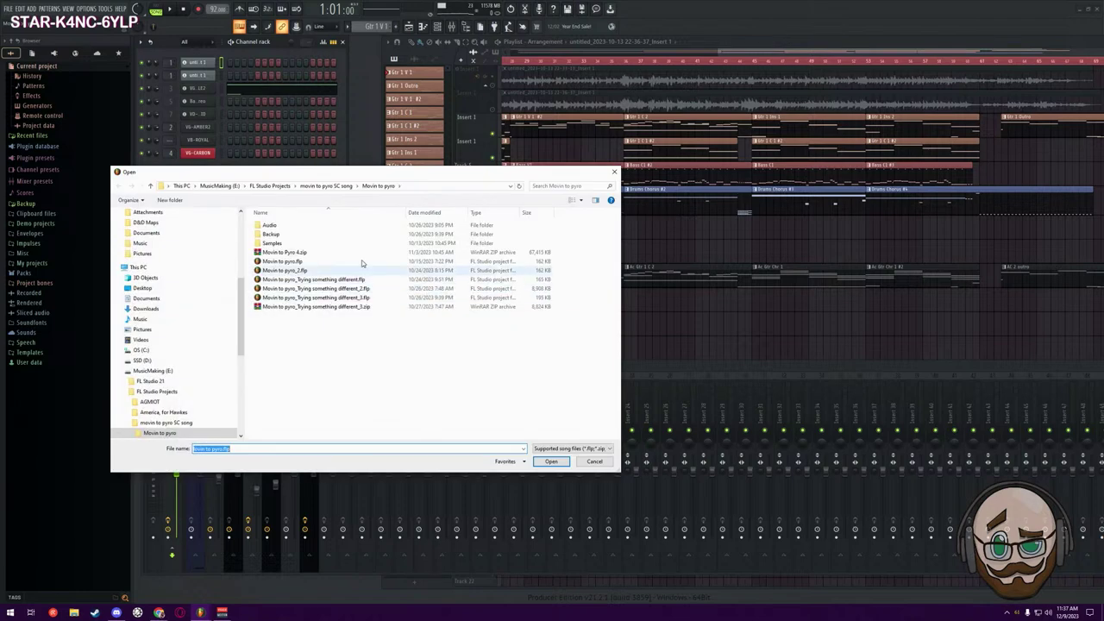
{"action": "left_click", "coordinate": [332, 186]}
{"action": "left_click", "coordinate": [272, 187]}
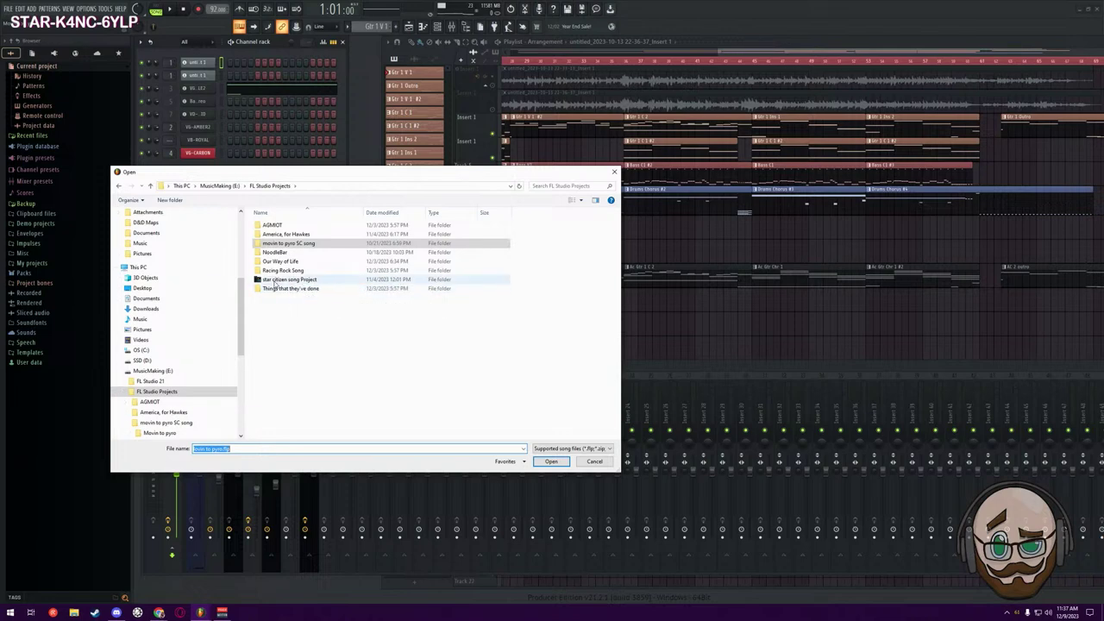
{"action": "double_click", "coordinate": [273, 225]}
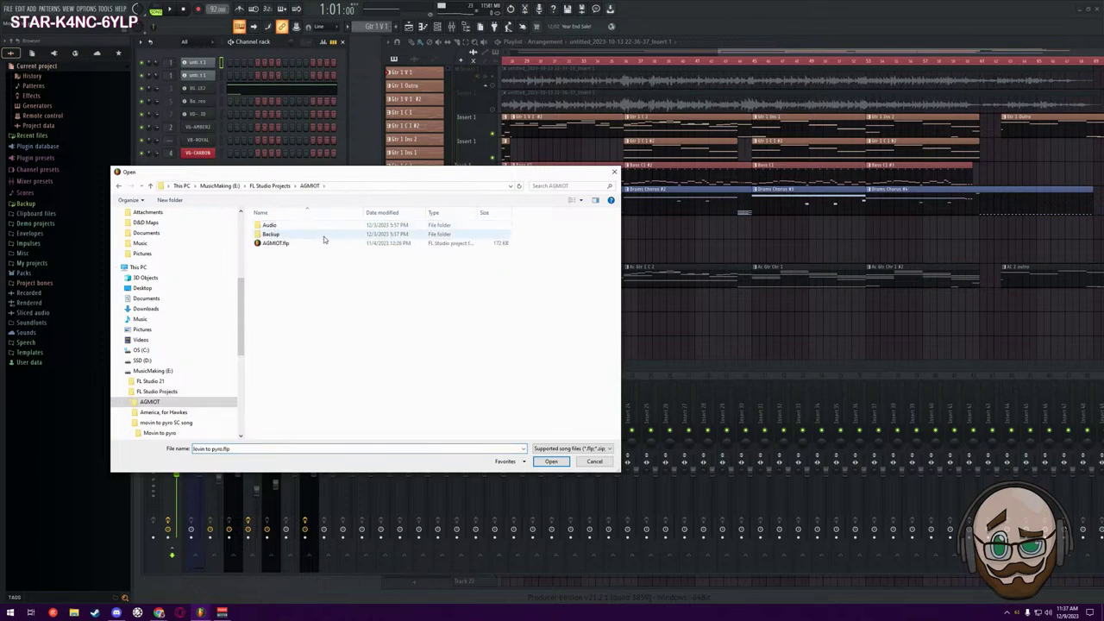
{"action": "double_click", "coordinate": [273, 245]}
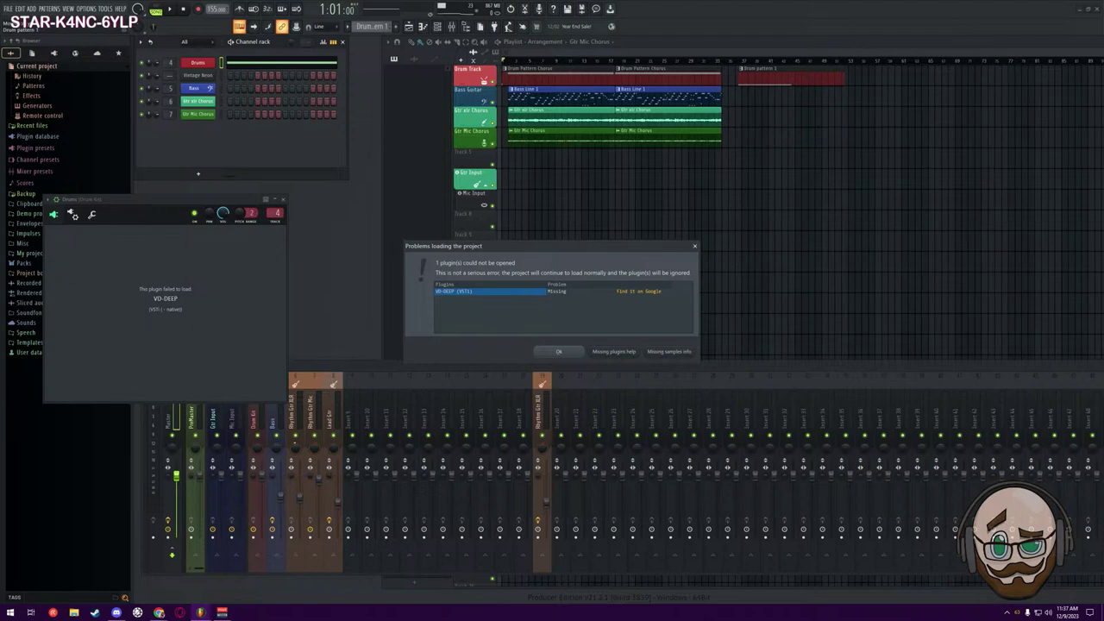
Check the Keep Those Drake Engines Running lyrics in Chrome, and return to FL Studio to dismiss the missing plugin report
{"action": "key", "text": "alt+Tab"}
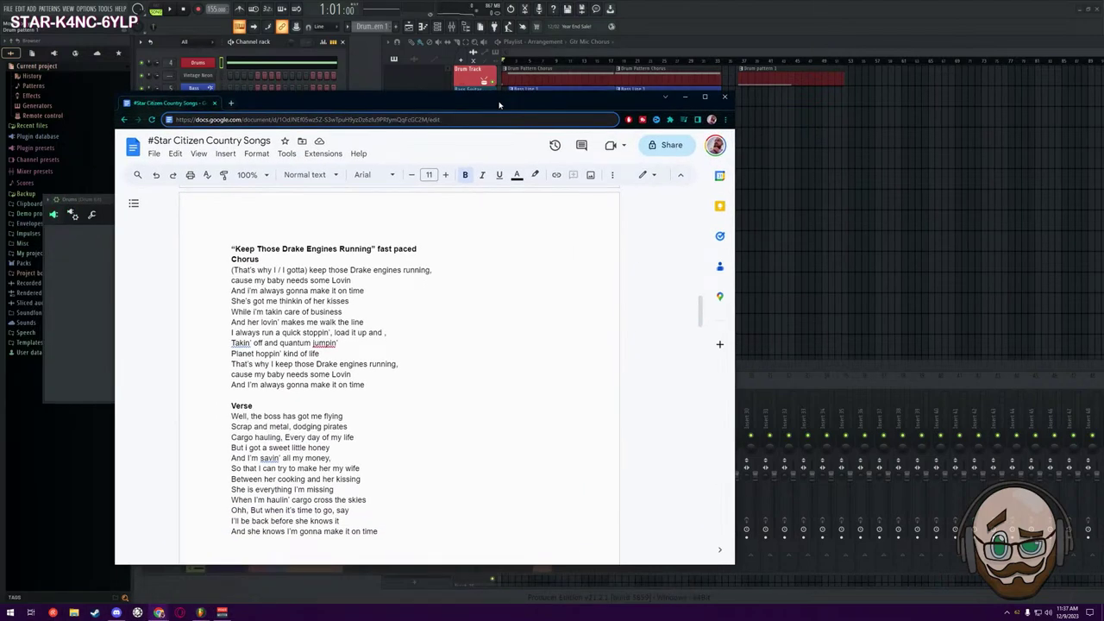
{"action": "key", "text": "alt+Tab"}
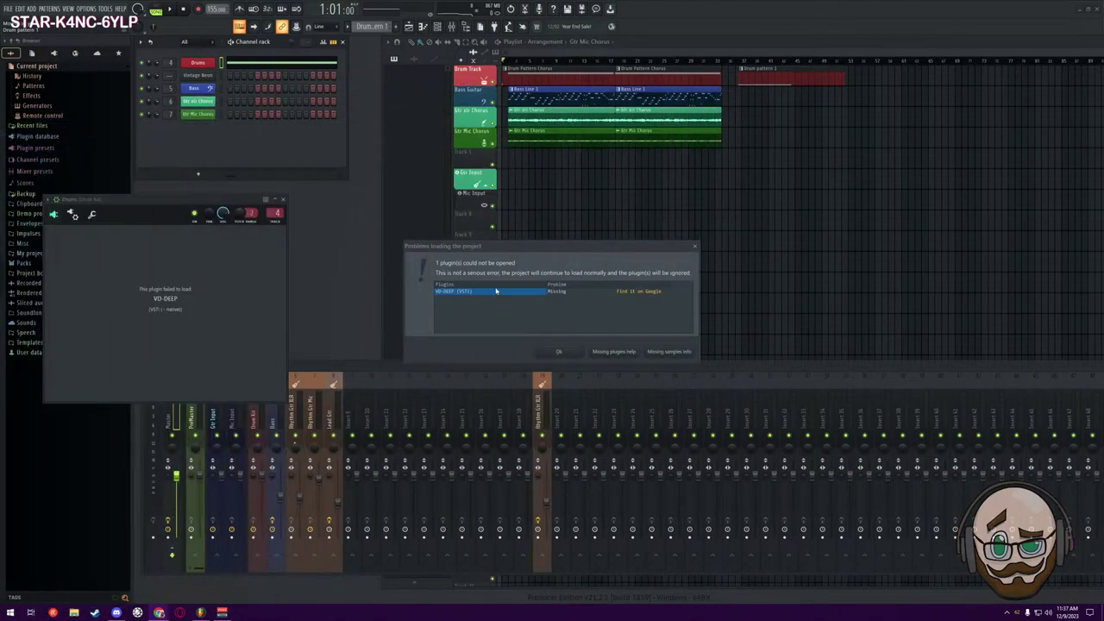
{"action": "left_click", "coordinate": [573, 352]}
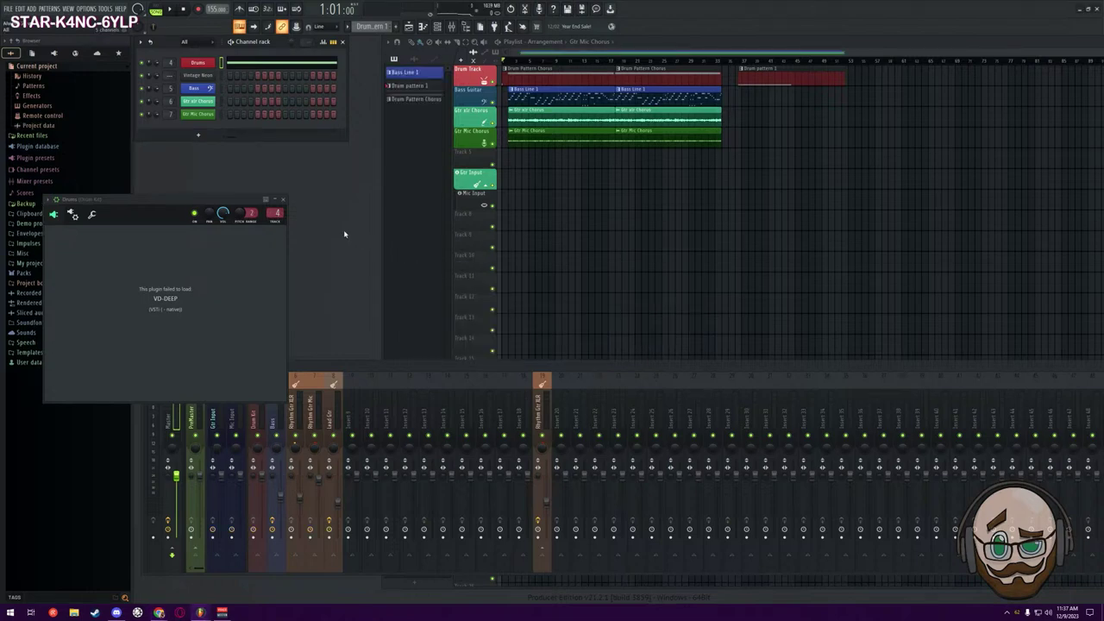
Play the AGMIOT chorus from the start twice, close the empty VD-DEEP Drums plugin window, and stop playback
{"action": "key", "text": "space"}
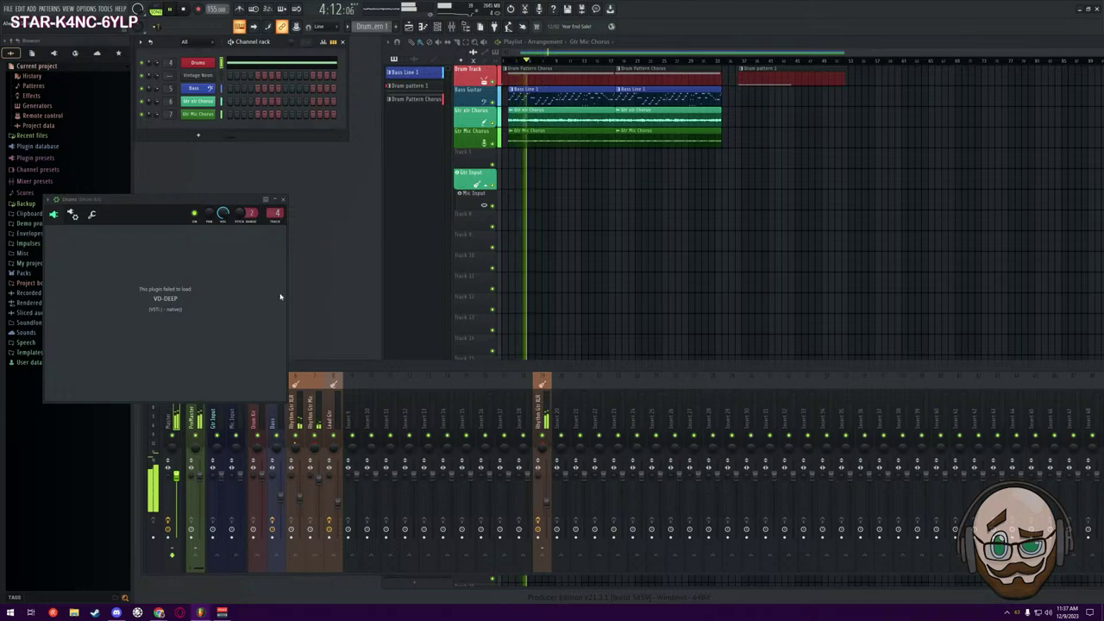
{"action": "left_click", "coordinate": [283, 200]}
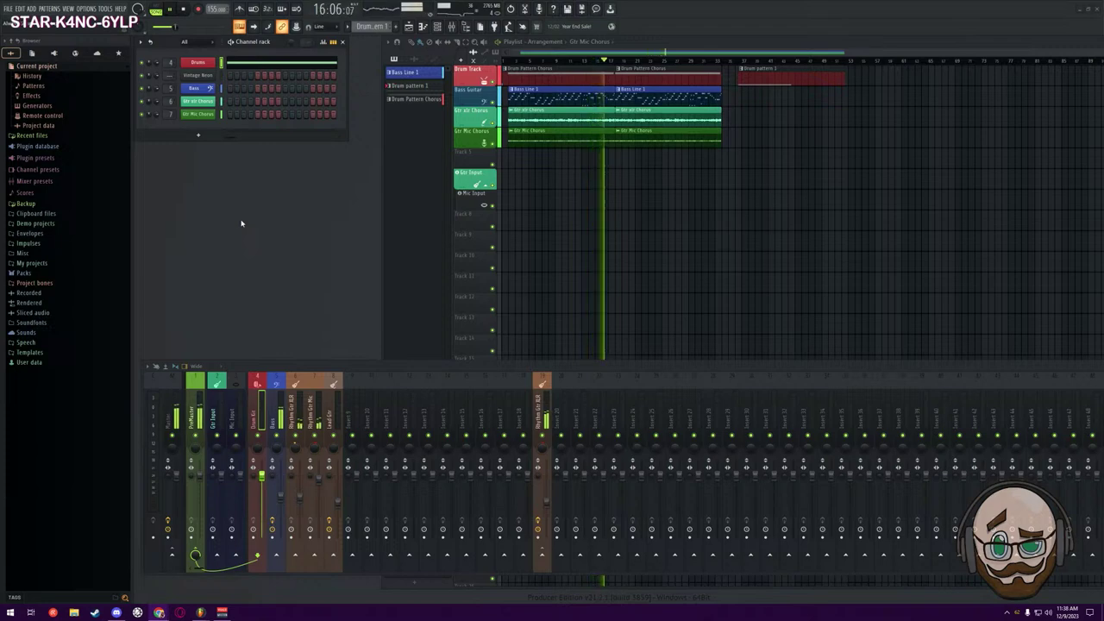
{"action": "key", "text": "space"}
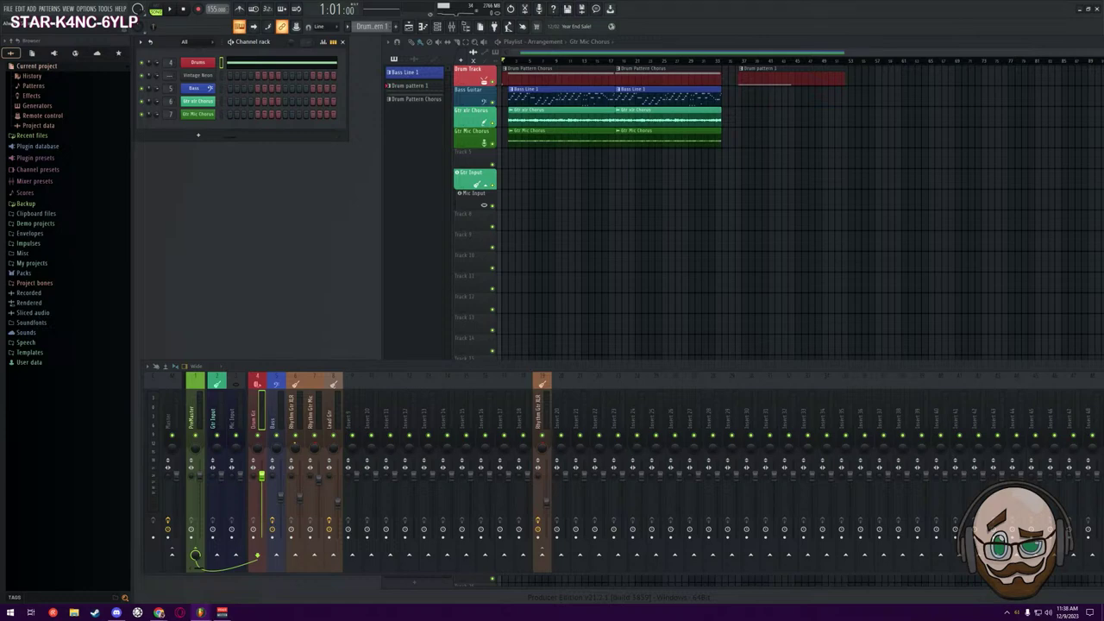
{"action": "key", "text": "space"}
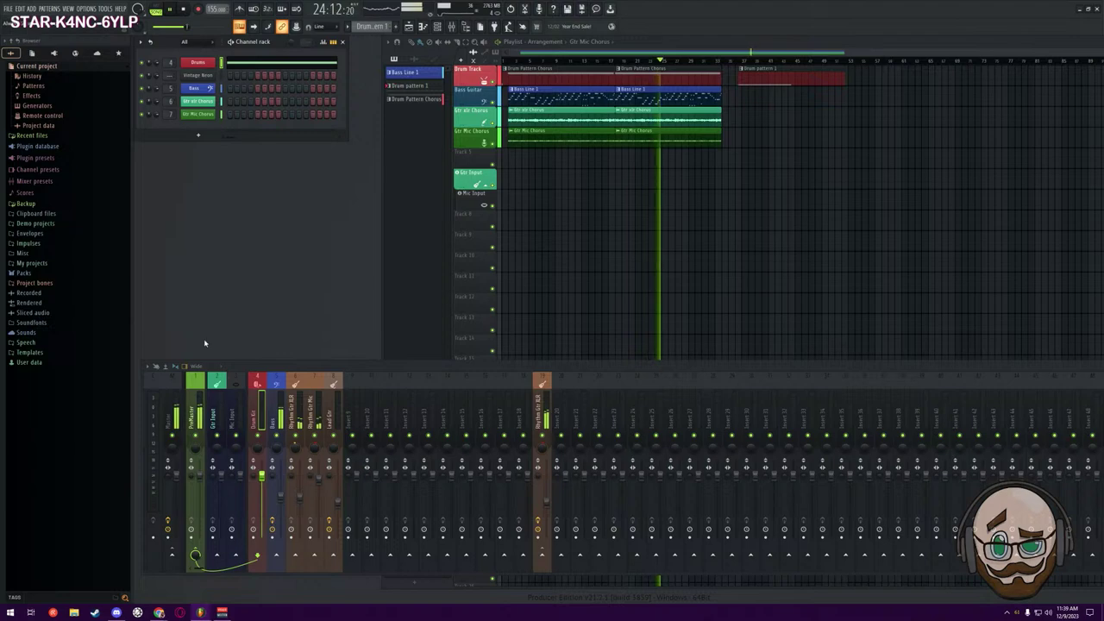
{"action": "key", "text": "space"}
Switch to Chrome to read the Keep Those Drake Engines Running chorus and verse lyrics, and return to FL Studio
{"action": "key", "text": "alt+Tab"}
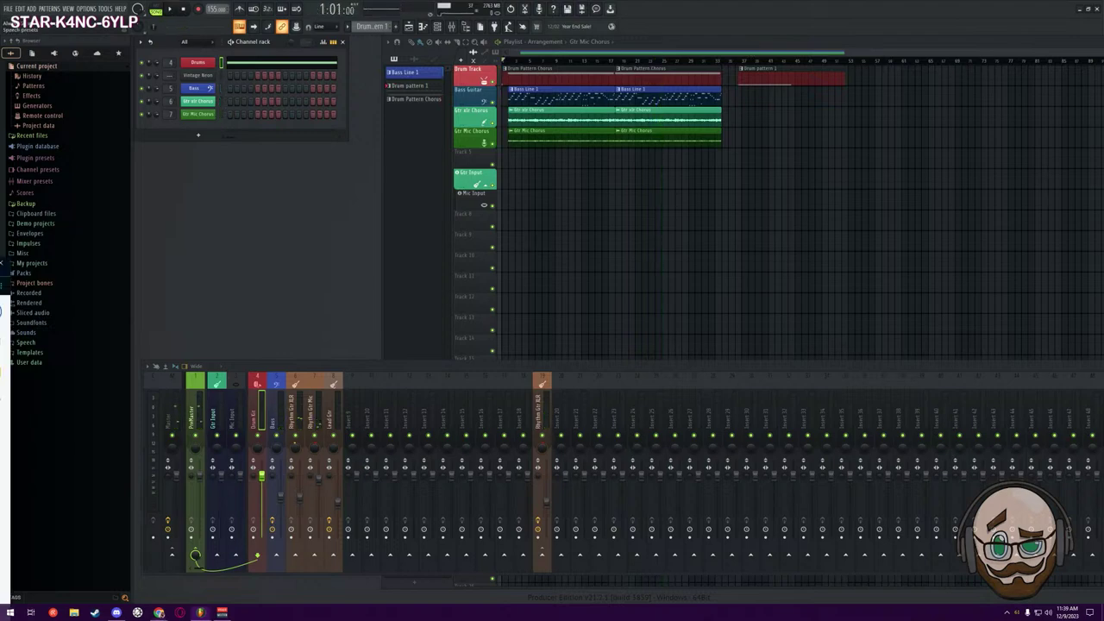
{"action": "scroll", "coordinate": [573, 310], "scroll_direction": "down", "scroll_amount": 2}
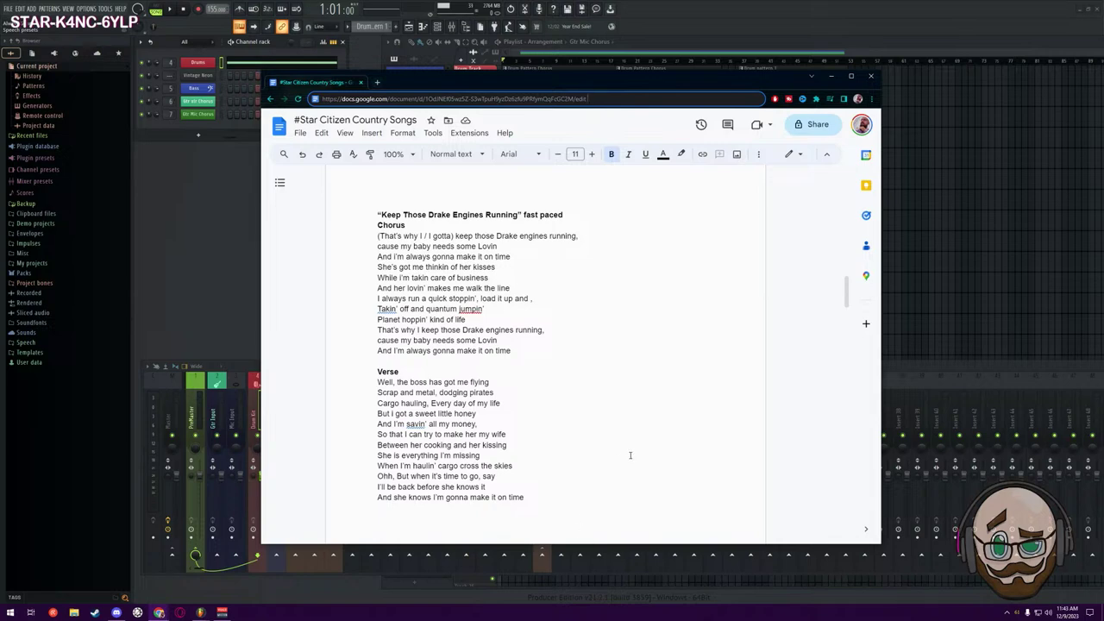
{"action": "scroll", "coordinate": [629, 456], "scroll_direction": "down", "scroll_amount": 2}
{"action": "scroll", "coordinate": [630, 453], "scroll_direction": "up", "scroll_amount": 3}
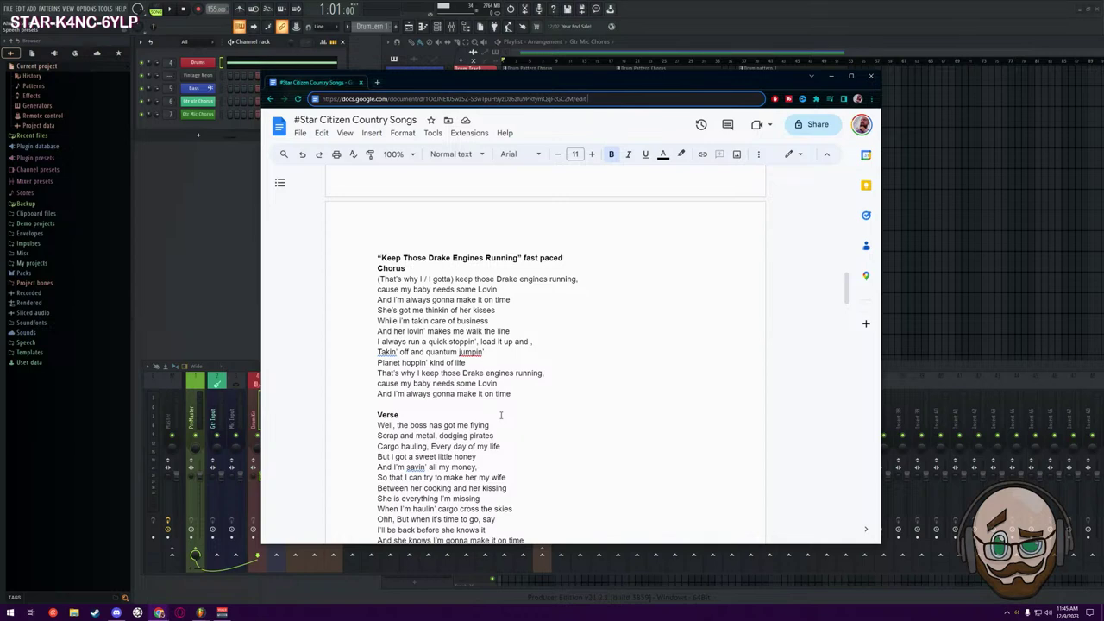
{"action": "key", "text": "alt+Tab"}
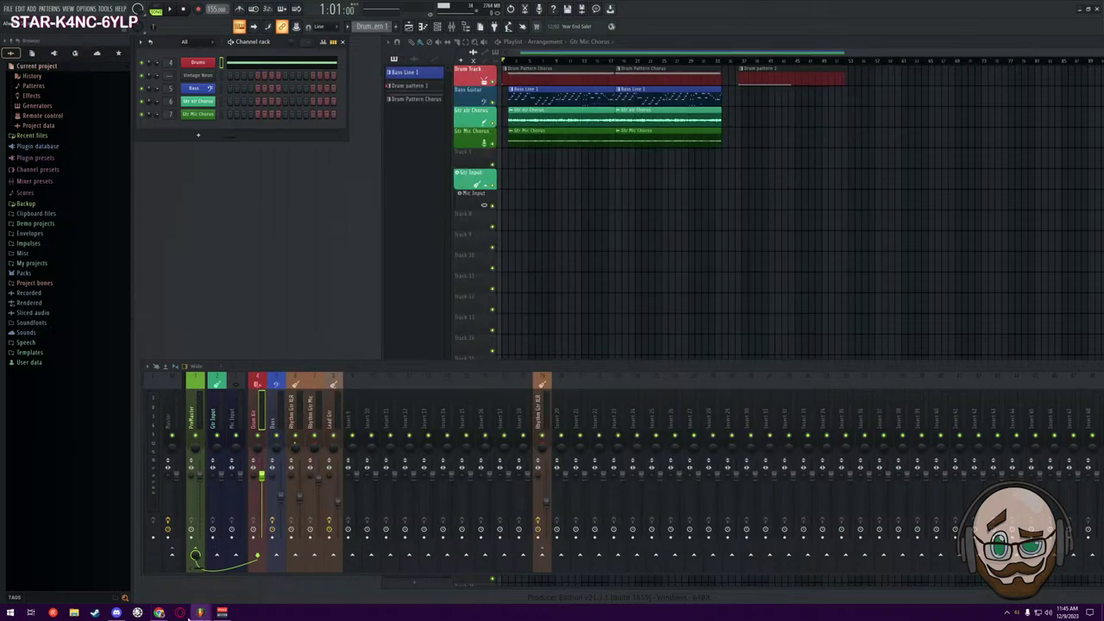
{"action": "mouse_move", "coordinate": [200, 616]}
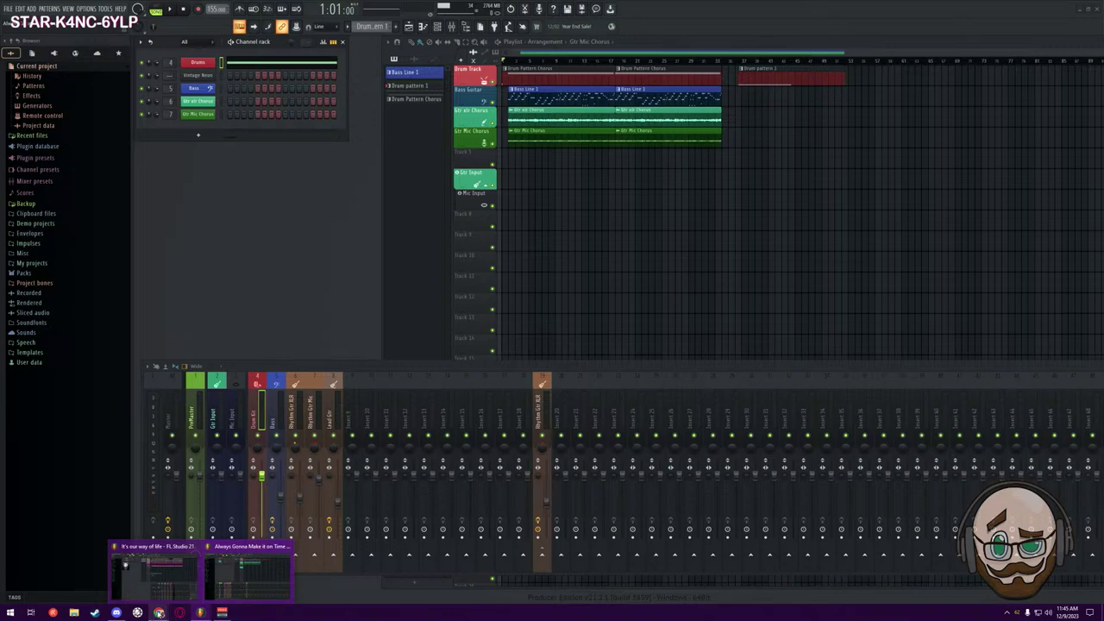
{"action": "left_click", "coordinate": [166, 602]}
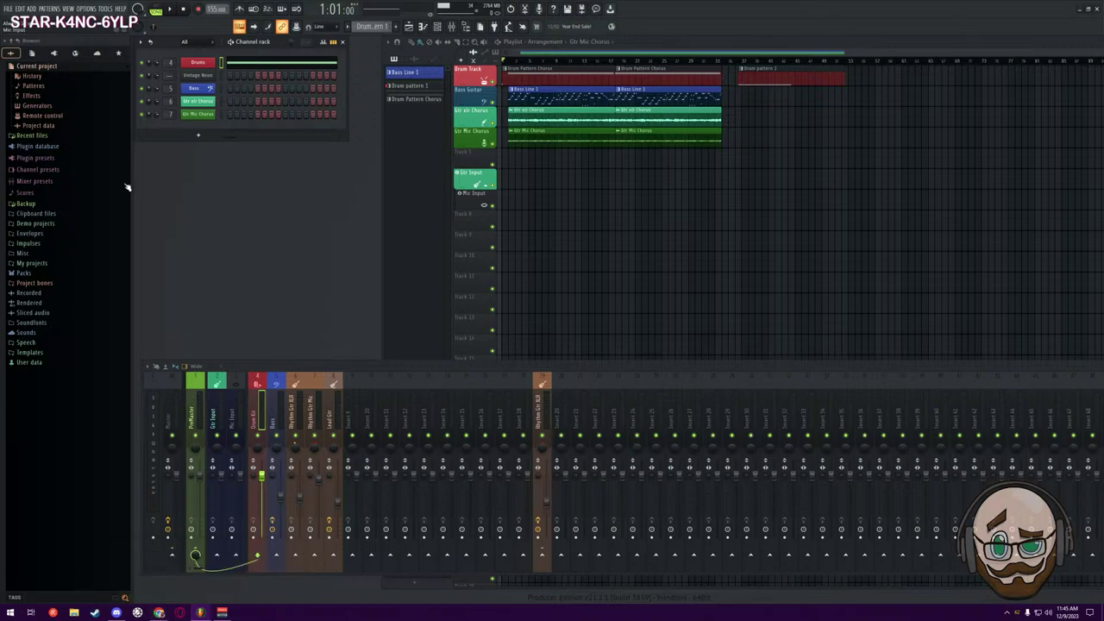
{"action": "left_click", "coordinate": [9, 8]}
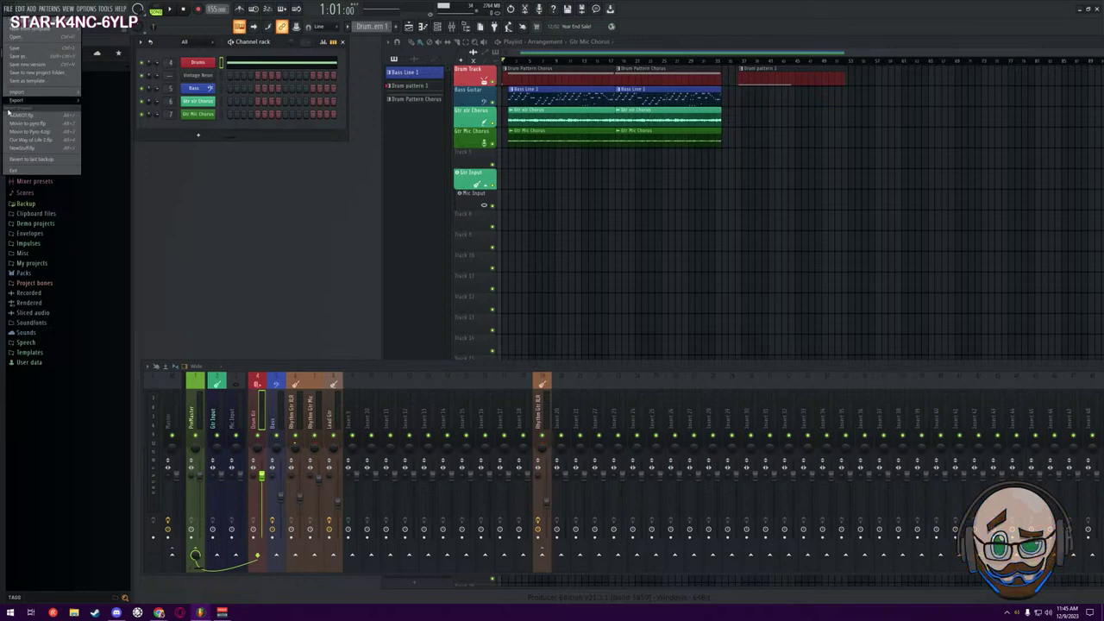
{"action": "mouse_move", "coordinate": [47, 102]}
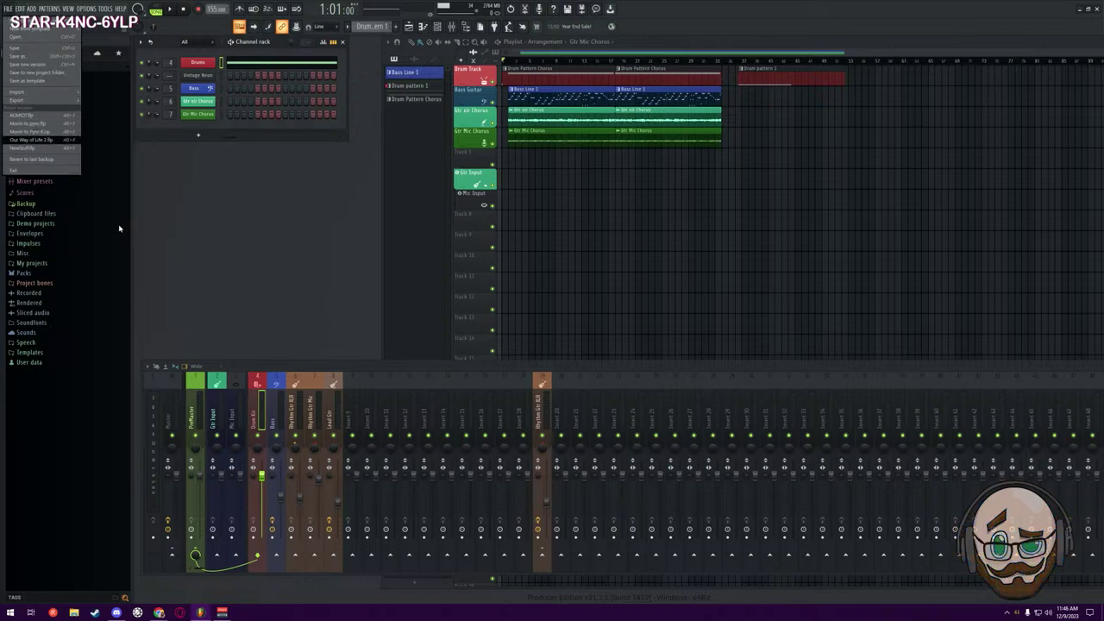
{"action": "left_click", "coordinate": [286, 325]}
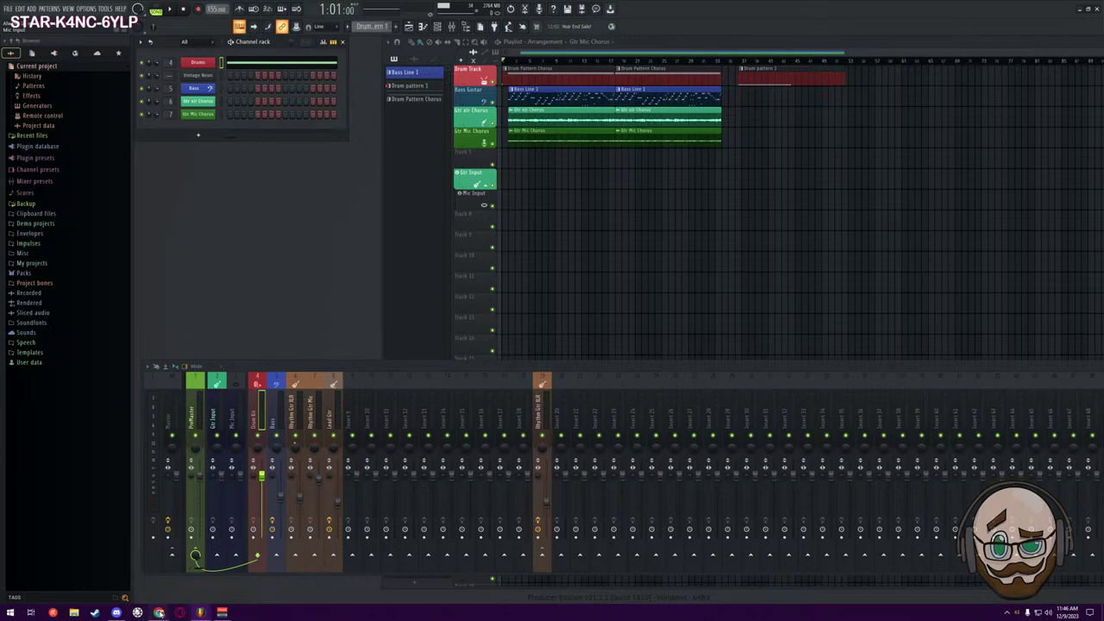
Look through the other lyrics in the #Star Citizen Country Songs document in Chrome, and close its window
{"action": "left_click", "coordinate": [192, 576]}
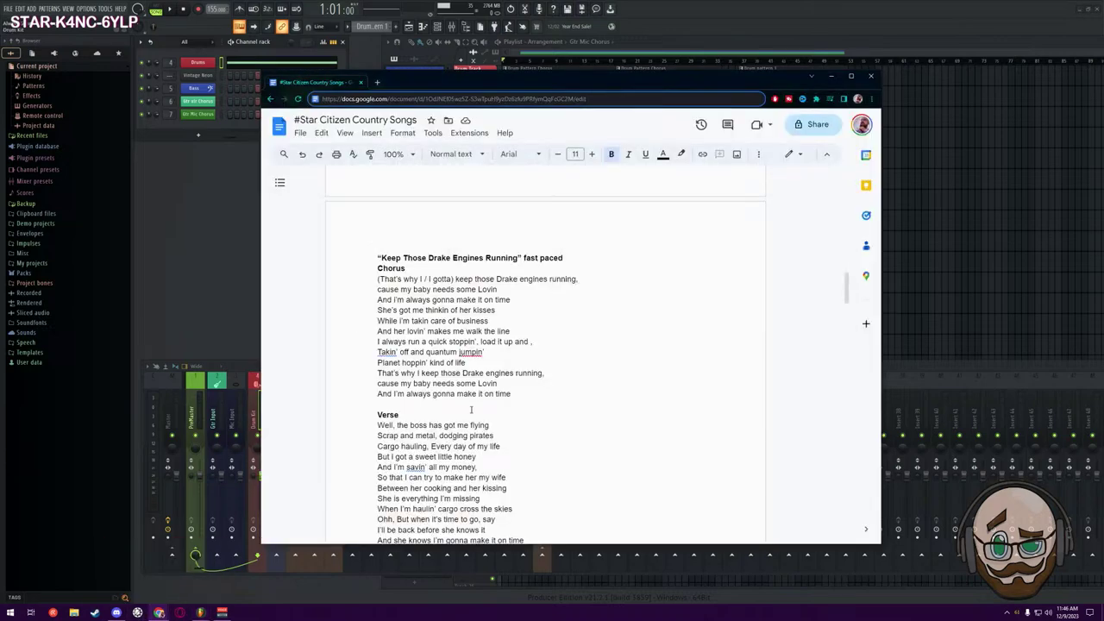
{"action": "scroll", "coordinate": [471, 410], "scroll_direction": "down", "scroll_amount": 5}
{"action": "scroll", "coordinate": [471, 410], "scroll_direction": "up", "scroll_amount": 5}
{"action": "scroll", "coordinate": [463, 416], "scroll_direction": "down", "scroll_amount": 4}
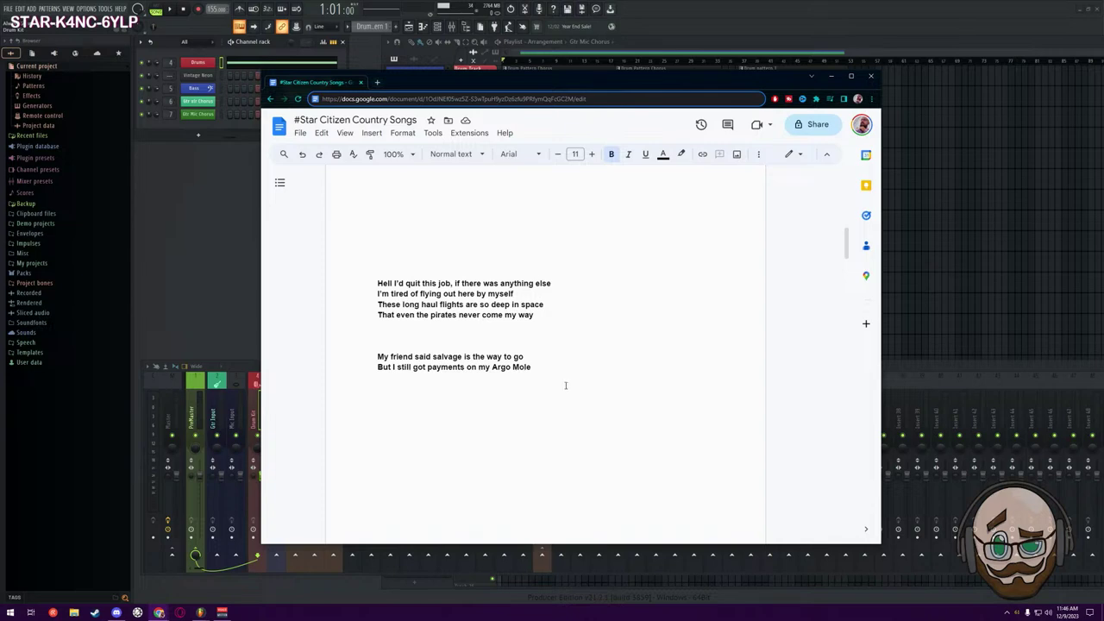
{"action": "left_click", "coordinate": [871, 78]}
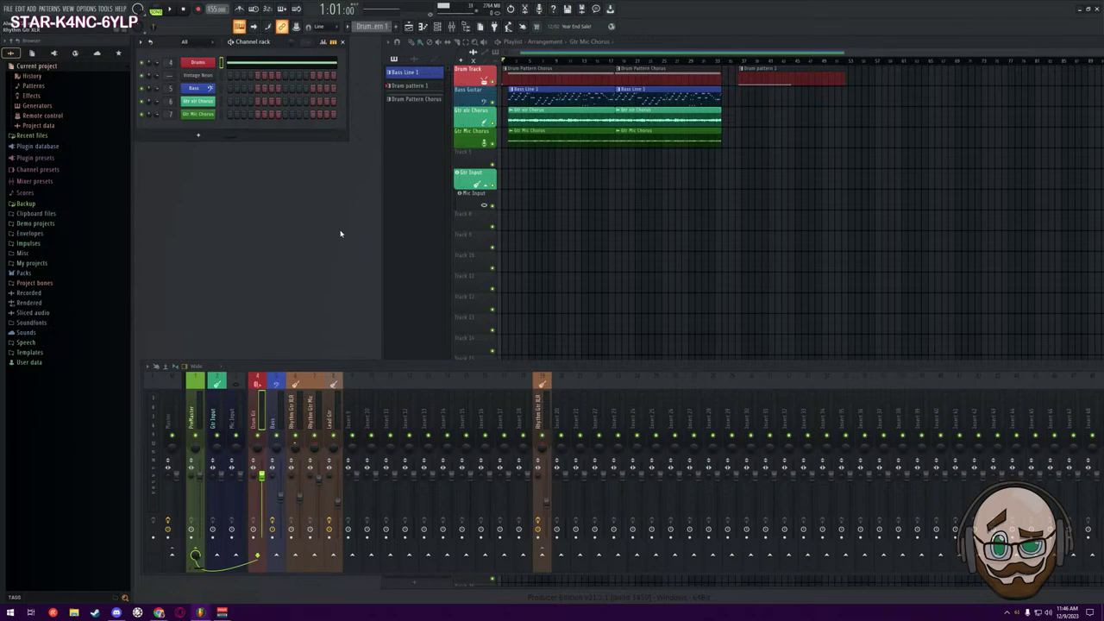
Open NoodleBarSong.flp from the NoodleBar project's NoodleBarSong folder, choosing Do nothing for the data folder and dismissing the missing plugin report
{"action": "left_click", "coordinate": [8, 9]}
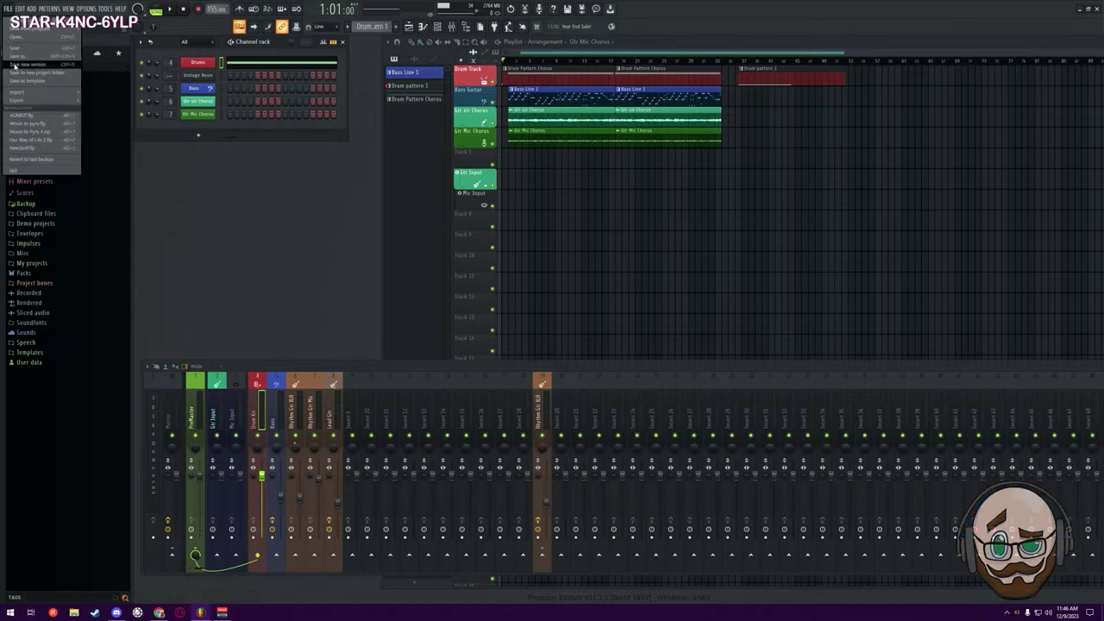
{"action": "mouse_move", "coordinate": [34, 101]}
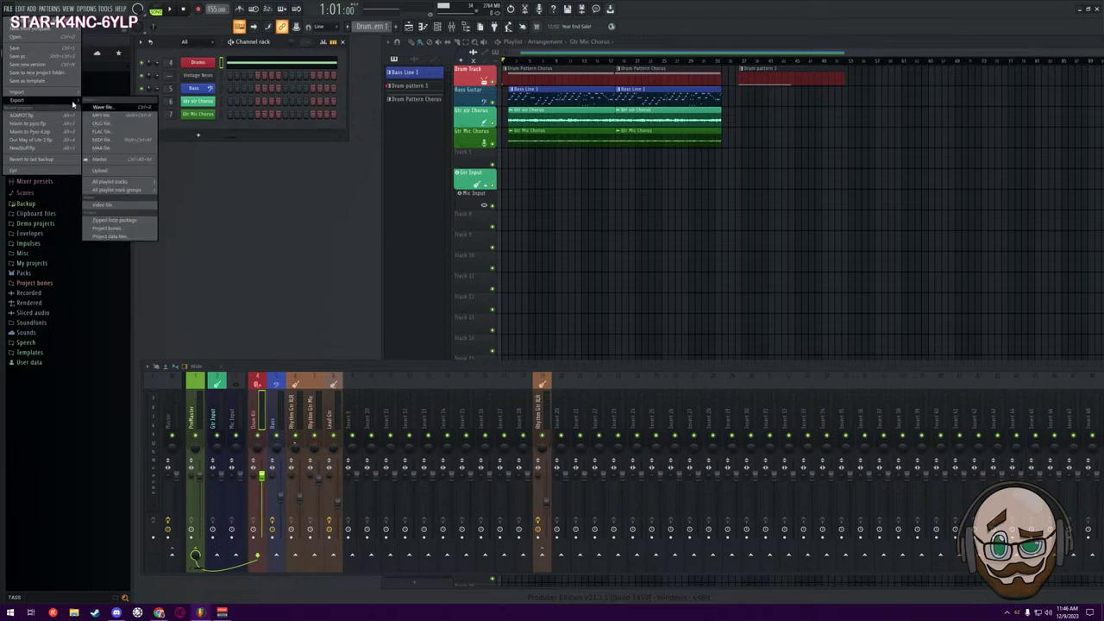
{"action": "left_click", "coordinate": [28, 38]}
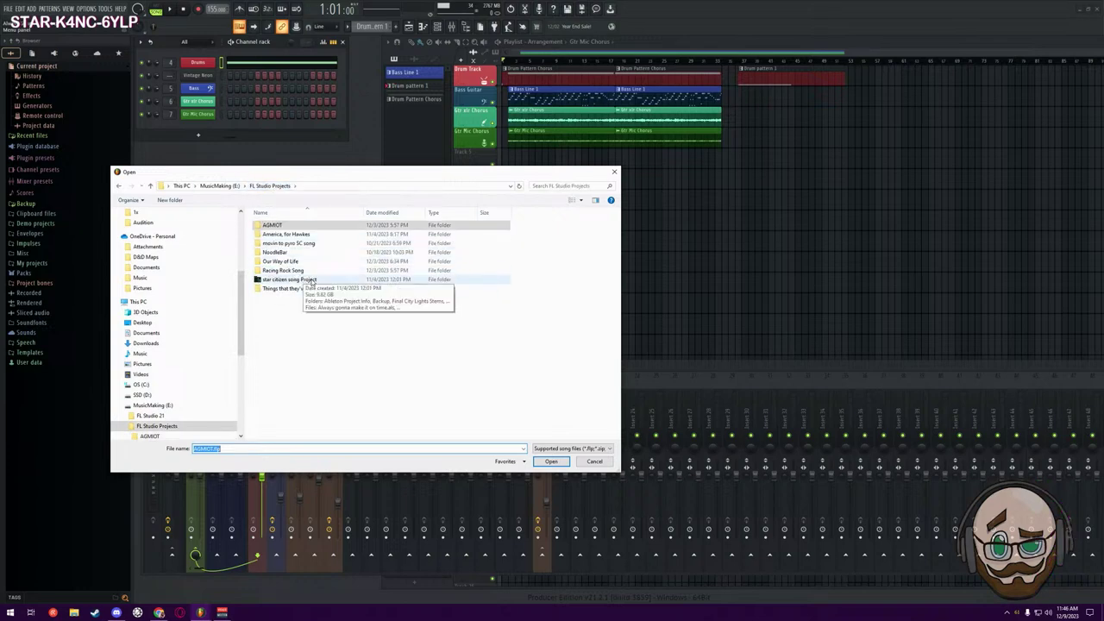
{"action": "double_click", "coordinate": [276, 252]}
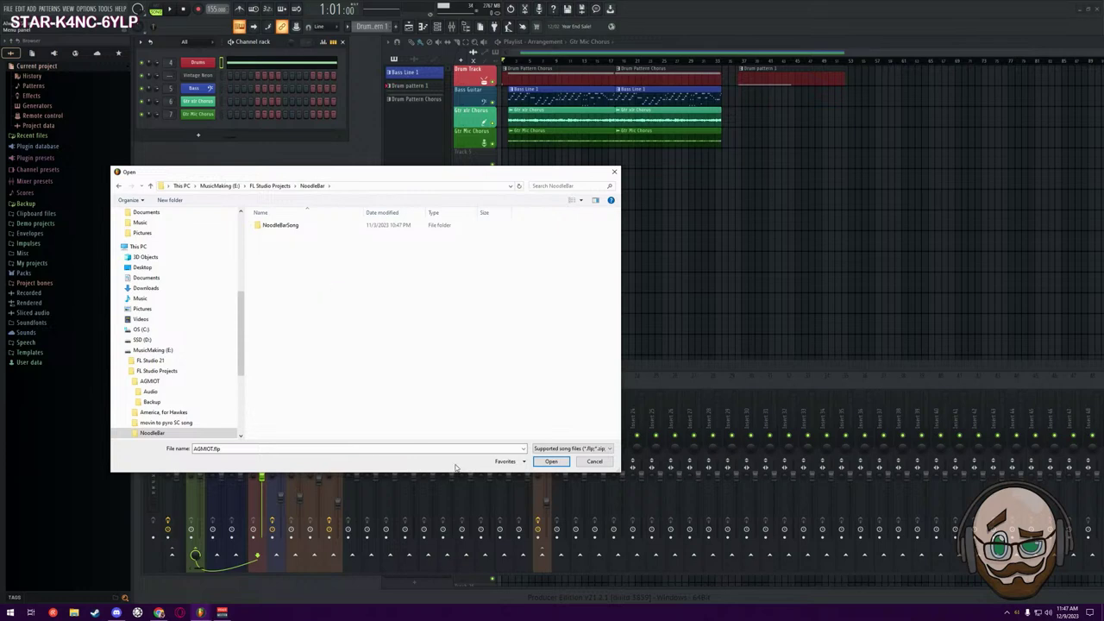
{"action": "double_click", "coordinate": [290, 227]}
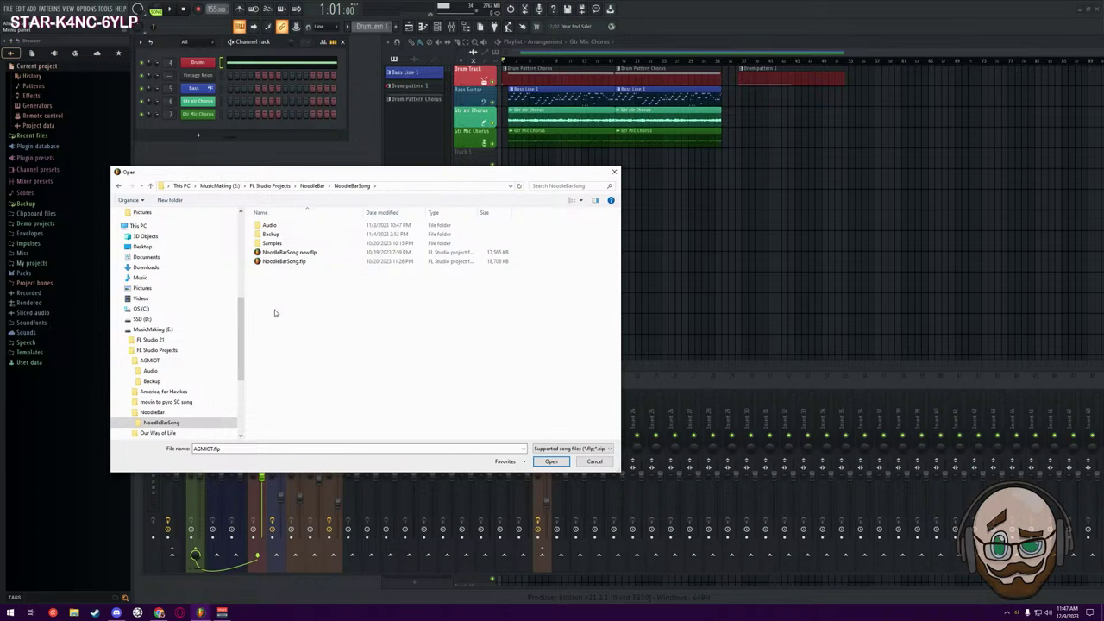
{"action": "double_click", "coordinate": [290, 262]}
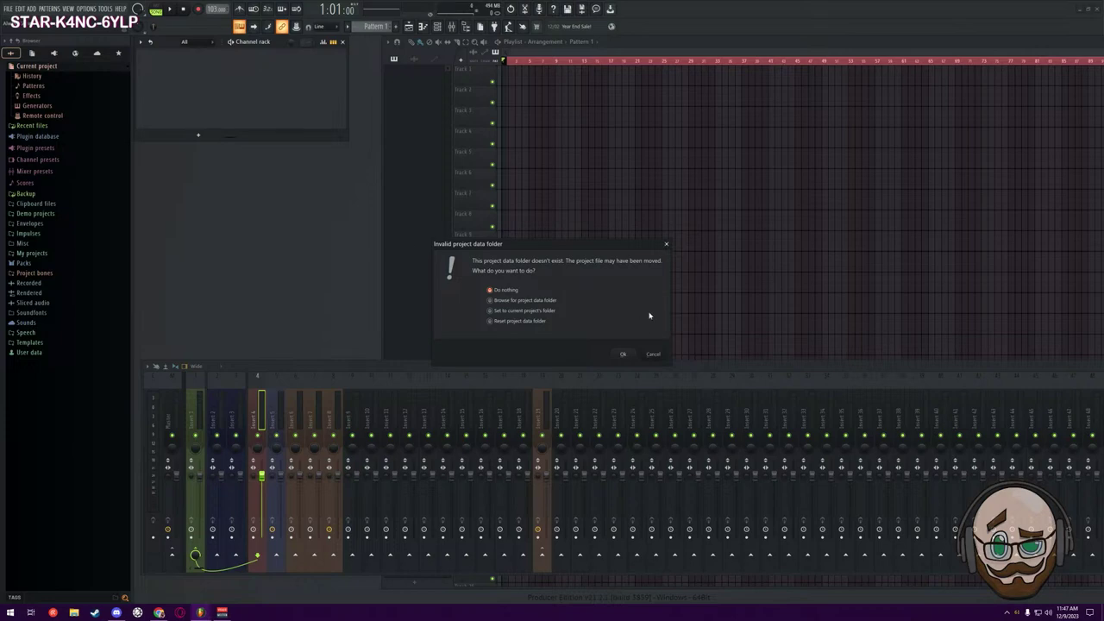
{"action": "left_click", "coordinate": [621, 354]}
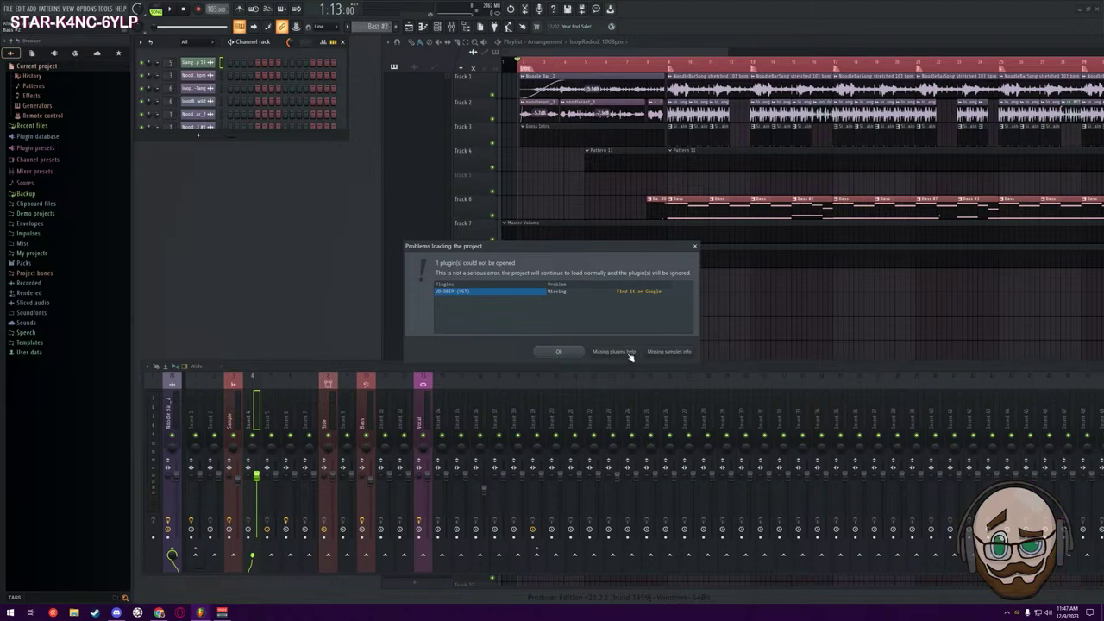
{"action": "left_click", "coordinate": [560, 352]}
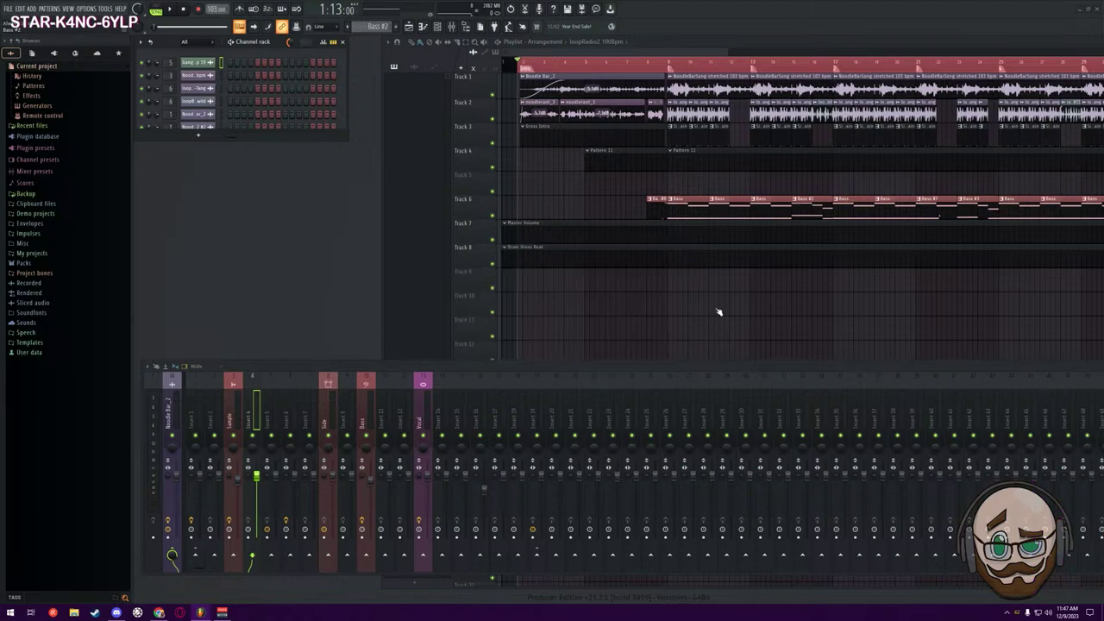
Play the opening of the NoodleBarSong intro briefly and stop
{"action": "key", "text": "space"}
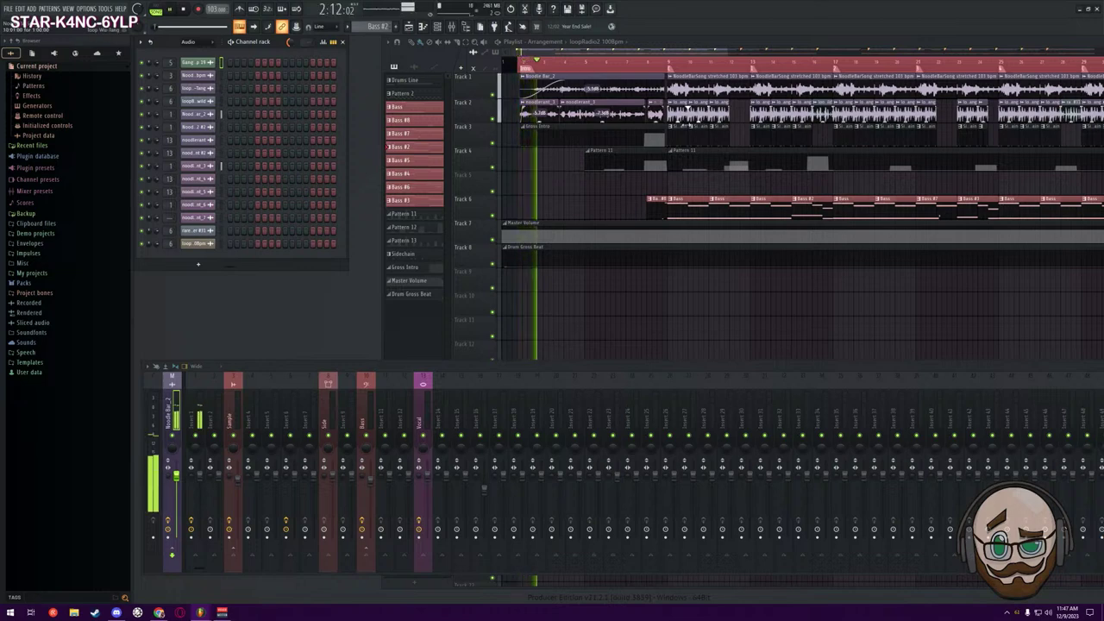
{"action": "key", "text": "space"}
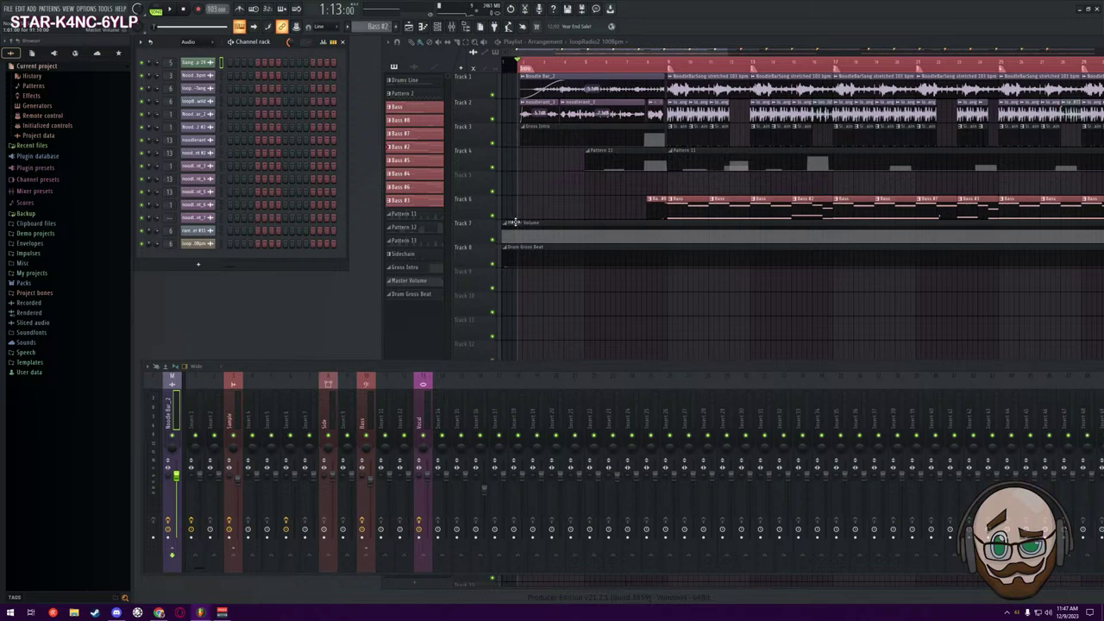
Play the opening of the intro with all tracks, solo Track 1, and play the same passage again
{"action": "key", "text": "space"}
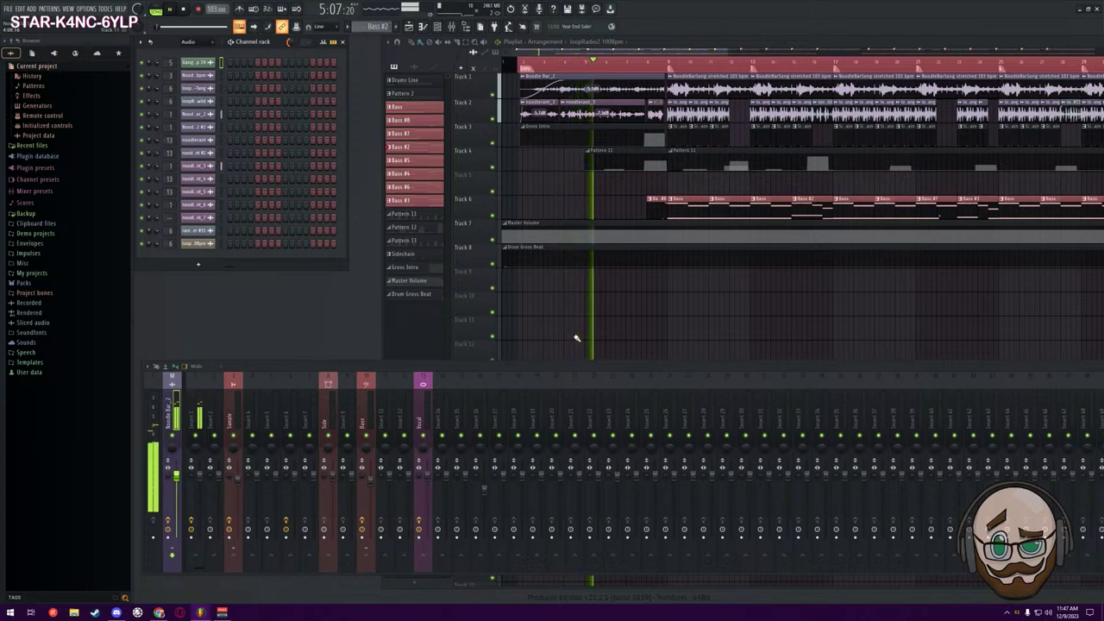
{"action": "key", "text": "space"}
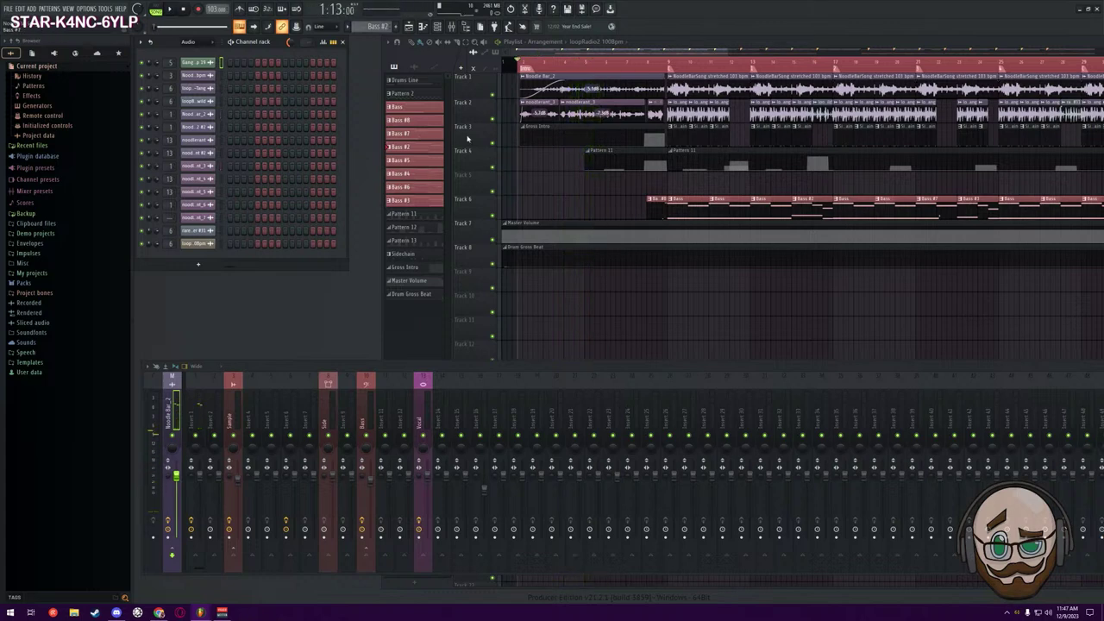
{"action": "left_click", "coordinate": [494, 96], "text": "ctrl"}
{"action": "key", "text": "space"}
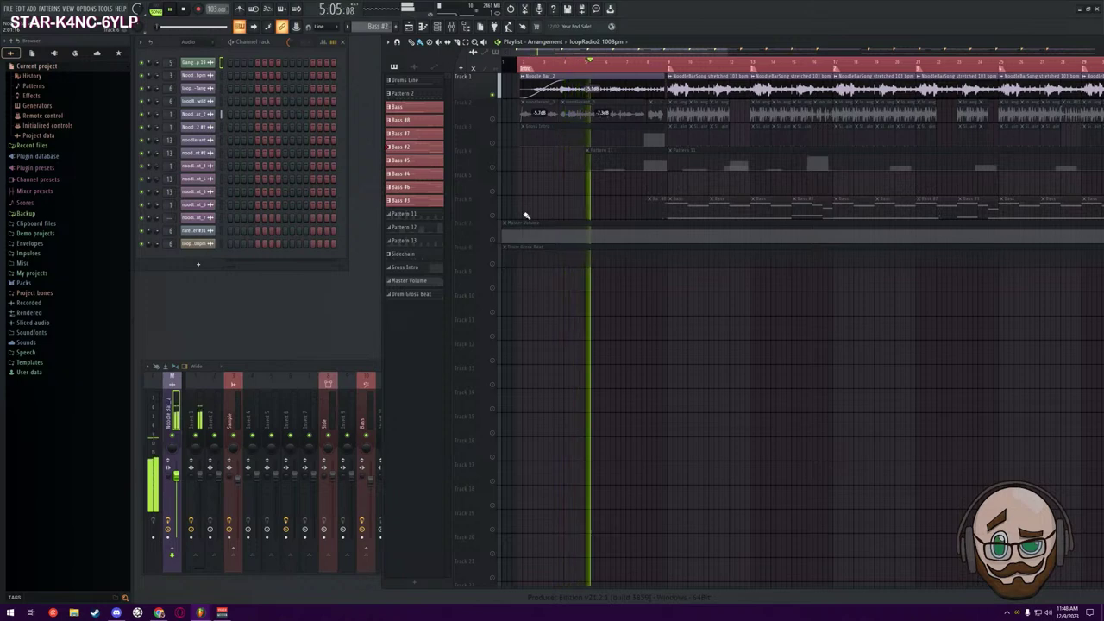
{"action": "key", "text": "space"}
Open the Noodle Bar_2 clip's channel settings from Track 1, listen to the clip beside its waveform, and close the settings
{"action": "double_click", "coordinate": [582, 77]}
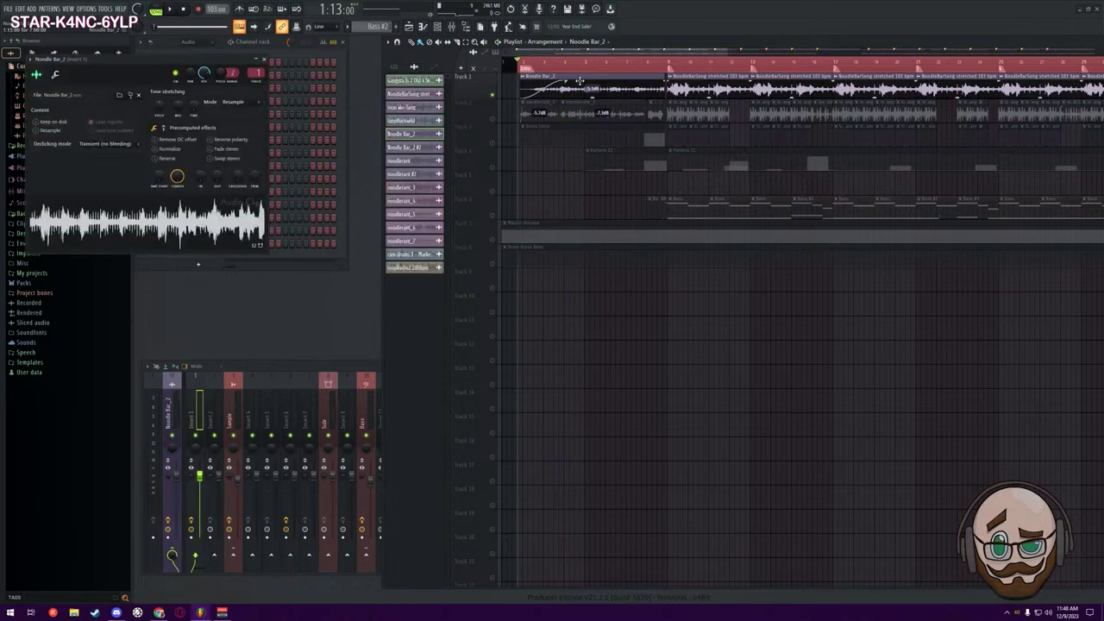
{"action": "left_click_drag", "start_coordinate": [182, 59], "coordinate": [556, 132]}
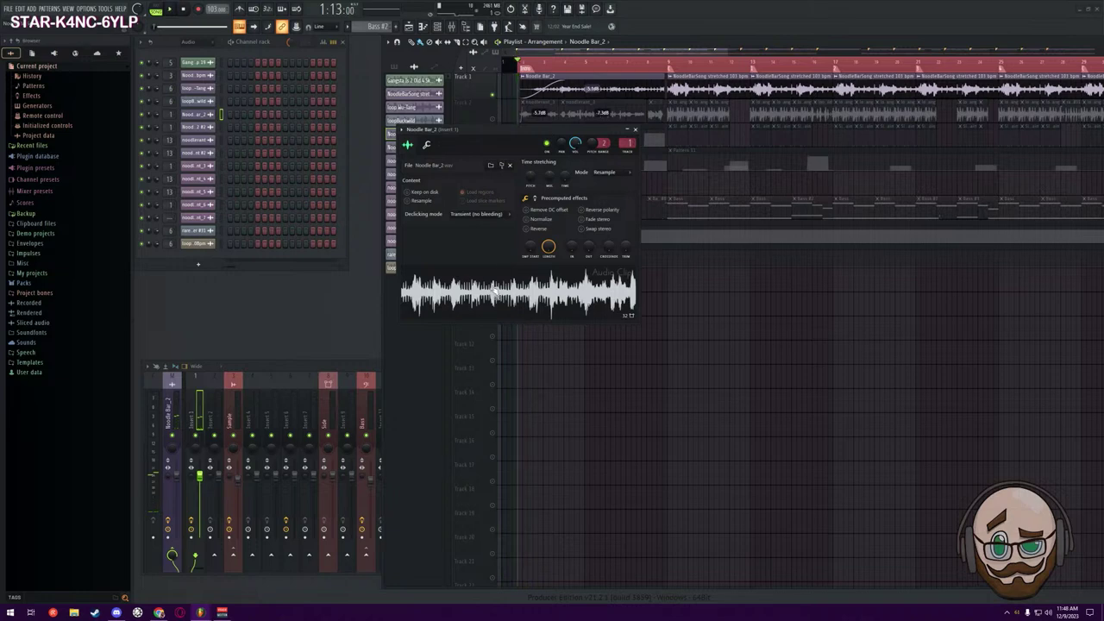
{"action": "key", "text": "space"}
{"action": "key", "text": "space"}
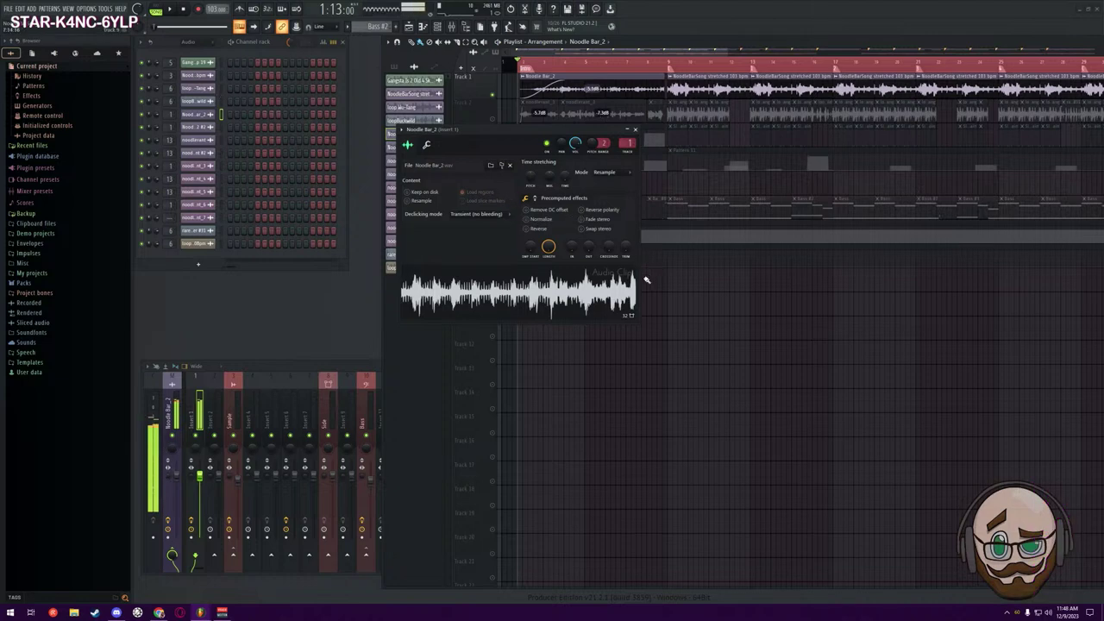
{"action": "key", "text": "space"}
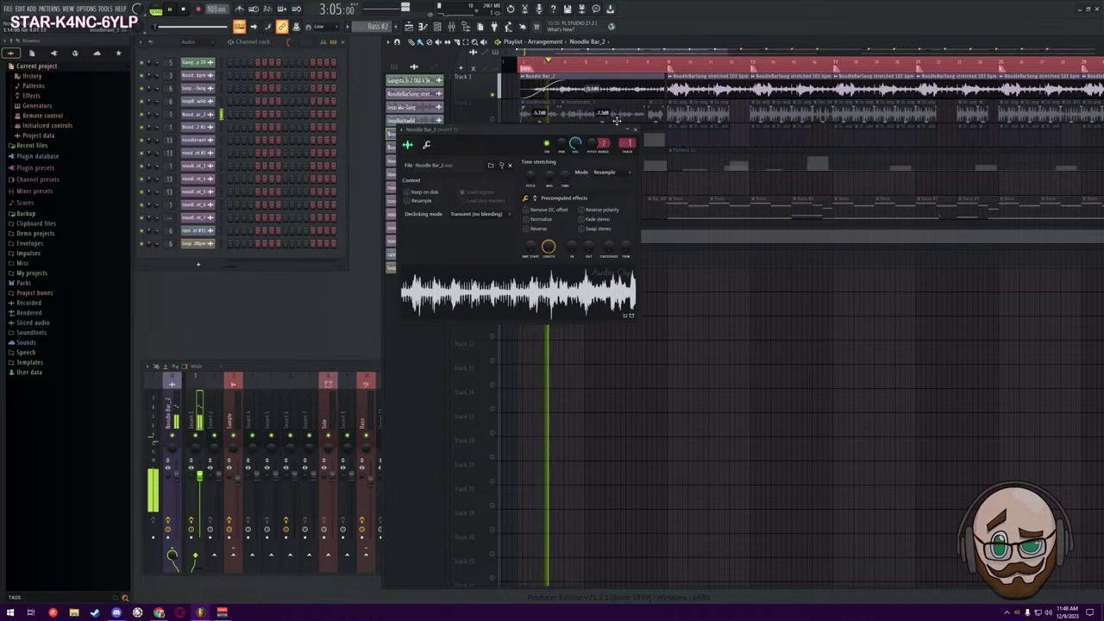
{"action": "left_click", "coordinate": [635, 130]}
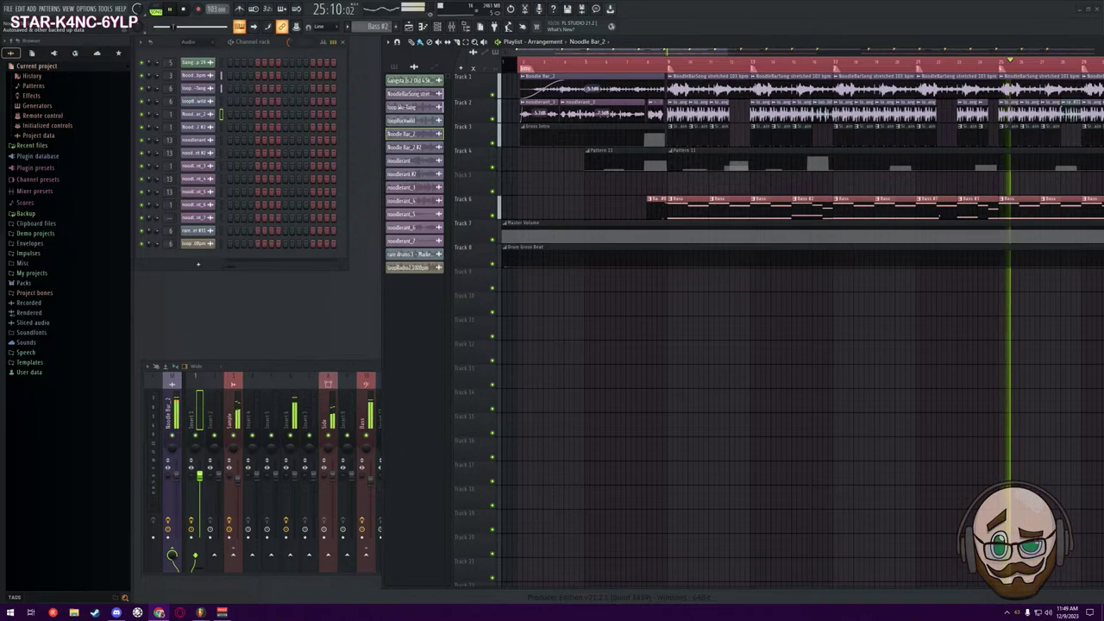
Switch to Chrome, snap the #Star Citizen Rap Songs document window to half of the screen, and return to FL Studio
{"action": "key", "text": "alt+Tab"}
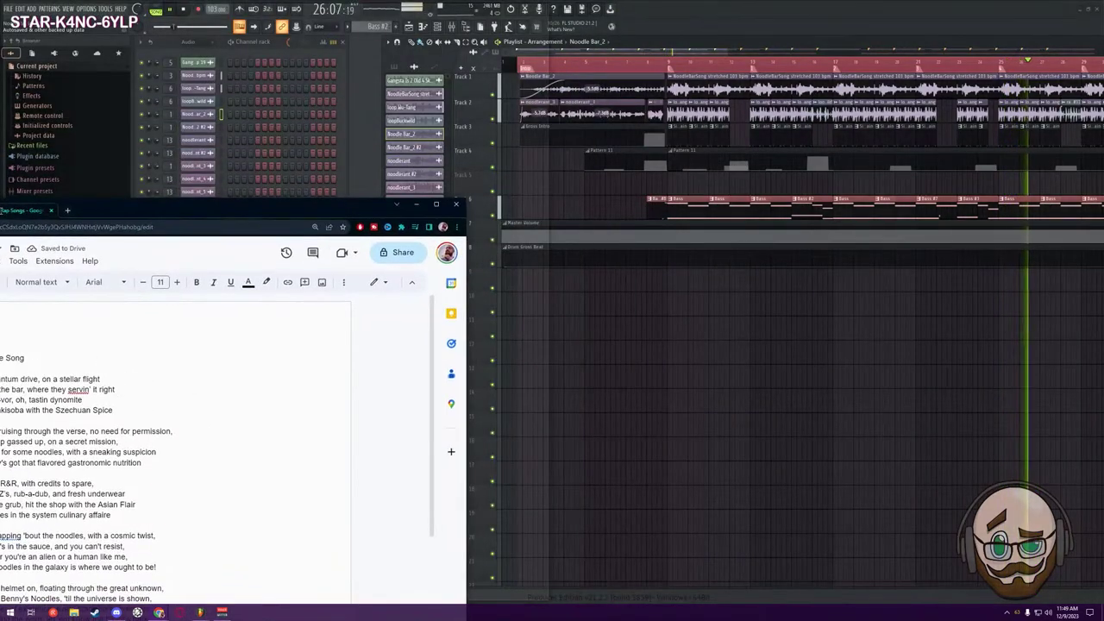
{"action": "key", "text": "super+Left"}
{"action": "key", "text": "Escape"}
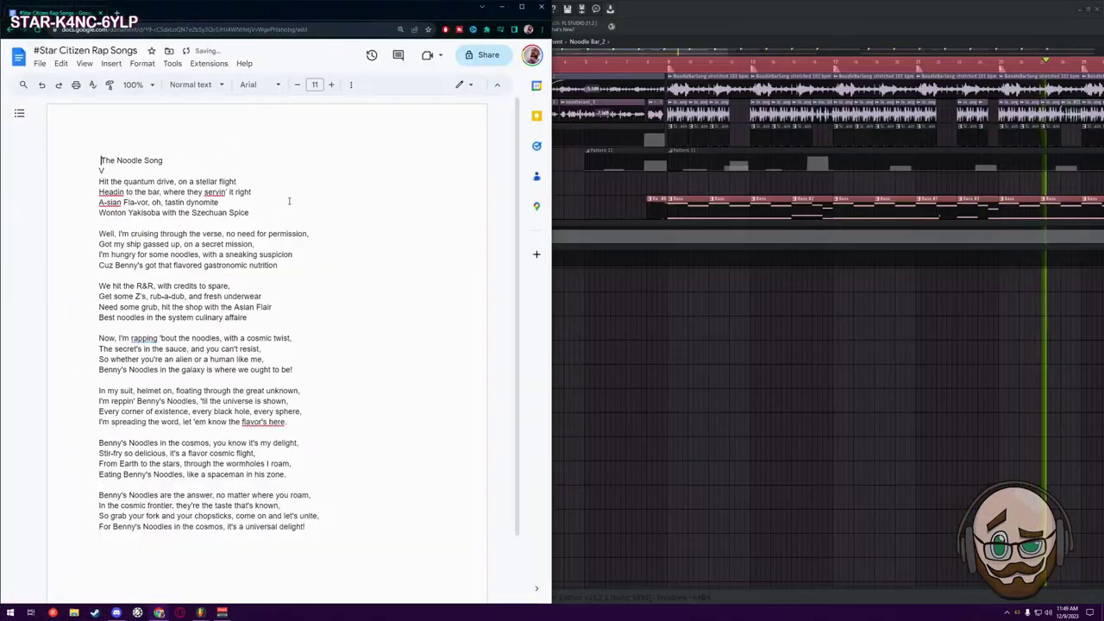
{"action": "key", "text": "alt+Tab"}
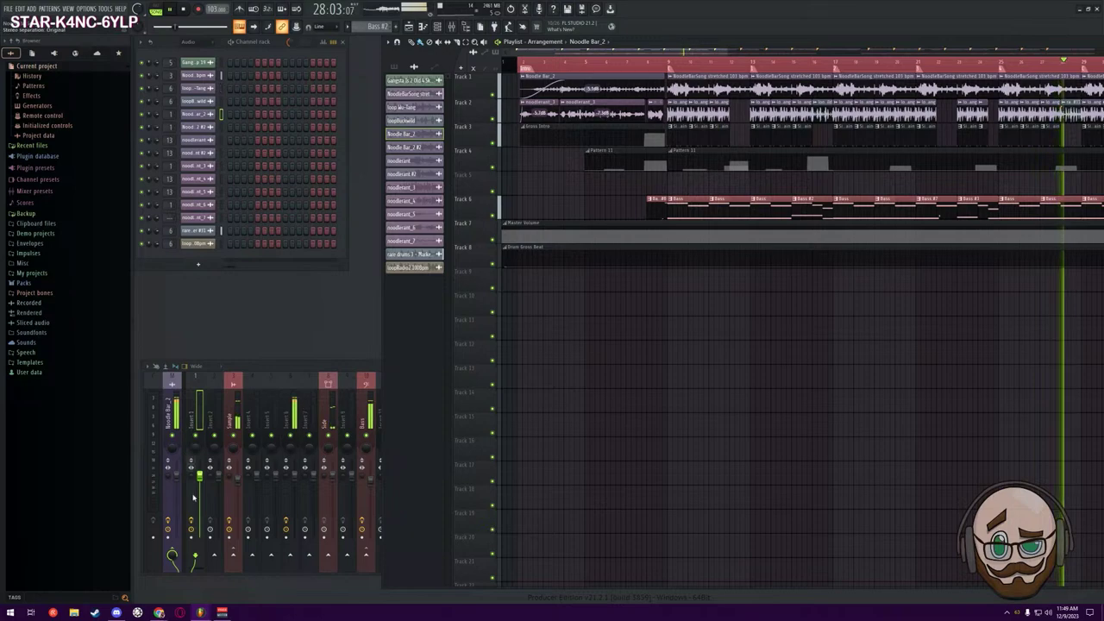
Switch to Chrome to follow The Noodle Song lyrics against the playing song, and return to FL Studio
{"action": "mouse_move", "coordinate": [159, 614]}
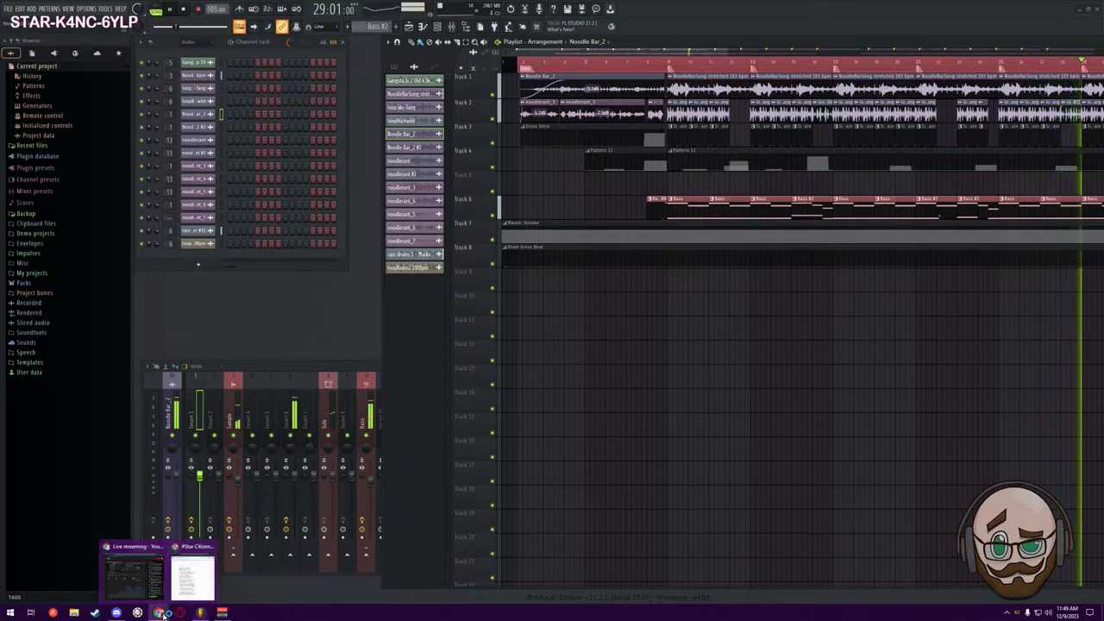
{"action": "left_click", "coordinate": [192, 576]}
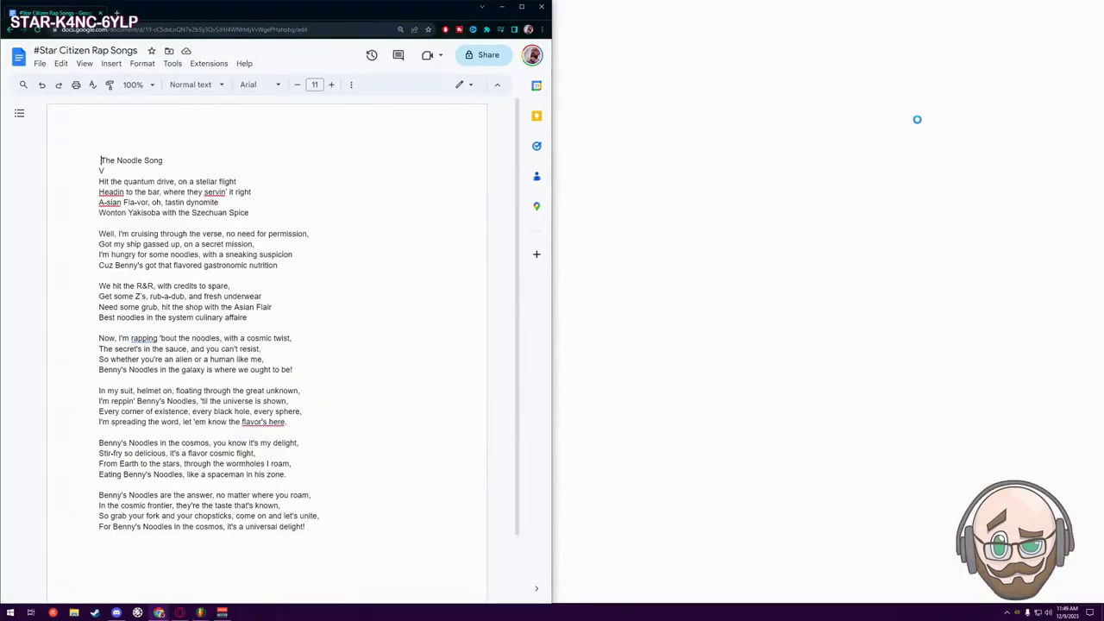
{"action": "left_click", "coordinate": [1096, 6]}
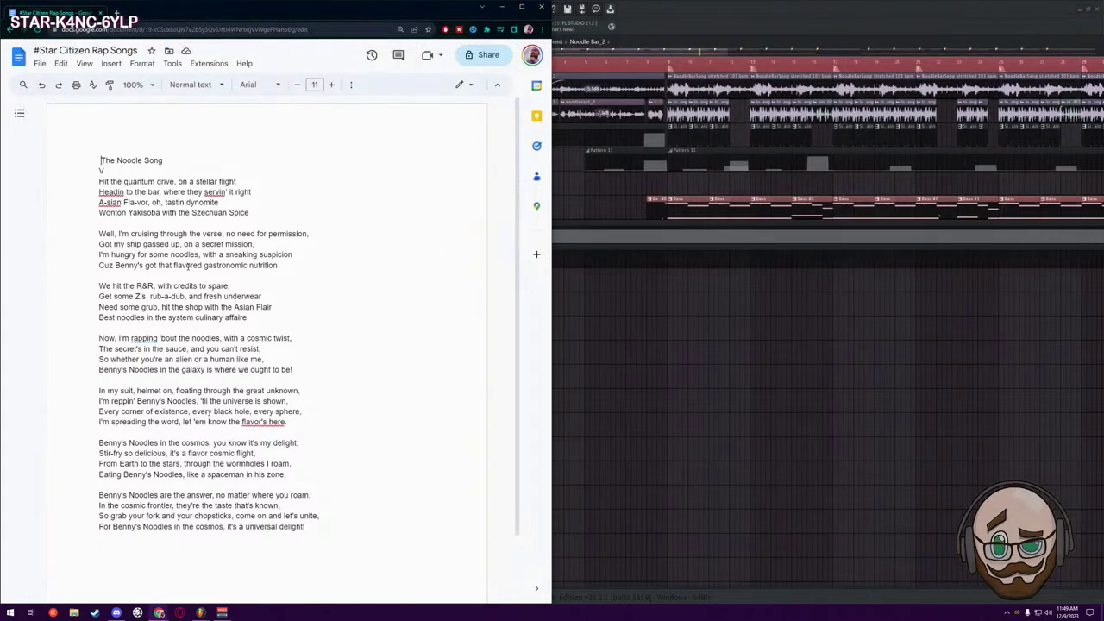
{"action": "left_click", "coordinate": [687, 29]}
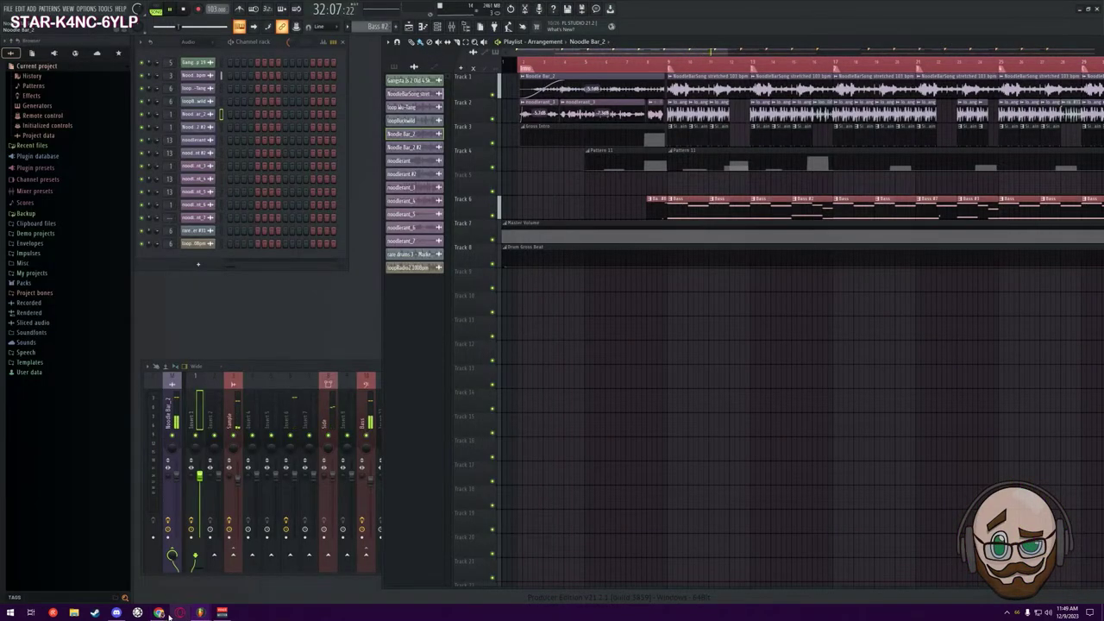
{"action": "mouse_move", "coordinate": [160, 611]}
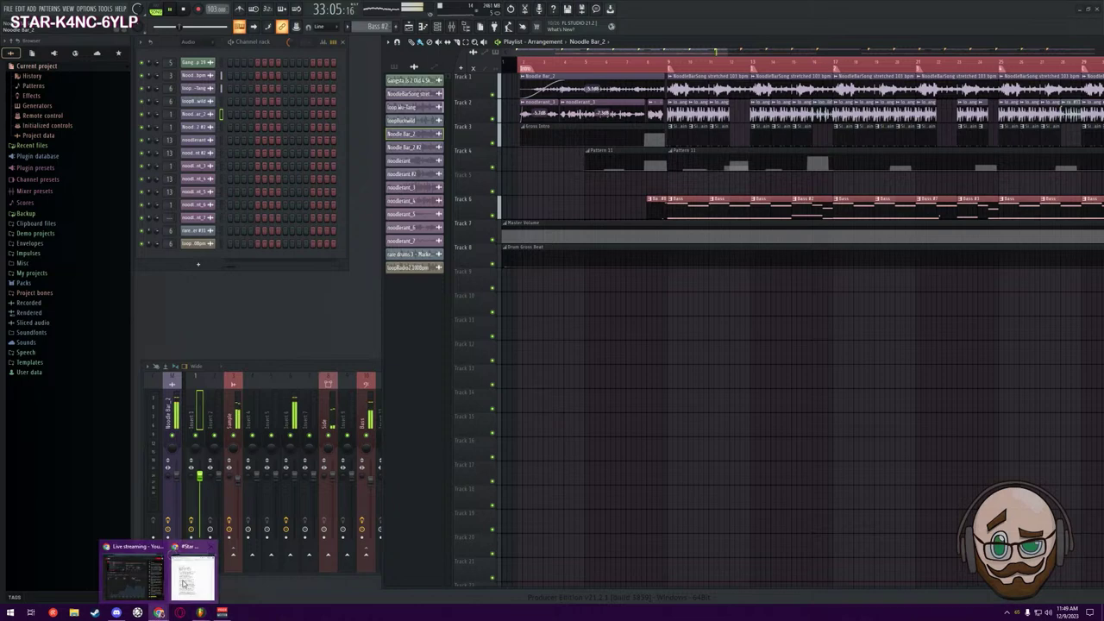
{"action": "left_click", "coordinate": [194, 582]}
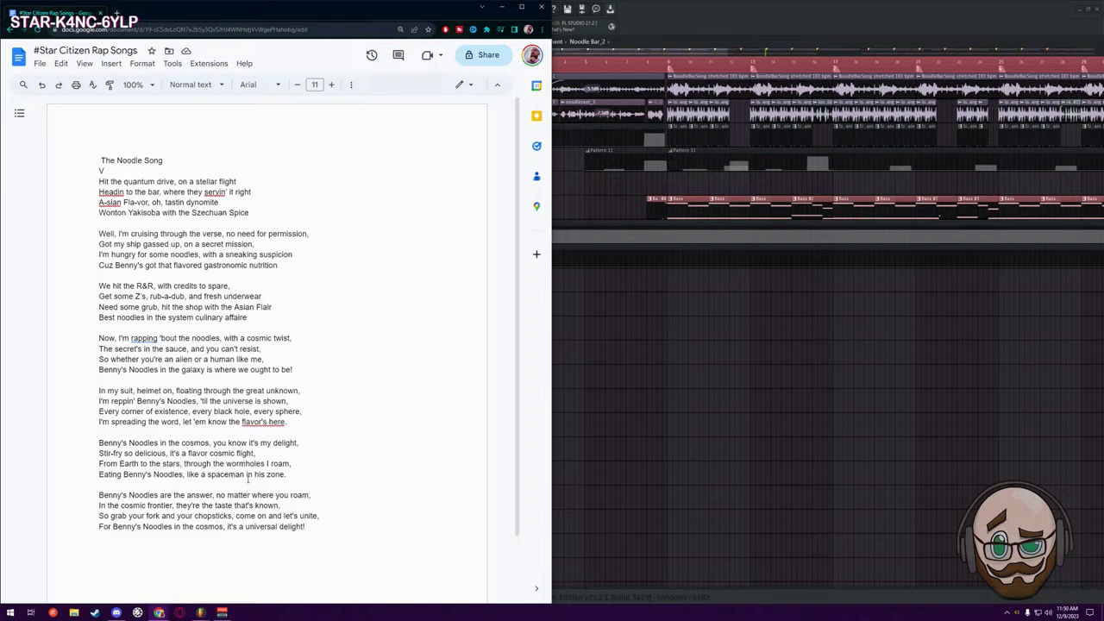
{"action": "left_click", "coordinate": [726, 28]}
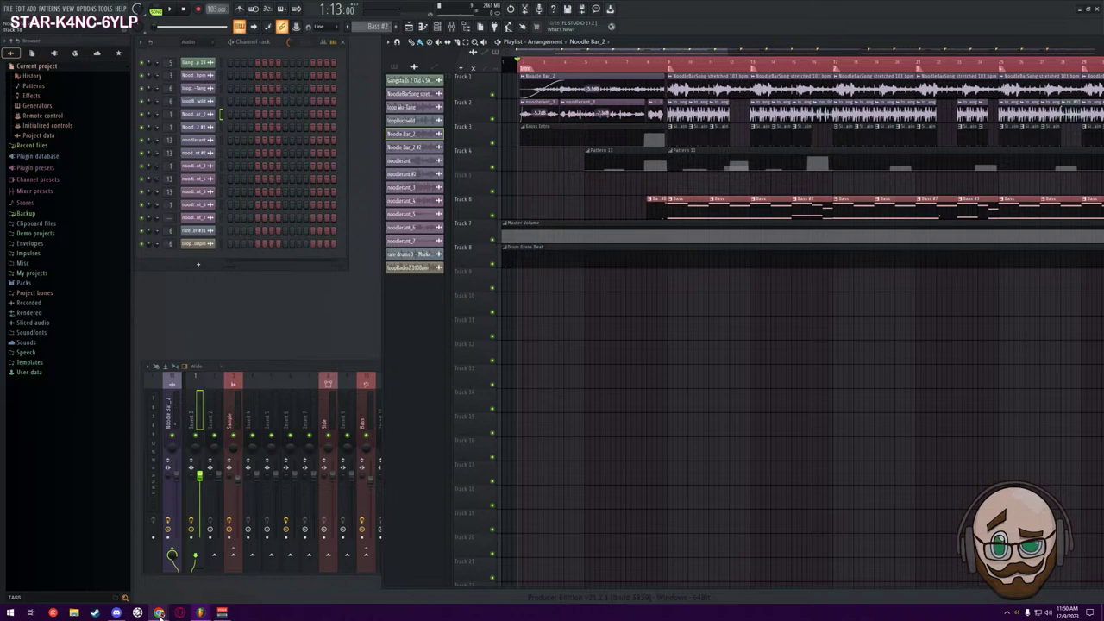
Switch to Chrome, delete "great" from the lyric "floating through the great unknown", and select "universe" in the line below
{"action": "mouse_move", "coordinate": [161, 615]}
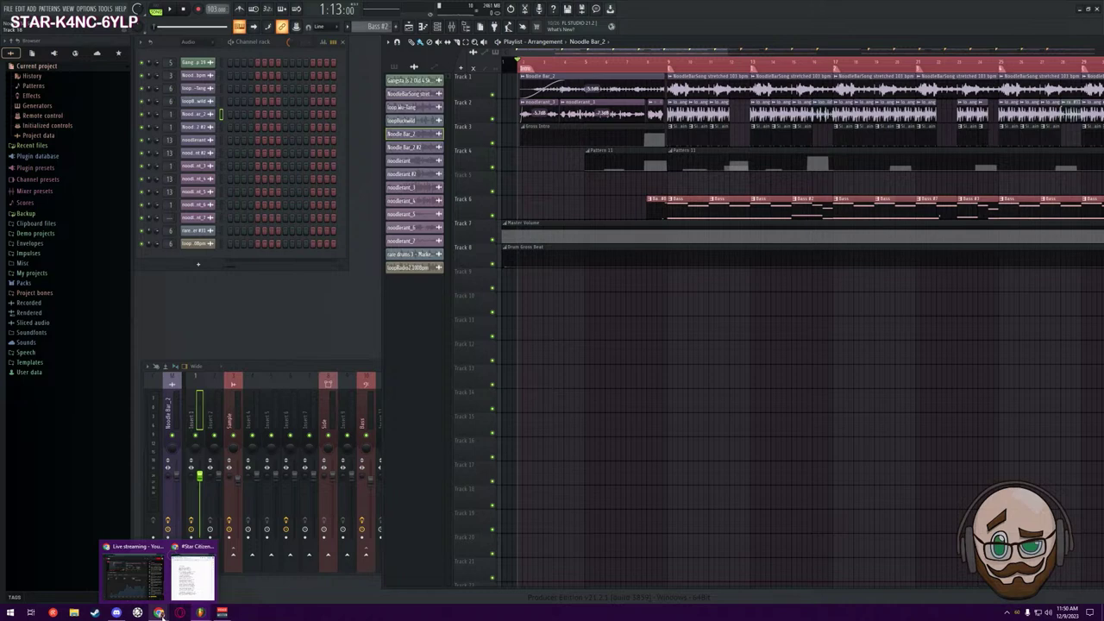
{"action": "left_click", "coordinate": [183, 586]}
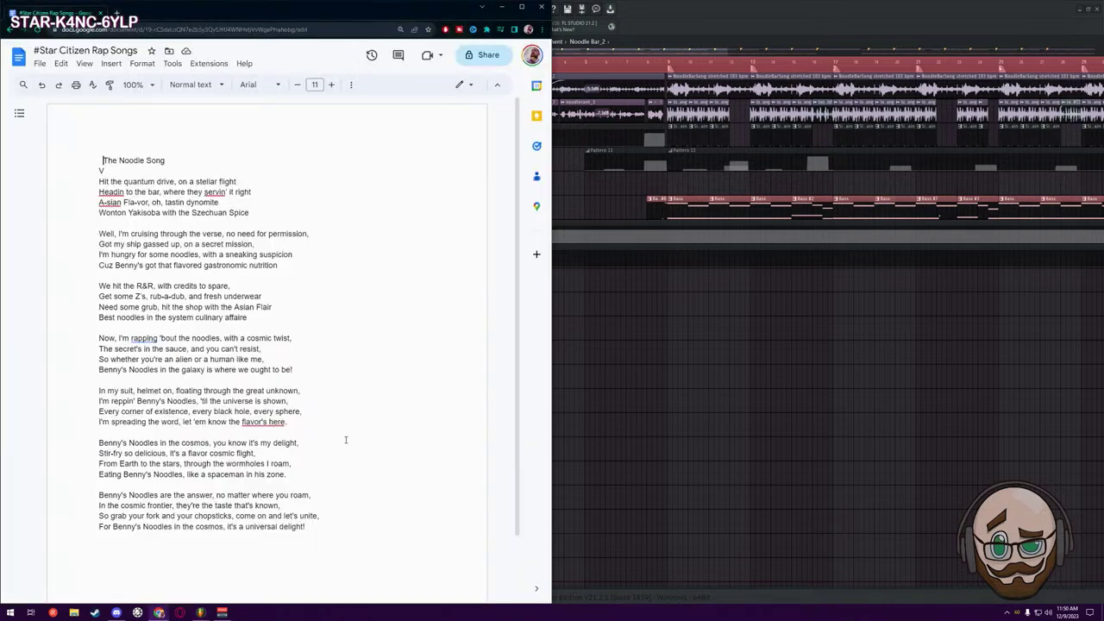
{"action": "scroll", "coordinate": [420, 426], "scroll_direction": "down", "scroll_amount": 3}
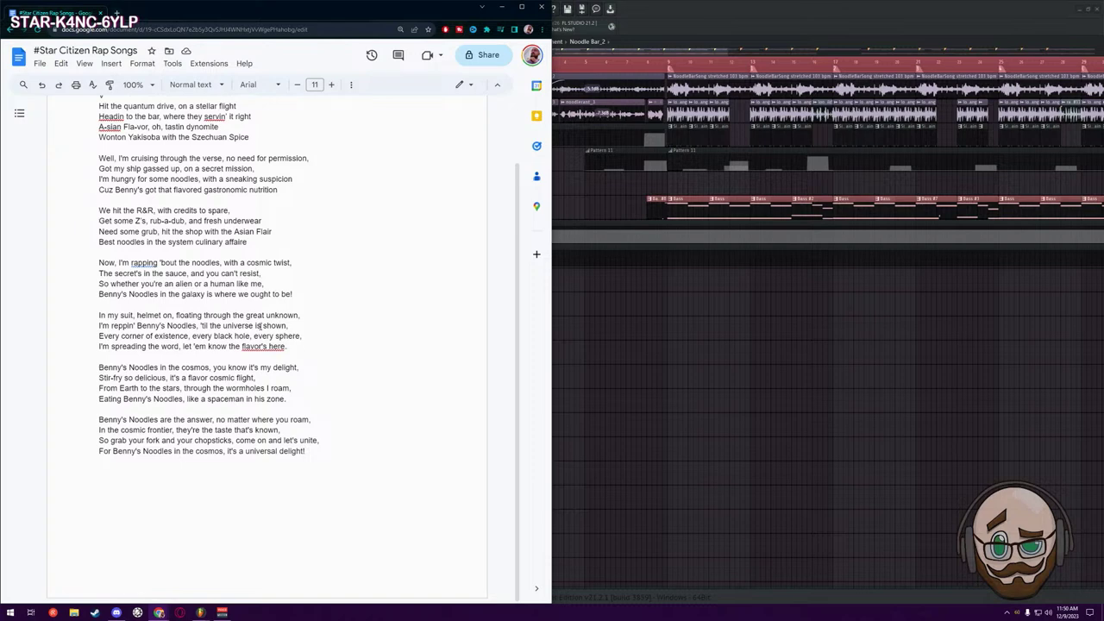
{"action": "double_click", "coordinate": [255, 315]}
{"action": "key", "text": "BackSpace"}
{"action": "double_click", "coordinate": [239, 325]}
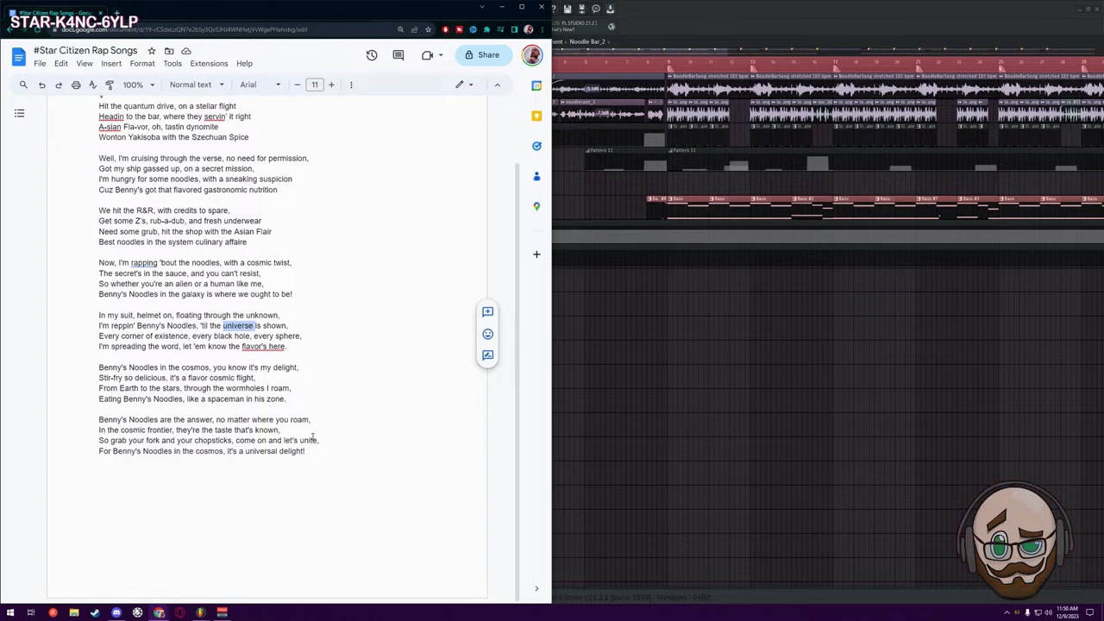
Read through all the verses of The Noodle Song from the title to the last line
{"action": "scroll", "coordinate": [313, 438], "scroll_direction": "up", "scroll_amount": 2}
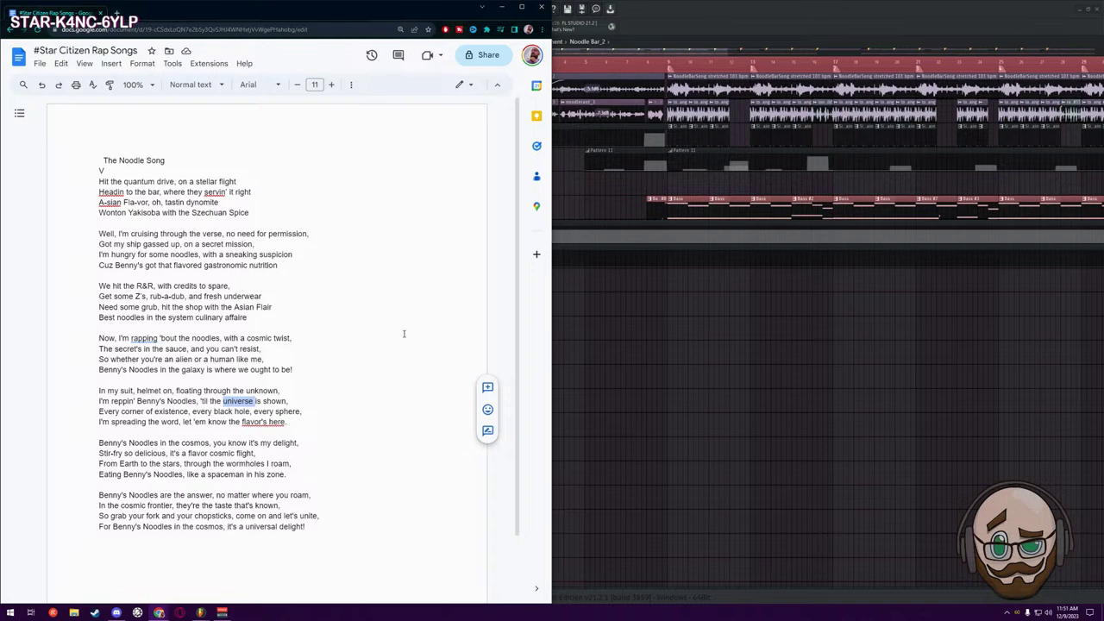
{"action": "scroll", "coordinate": [384, 337], "scroll_direction": "down", "scroll_amount": 2}
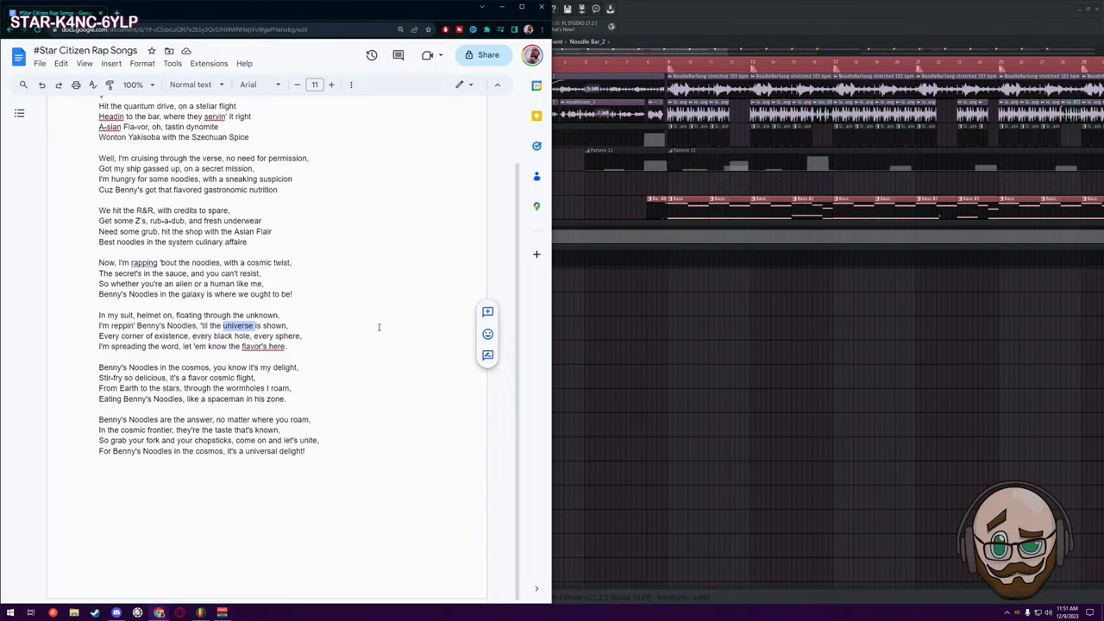
{"action": "scroll", "coordinate": [391, 357], "scroll_direction": "up", "scroll_amount": 2}
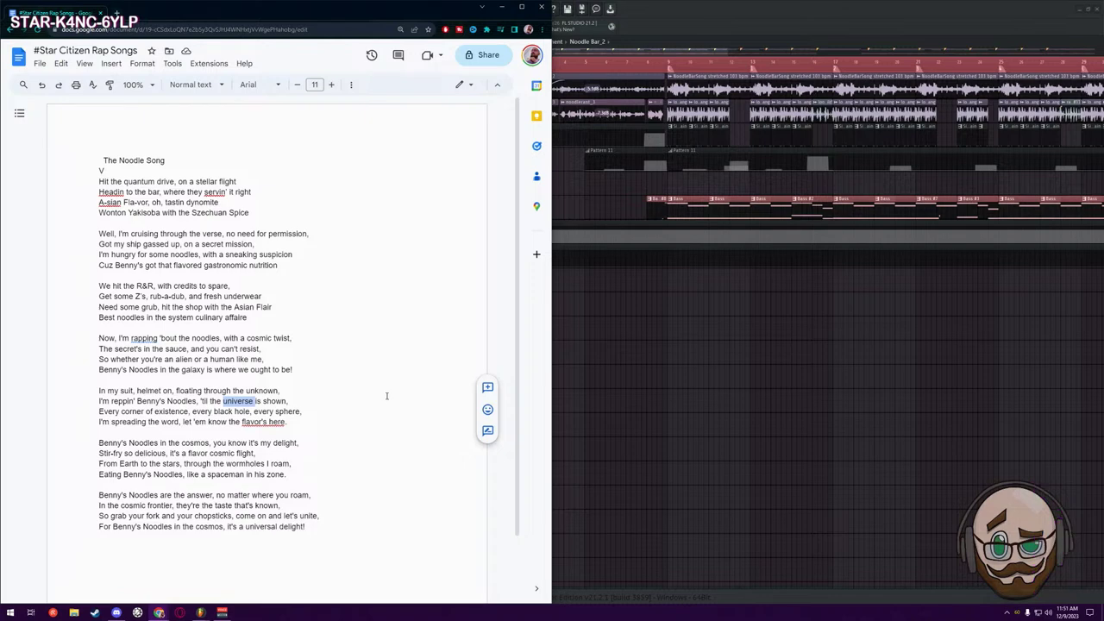
{"action": "scroll", "coordinate": [368, 405], "scroll_direction": "down", "scroll_amount": 2}
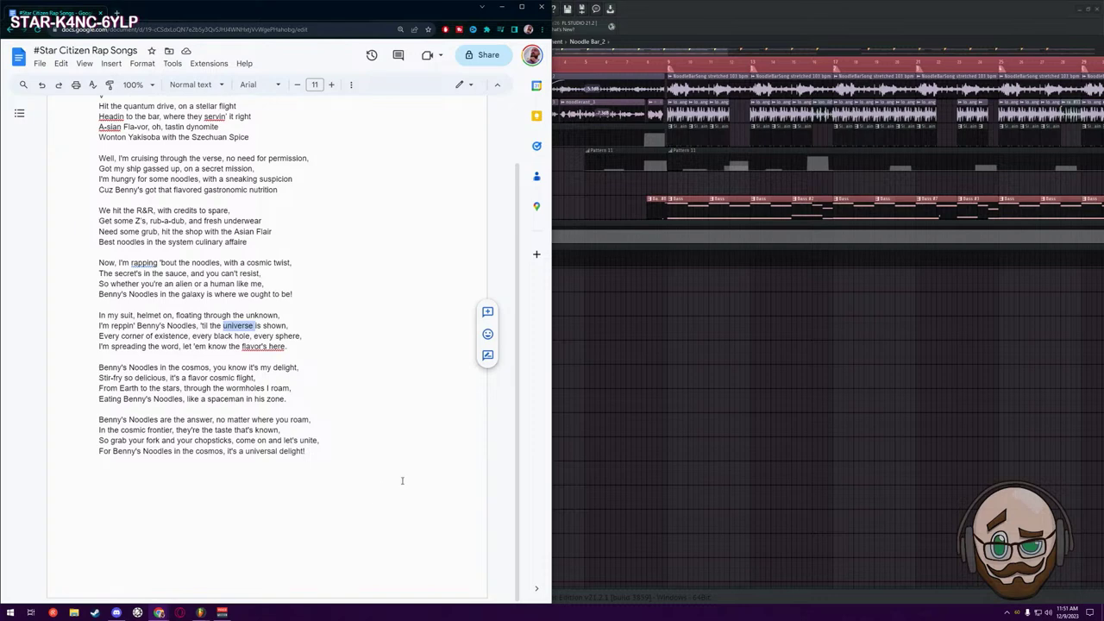
{"action": "scroll", "coordinate": [402, 478], "scroll_direction": "up", "scroll_amount": 2}
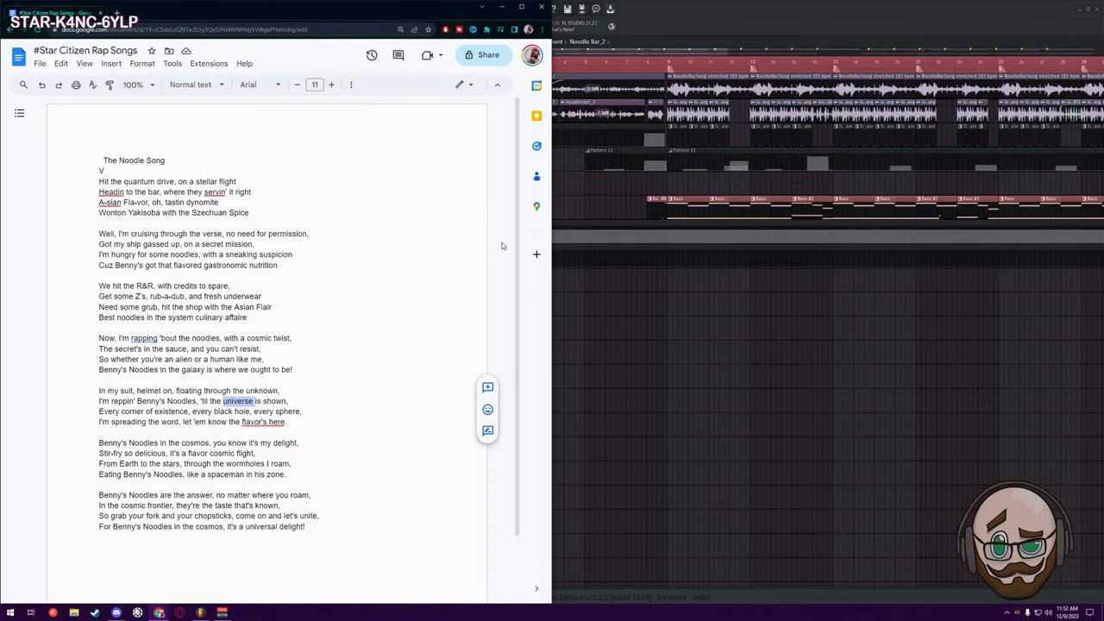
Switch to FL Studio, play the arrangement from just before bar 9 and from the marker at bar 49, and stop
{"action": "left_click", "coordinate": [707, 5]}
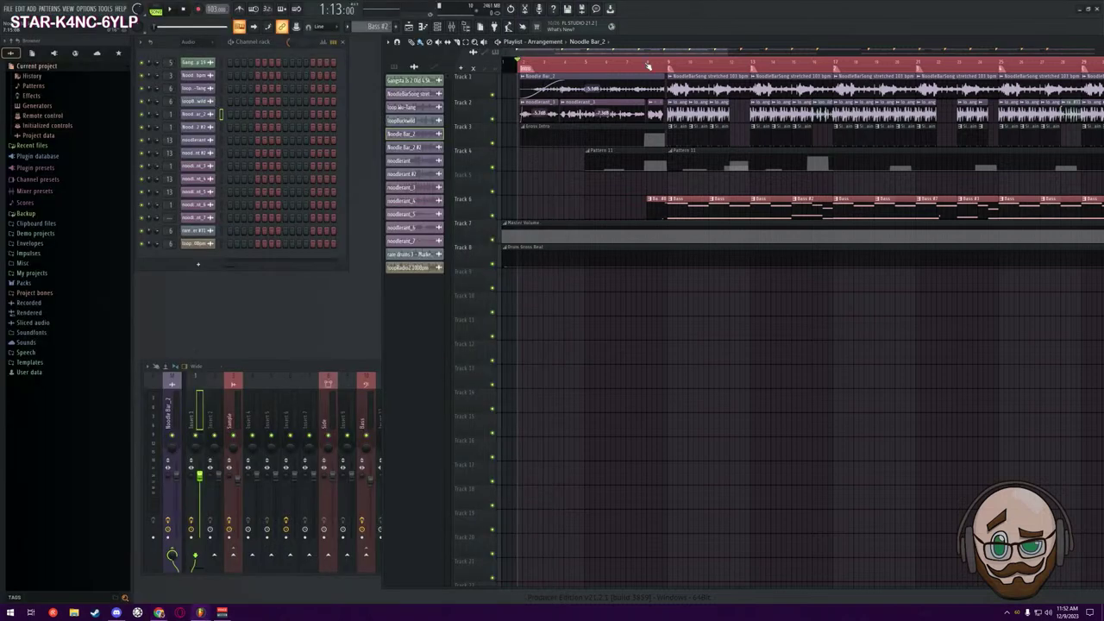
{"action": "left_click", "coordinate": [664, 60]}
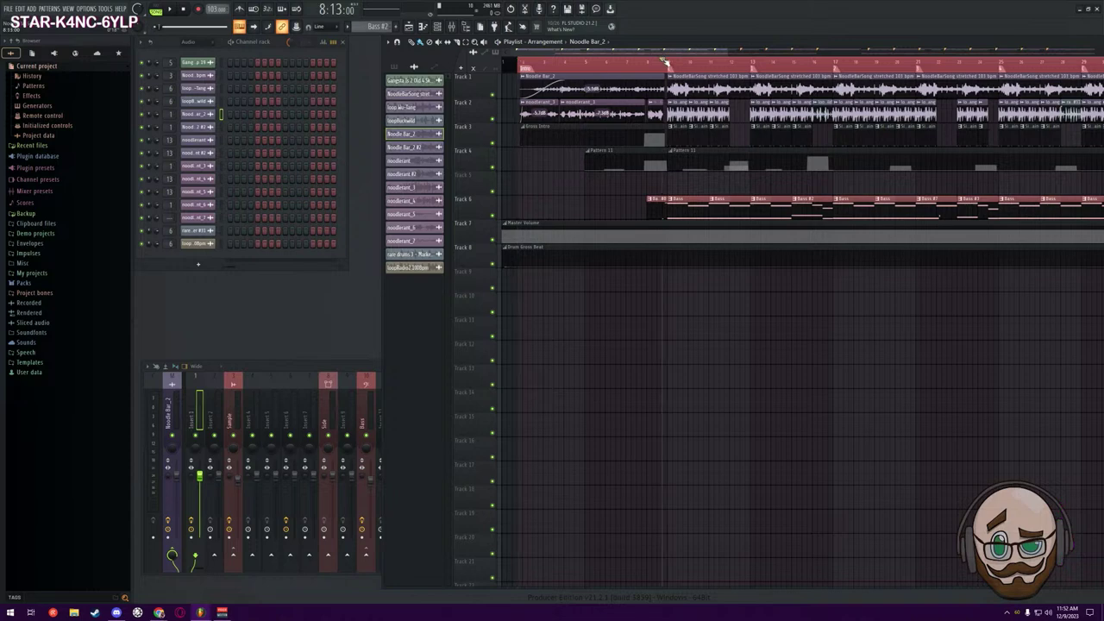
{"action": "key", "text": "space"}
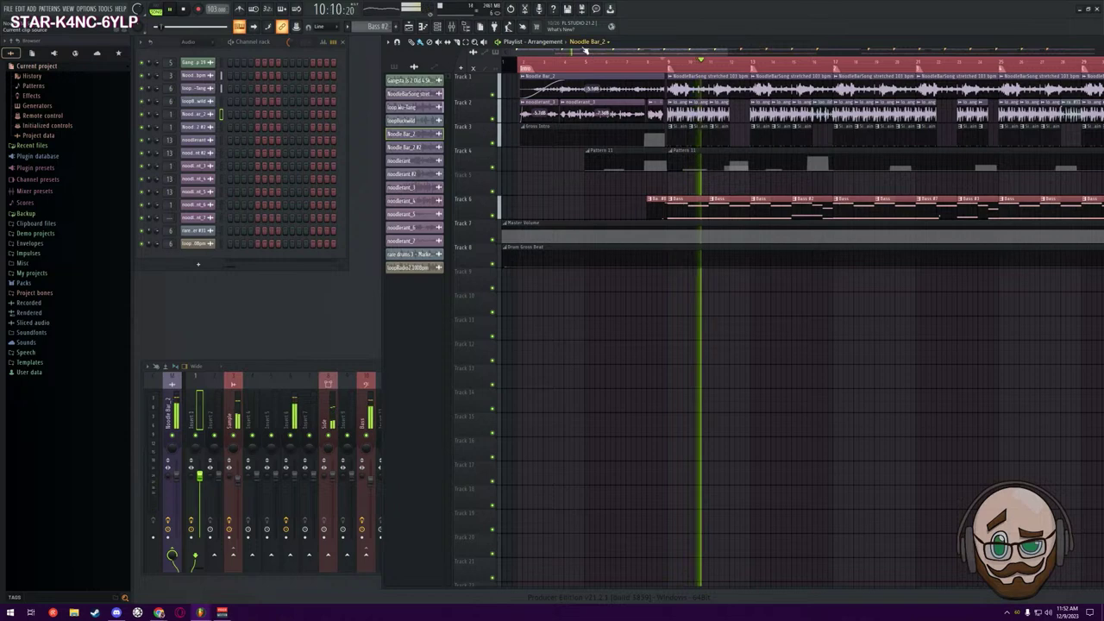
{"action": "left_click_drag", "start_coordinate": [592, 52], "coordinate": [783, 60]}
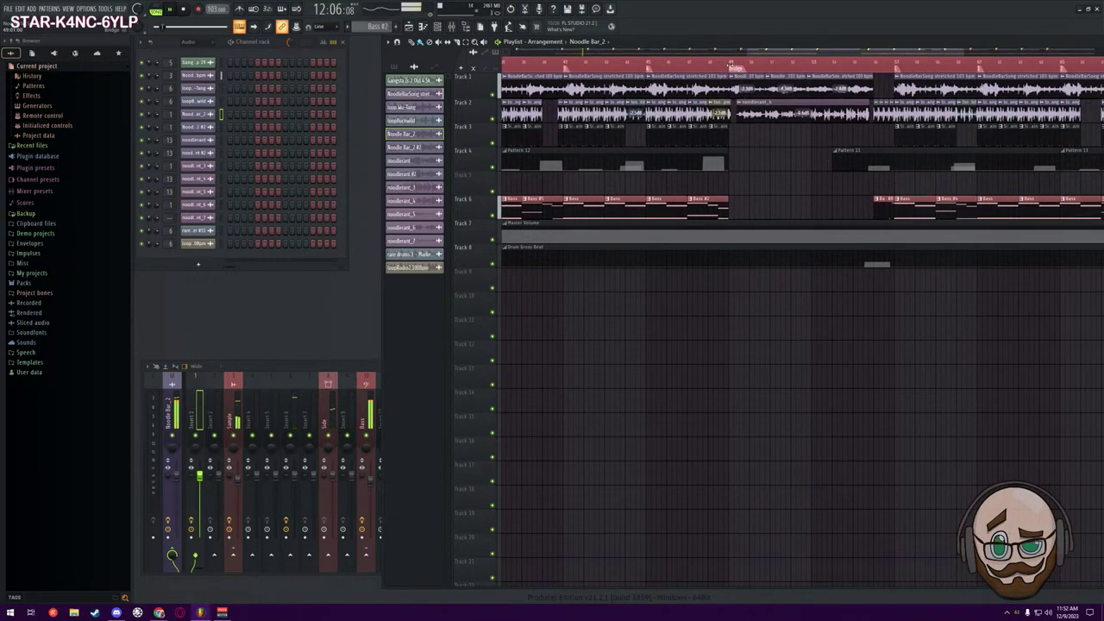
{"action": "left_click", "coordinate": [734, 66]}
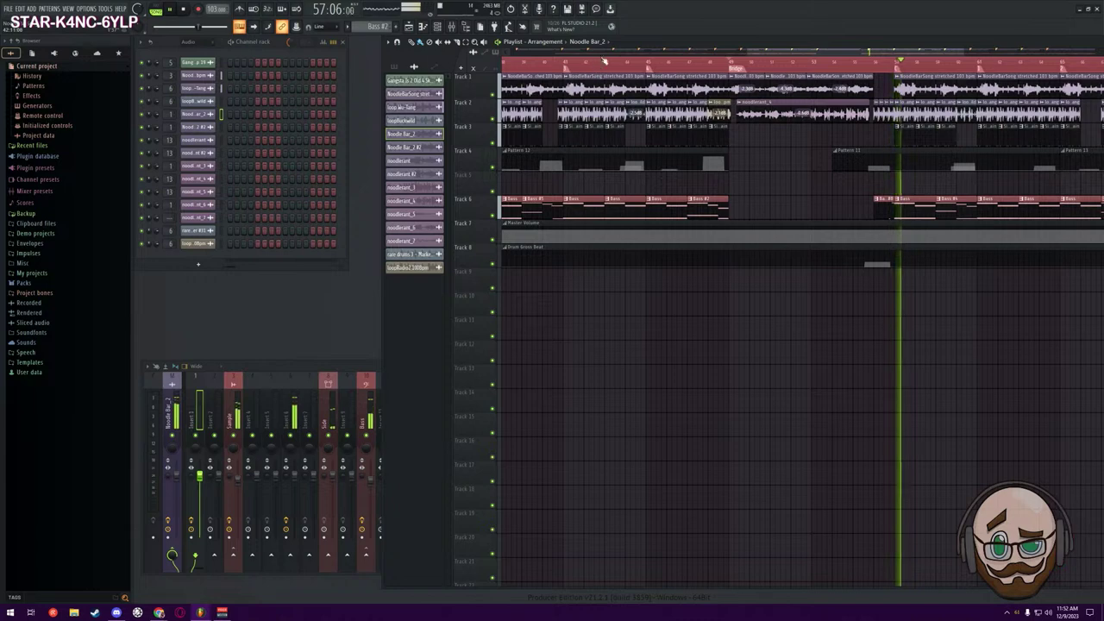
{"action": "key", "text": "space"}
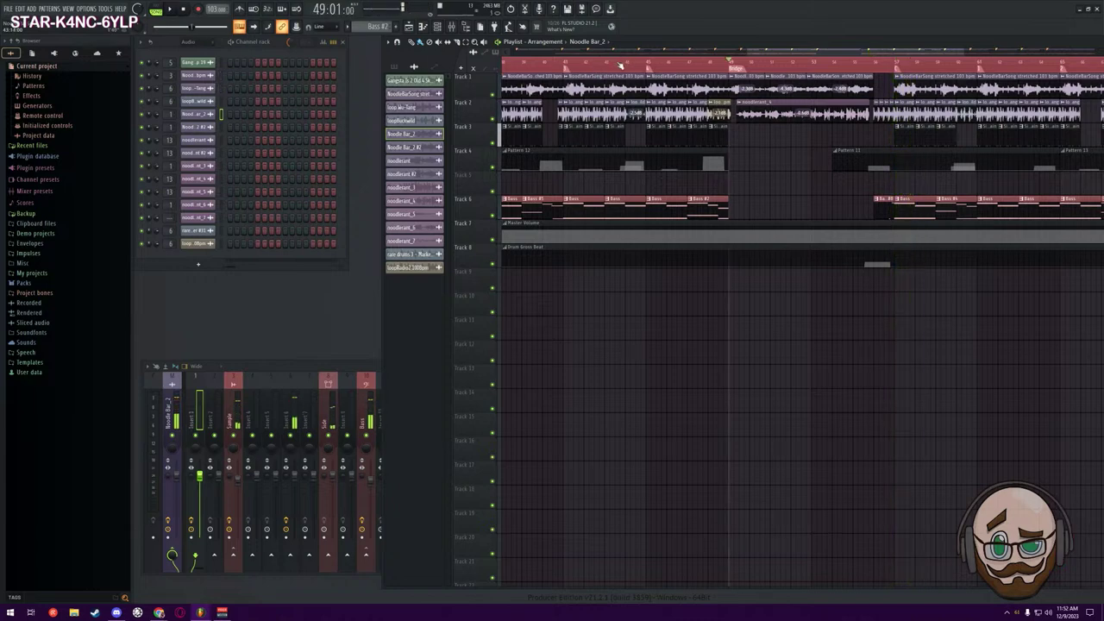
Start opening another project and browse from the NoodleBar folder up to FL Studio Projects and into star citizen song Project
{"action": "left_click", "coordinate": [9, 8]}
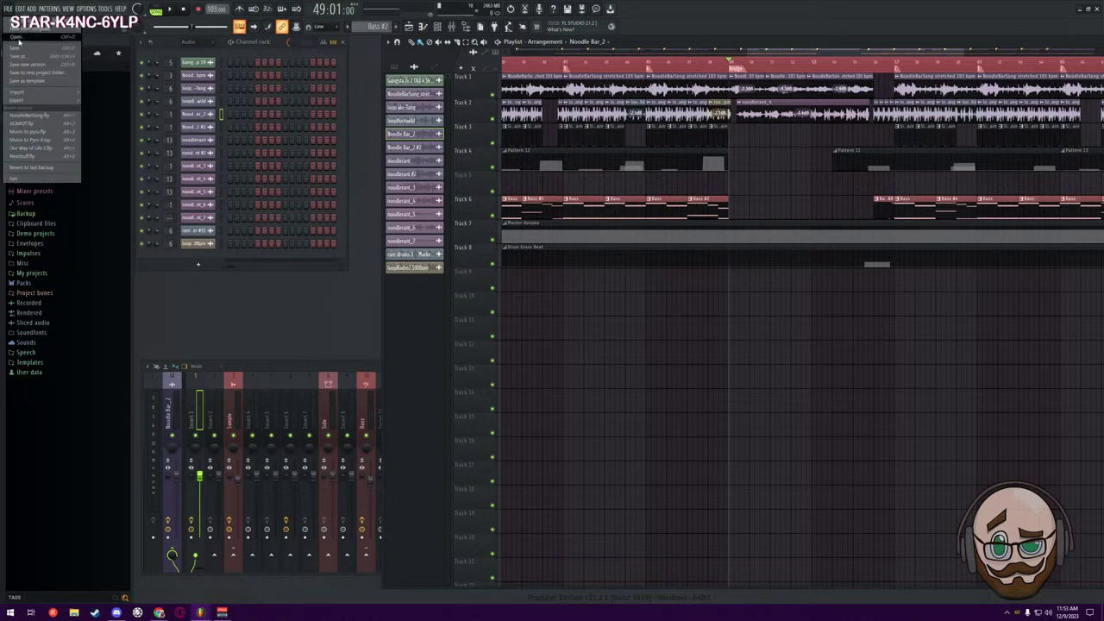
{"action": "left_click", "coordinate": [18, 38]}
{"action": "left_click", "coordinate": [573, 329]}
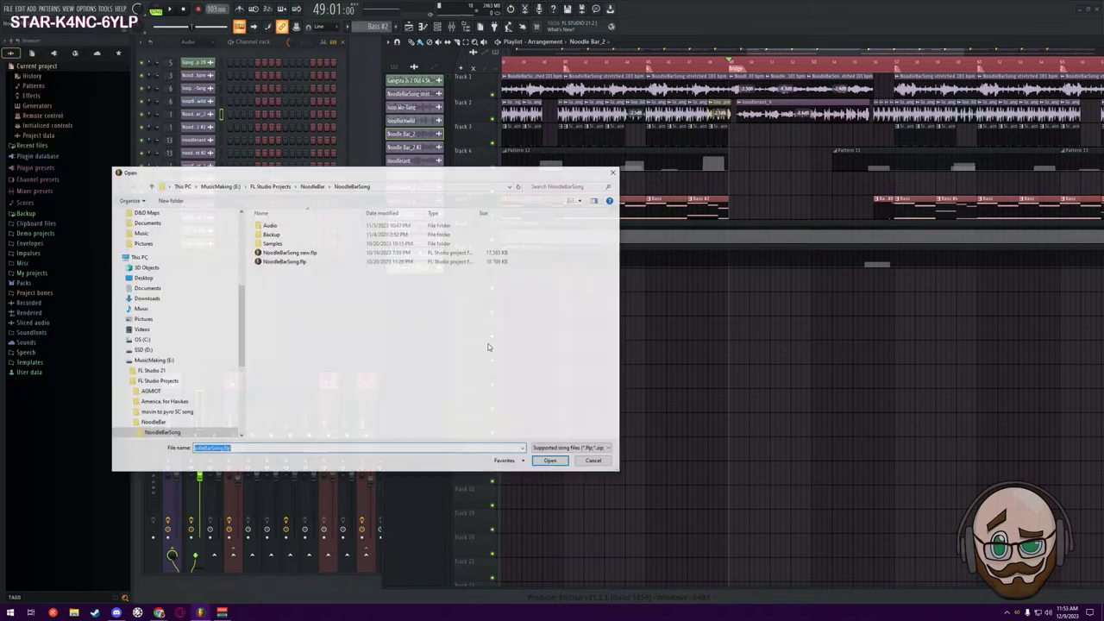
{"action": "left_click", "coordinate": [312, 185]}
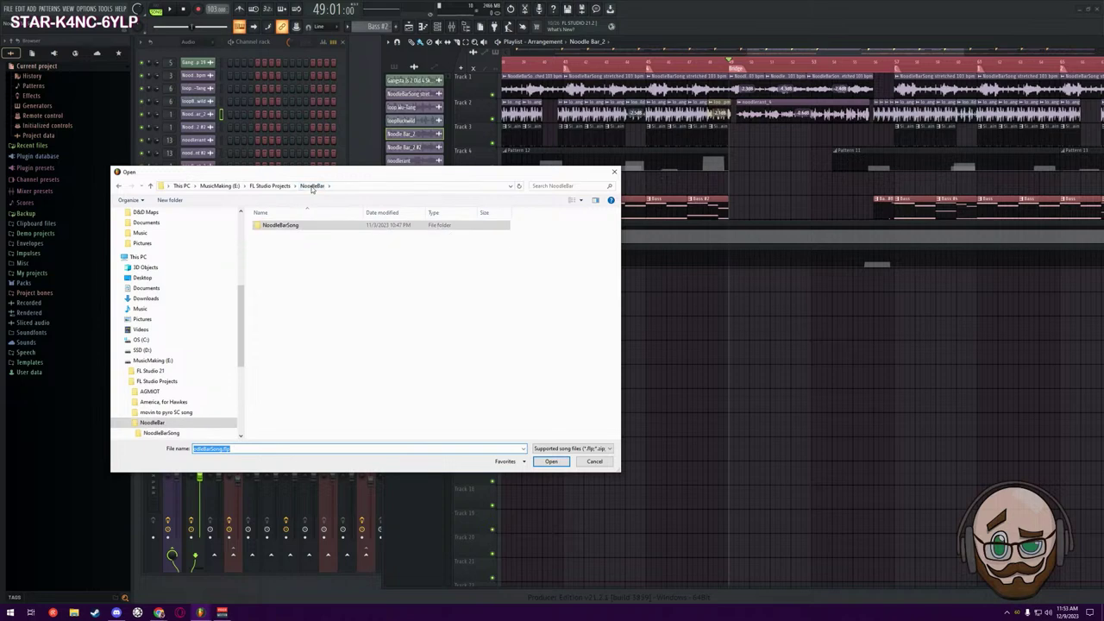
{"action": "left_click", "coordinate": [270, 185]}
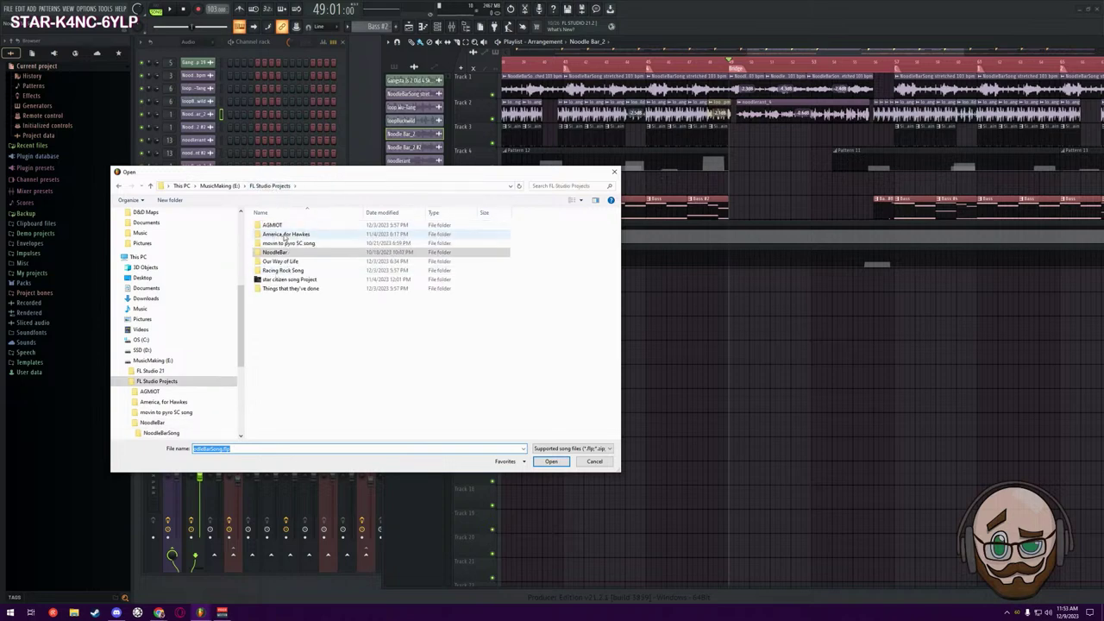
{"action": "double_click", "coordinate": [280, 281]}
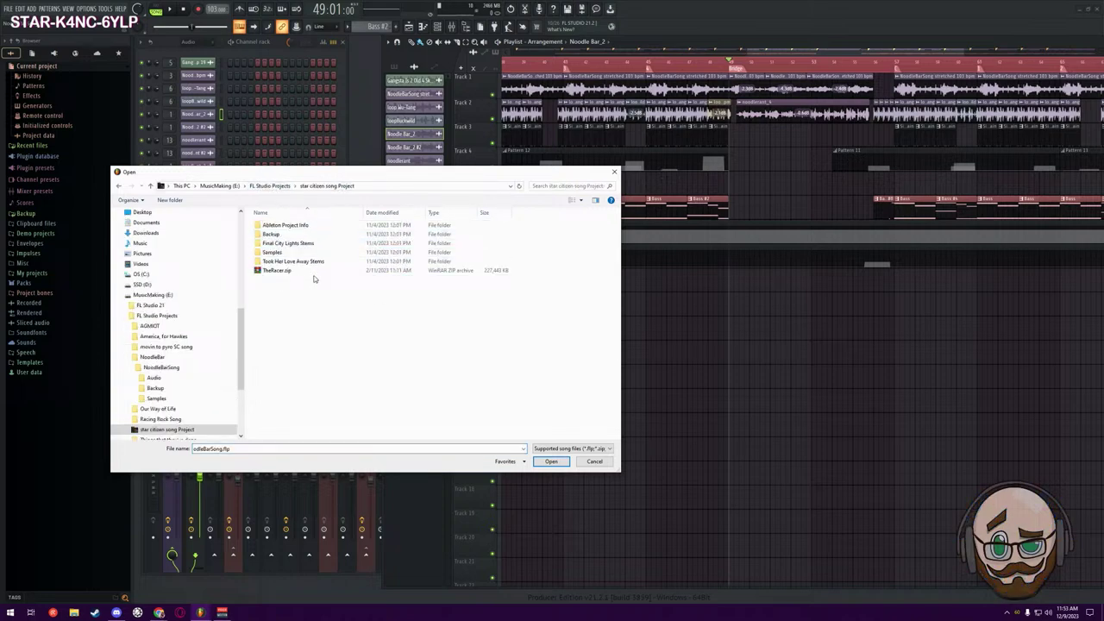
Check the Backup and Ableton Project Info folders for project files, and return to the FL Studio Projects folder
{"action": "double_click", "coordinate": [277, 235]}
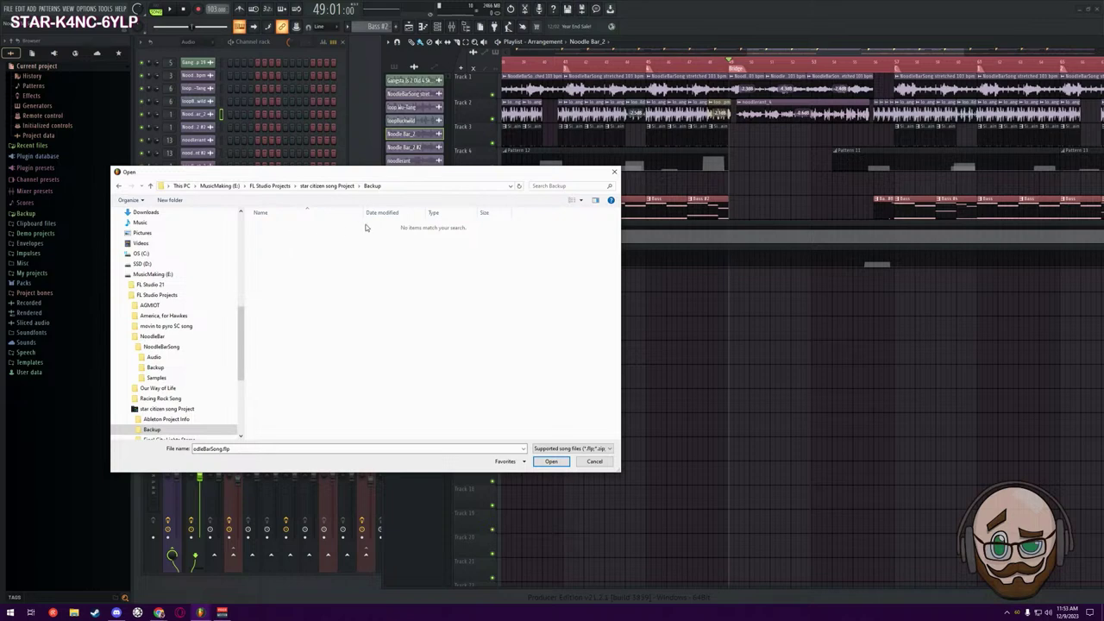
{"action": "left_click", "coordinate": [332, 186]}
{"action": "double_click", "coordinate": [291, 226]}
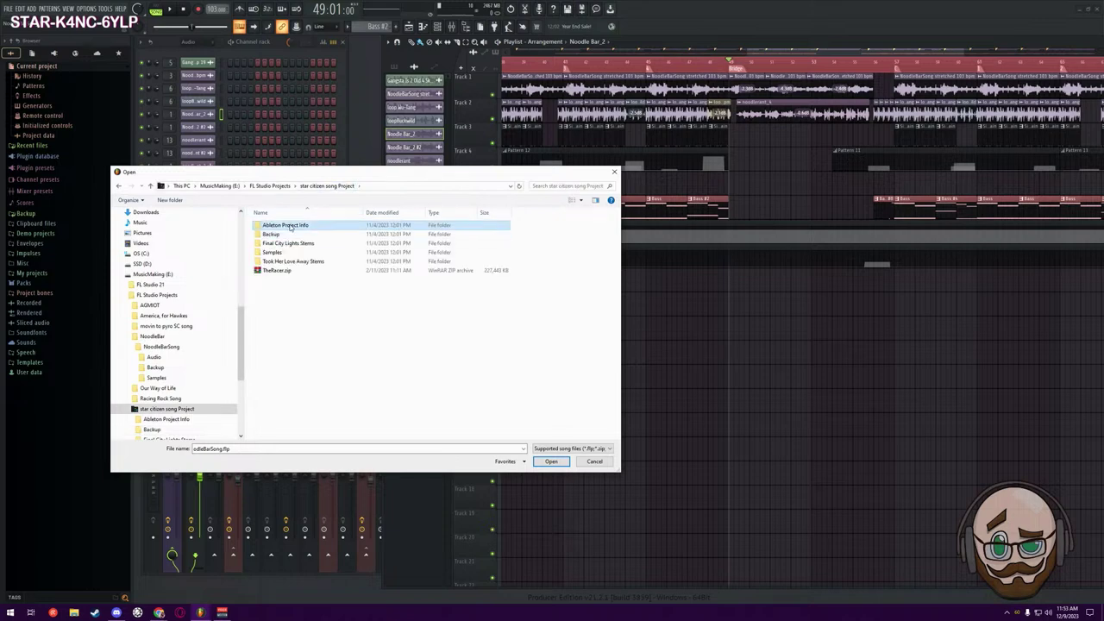
{"action": "left_click", "coordinate": [329, 186]}
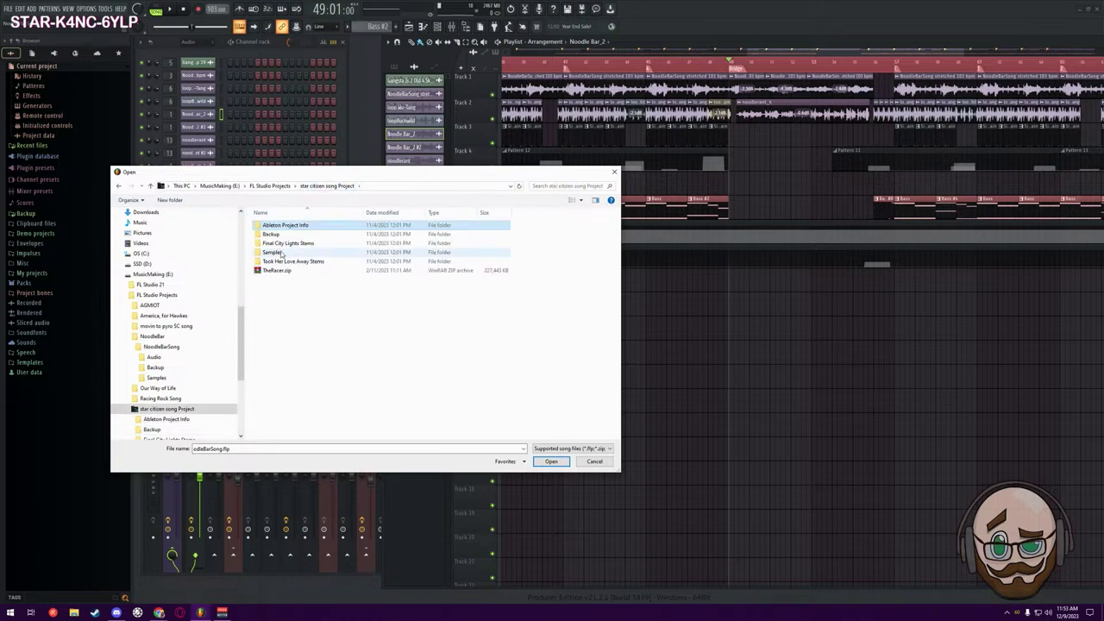
{"action": "left_click", "coordinate": [263, 186]}
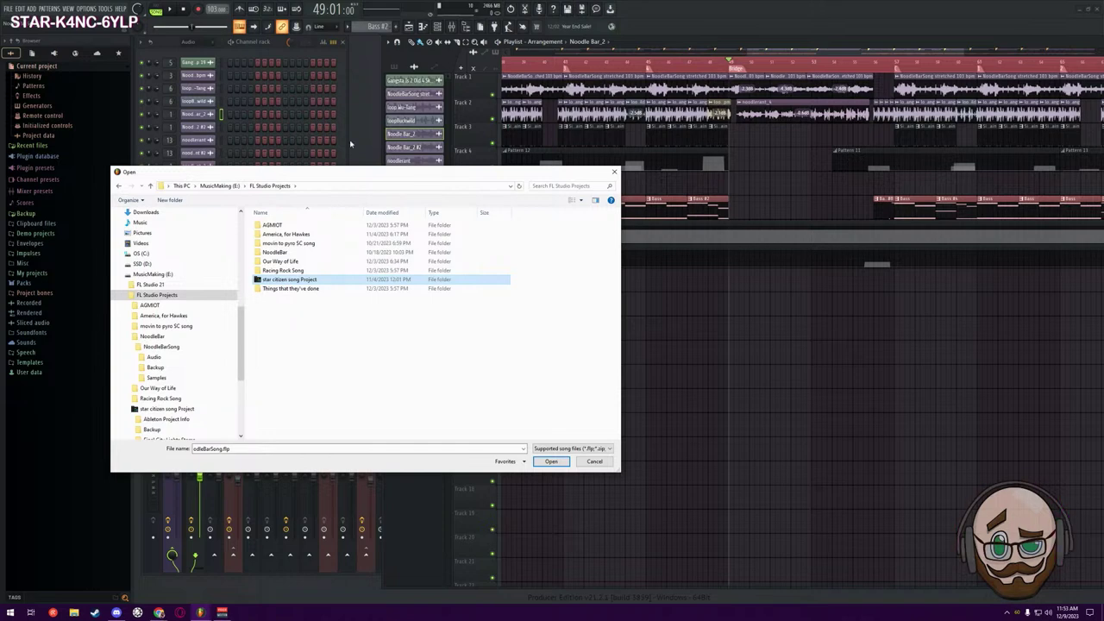
Switch to Chrome to view The Noodle Song lyrics, return to FL Studio, and cancel opening another project
{"action": "mouse_move", "coordinate": [158, 612]}
{"action": "left_click", "coordinate": [194, 592]}
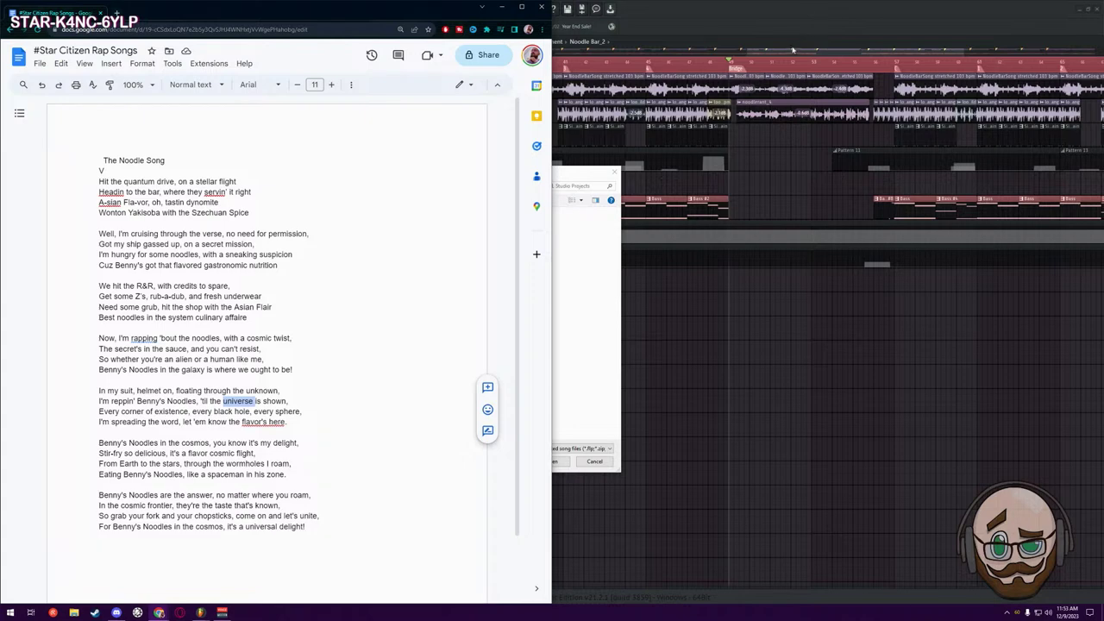
{"action": "left_click", "coordinate": [819, 58]}
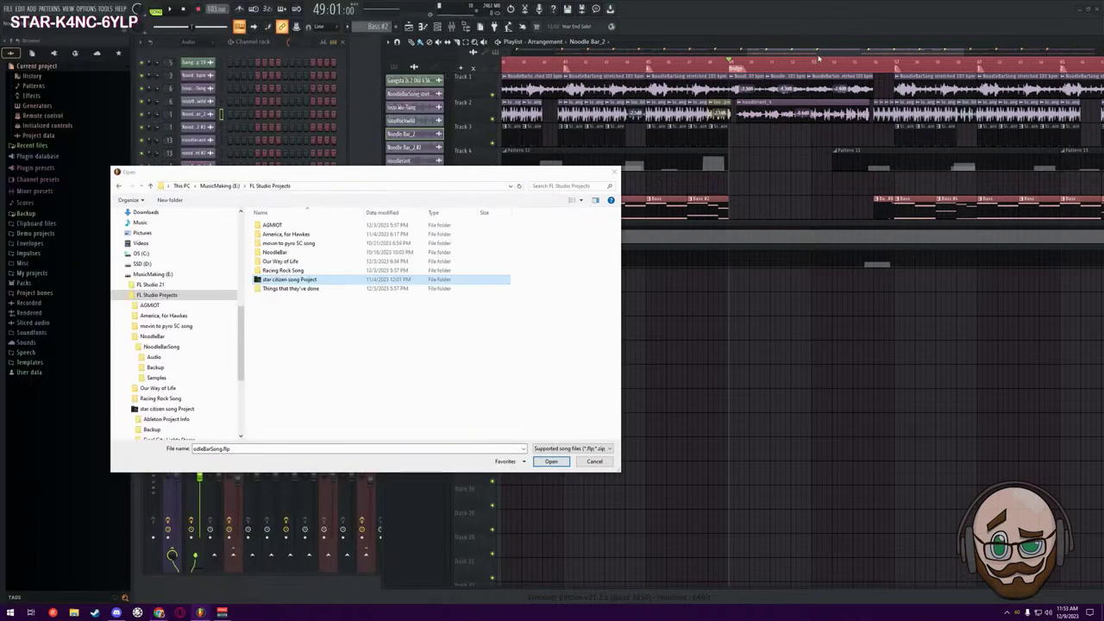
{"action": "left_click", "coordinate": [595, 462]}
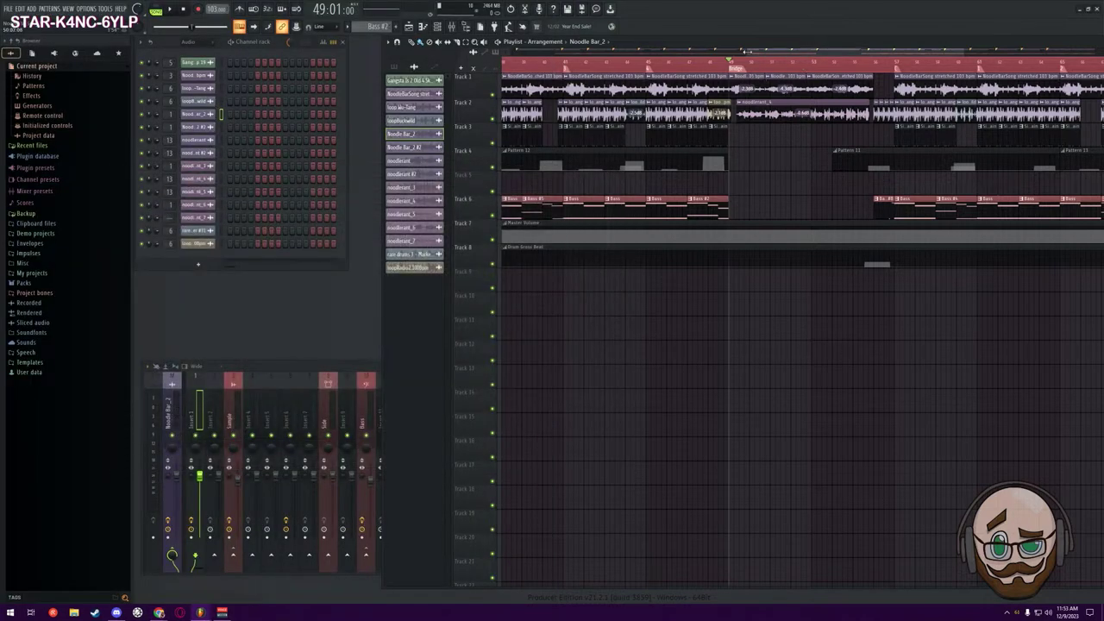
Play the Noodle Bar arrangement from the marker at bar 9
{"action": "scroll", "coordinate": [571, 132], "scroll_direction": "down", "scroll_amount": 3}
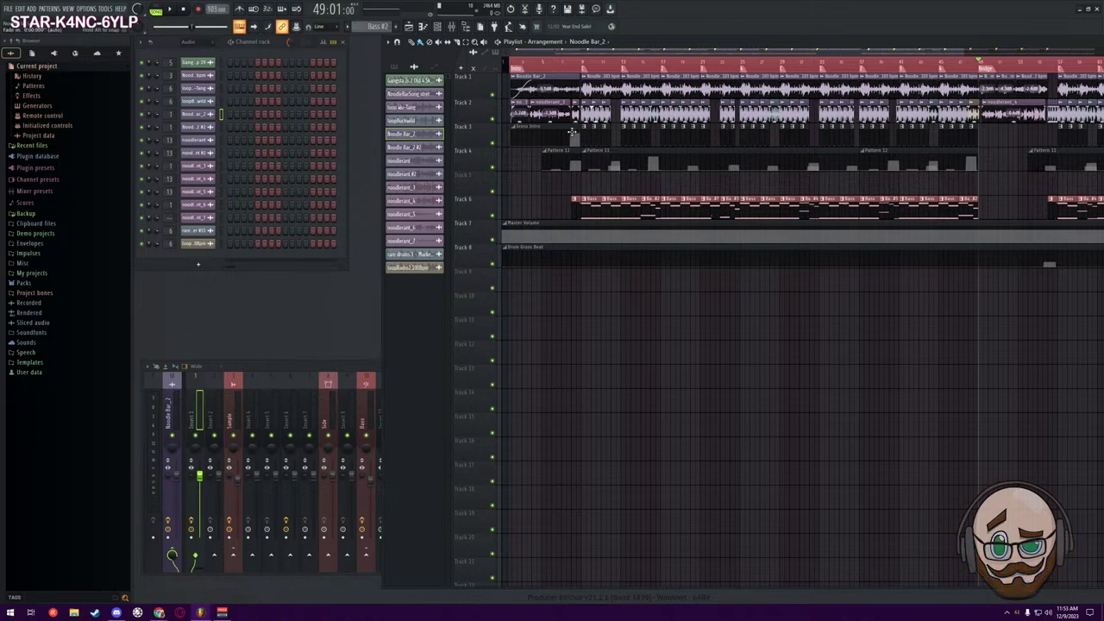
{"action": "left_click", "coordinate": [583, 66]}
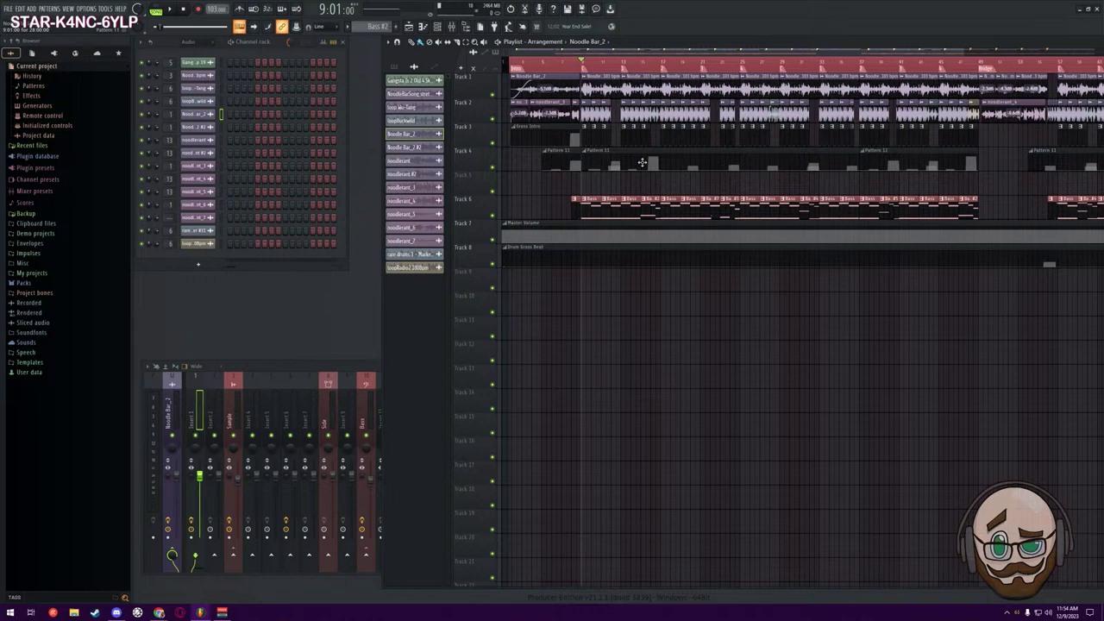
{"action": "key", "text": "space"}
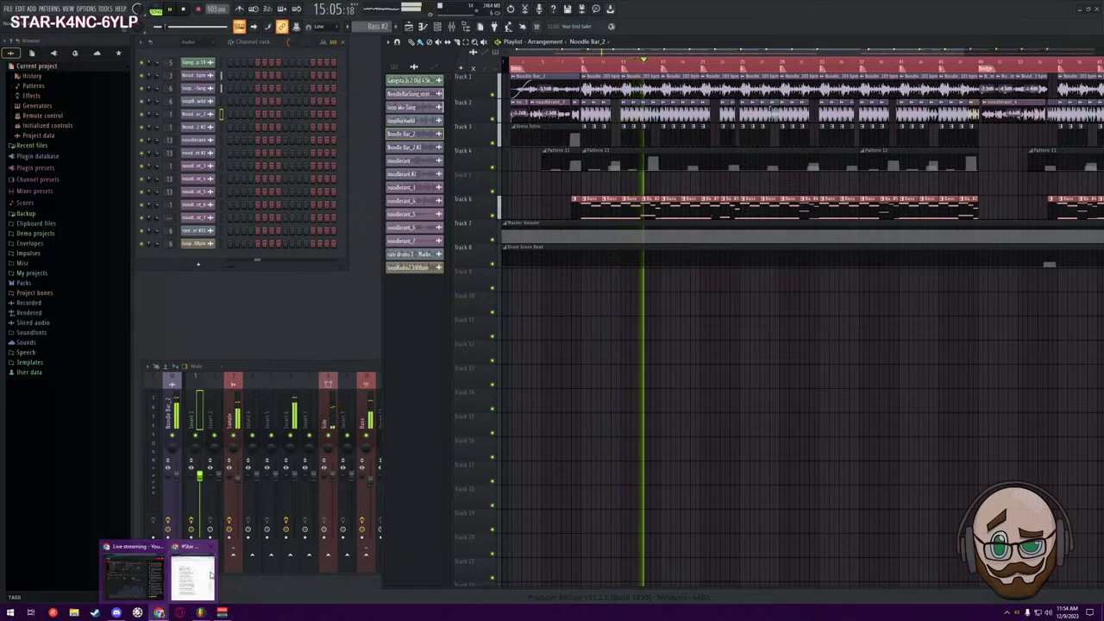
Switch to Chrome to follow The Noodle Song lyrics with "universe" deselected, and return to FL Studio to stop the playback
{"action": "left_click", "coordinate": [159, 611]}
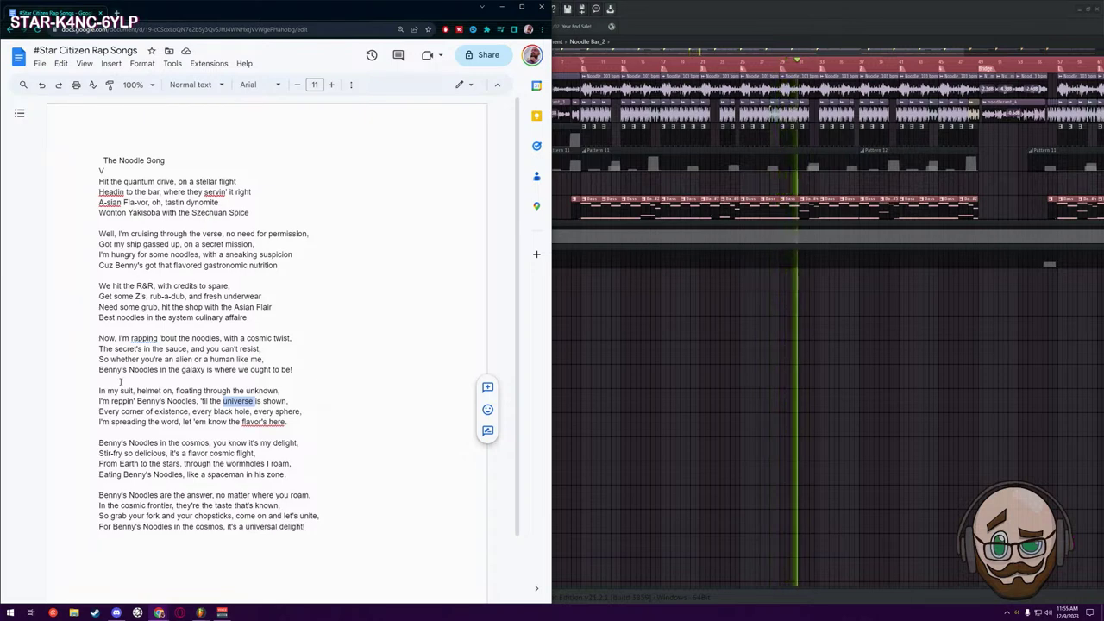
{"action": "left_click", "coordinate": [233, 380]}
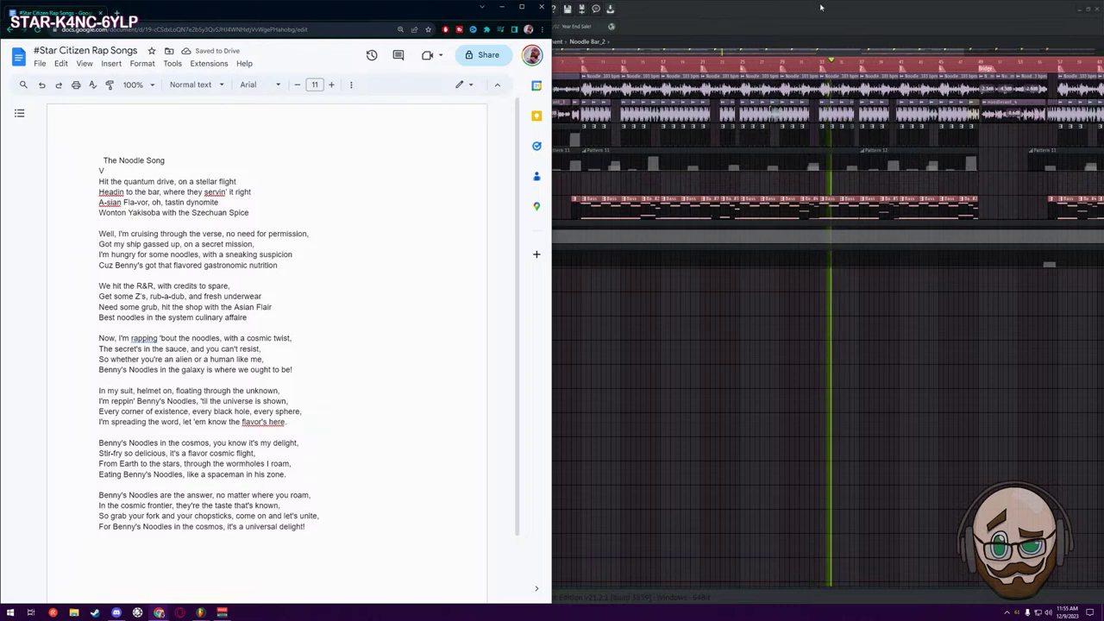
{"action": "left_click", "coordinate": [625, 136]}
{"action": "key", "text": "space"}
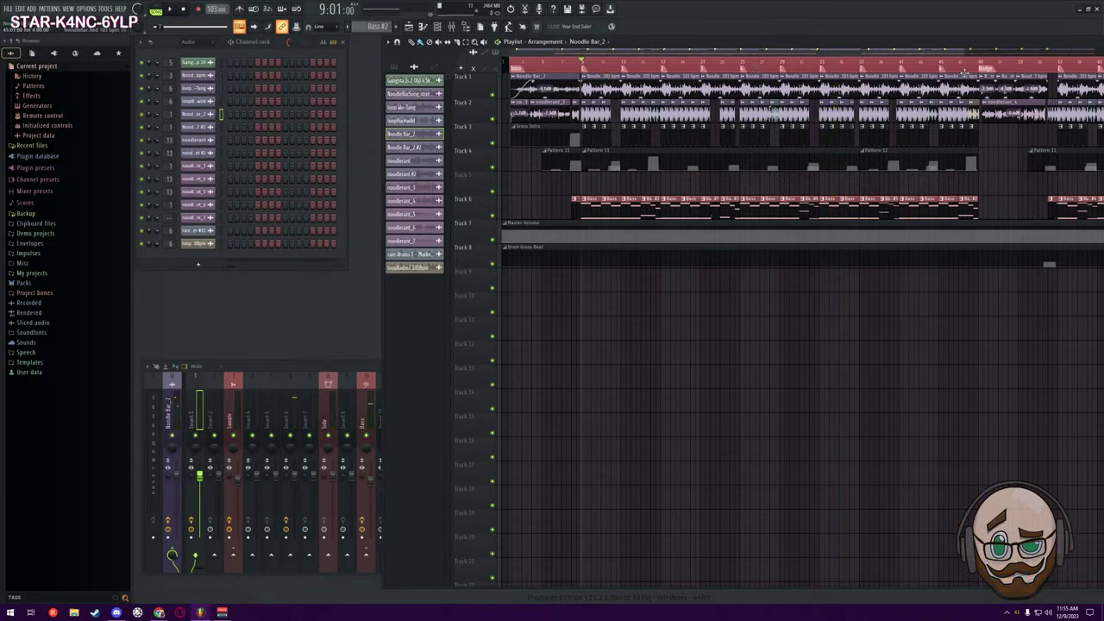
Place the playhead at the song's end and switch the position display to minutes and seconds to check the length
{"action": "scroll", "coordinate": [554, 53], "scroll_direction": "right", "scroll_amount": 10}
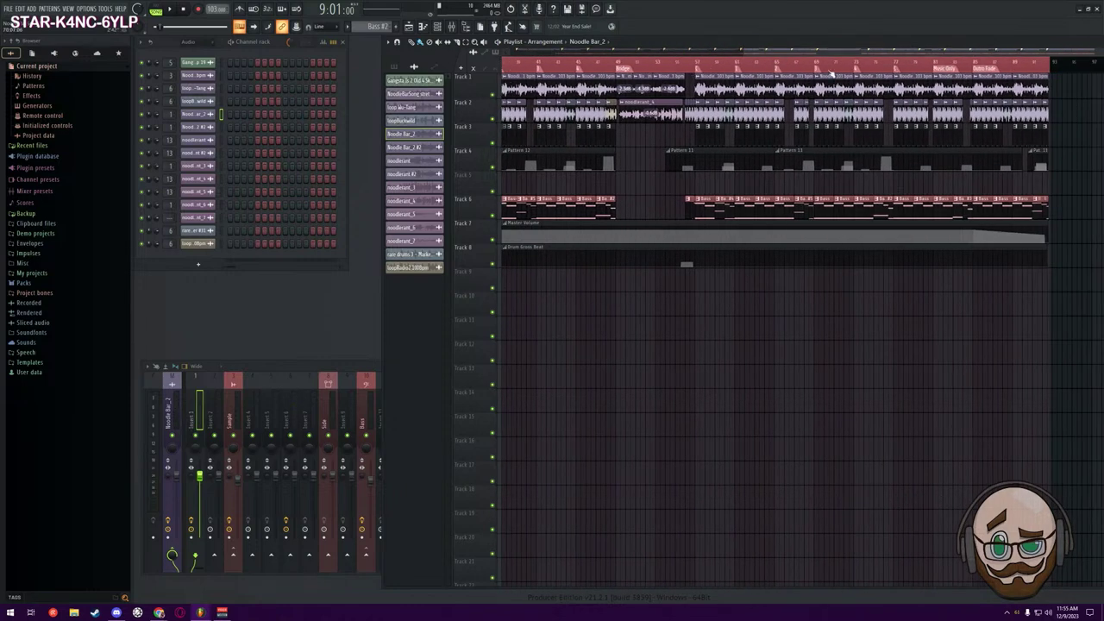
{"action": "left_click_drag", "start_coordinate": [880, 54], "coordinate": [639, 40]}
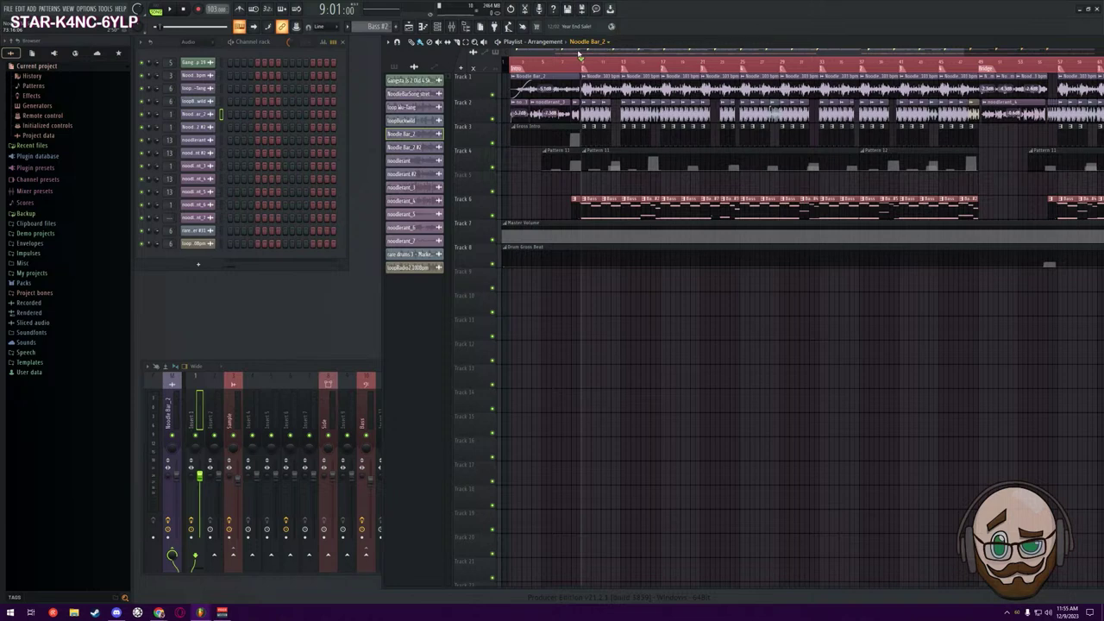
{"action": "left_click_drag", "start_coordinate": [562, 52], "coordinate": [779, 39]}
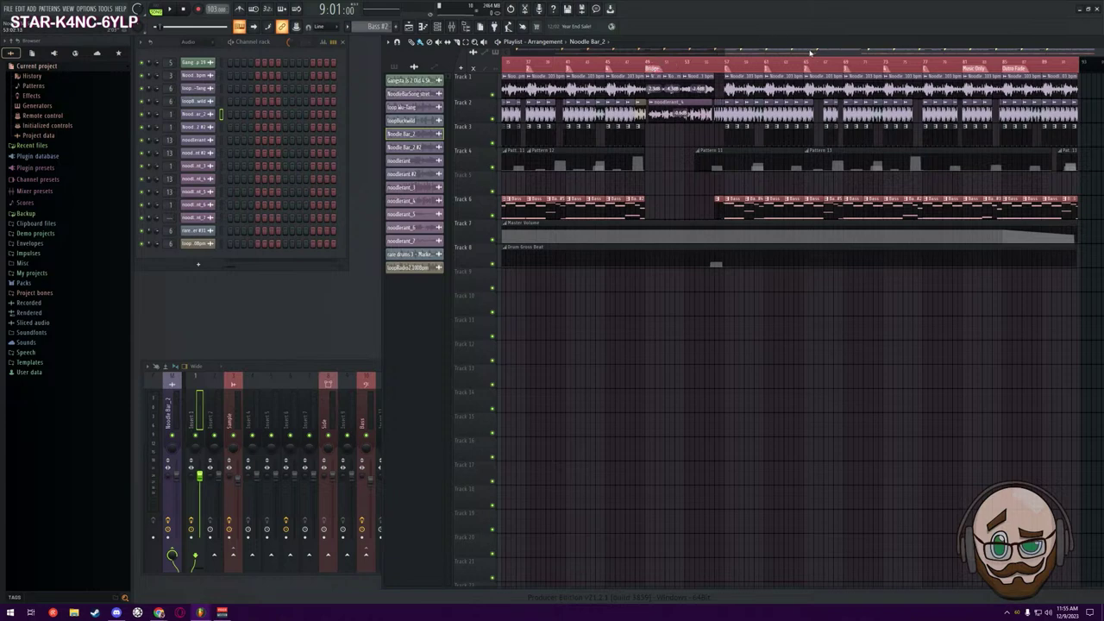
{"action": "left_click", "coordinate": [986, 63]}
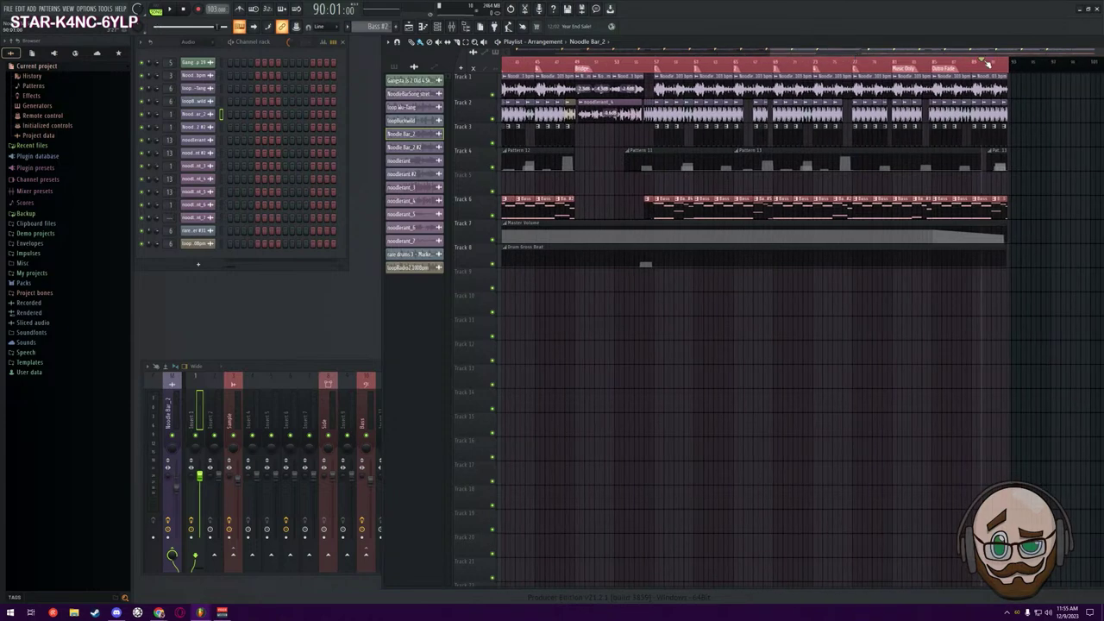
{"action": "left_click_drag", "start_coordinate": [988, 64], "coordinate": [1007, 67]}
{"action": "left_click", "coordinate": [330, 8]}
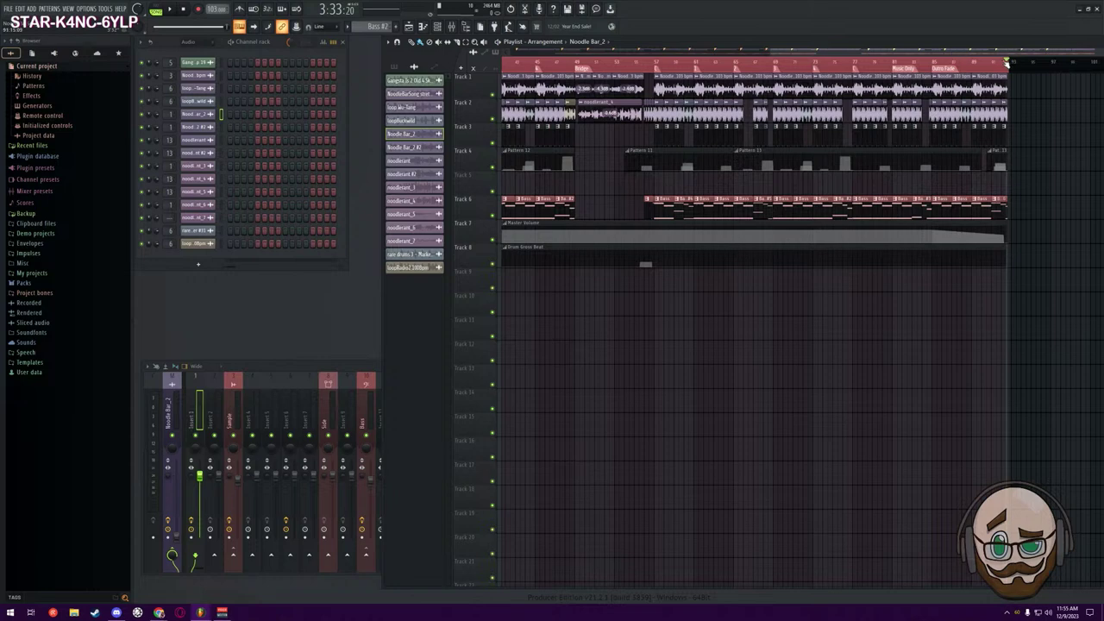
{"action": "left_click_drag", "start_coordinate": [1007, 66], "coordinate": [743, 80]}
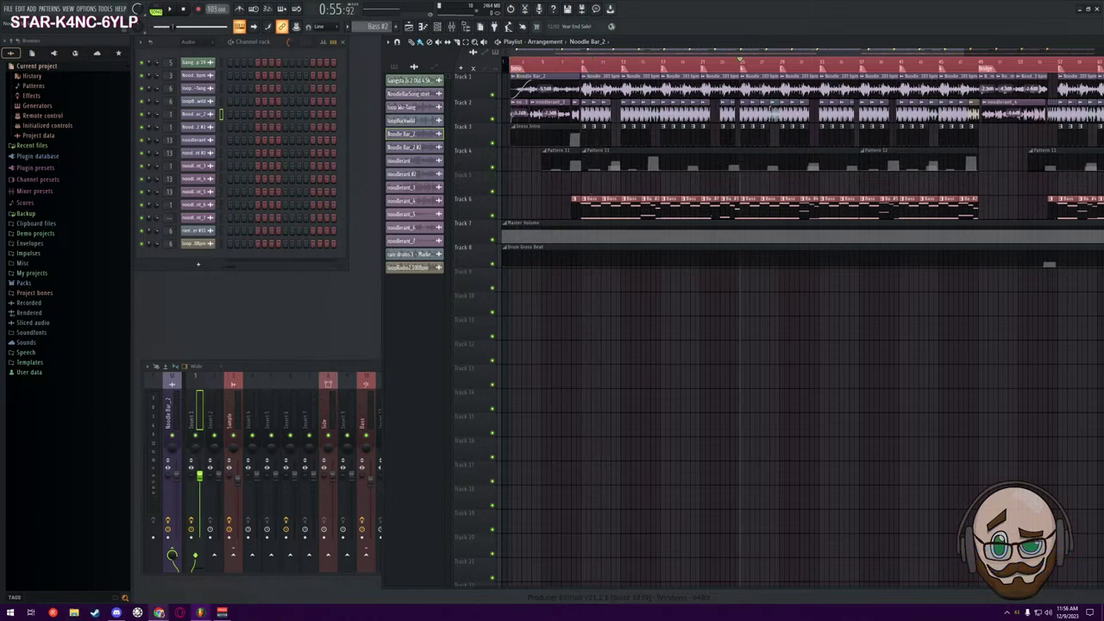
Review The Noodle Song lyrics in the "#Star Citizen Rap Songs" Google Docs document, and return to FL Studio
{"action": "mouse_move", "coordinate": [157, 612]}
{"action": "left_click", "coordinate": [191, 570]}
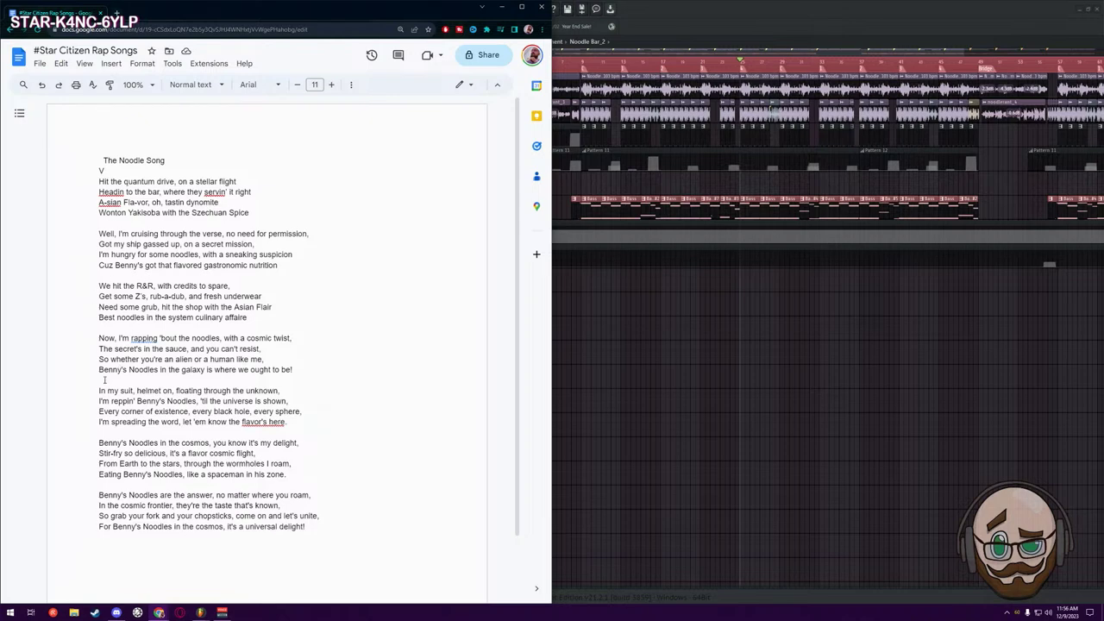
{"action": "scroll", "coordinate": [119, 480], "scroll_direction": "down", "scroll_amount": 2}
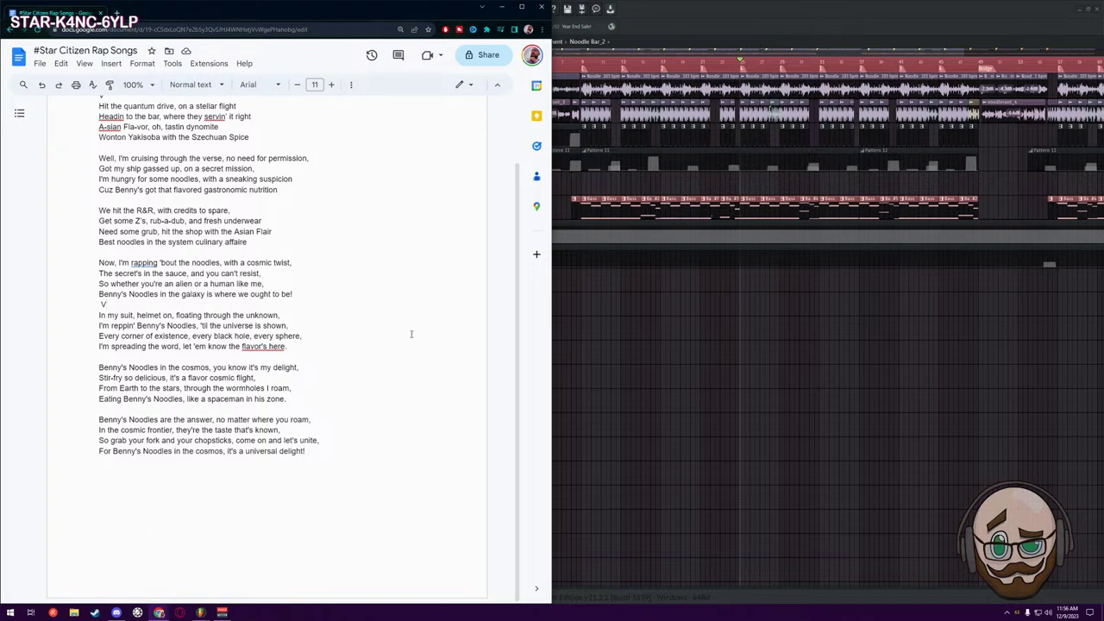
{"action": "scroll", "coordinate": [365, 476], "scroll_direction": "up", "scroll_amount": 2}
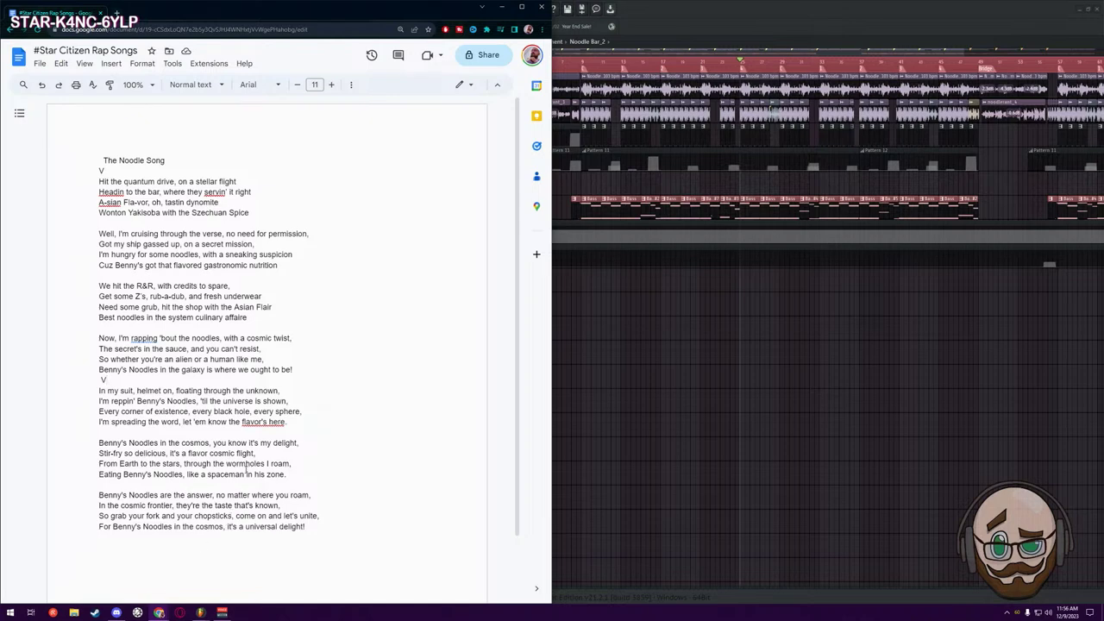
{"action": "left_click", "coordinate": [695, 12]}
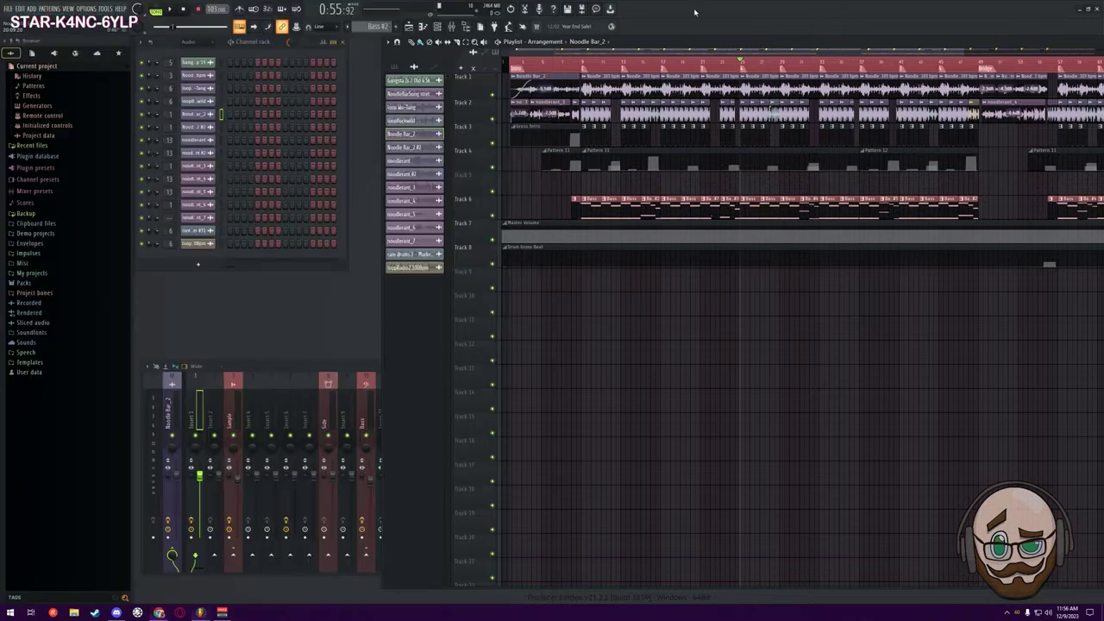
Open the "It's our way of life" project in place of the noodle bar song
{"action": "left_click", "coordinate": [10, 7]}
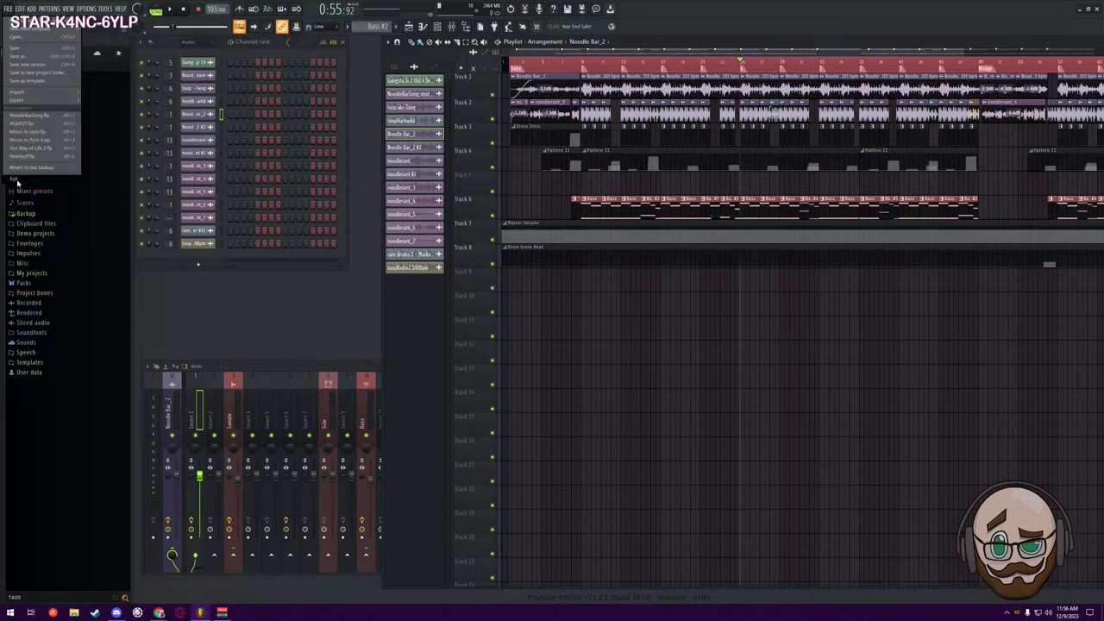
{"action": "left_click", "coordinate": [517, 282]}
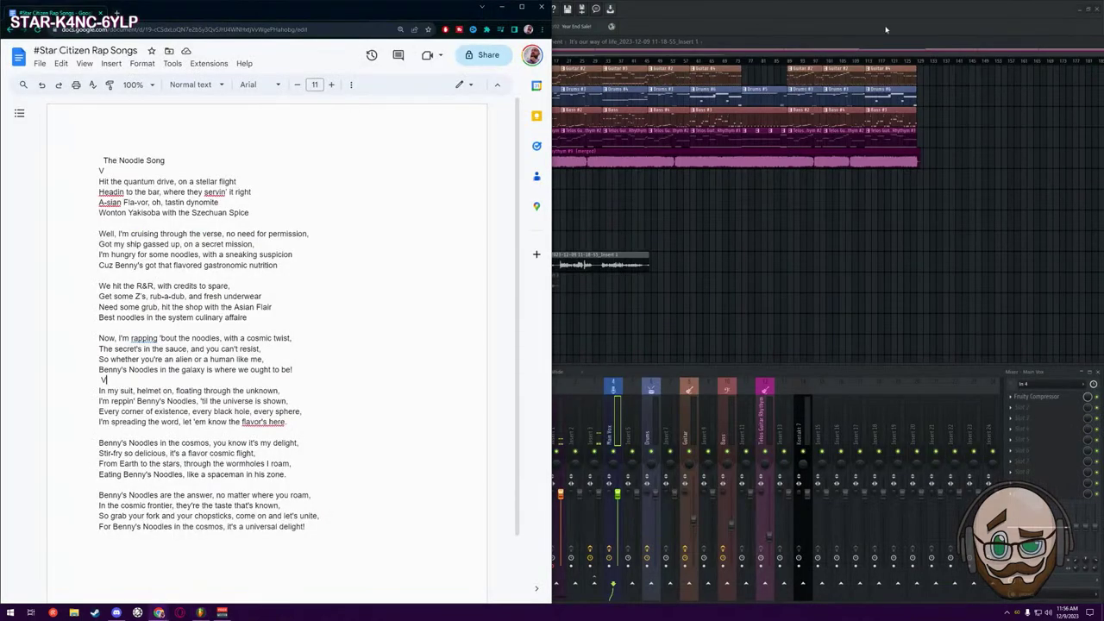
{"action": "left_click", "coordinate": [886, 31]}
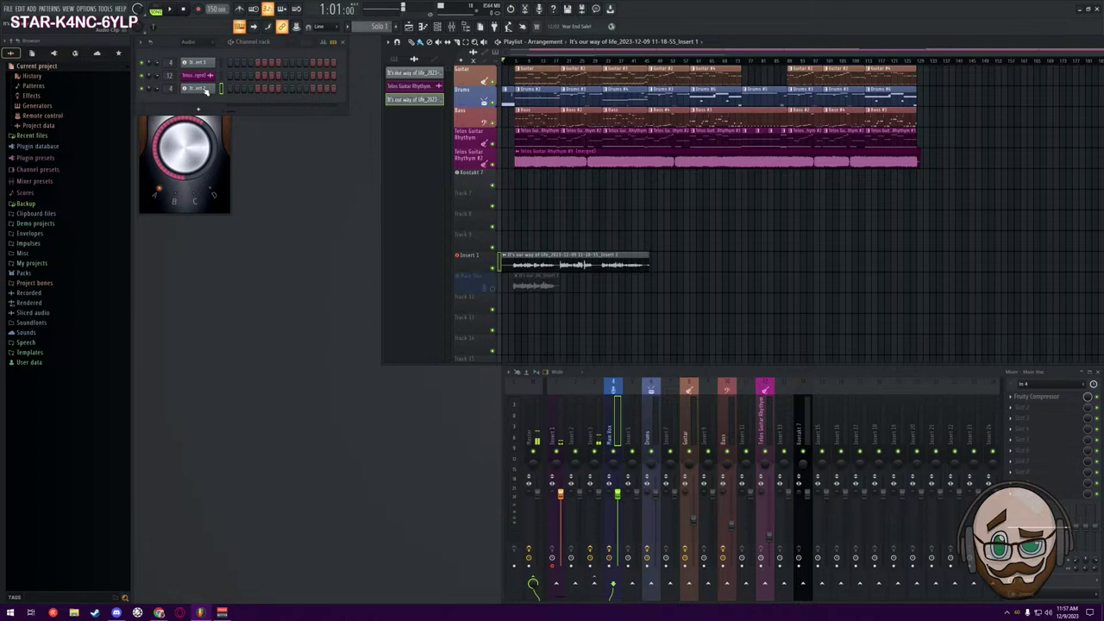
Play the song briefly from the start, and delete the channel of the 11-18-55 vocal recording on Insert 1
{"action": "key", "text": "space"}
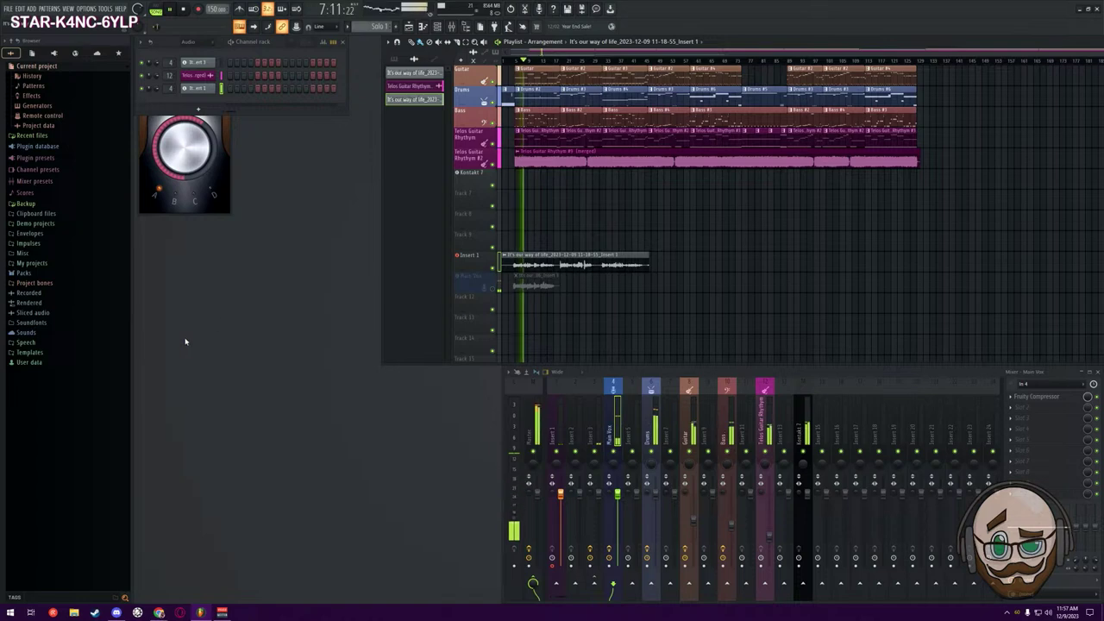
{"action": "key", "text": "space"}
{"action": "right_click", "coordinate": [194, 89]}
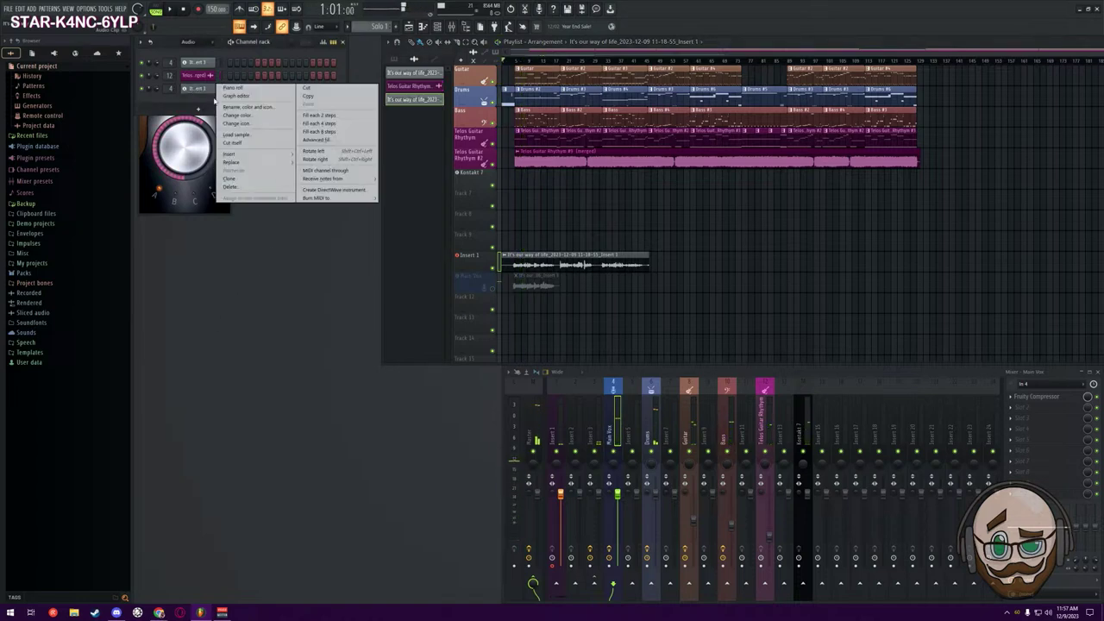
{"action": "left_click", "coordinate": [231, 187]}
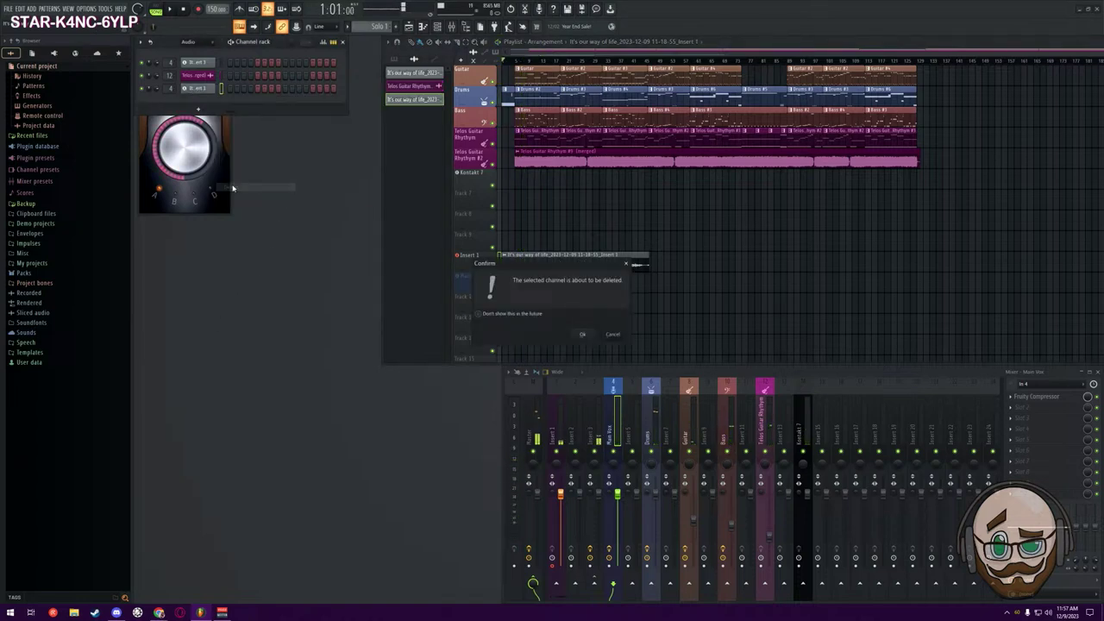
{"action": "left_click", "coordinate": [584, 336]}
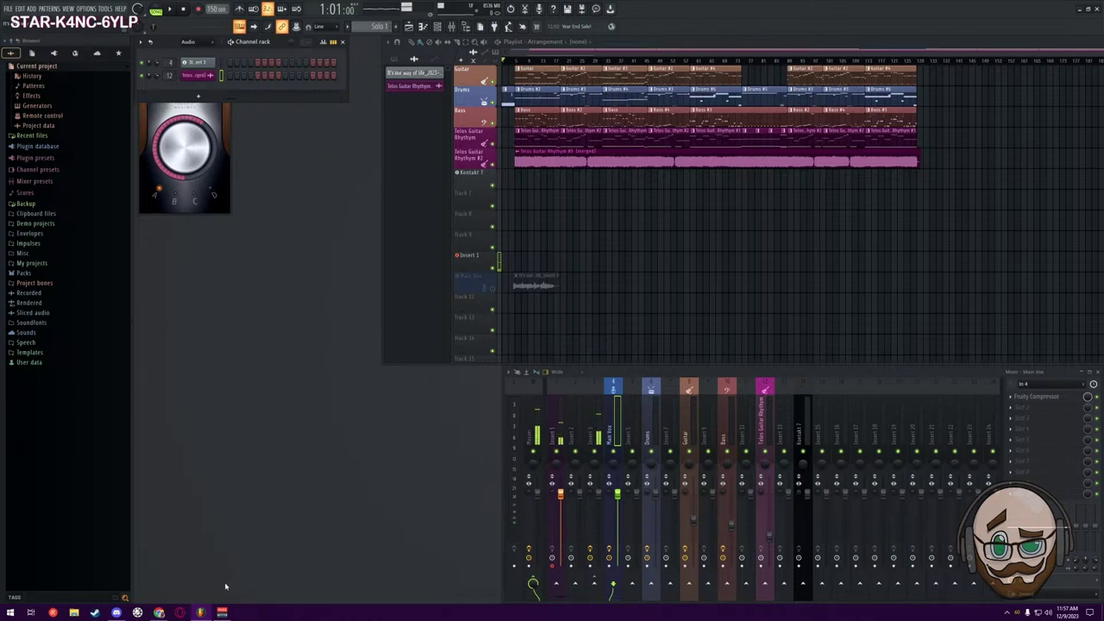
{"action": "mouse_move", "coordinate": [158, 613]}
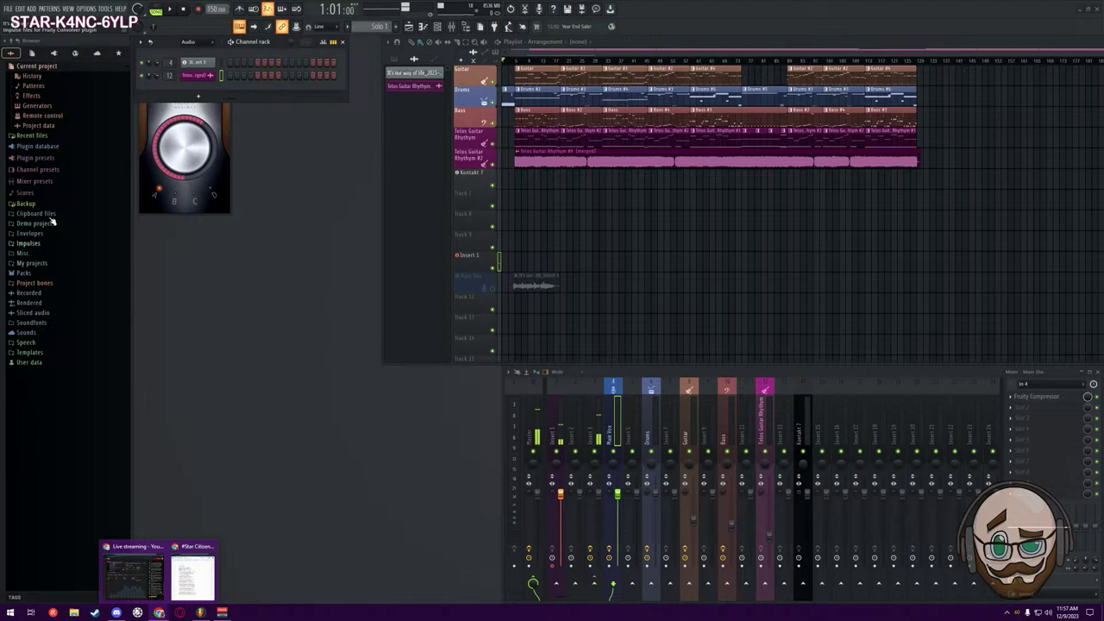
{"action": "left_click", "coordinate": [148, 557]}
{"action": "left_click_drag", "start_coordinate": [272, 22], "coordinate": [207, 617]}
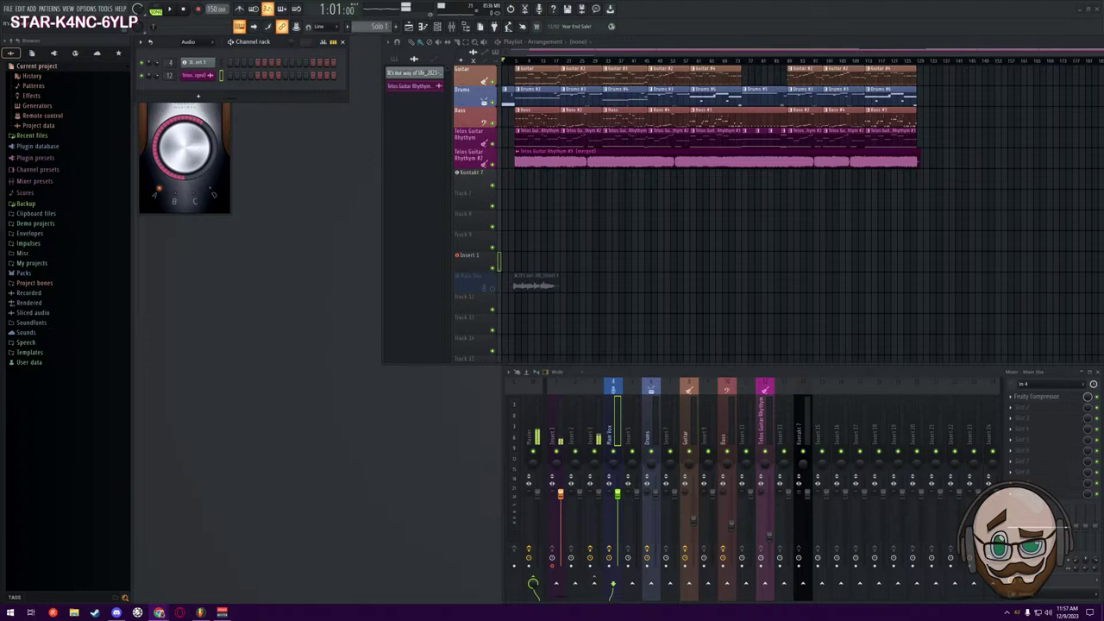
{"action": "left_click", "coordinate": [373, 444]}
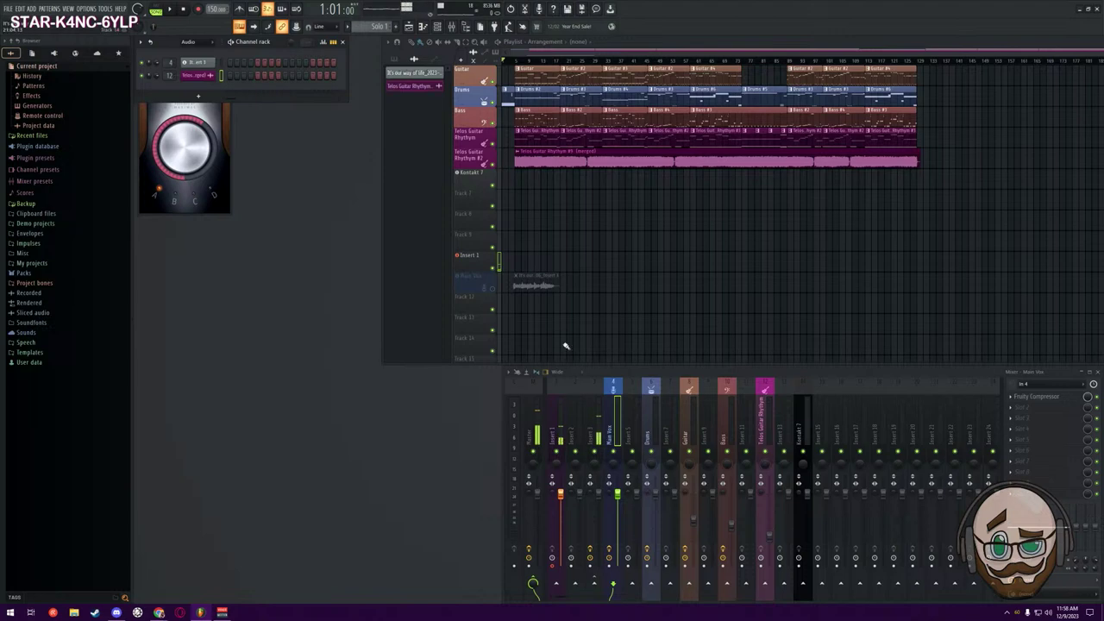
Enable recording and start recording a vocal take on the Insert 1 track from the song's beginning
{"action": "left_click", "coordinate": [457, 255]}
{"action": "right_click", "coordinate": [198, 9]}
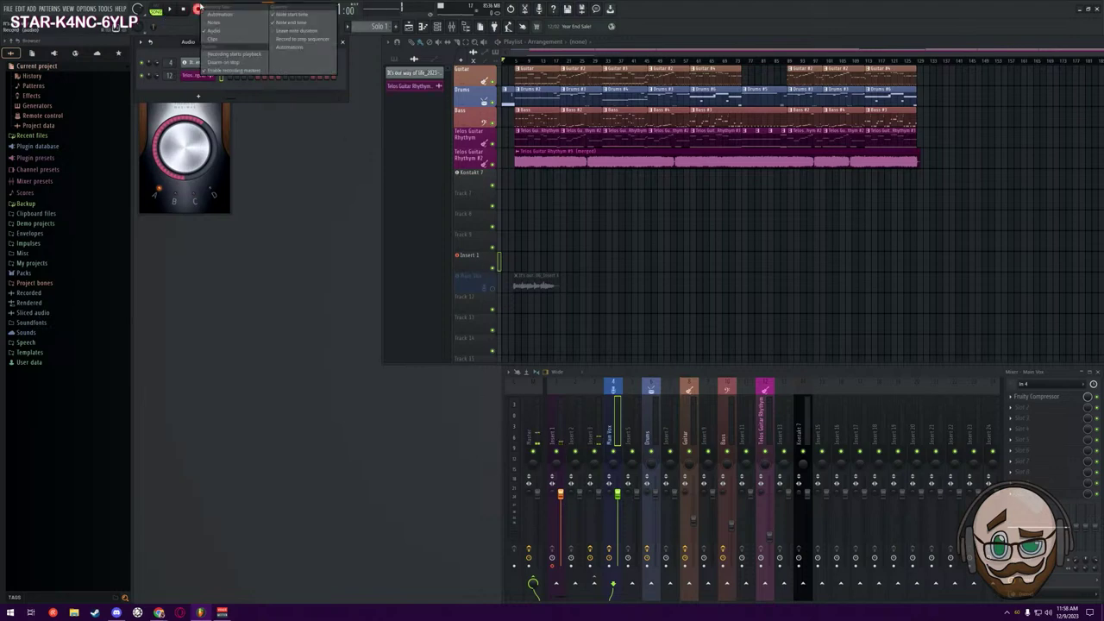
{"action": "left_click", "coordinate": [162, 29]}
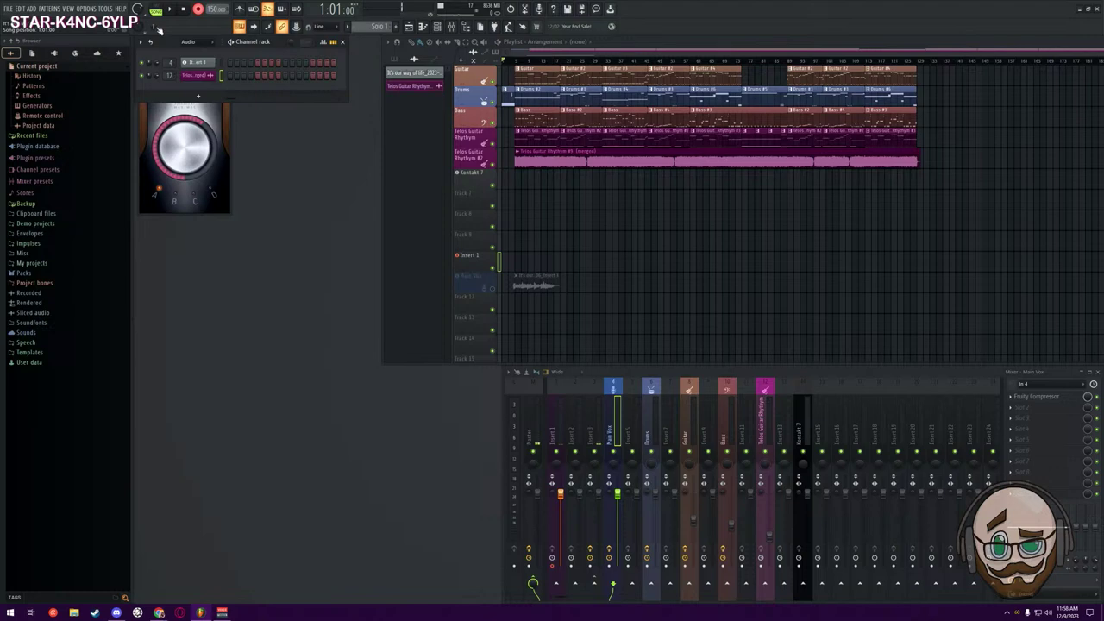
{"action": "key", "text": "space"}
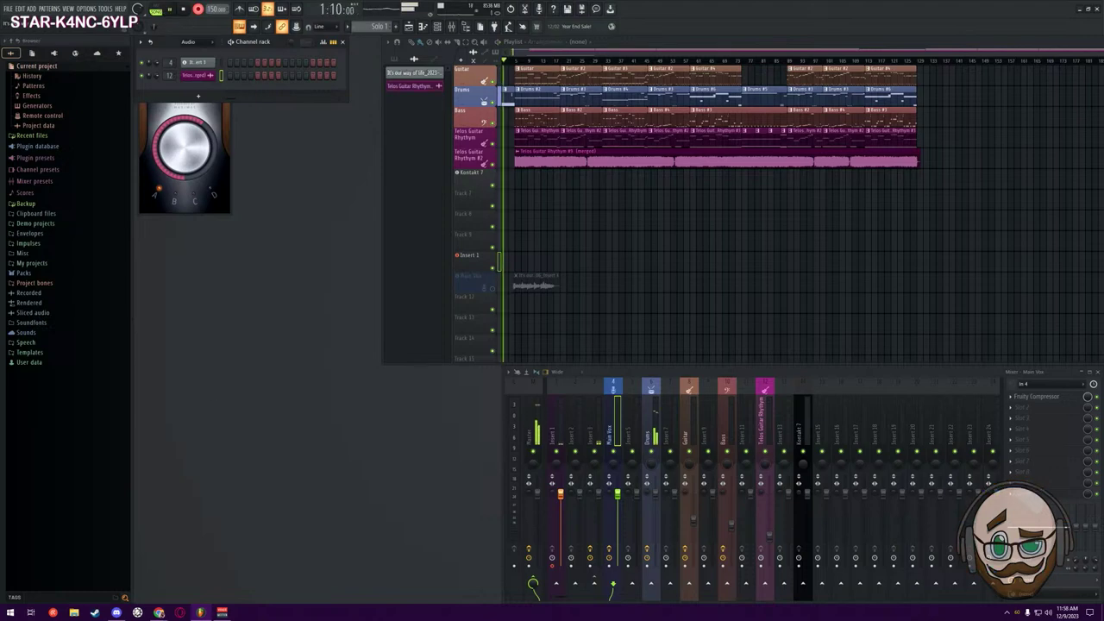
Follow the "Ode to the Miners" lyrics in the "#Star Citizen Country Songs" document while recording, and stop the take in FL Studio
{"action": "key", "text": "alt+Tab"}
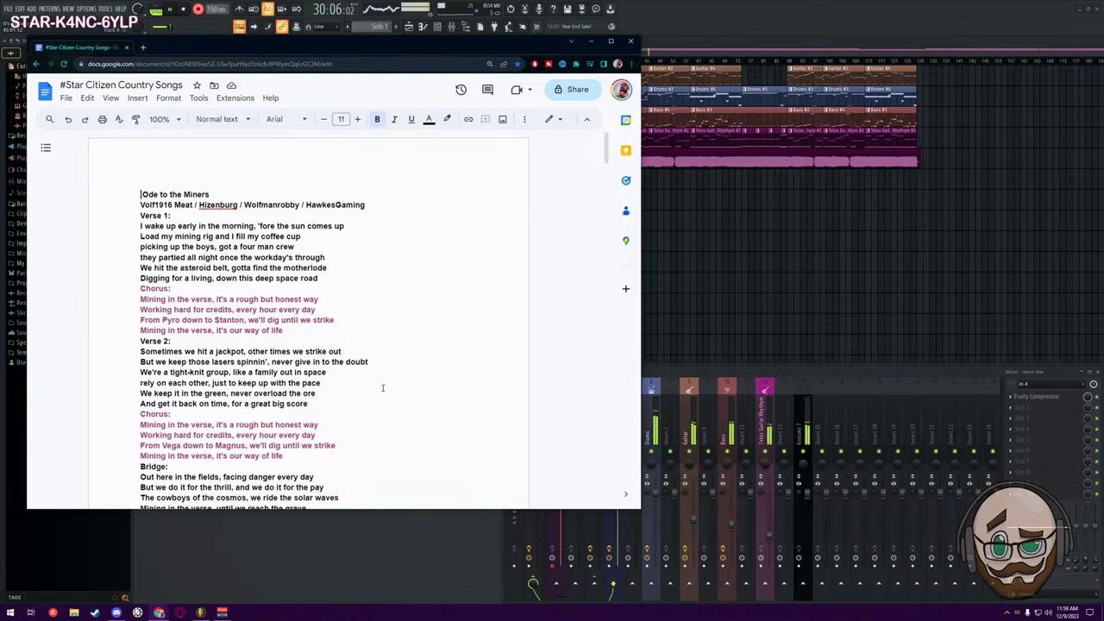
{"action": "scroll", "coordinate": [383, 389], "scroll_direction": "down", "scroll_amount": 3}
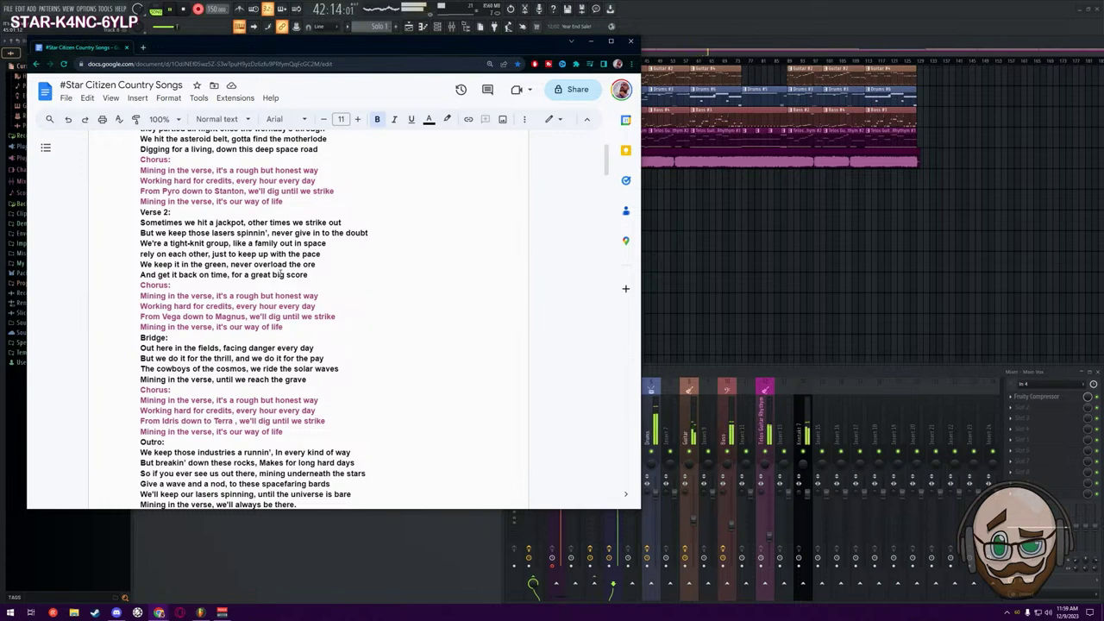
{"action": "left_click", "coordinate": [756, 15]}
{"action": "key", "text": "space"}
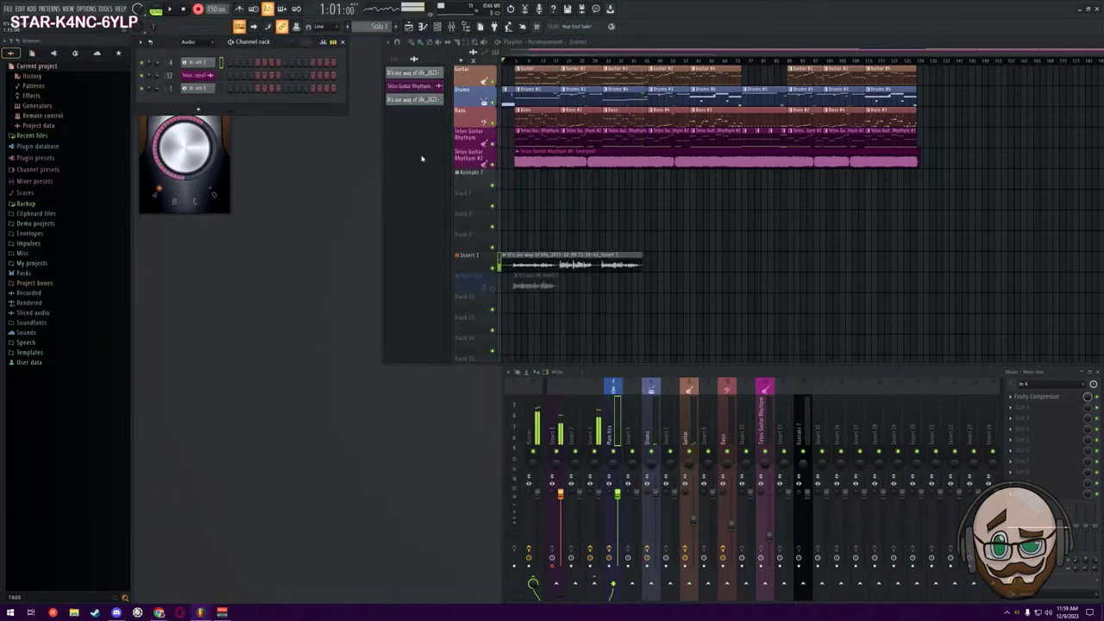
Delete the channel of the new vocal take and remove the muted clip on the track below Insert 1
{"action": "right_click", "coordinate": [196, 88]}
{"action": "left_click", "coordinate": [228, 188]}
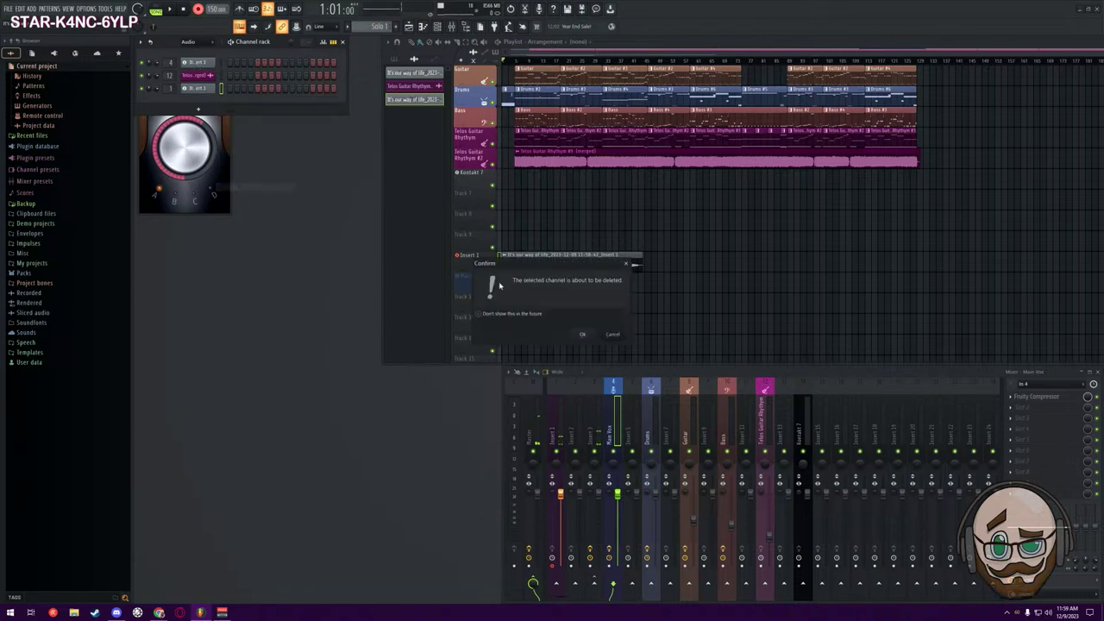
{"action": "left_click", "coordinate": [582, 334]}
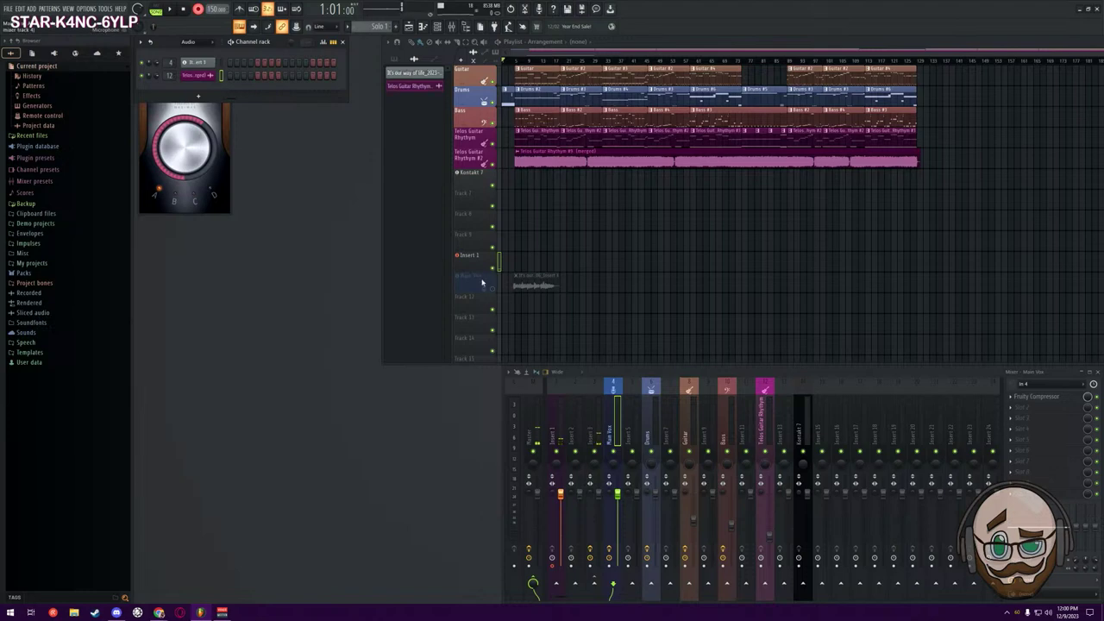
{"action": "right_click", "coordinate": [542, 280]}
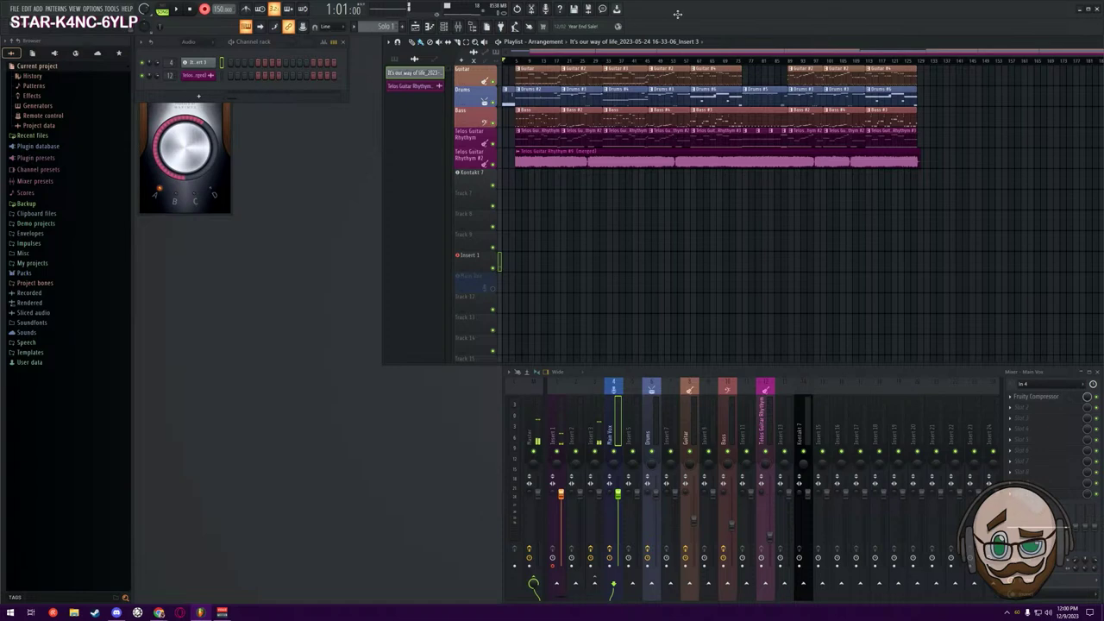
Restore and shrink the FL Studio window beside the country songs lyrics document, and snap the document to half the screen
{"action": "left_click_drag", "start_coordinate": [679, 10], "coordinate": [735, 154]}
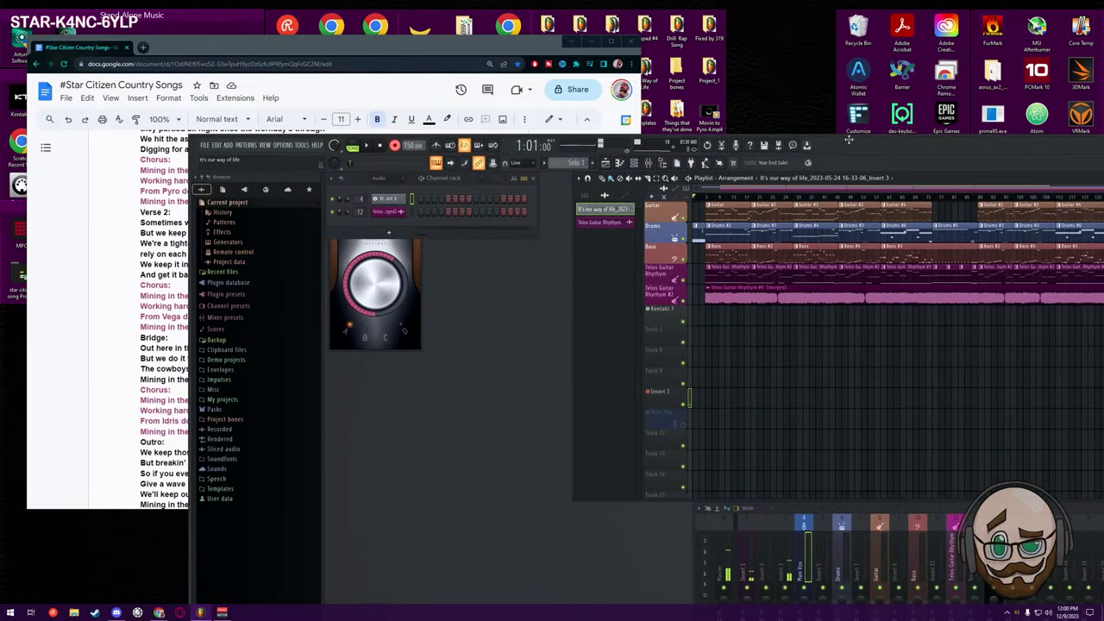
{"action": "left_click", "coordinate": [906, 192]}
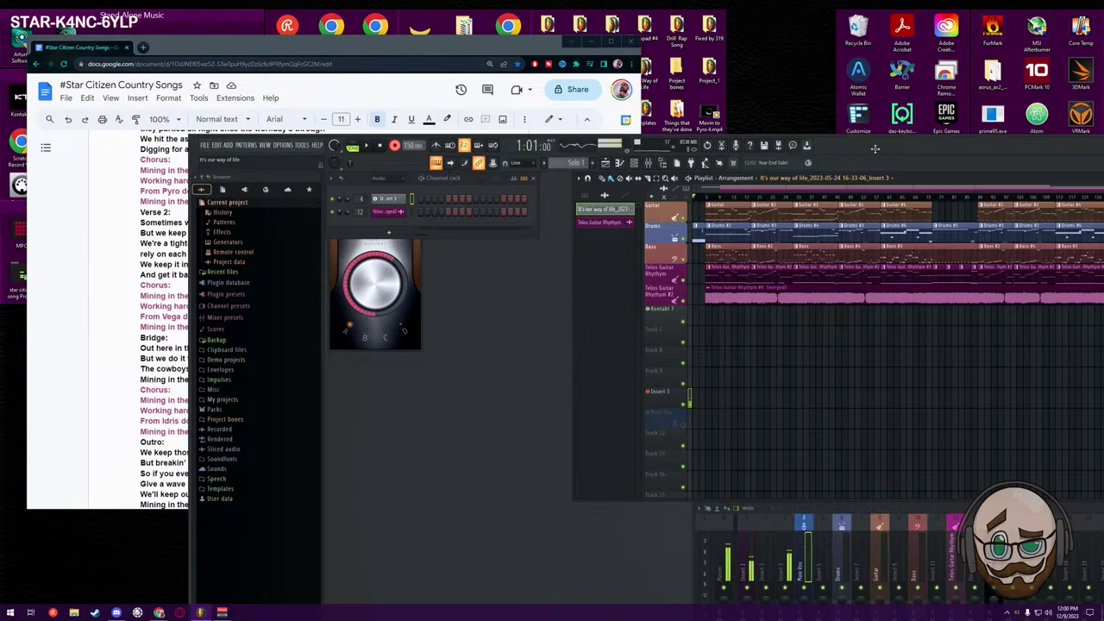
{"action": "left_click_drag", "start_coordinate": [874, 148], "coordinate": [798, 203]}
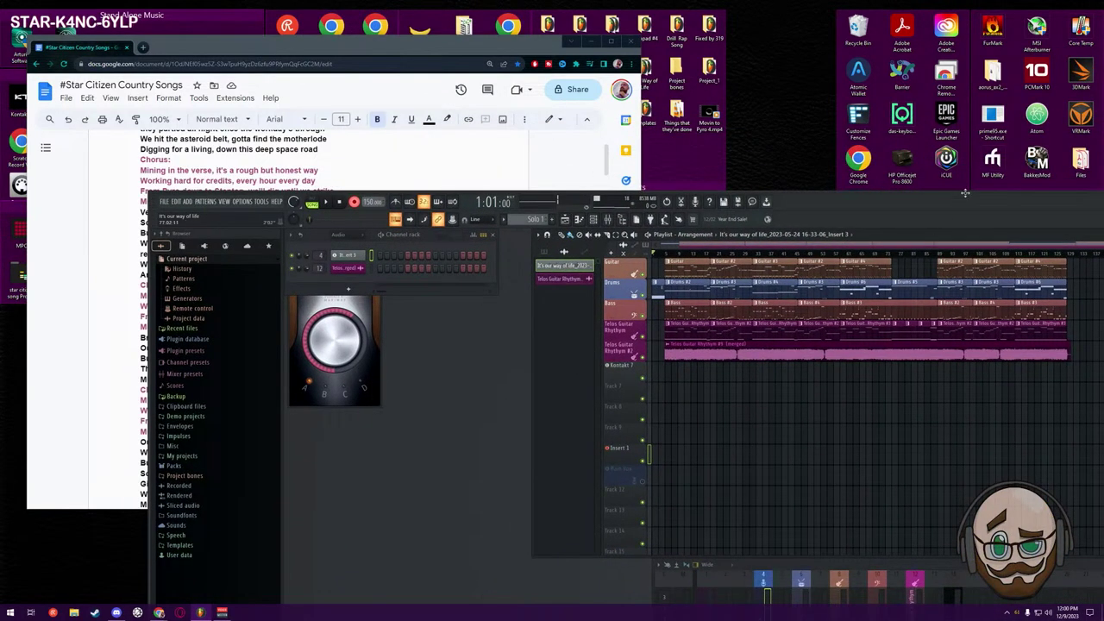
{"action": "left_click_drag", "start_coordinate": [961, 208], "coordinate": [794, 140]}
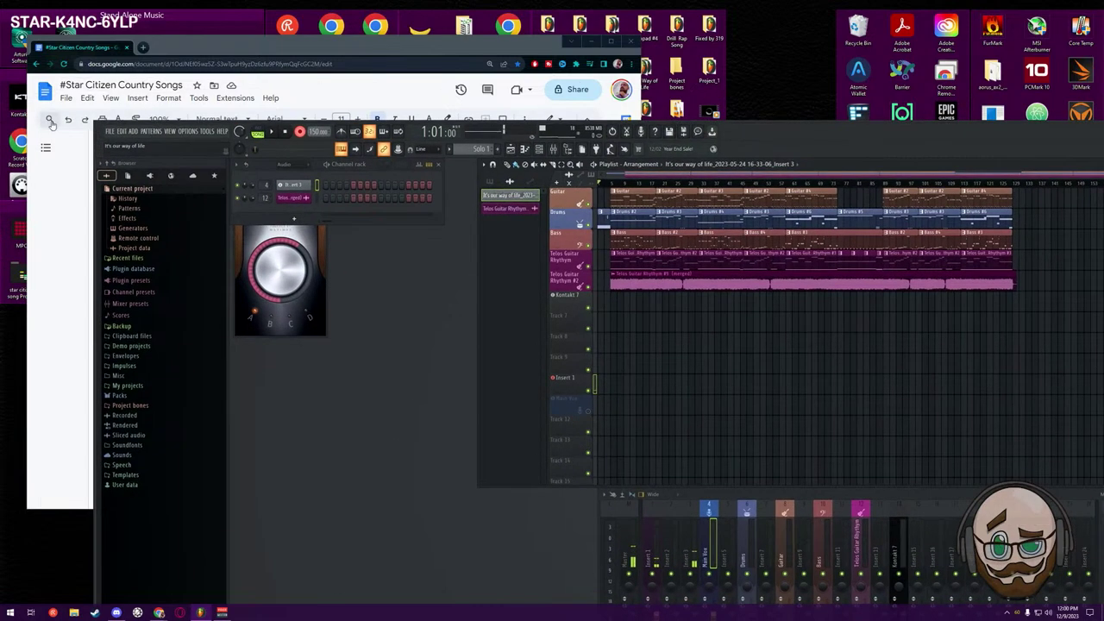
{"action": "left_click_drag", "start_coordinate": [96, 121], "coordinate": [617, 87]}
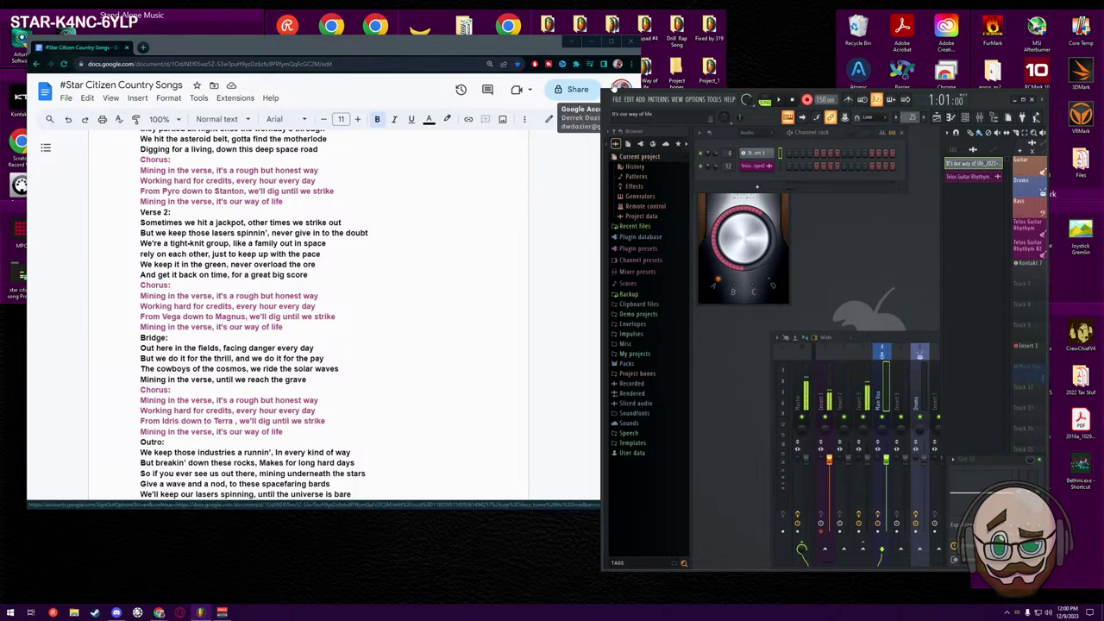
{"action": "key", "text": "super+Left"}
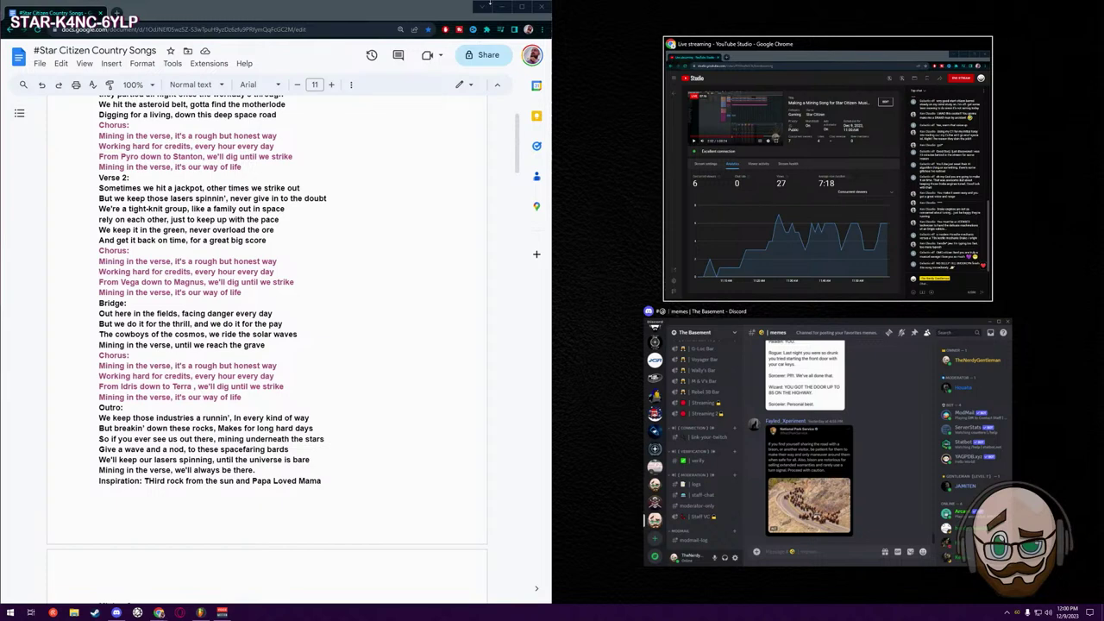
Bring FL Studio forward, move it over toward the lyrics document, and enlarge its window to fill the remaining screen area
{"action": "left_click", "coordinate": [582, 74]}
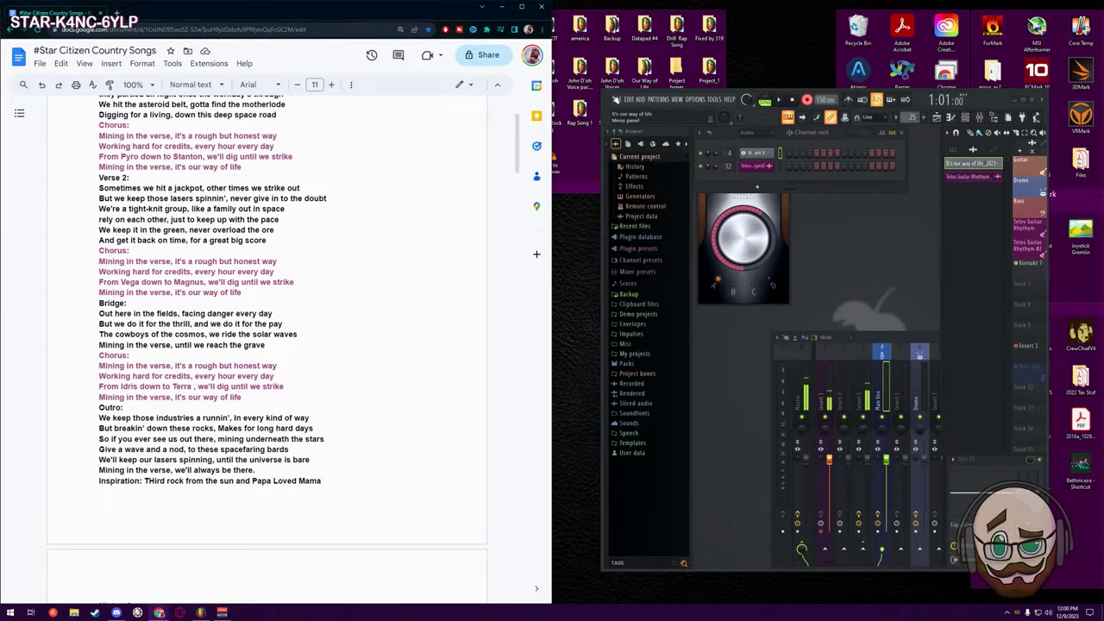
{"action": "key", "text": "super+Right"}
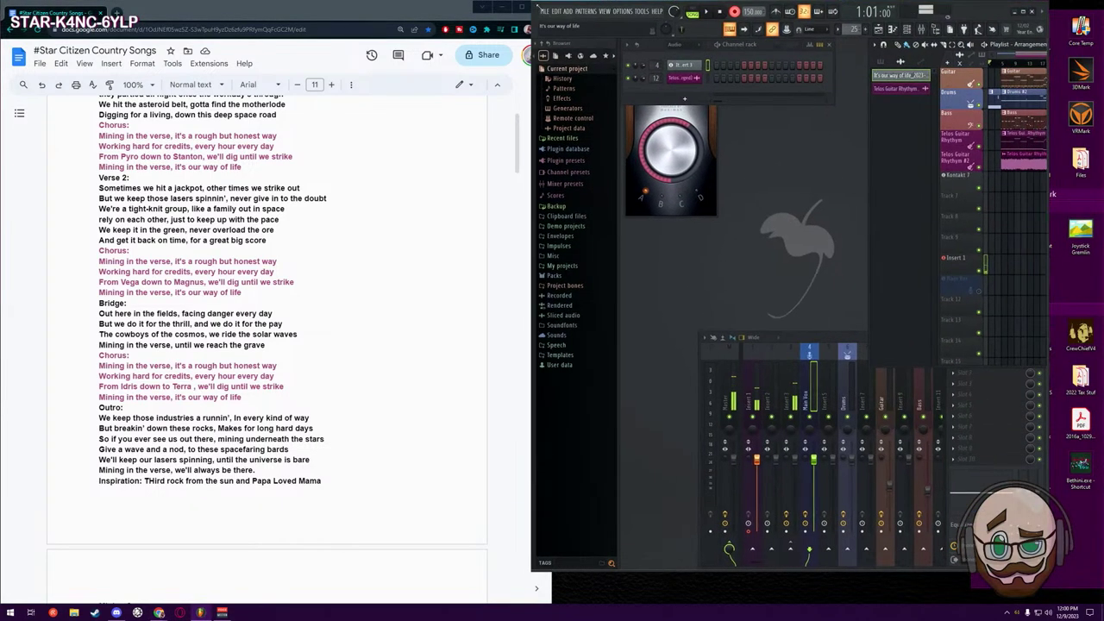
{"action": "left_click_drag", "start_coordinate": [552, 311], "coordinate": [451, 310]}
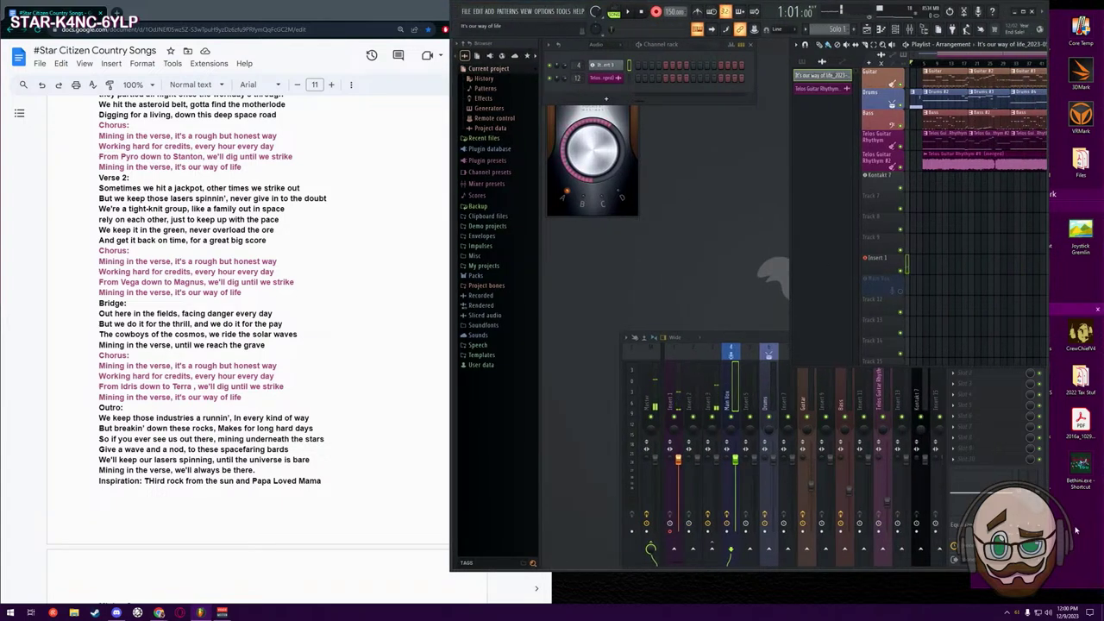
{"action": "left_click_drag", "start_coordinate": [1051, 572], "coordinate": [1099, 598]}
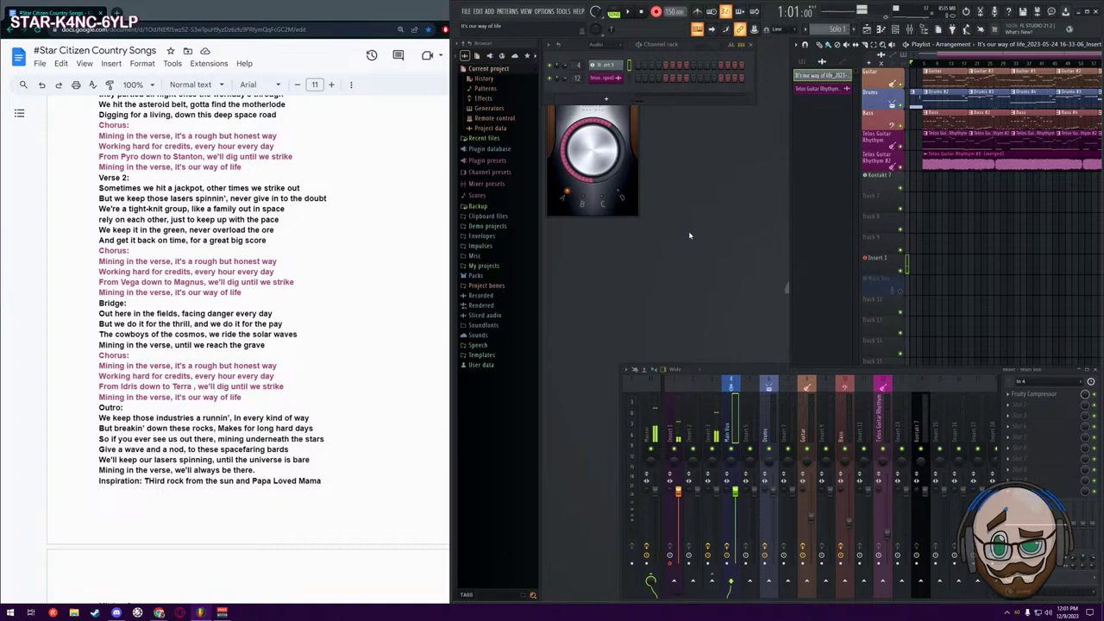
Narrow the lyrics document window to meet FL Studio's edge and bring the full "Ode to the Miners" lyrics into view
{"action": "left_click", "coordinate": [442, 287]}
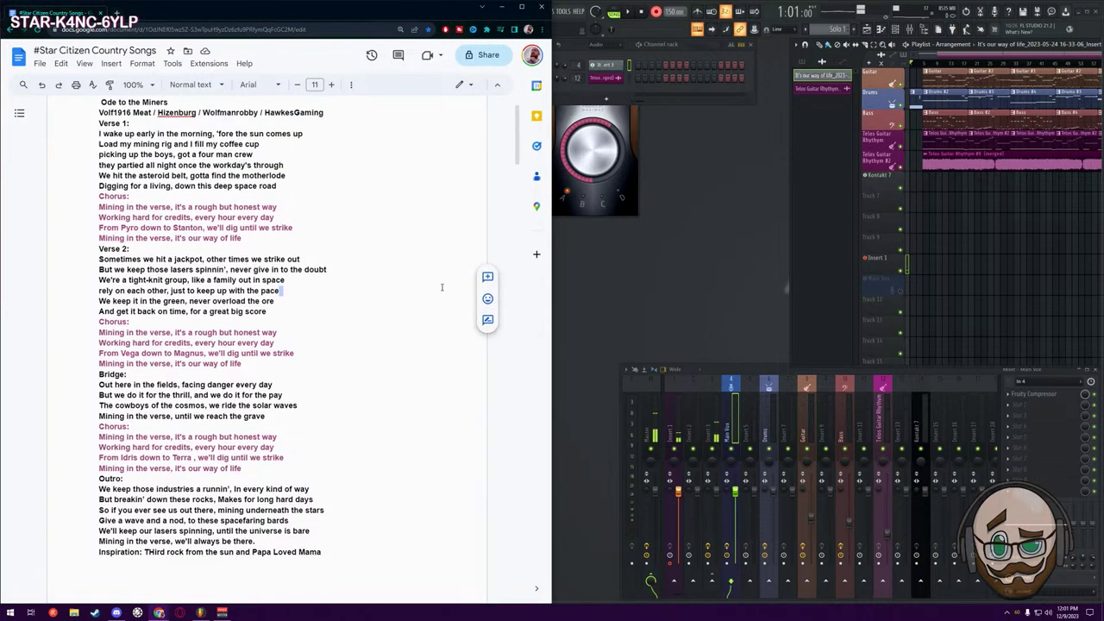
{"action": "left_click_drag", "start_coordinate": [551, 339], "coordinate": [448, 341]}
{"action": "left_click", "coordinate": [669, 305]}
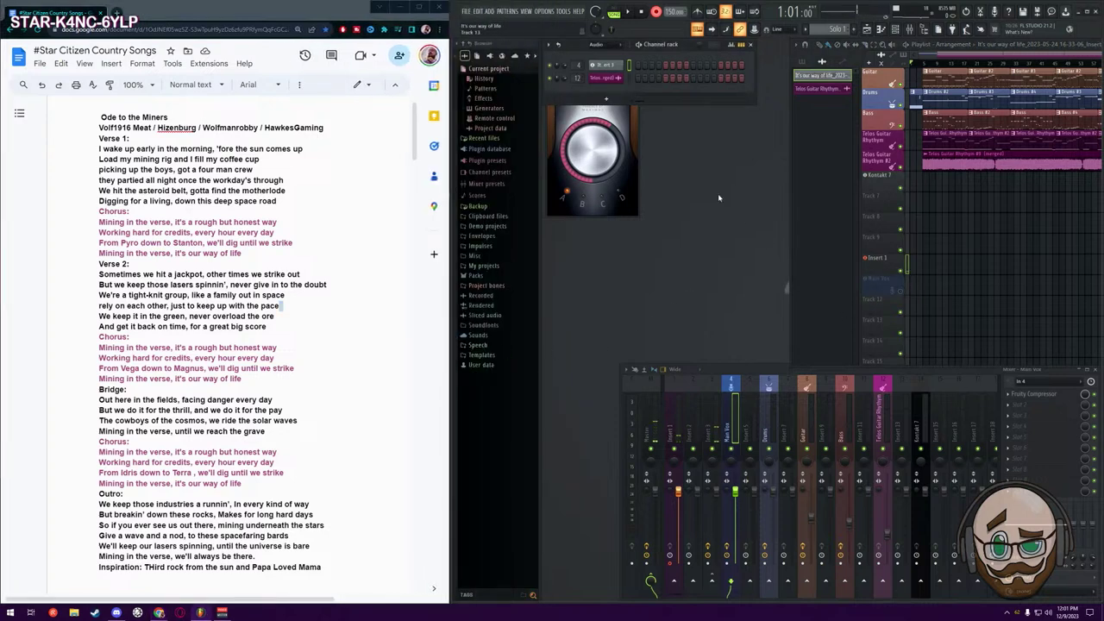
{"action": "scroll", "coordinate": [363, 385], "scroll_direction": "up", "scroll_amount": 1}
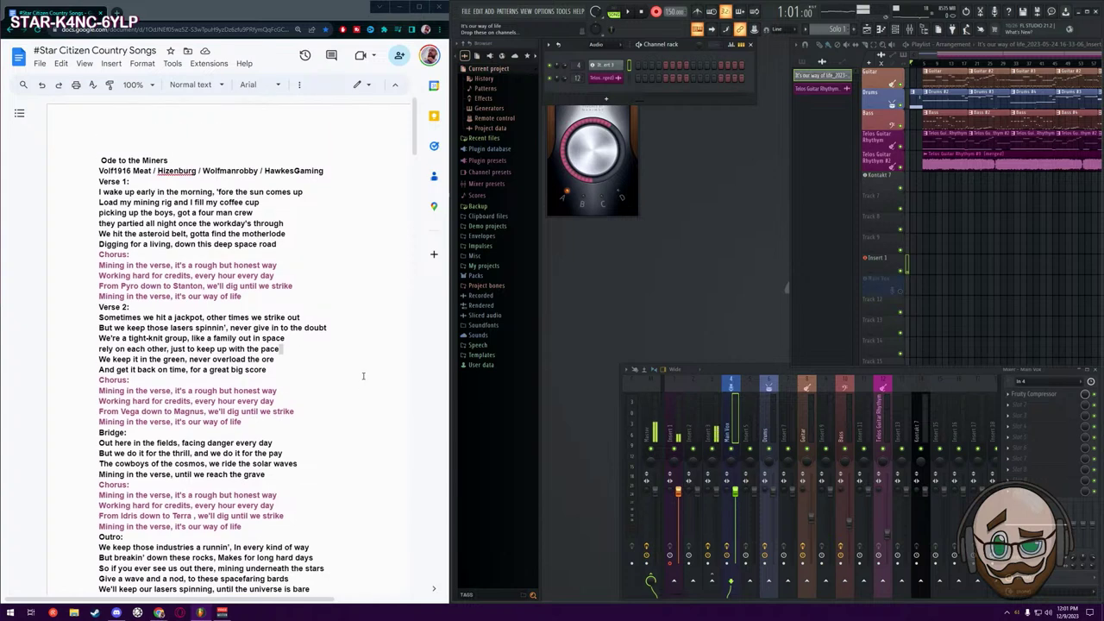
{"action": "scroll", "coordinate": [352, 362], "scroll_direction": "down", "scroll_amount": 1}
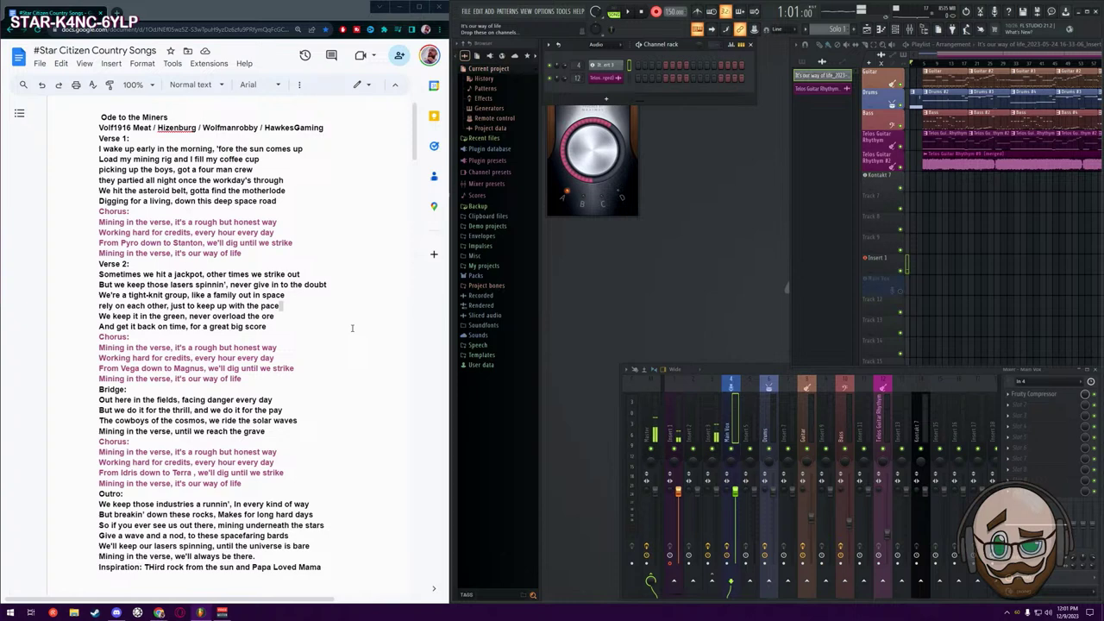
{"action": "scroll", "coordinate": [351, 327], "scroll_direction": "down", "scroll_amount": 2}
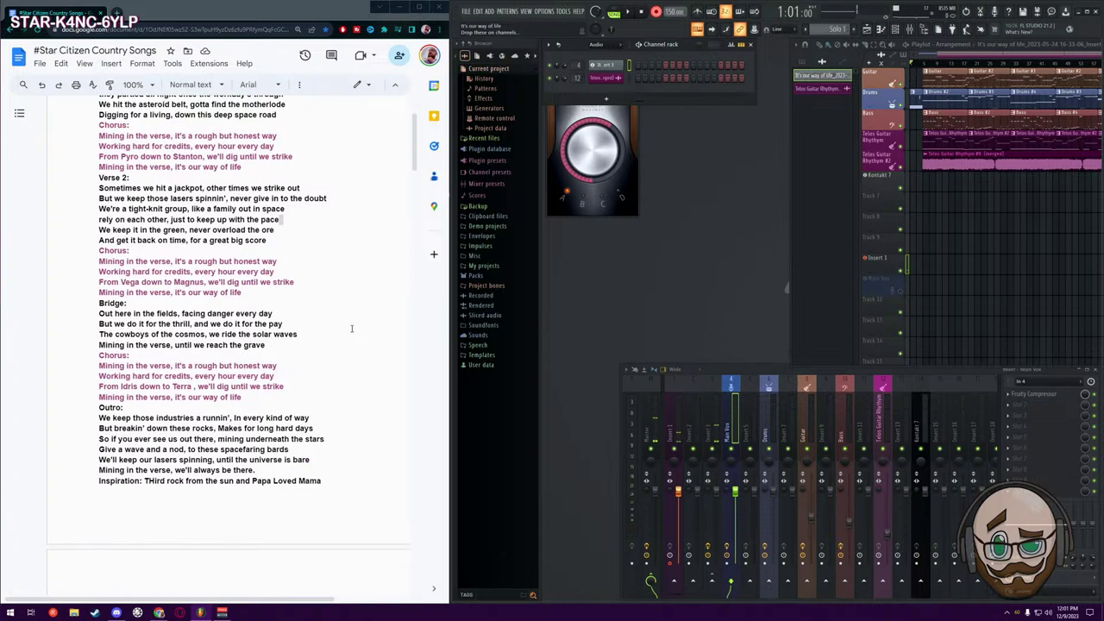
{"action": "scroll", "coordinate": [346, 330], "scroll_direction": "up", "scroll_amount": 2}
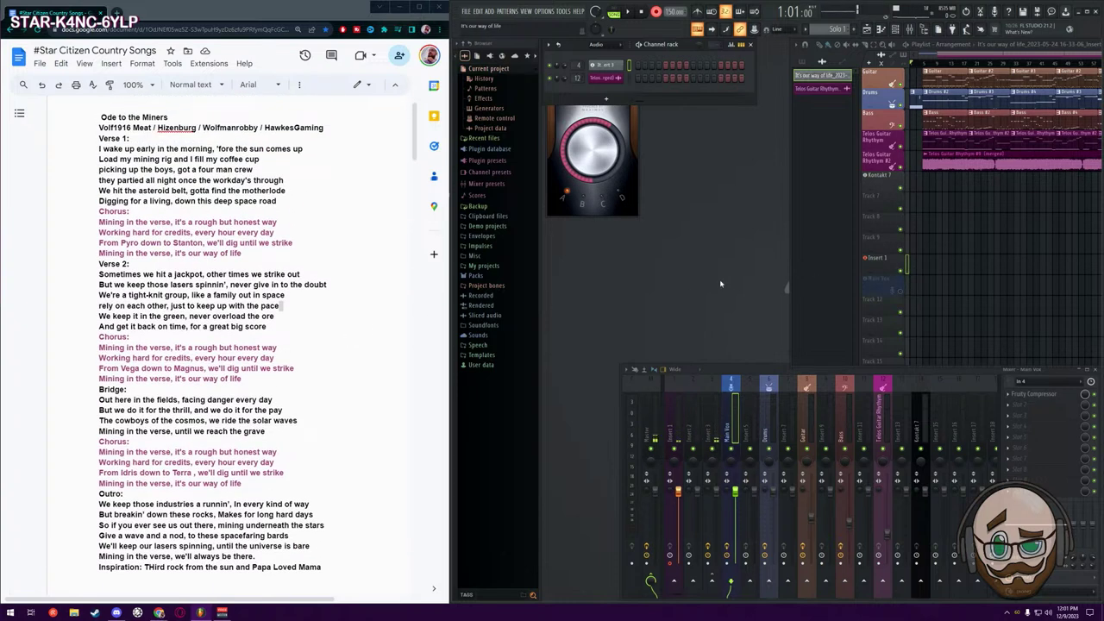
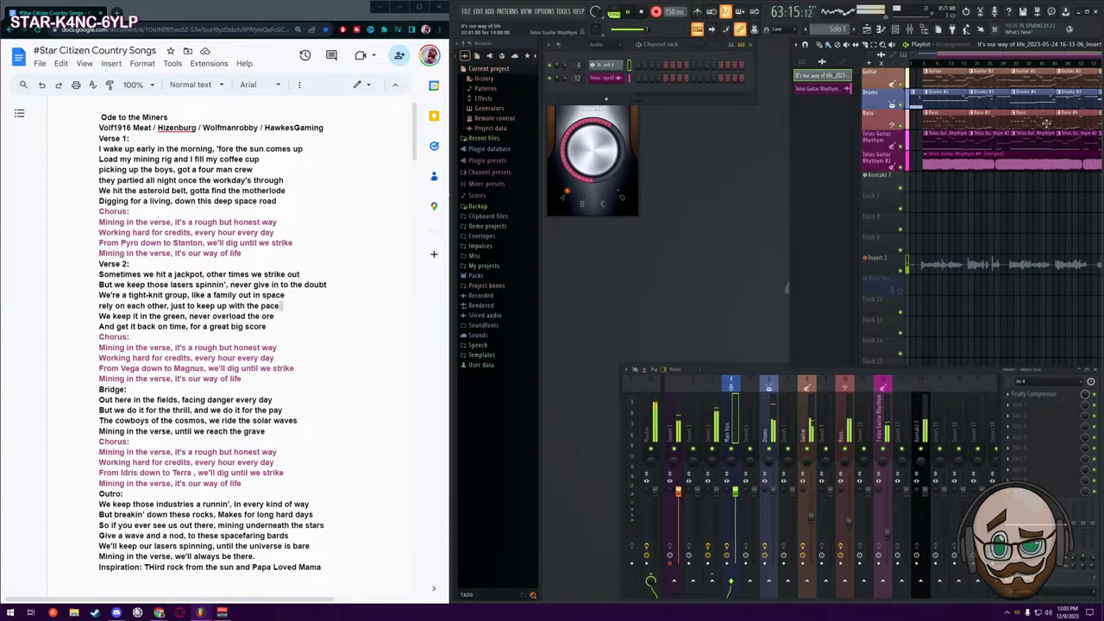
Widen the playlist window and keep the recording position in view during the vocal take on Insert 1
{"action": "left_click_drag", "start_coordinate": [954, 57], "coordinate": [1085, 57]}
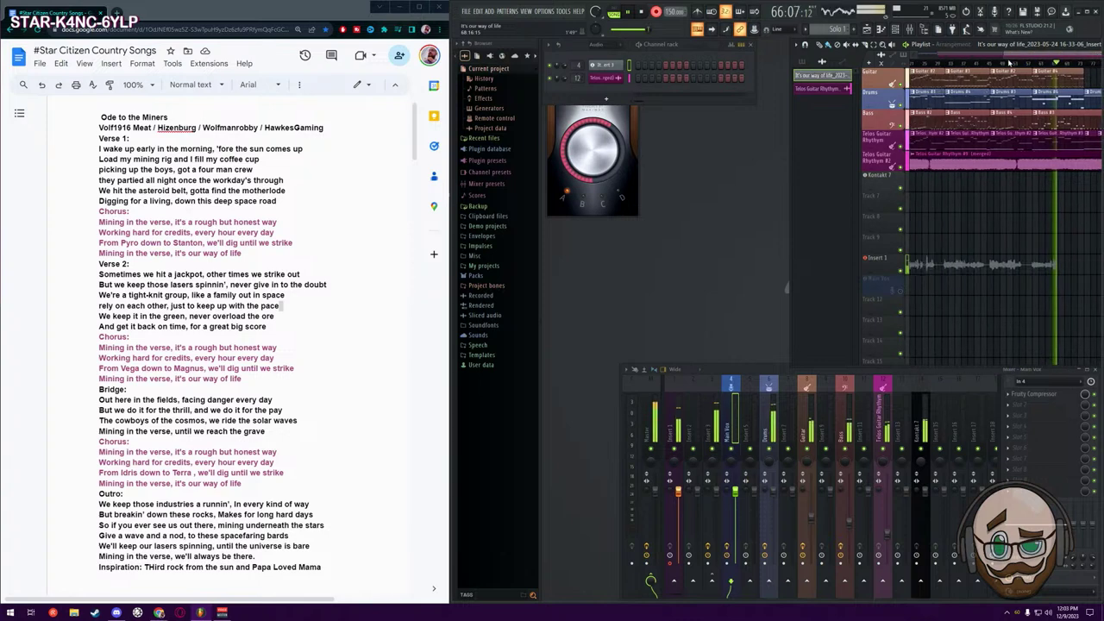
{"action": "left_click_drag", "start_coordinate": [792, 163], "coordinate": [635, 166]}
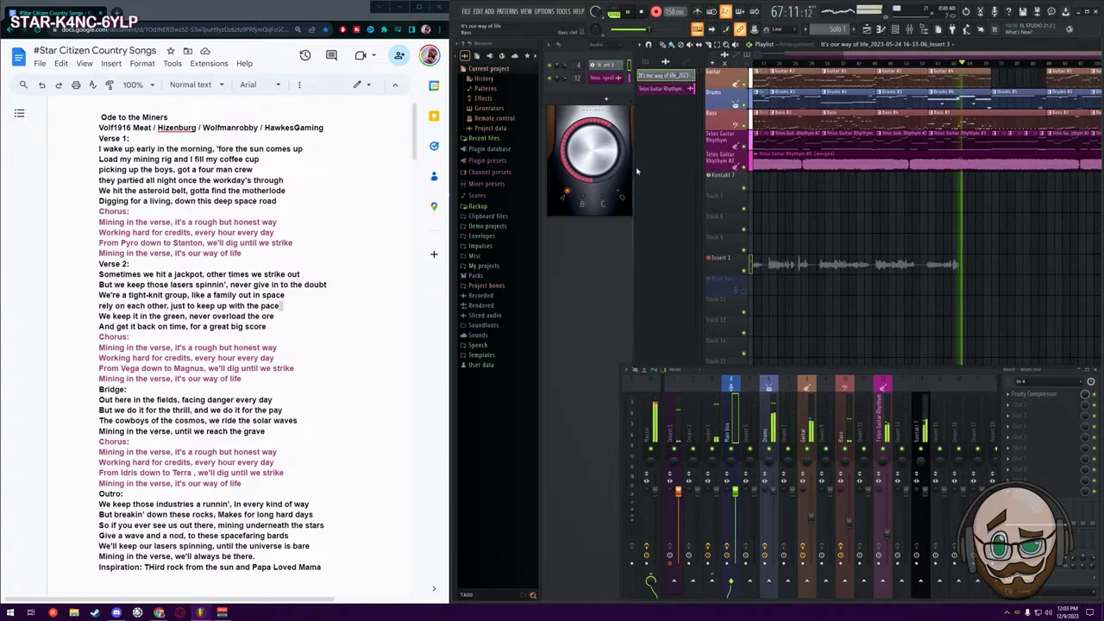
{"action": "left_click_drag", "start_coordinate": [924, 59], "coordinate": [1005, 63]}
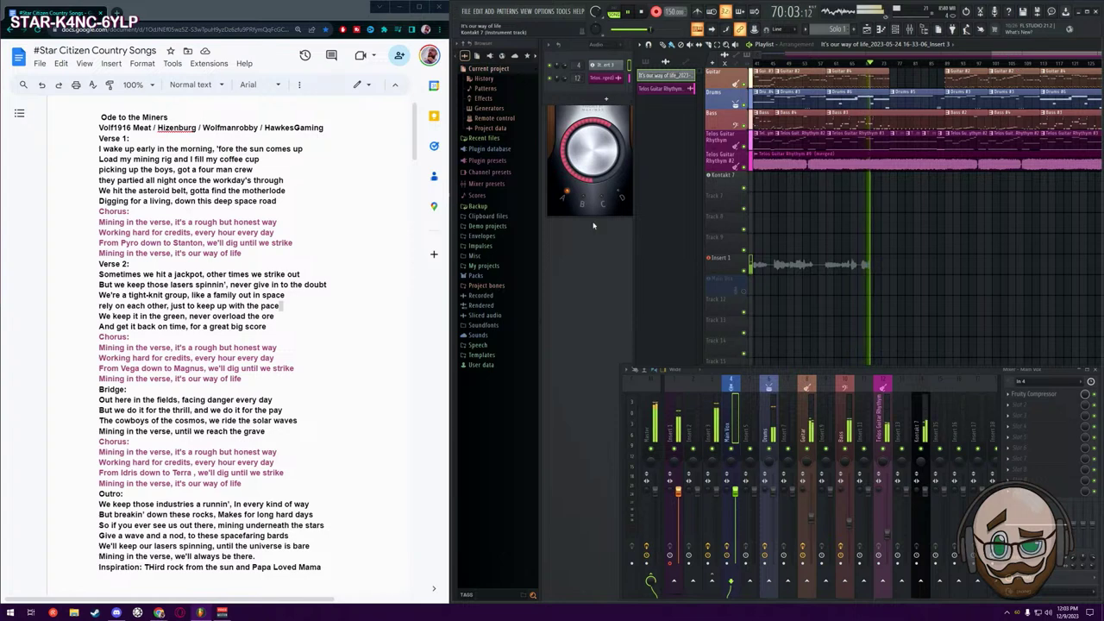
Follow the lyrics down to the outro while recording the vocal take, and stop the take in FL Studio
{"action": "left_click", "coordinate": [372, 367]}
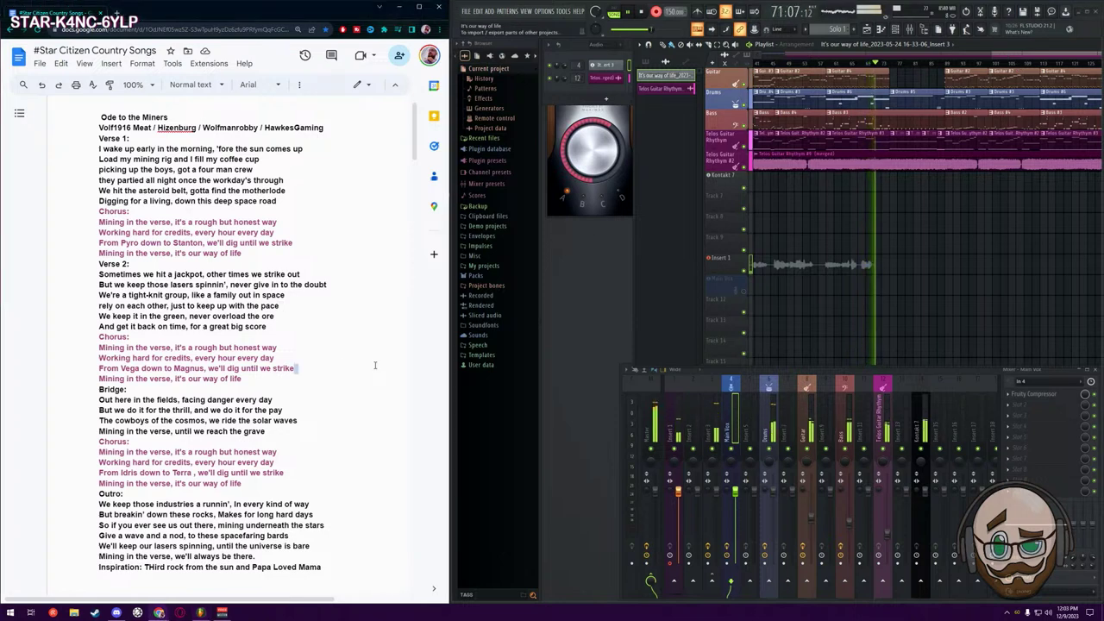
{"action": "scroll", "coordinate": [375, 365], "scroll_direction": "down", "scroll_amount": 2}
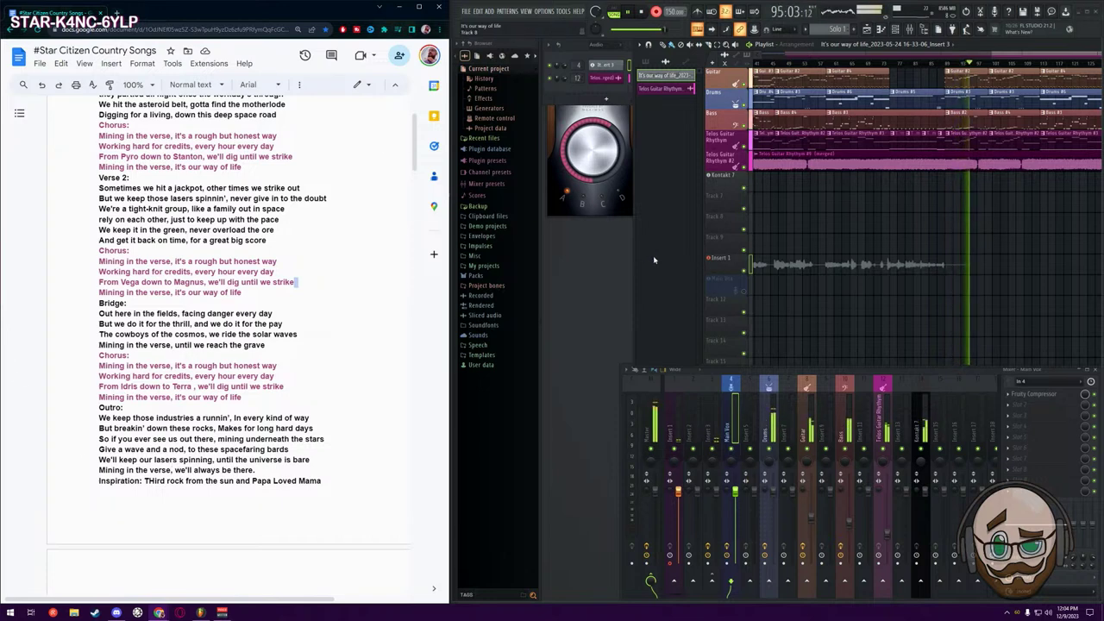
{"action": "left_click", "coordinate": [736, 175]}
{"action": "key", "text": "space"}
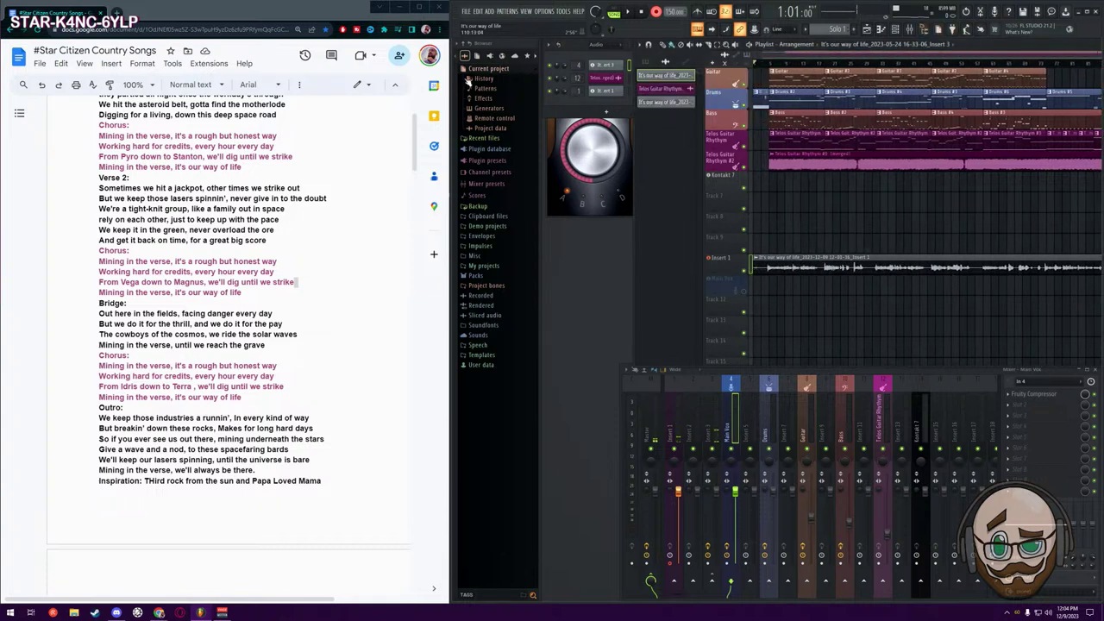
Route the new take's channel to the Main Vox mixer track, disable recording, and play the take back from bar 4
{"action": "left_click", "coordinate": [767, 63]}
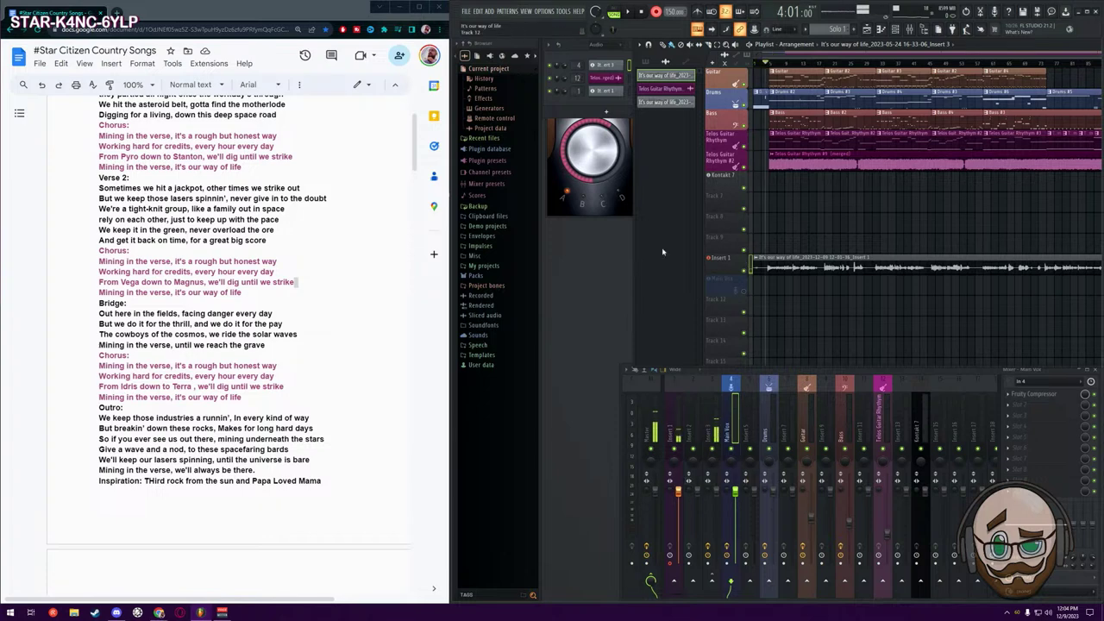
{"action": "left_click", "coordinate": [573, 93]}
{"action": "scroll", "coordinate": [576, 91], "scroll_direction": "up", "scroll_amount": 1}
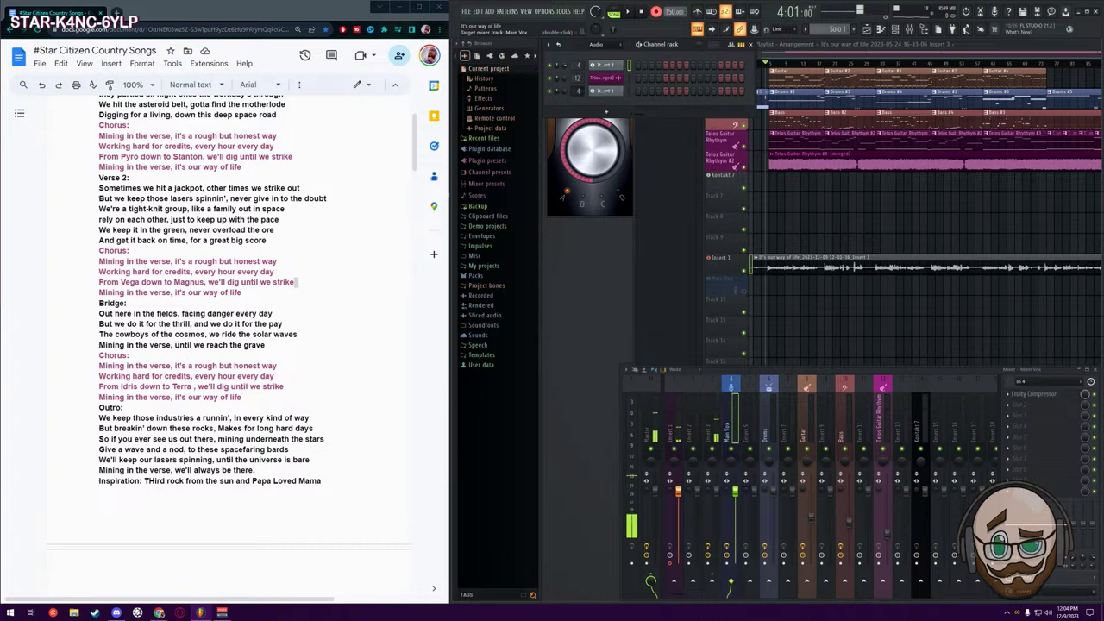
{"action": "key", "text": "space"}
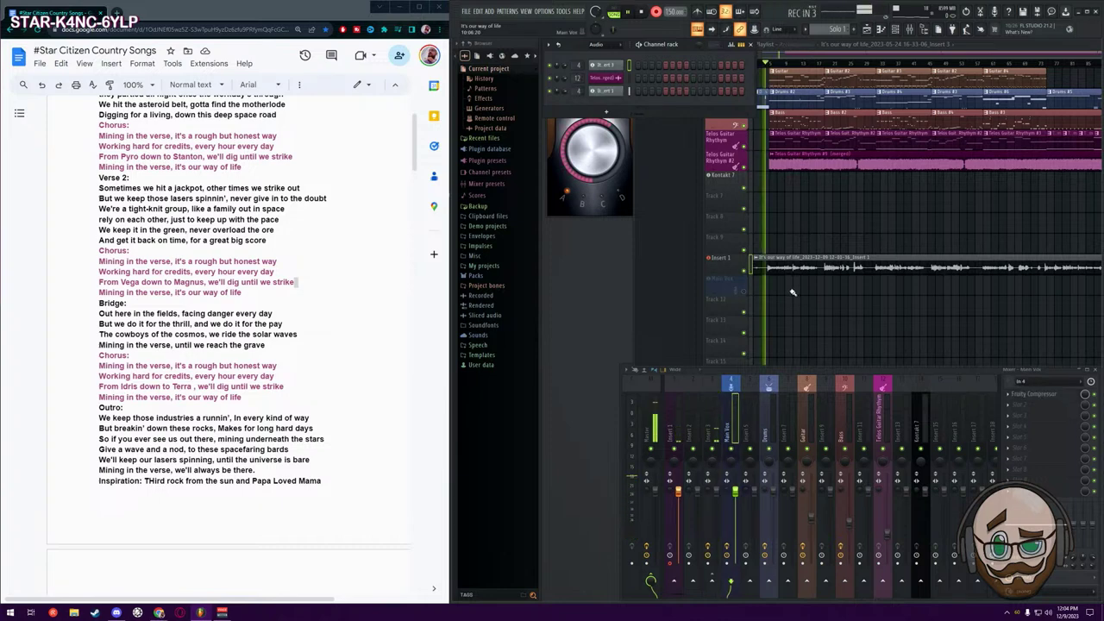
{"action": "key", "text": "space"}
{"action": "key", "text": "space"}
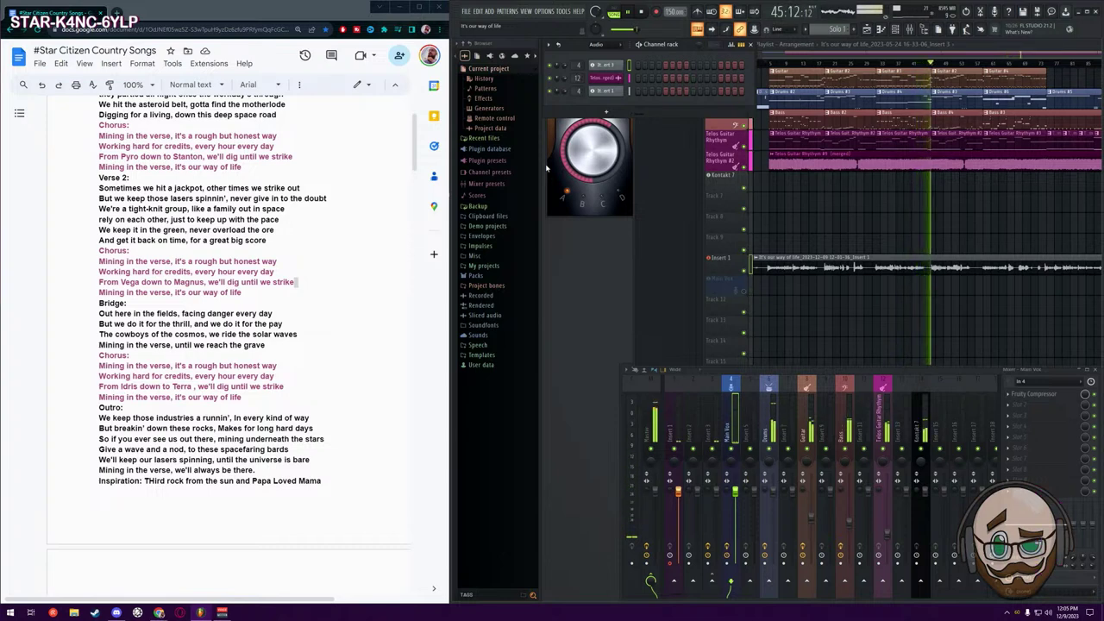
{"action": "key", "text": "space"}
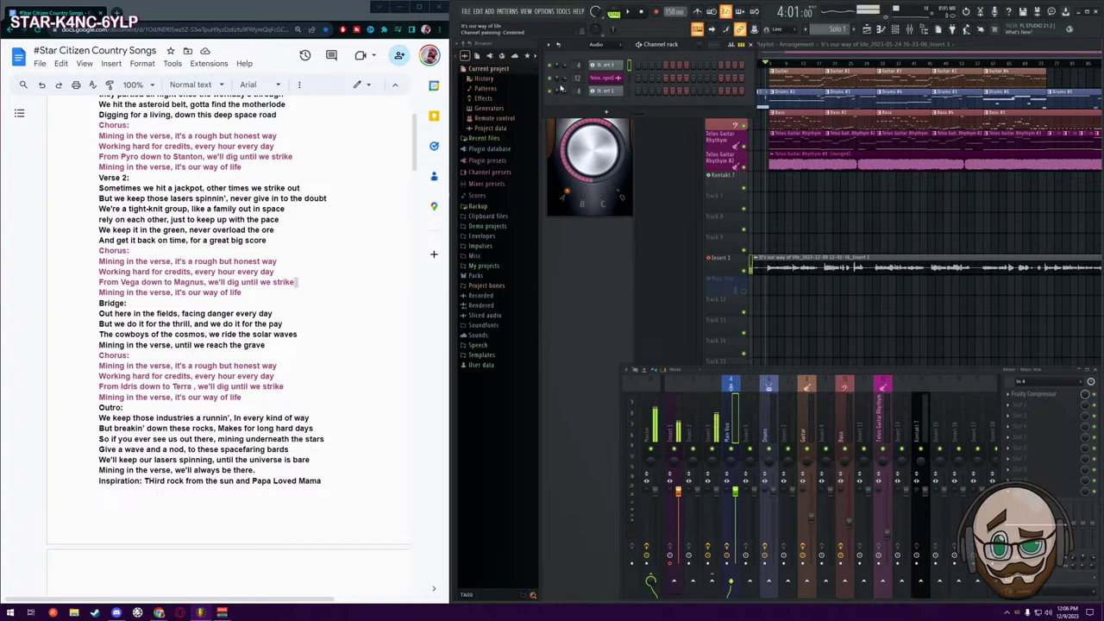
Delete the channel of the latest vocal take
{"action": "left_click", "coordinate": [608, 93]}
{"action": "right_click", "coordinate": [608, 93]}
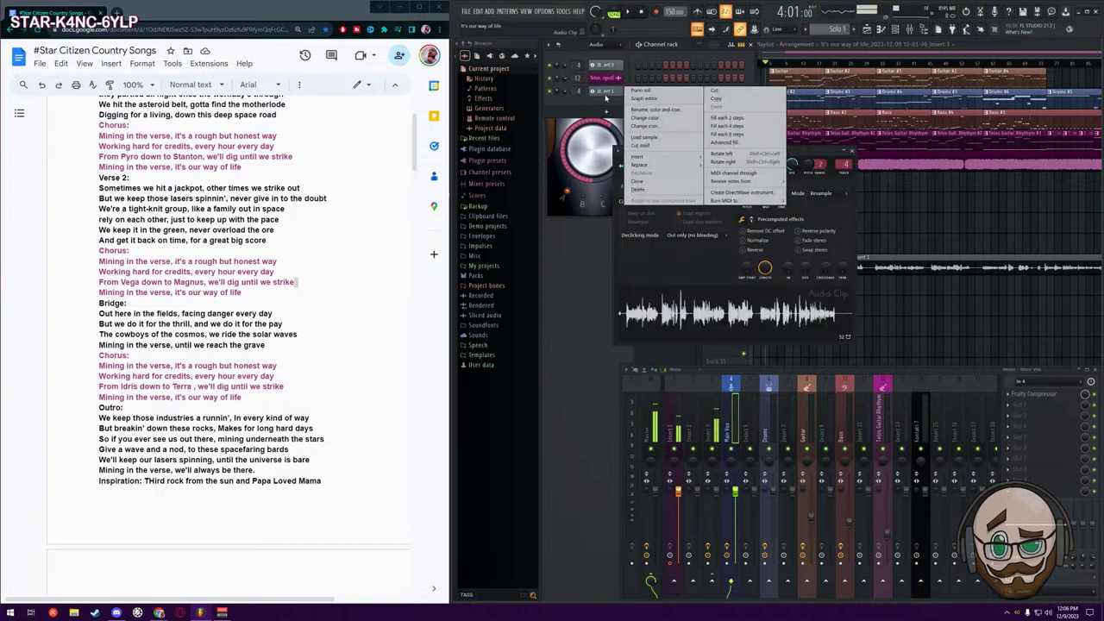
{"action": "left_click", "coordinate": [641, 191]}
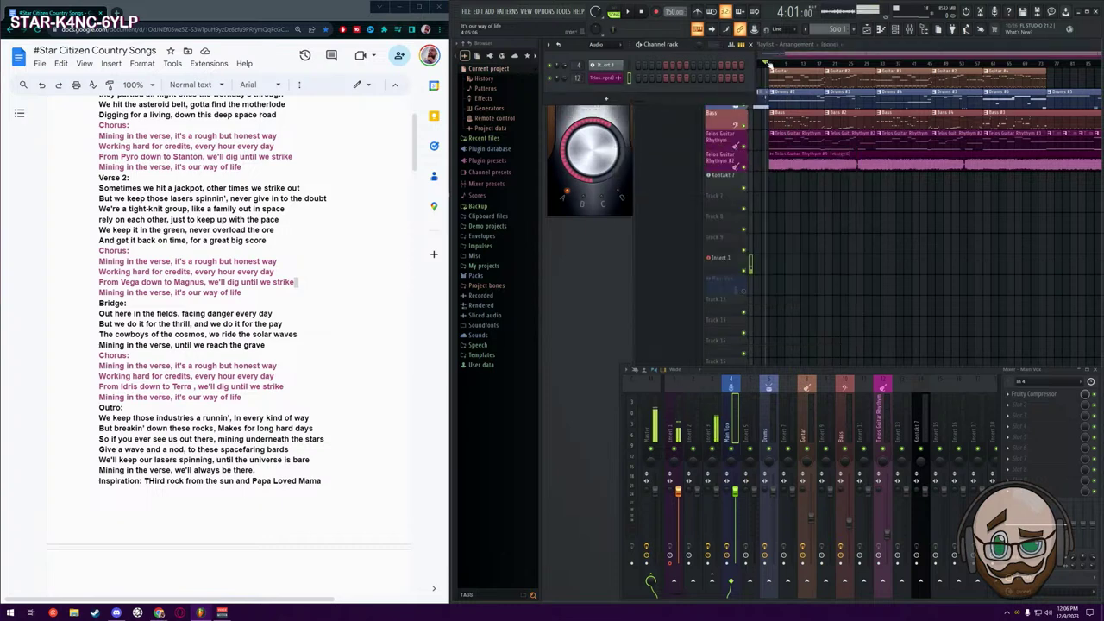
Set the song position to bar 3 and listen to the start of the backing track twice
{"action": "left_click", "coordinate": [766, 65]}
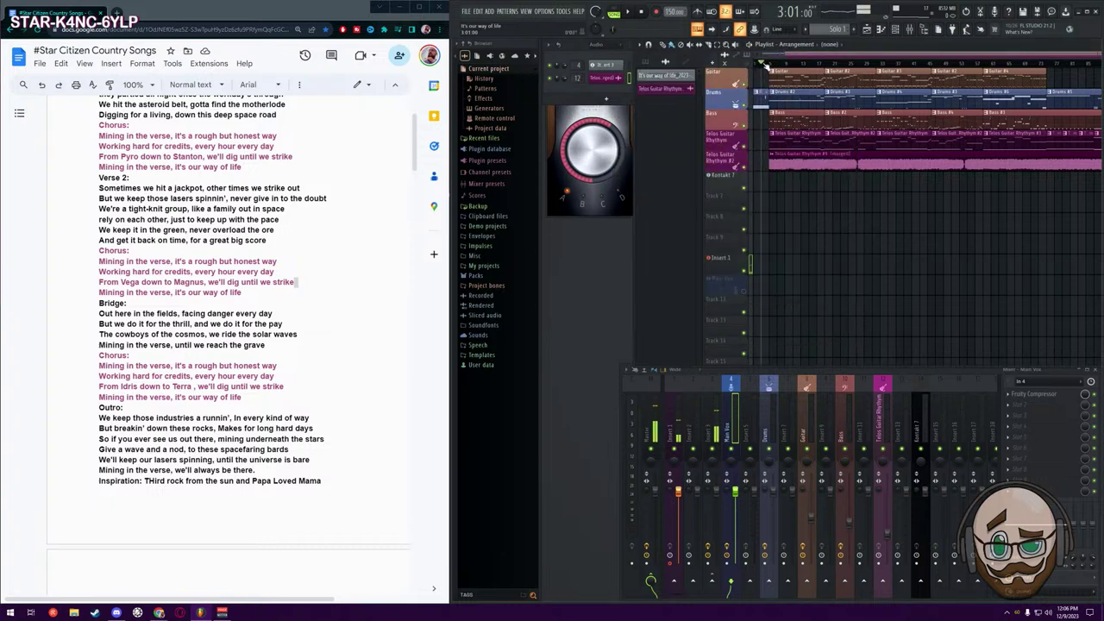
{"action": "key", "text": "space"}
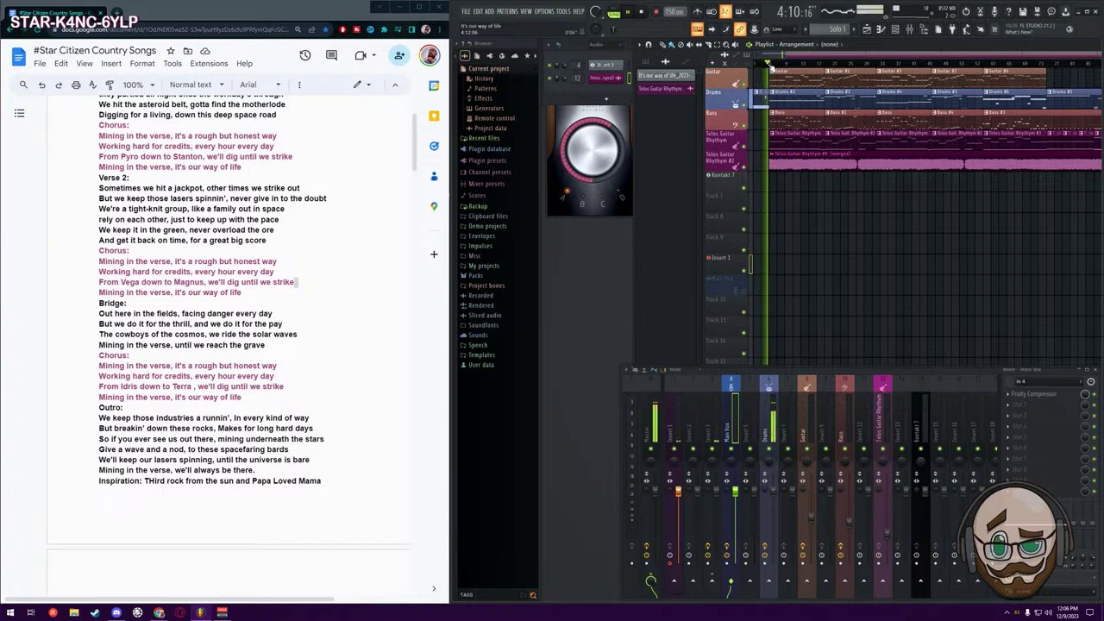
{"action": "key", "text": "space"}
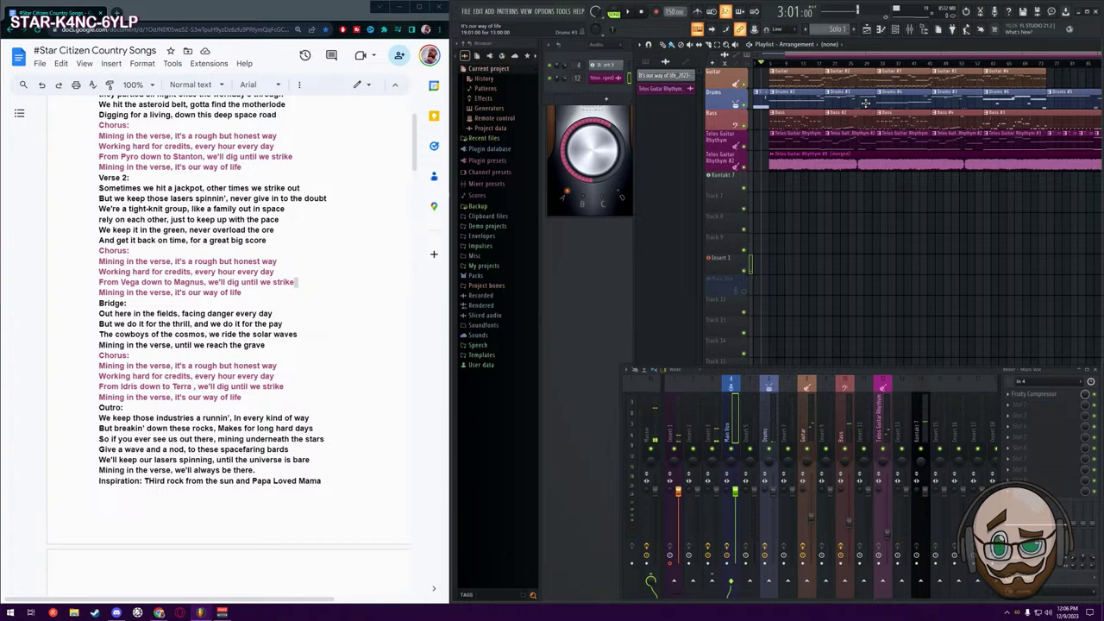
{"action": "key", "text": "space"}
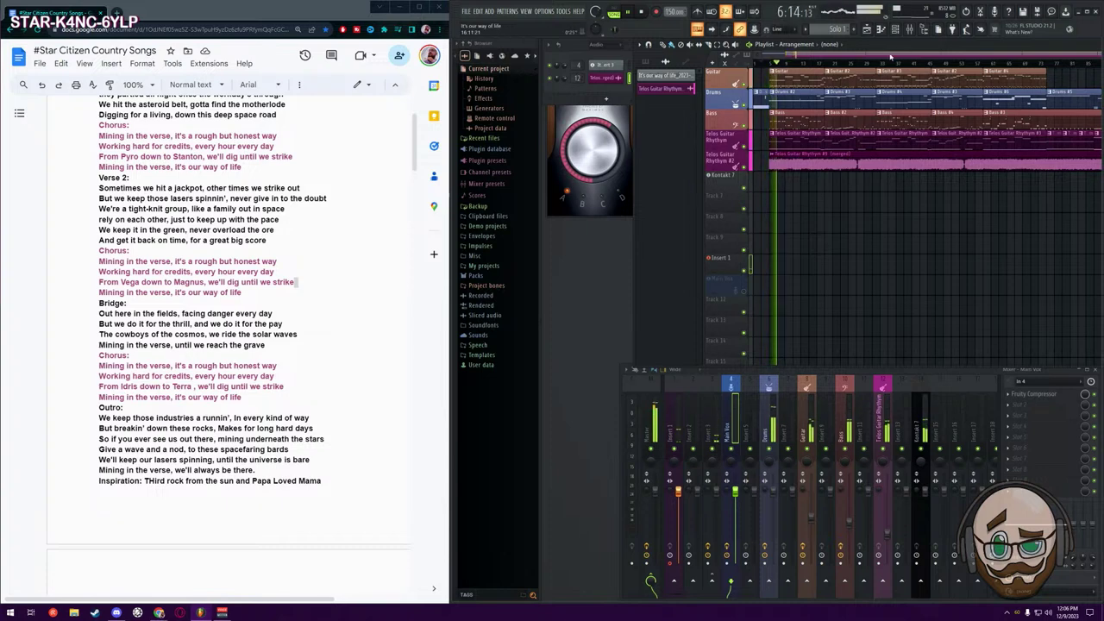
{"action": "key", "text": "space"}
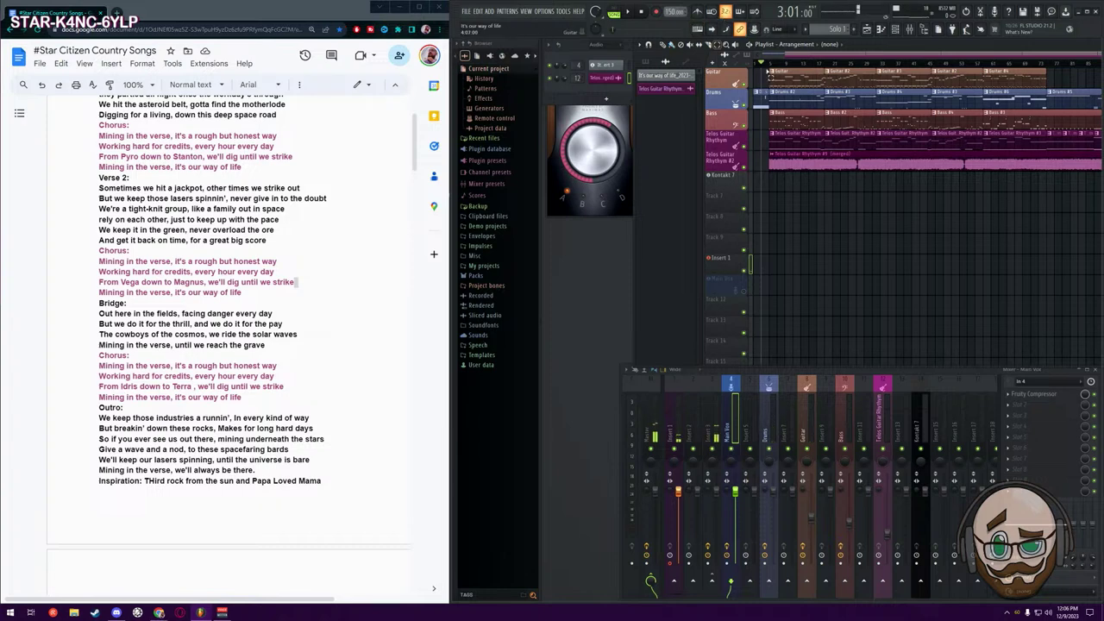
Select the playlist time range from bar 3 to the end of the first Guitar clip and play it as a loop
{"action": "left_click_drag", "start_coordinate": [763, 67], "coordinate": [855, 64]}
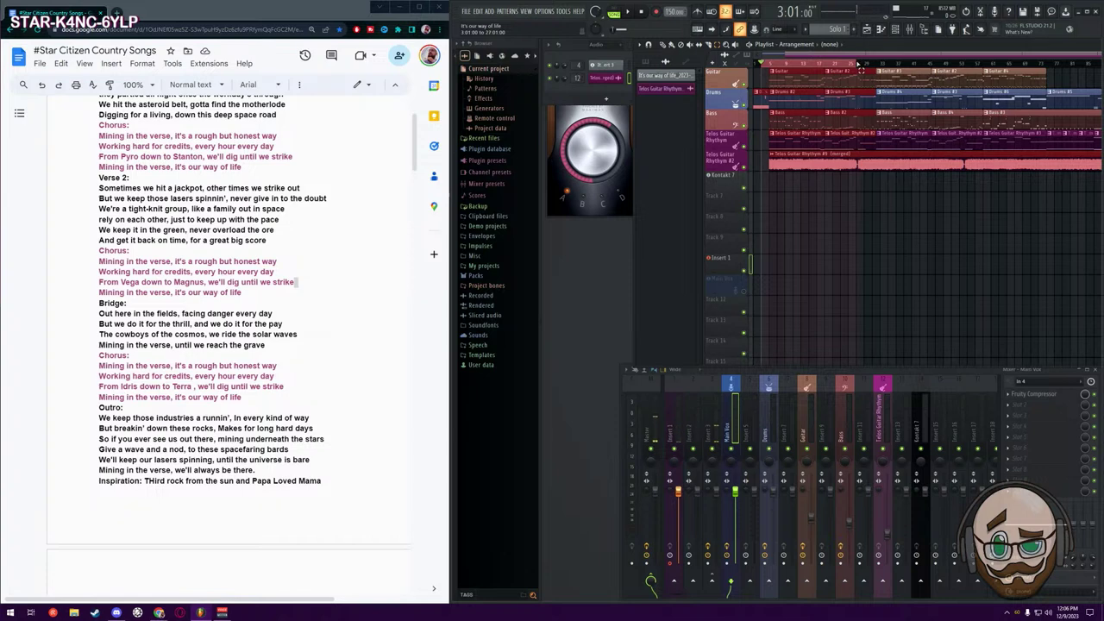
{"action": "left_click_drag", "start_coordinate": [855, 65], "coordinate": [826, 66]}
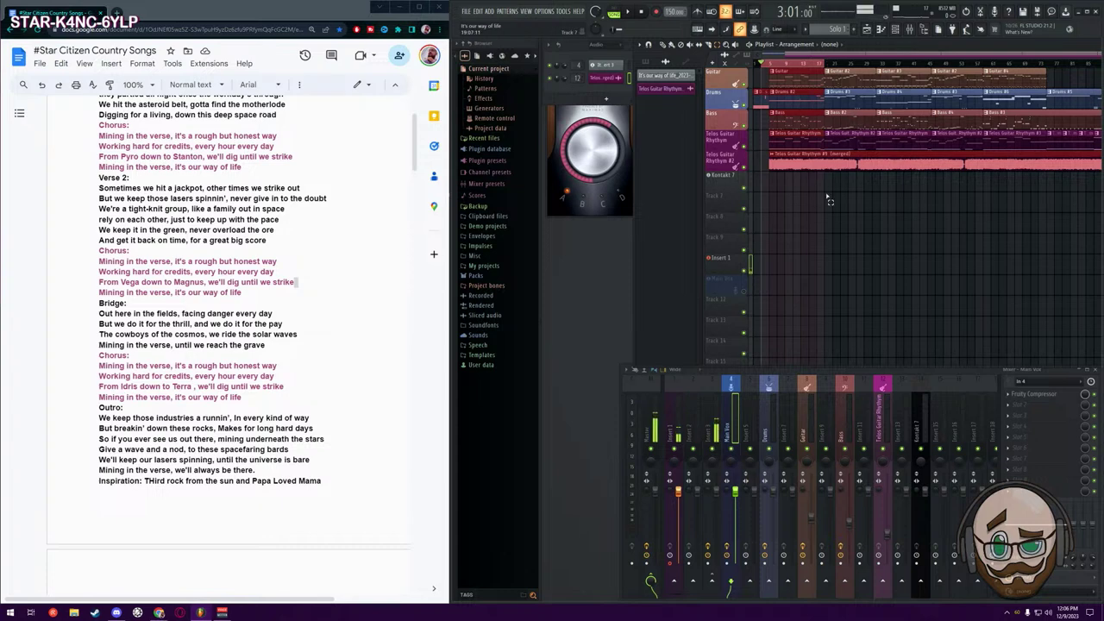
{"action": "key", "text": "space"}
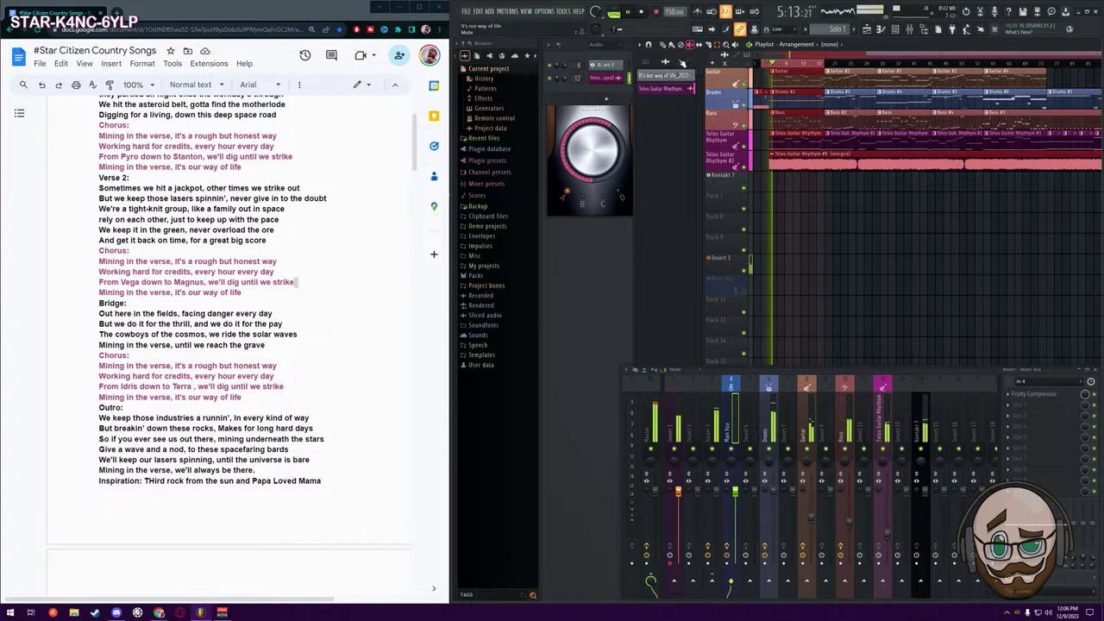
Return the lyrics to the beginning of "Ode to the Miners", stop playback, and enable loop recording
{"action": "scroll", "coordinate": [196, 289], "scroll_direction": "up", "scroll_amount": 3}
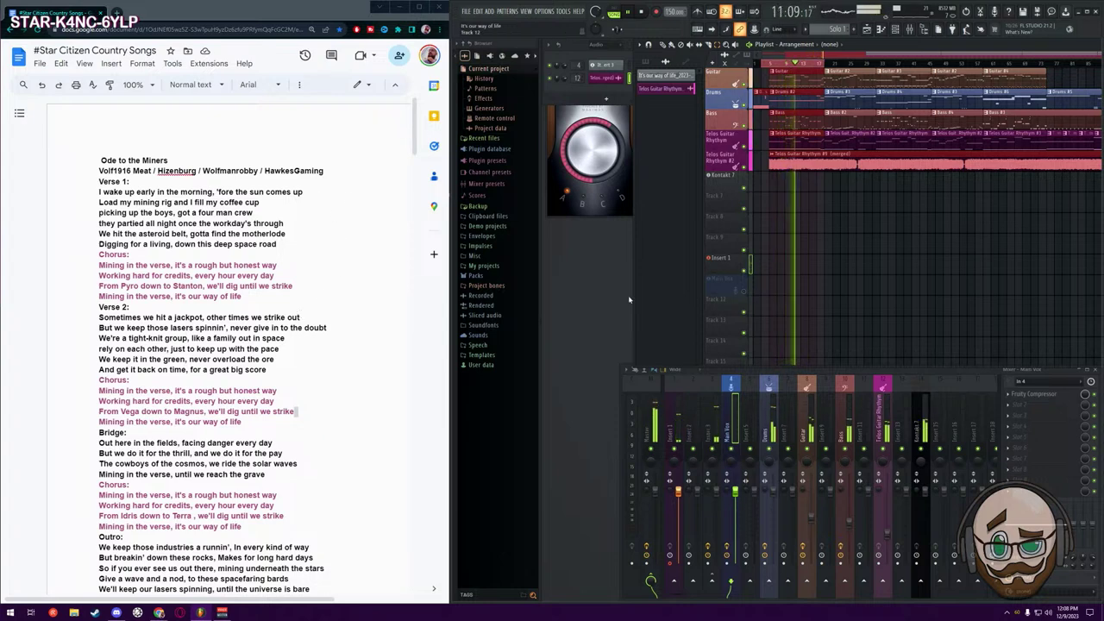
{"action": "left_click", "coordinate": [576, 286]}
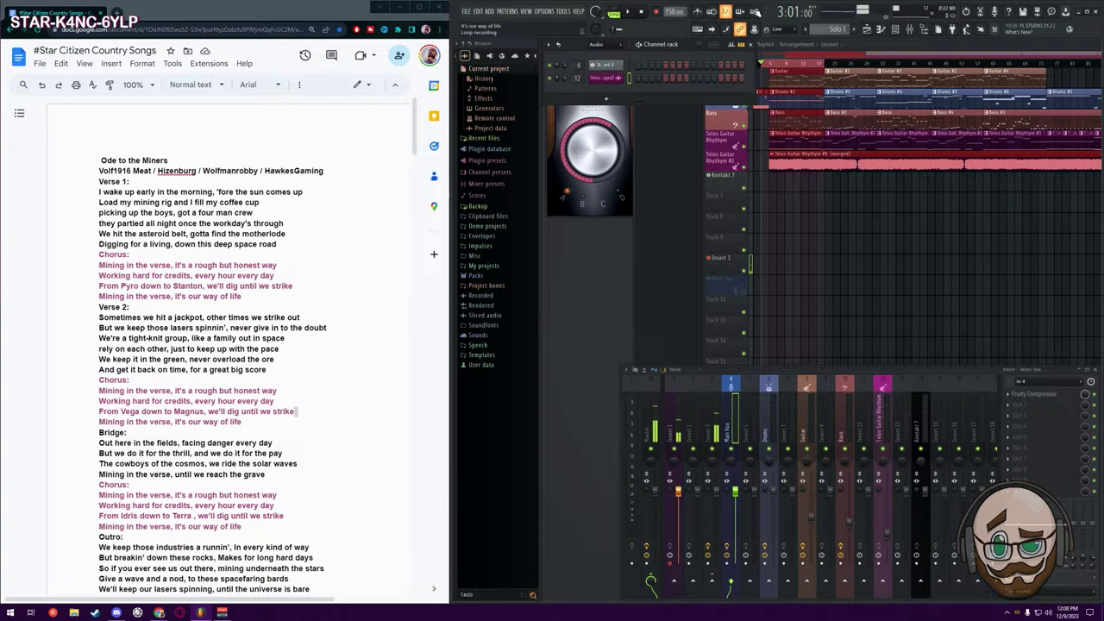
{"action": "left_click", "coordinate": [757, 13]}
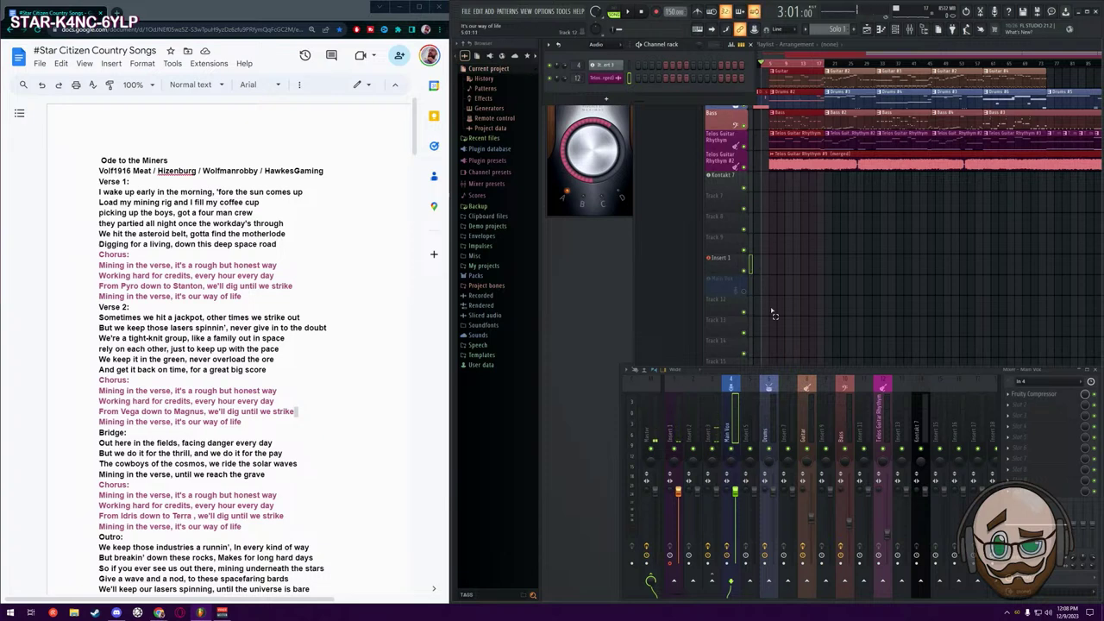
Move the Main Vox playlist track up three positions to track 8 and select the Insert 1 audio track
{"action": "right_click", "coordinate": [722, 288]}
{"action": "left_click", "coordinate": [751, 289]}
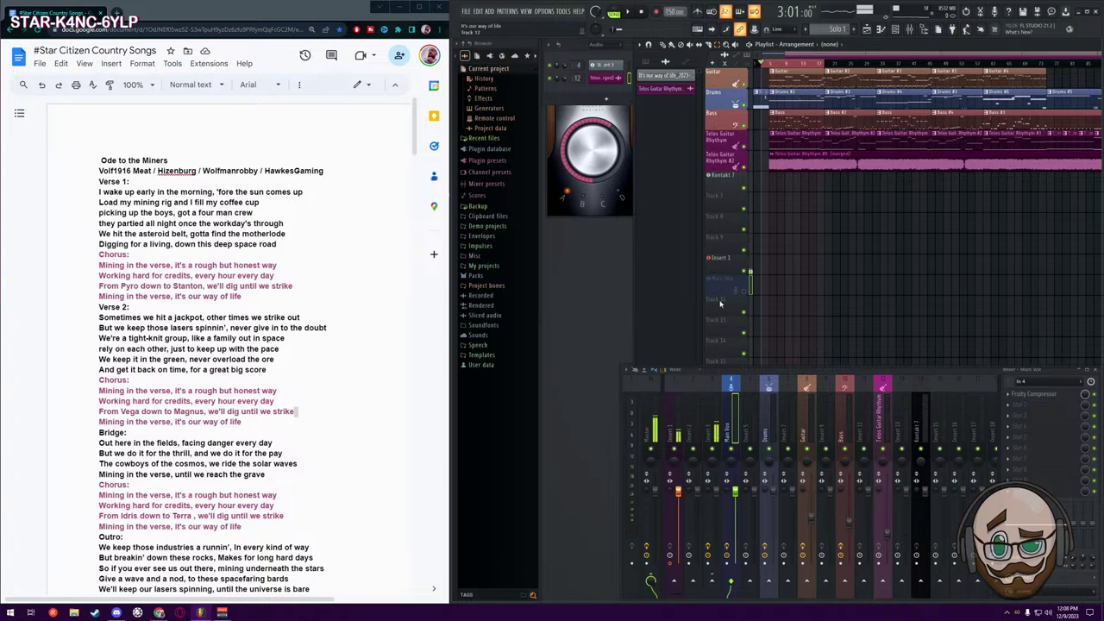
{"action": "right_click", "coordinate": [725, 287]}
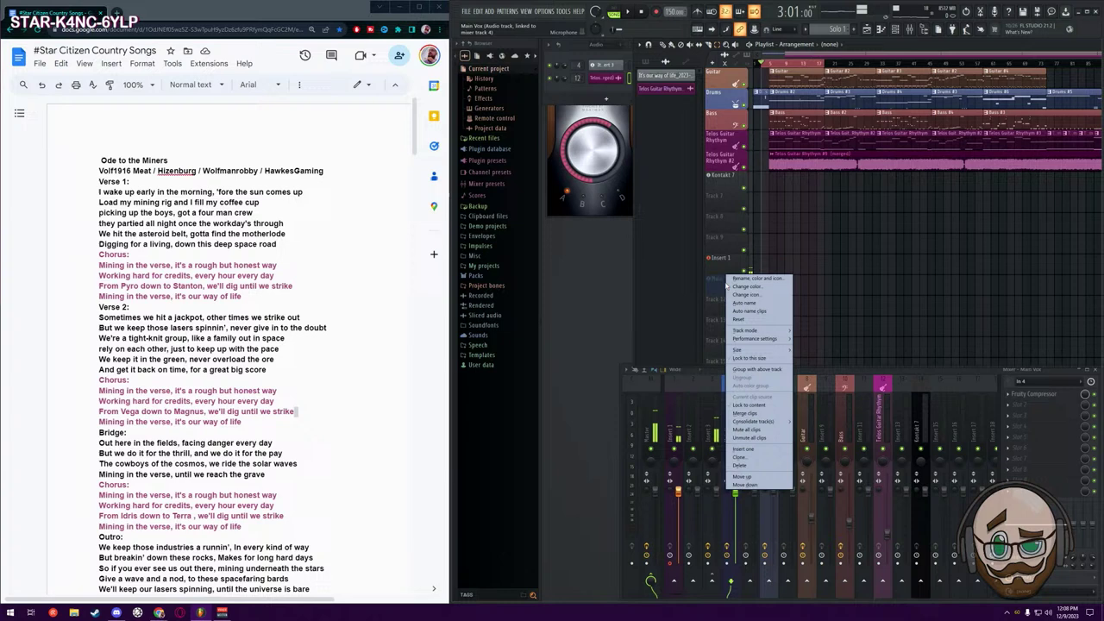
{"action": "left_click", "coordinate": [742, 476]}
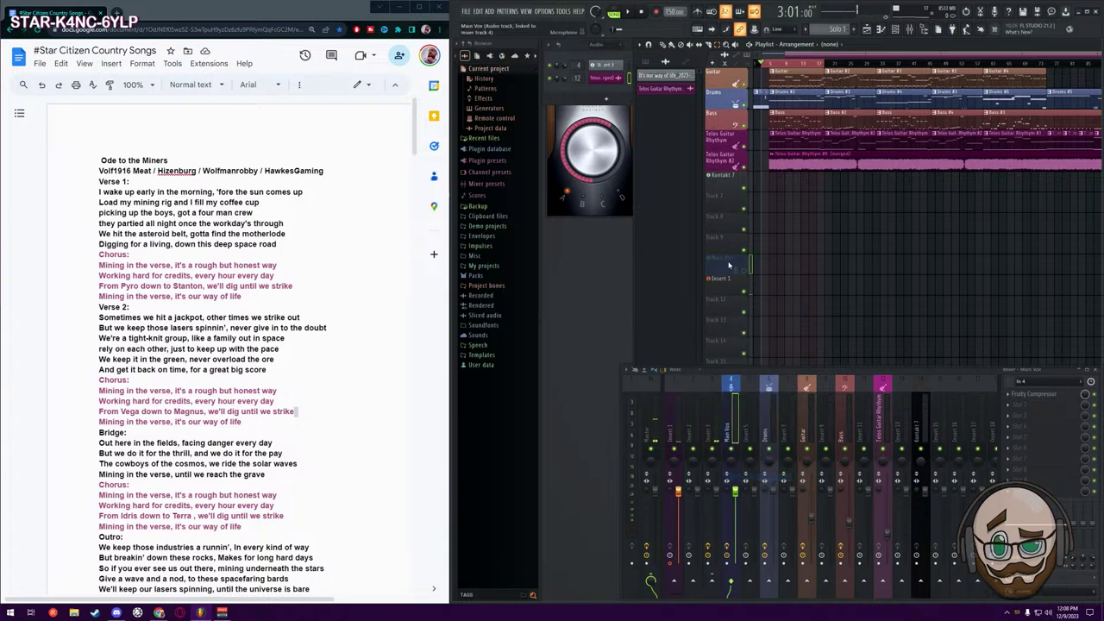
{"action": "right_click", "coordinate": [729, 258]}
{"action": "left_click", "coordinate": [770, 459]}
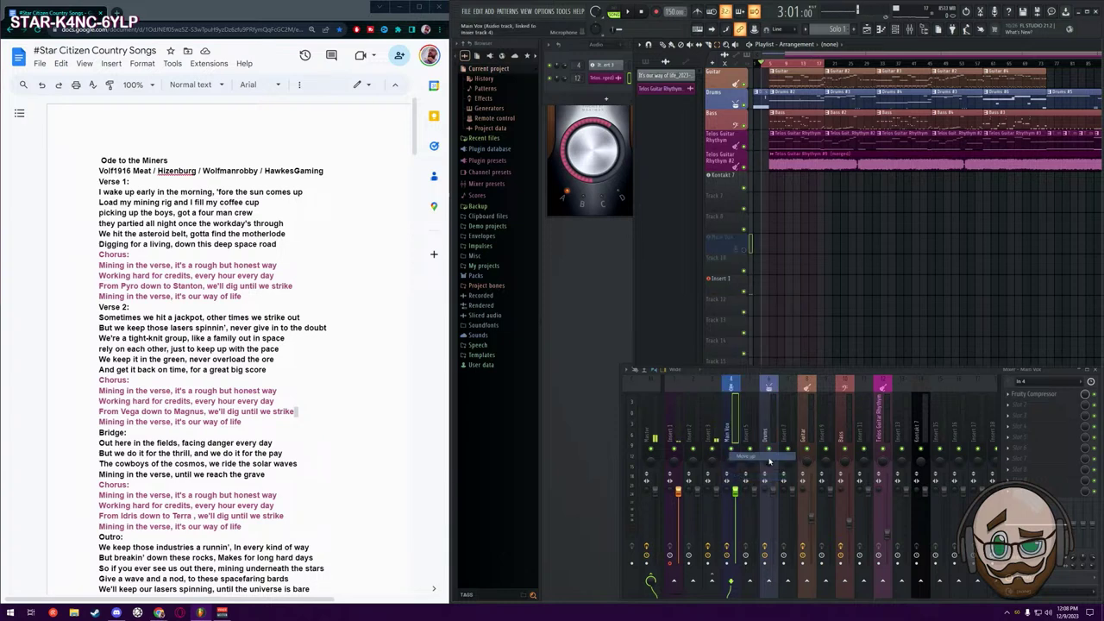
{"action": "right_click", "coordinate": [729, 236]}
{"action": "left_click", "coordinate": [759, 439]}
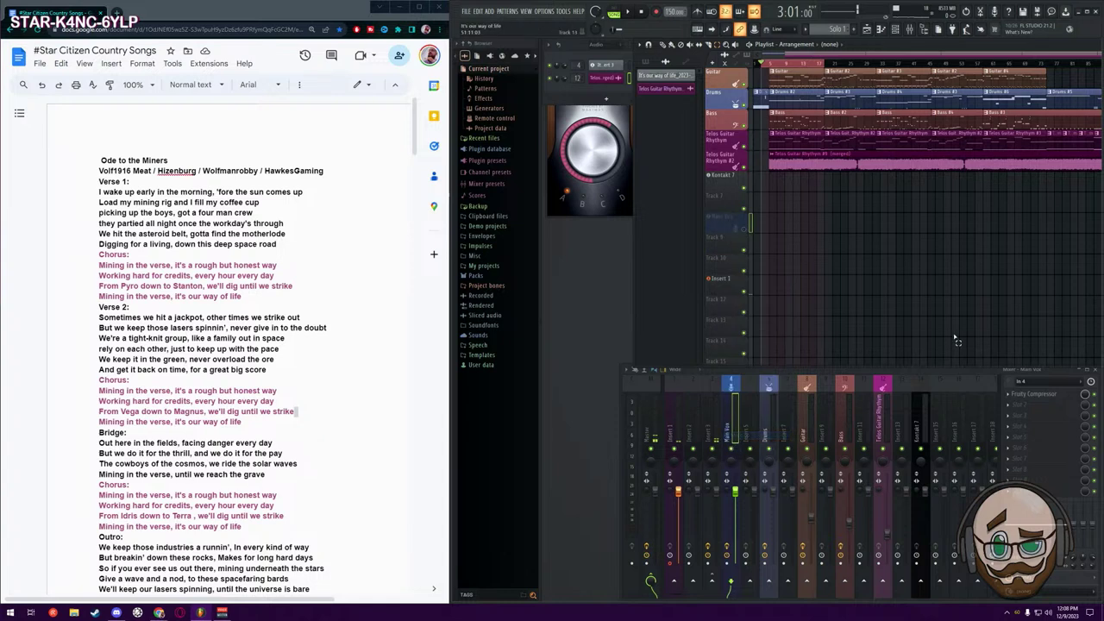
{"action": "left_click", "coordinate": [740, 288]}
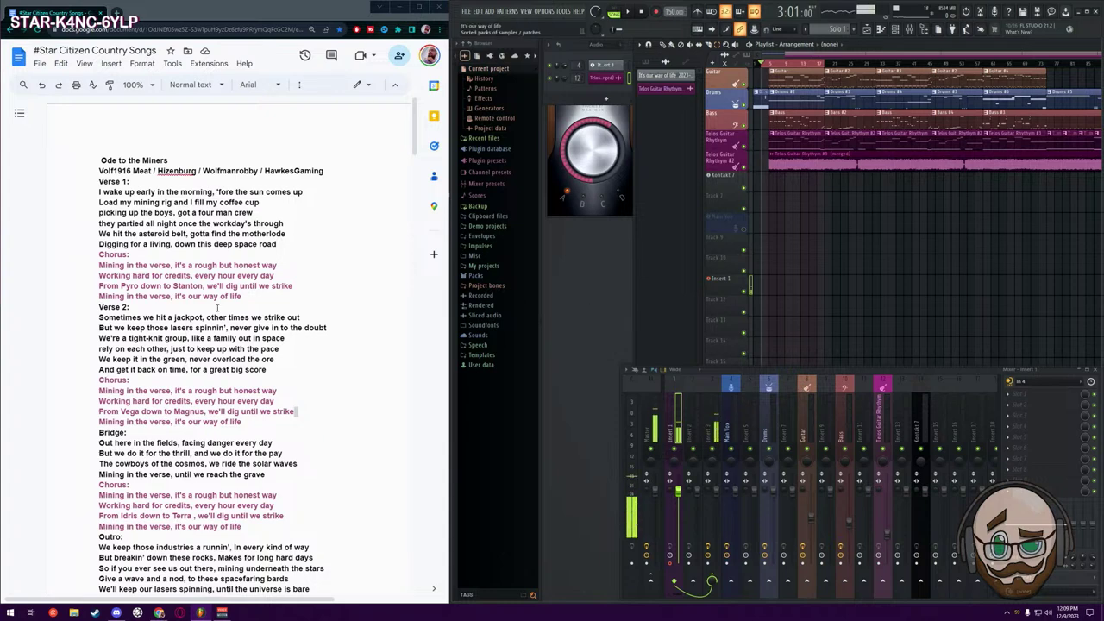
{"action": "scroll", "coordinate": [221, 308], "scroll_direction": "down", "scroll_amount": 3}
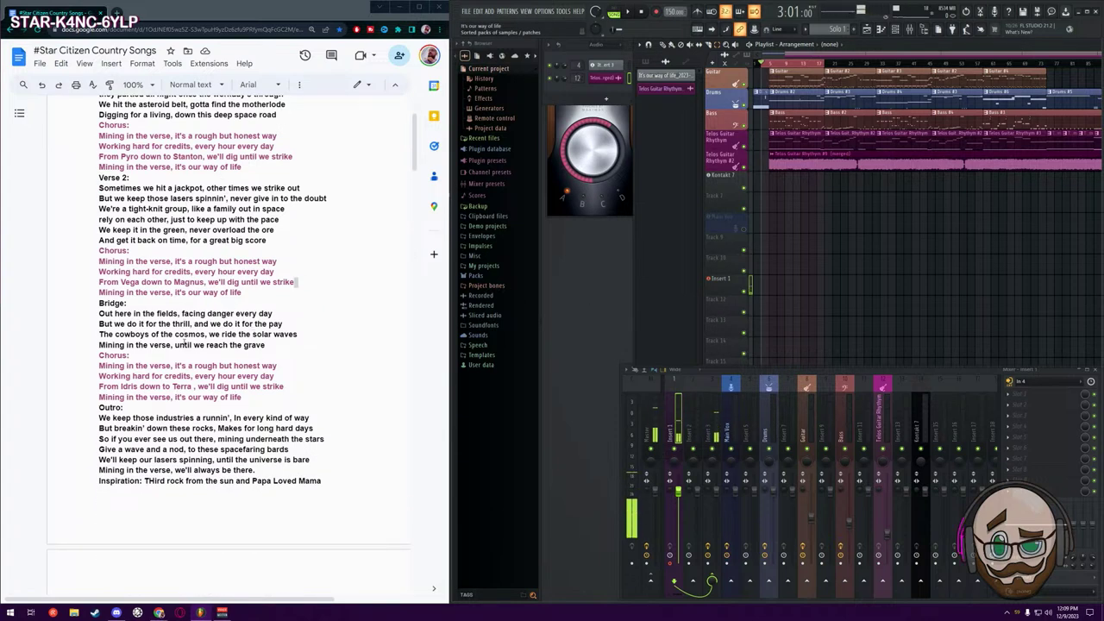
{"action": "scroll", "coordinate": [87, 198], "scroll_direction": "up", "scroll_amount": 1}
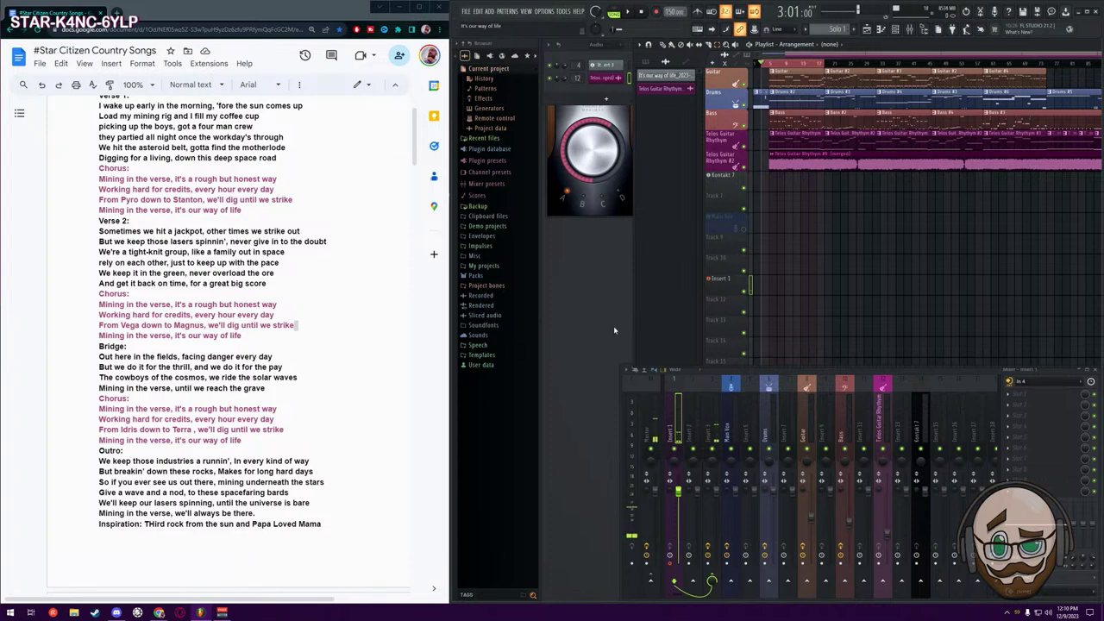
{"action": "left_click", "coordinate": [597, 301]}
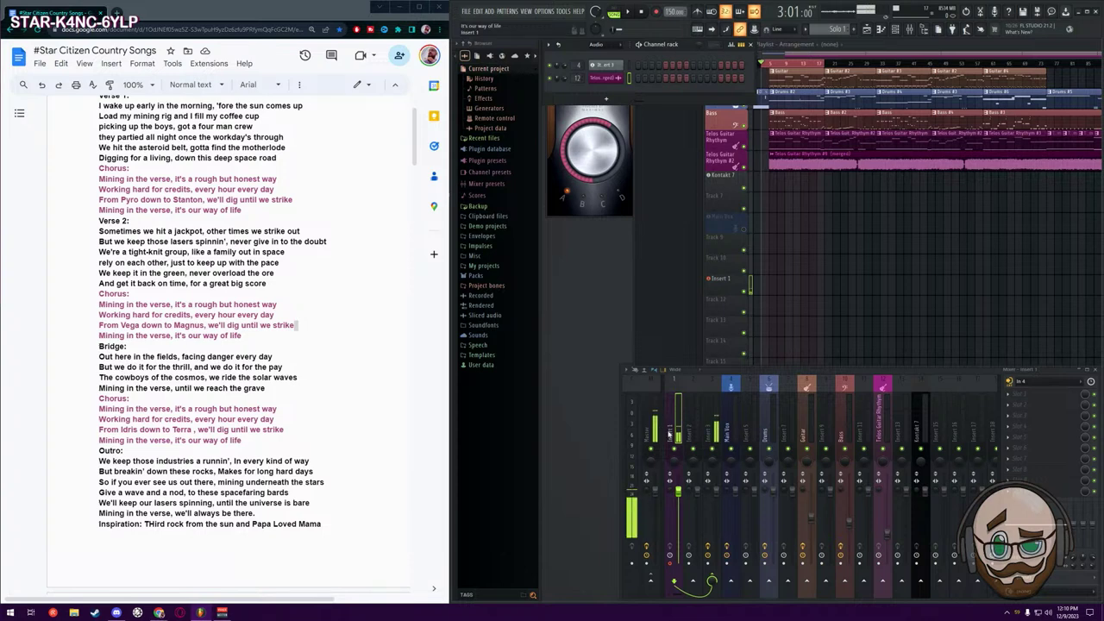
{"action": "left_click", "coordinate": [716, 461]}
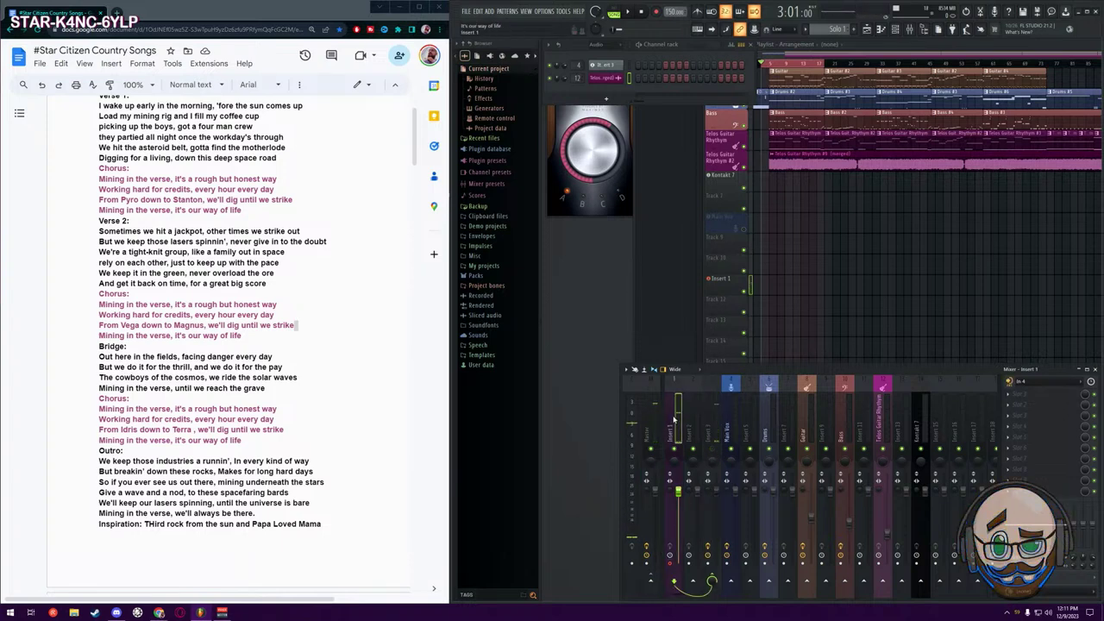
{"action": "left_click", "coordinate": [672, 557]}
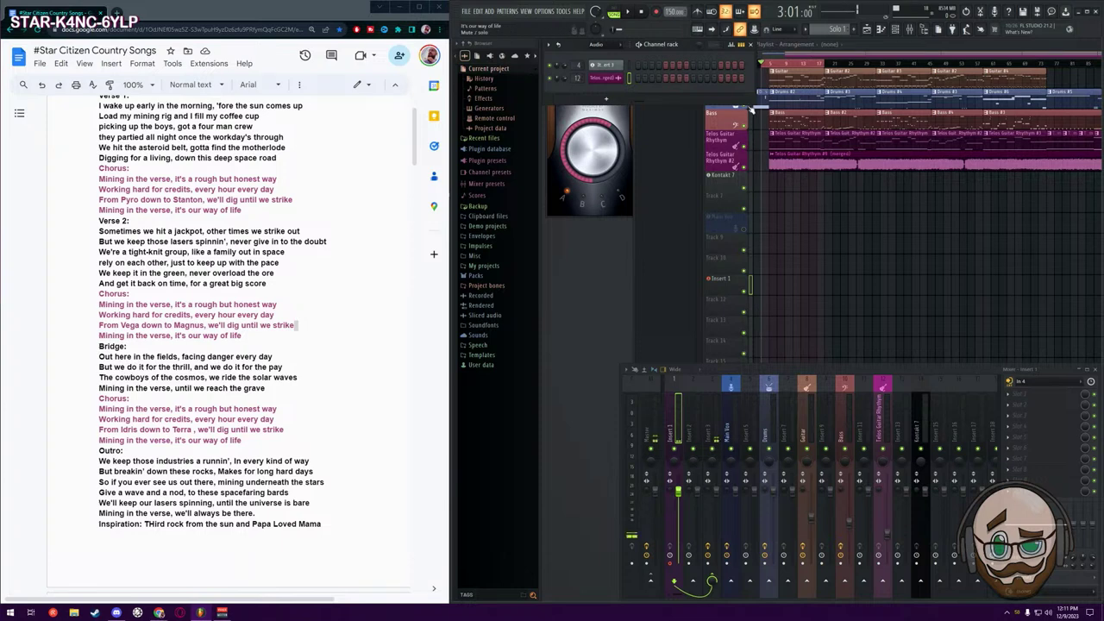
{"action": "scroll", "coordinate": [299, 293], "scroll_direction": "up", "scroll_amount": 3}
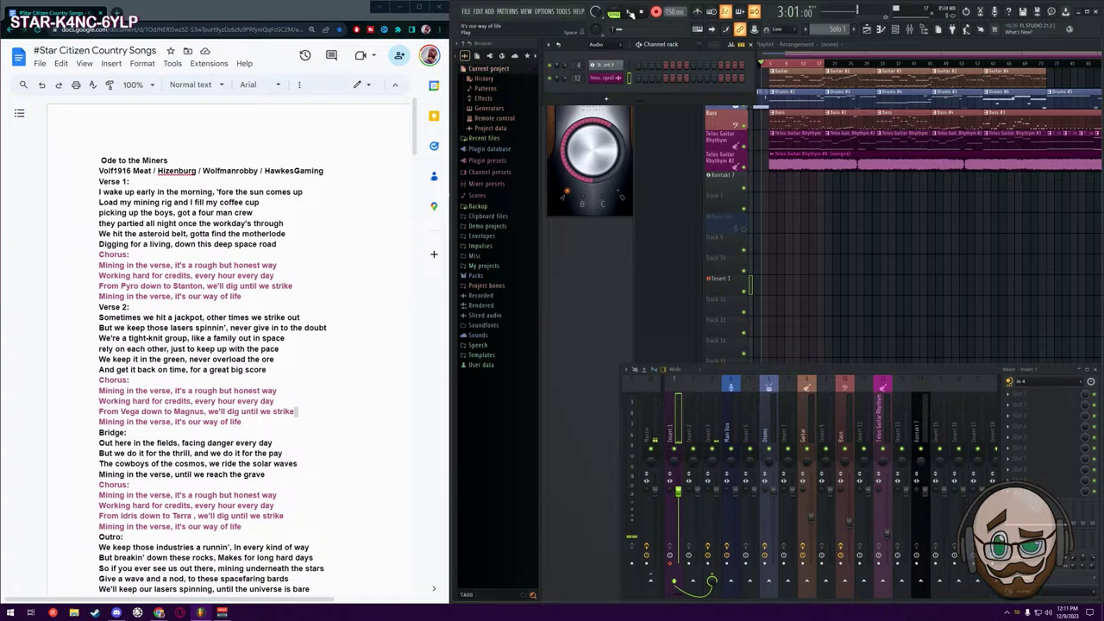
{"action": "left_click", "coordinate": [630, 13]}
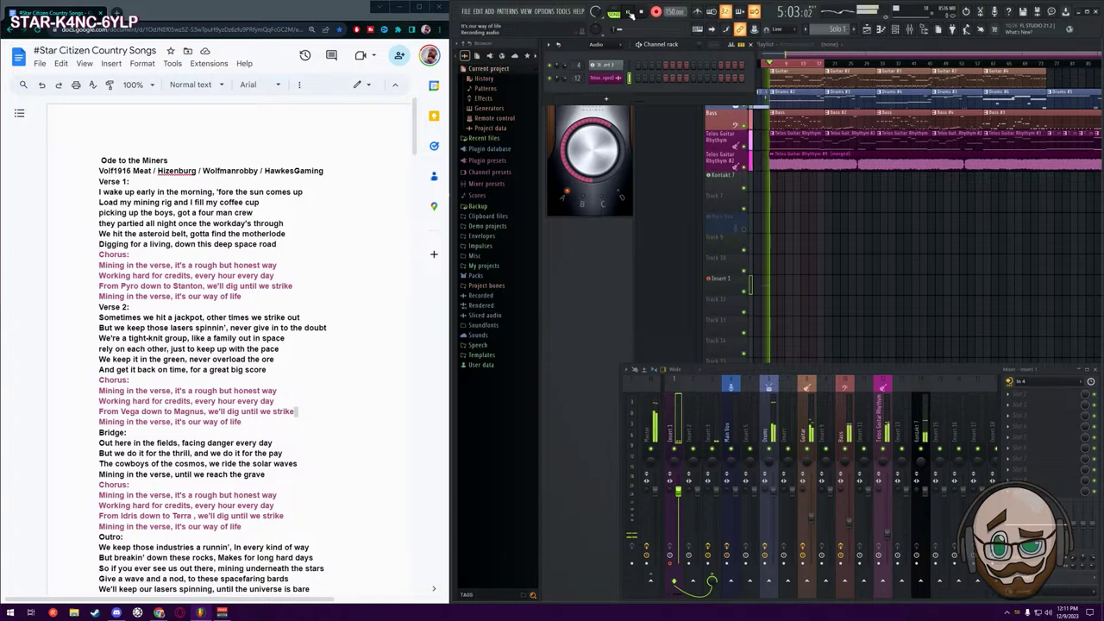
{"action": "key", "text": "alt+space"}
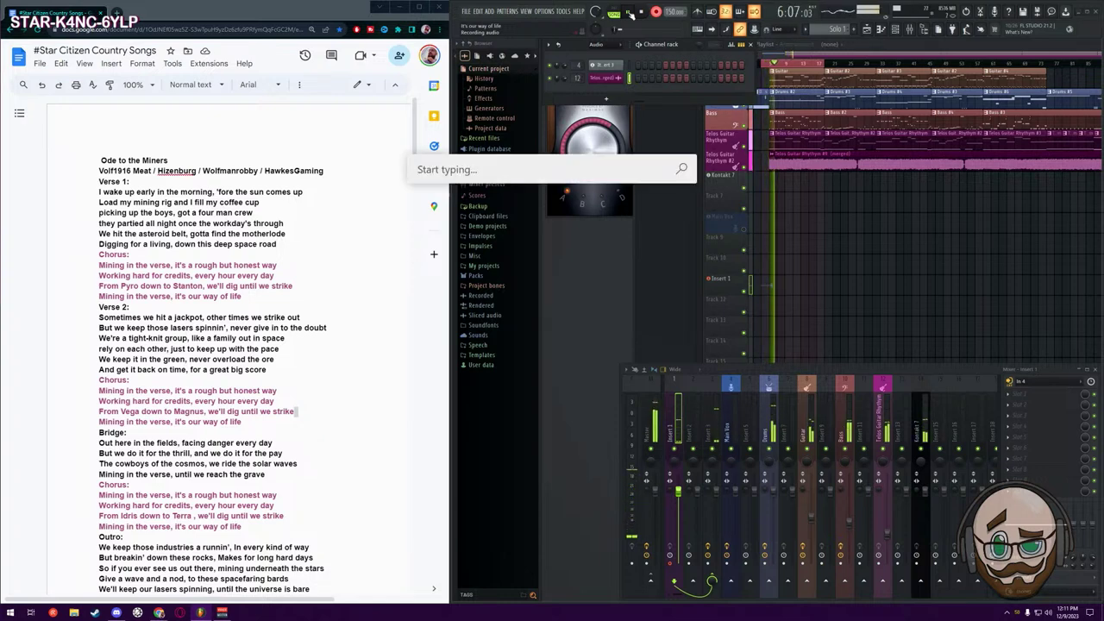
{"action": "left_click", "coordinate": [642, 11]}
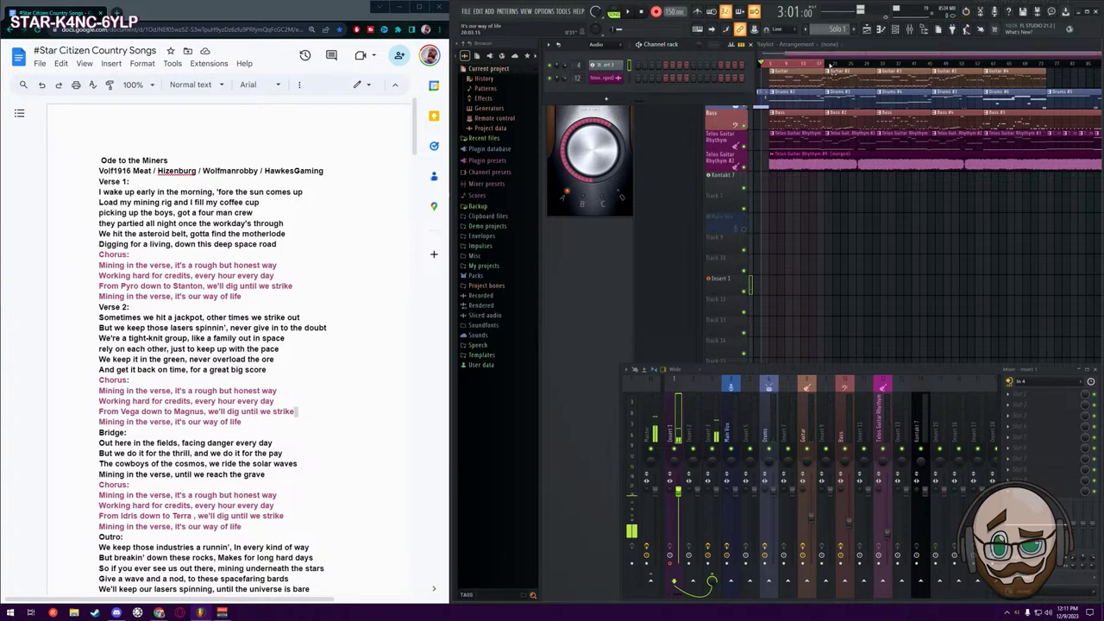
Set the loop range from bar 1 to the end of the first Guitar clip and loop-record eight vocal takes on Insert 1
{"action": "left_click", "coordinate": [826, 69]}
{"action": "key", "text": "ctrl+a"}
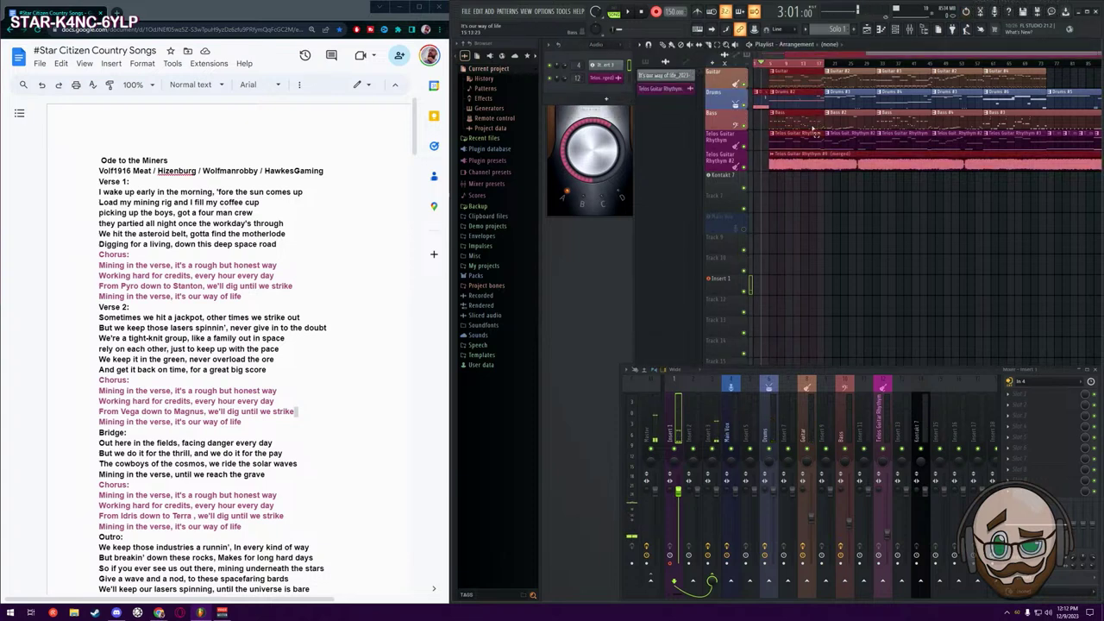
{"action": "left_click", "coordinate": [643, 13]}
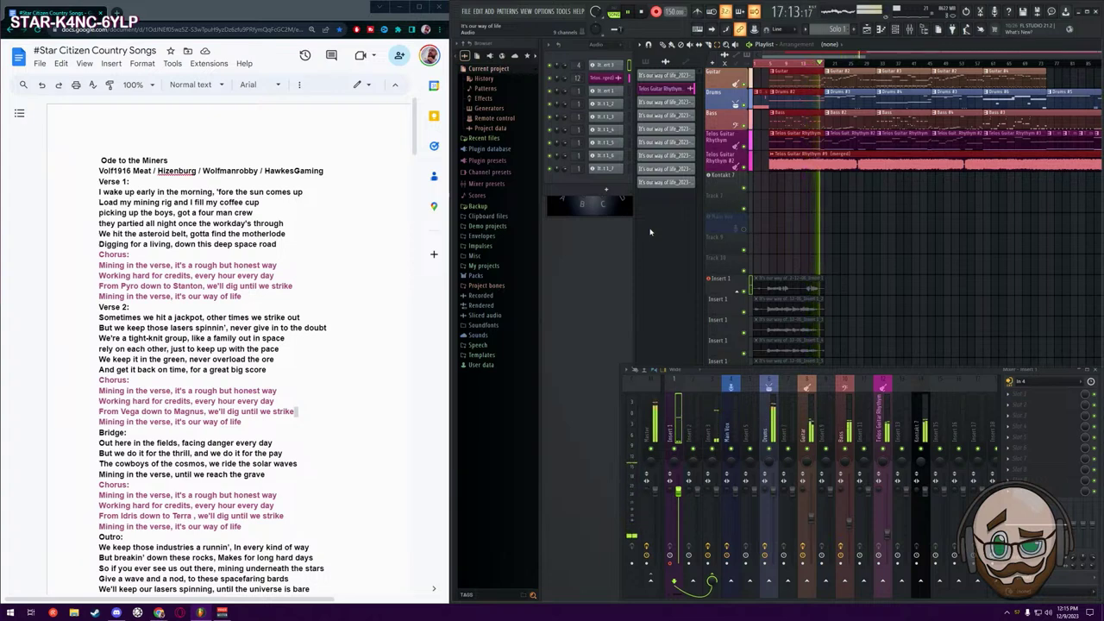
{"action": "key", "text": "space"}
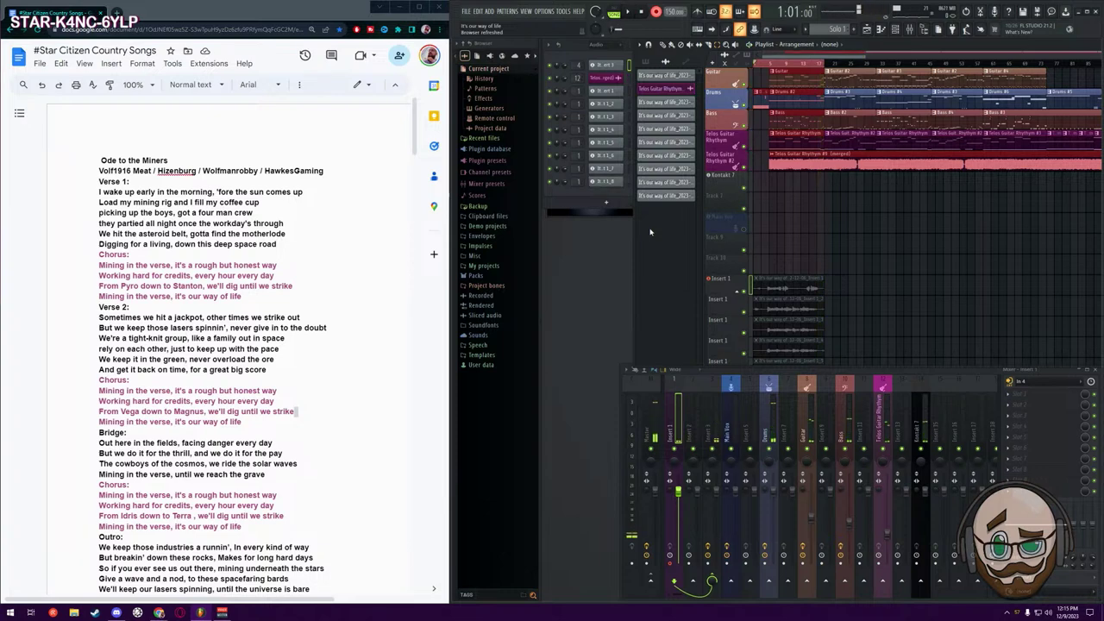
Select the playlist time range from bar 27 through bar 45, listen to it, and re-enable recording
{"action": "scroll", "coordinate": [785, 212], "scroll_direction": "down", "scroll_amount": 7}
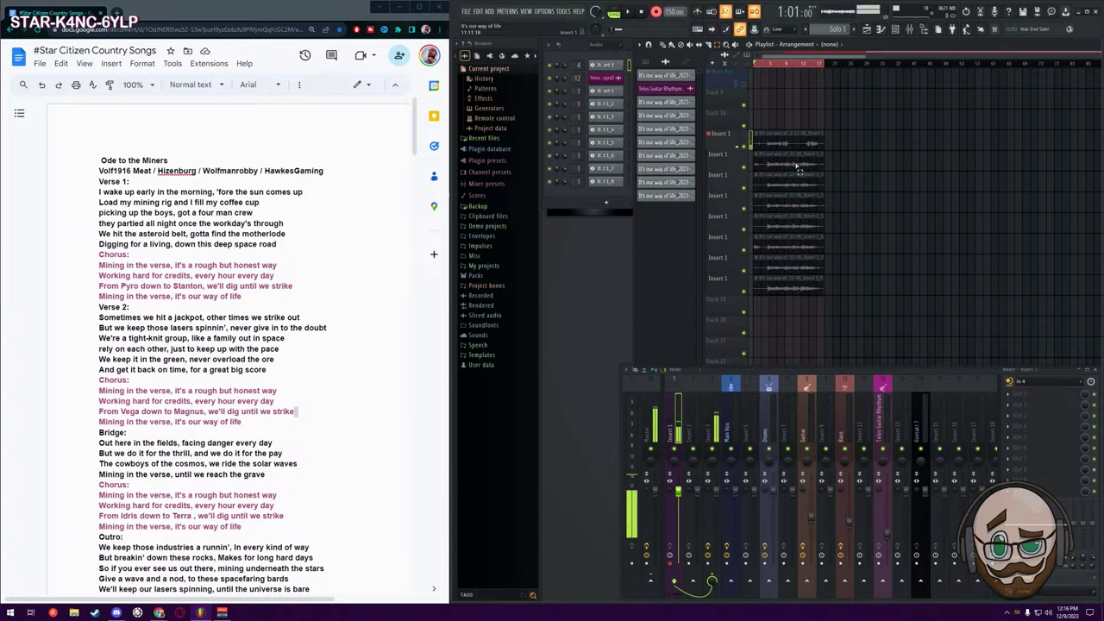
{"action": "scroll", "coordinate": [869, 233], "scroll_direction": "up", "scroll_amount": 2}
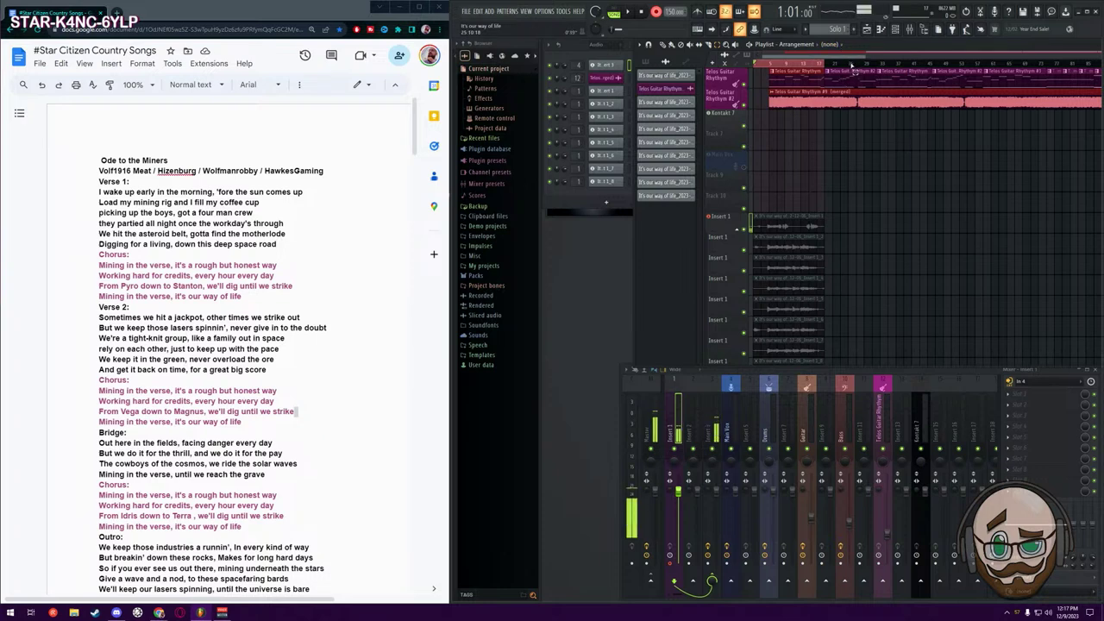
{"action": "left_click", "coordinate": [852, 65]}
{"action": "left_click_drag", "start_coordinate": [853, 66], "coordinate": [935, 81]}
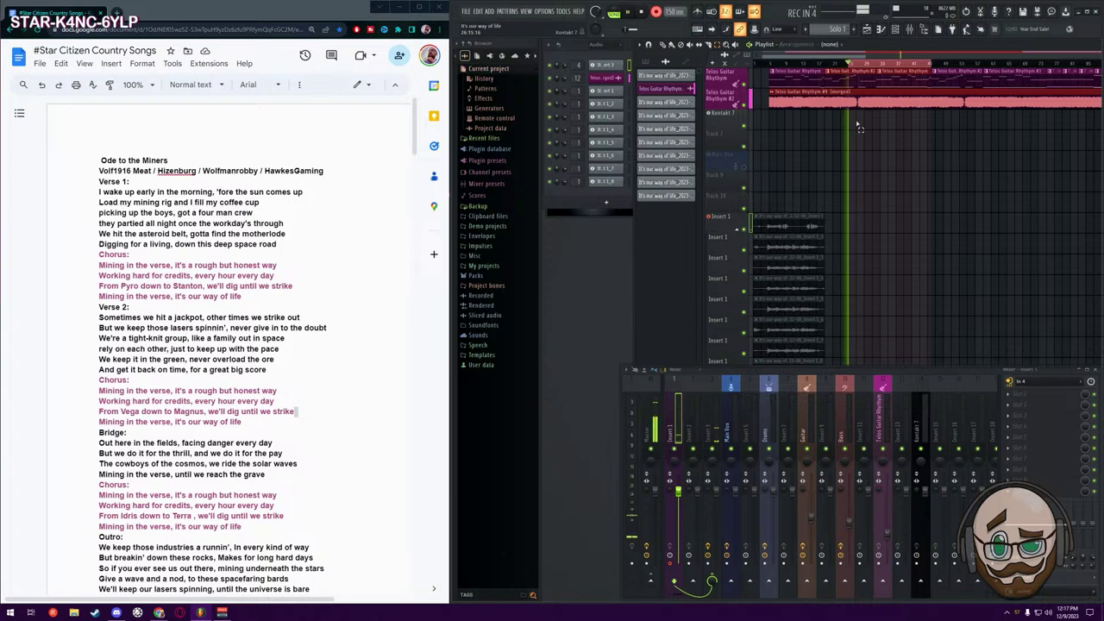
{"action": "key", "text": "space"}
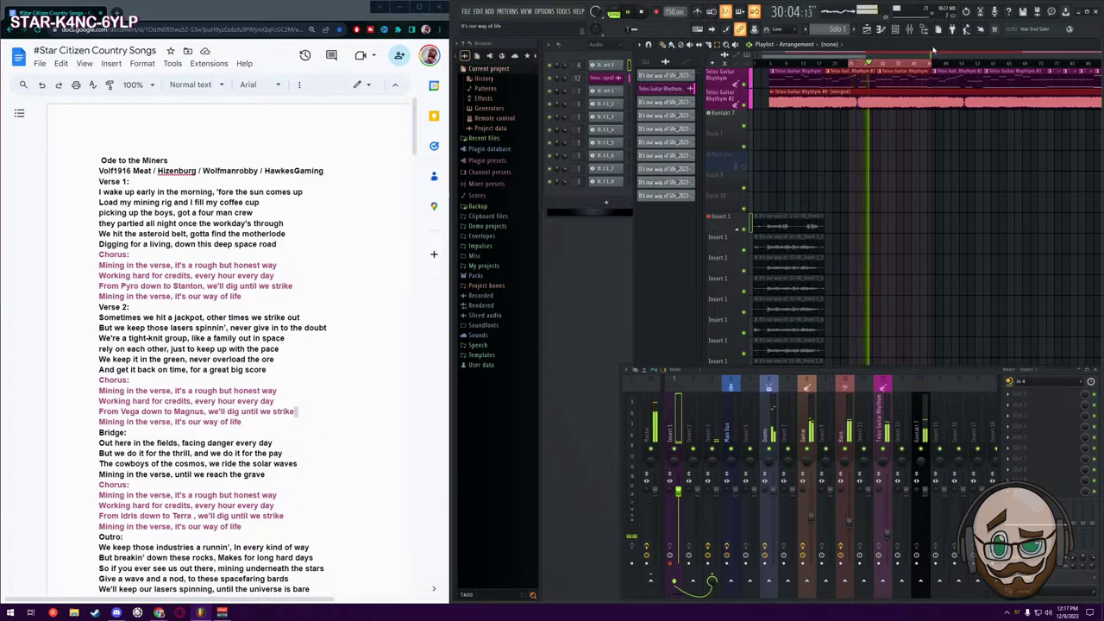
{"action": "key", "text": "space"}
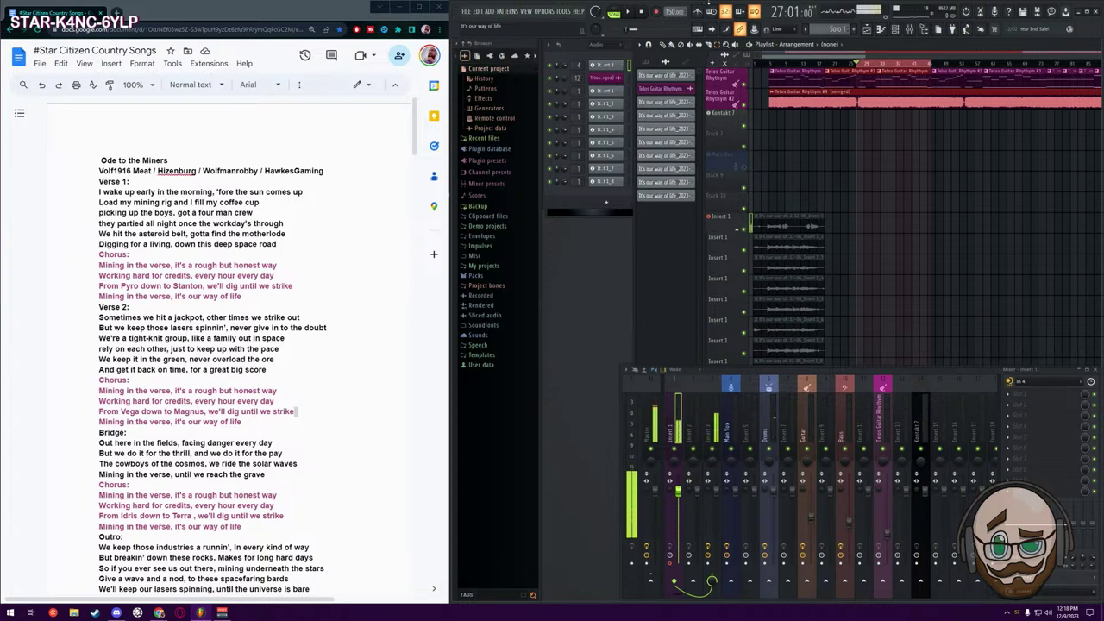
{"action": "left_click", "coordinate": [659, 12]}
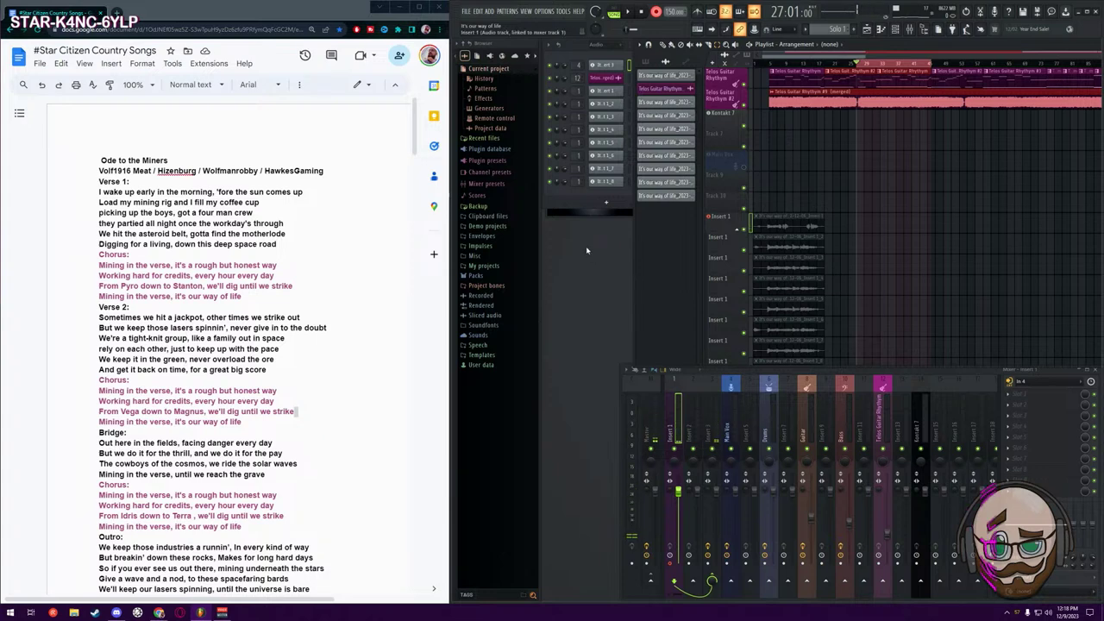
Loop-record eight vocal takes over bars 27 to 45 on Insert 1, with the lyrics positioned to show both verses through the outro
{"action": "left_click", "coordinate": [562, 258]}
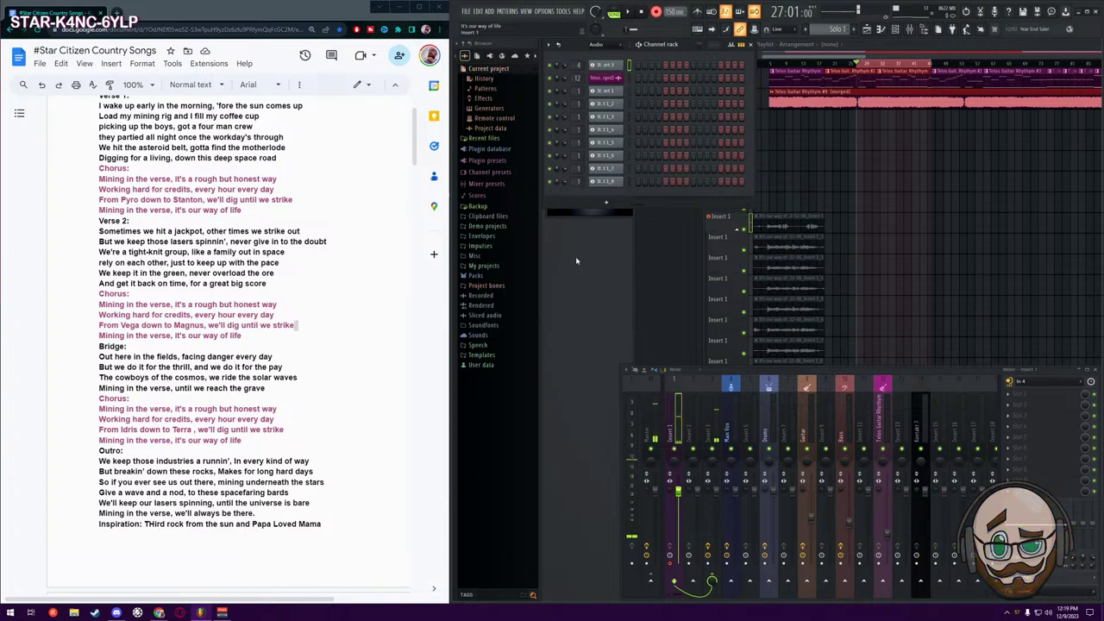
{"action": "key", "text": "space"}
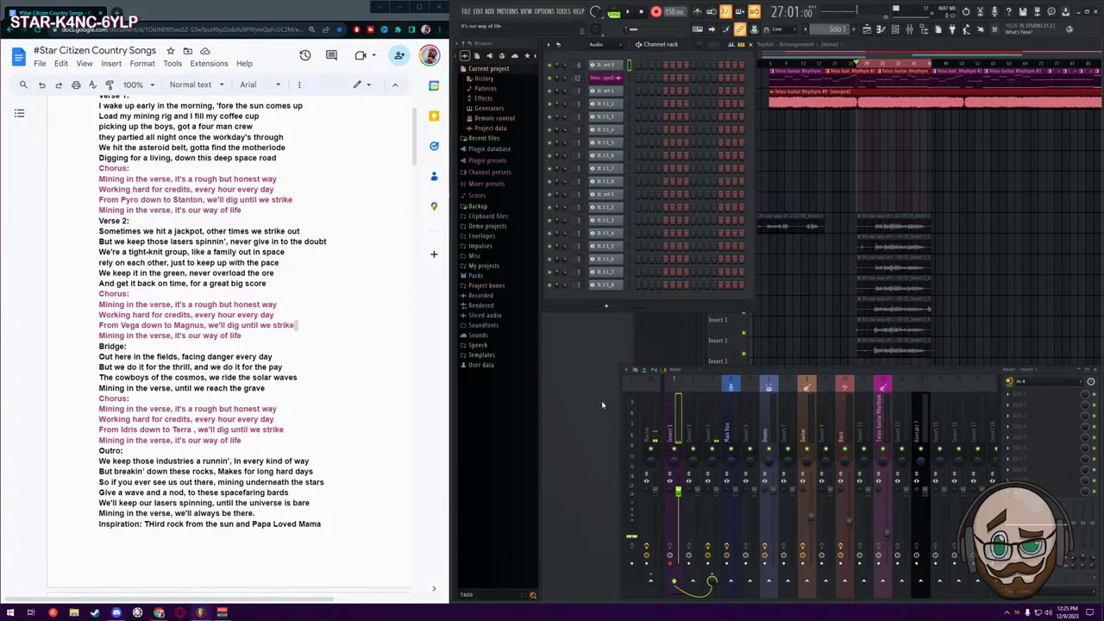
Undo all eight vocal takes recorded over bars 27 to 45, keeping the takes of the first section
{"action": "key", "text": "ctrl+alt+z"}
{"action": "key", "text": "ctrl+alt+z"}
{"action": "key", "text": "ctrl+alt+z"}
{"action": "key", "text": "ctrl+alt+z"}
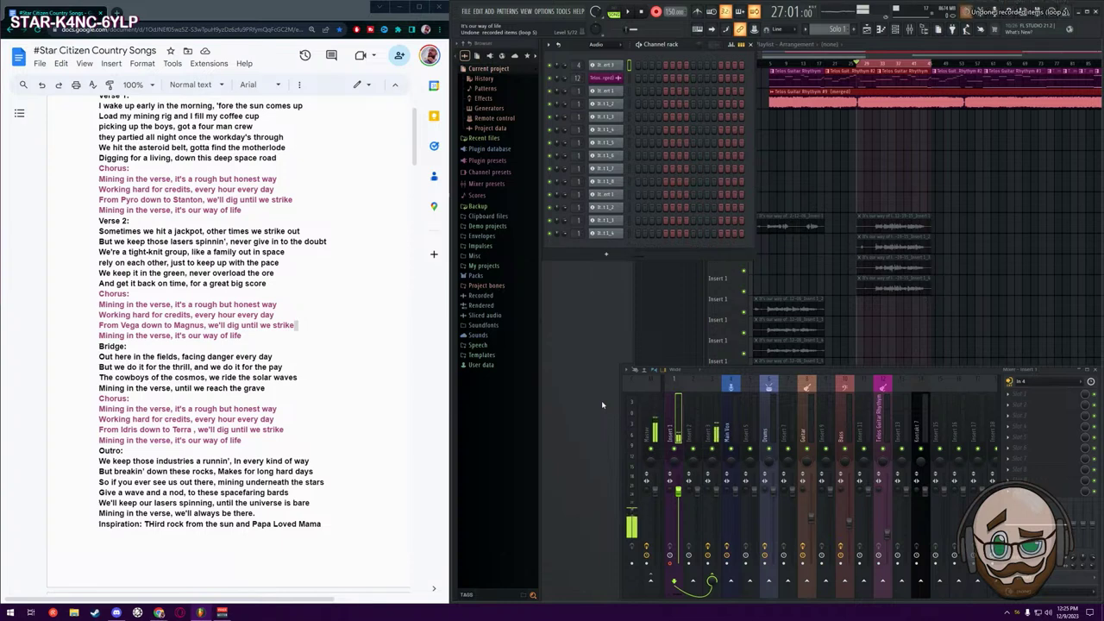
{"action": "key", "text": "ctrl+alt+z"}
{"action": "key", "text": "ctrl+alt+z"}
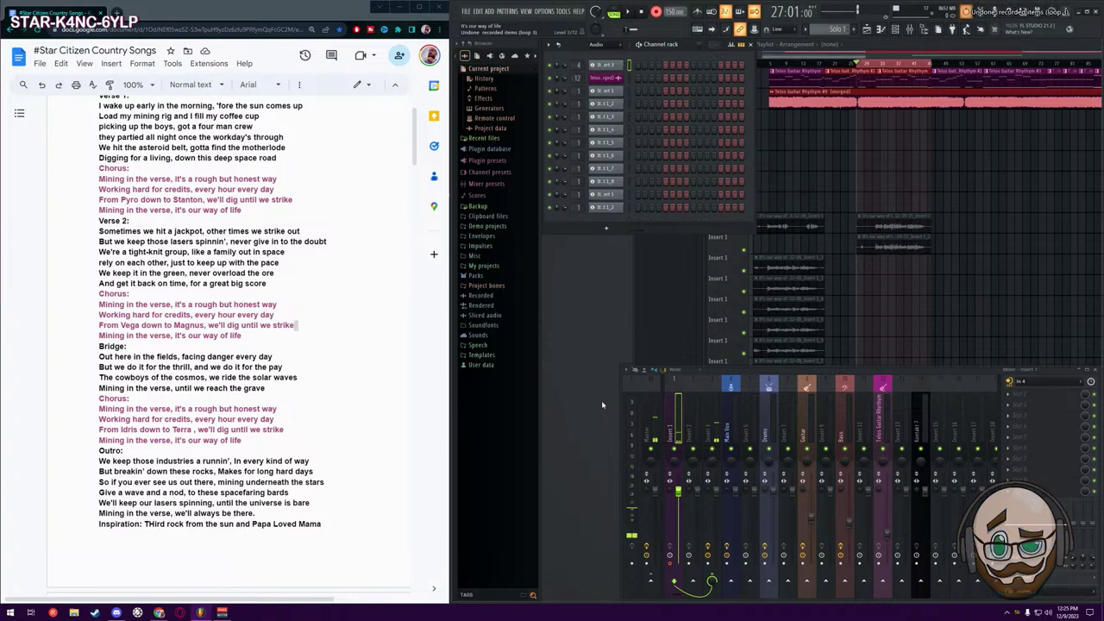
{"action": "key", "text": "ctrl+alt+z"}
{"action": "key", "text": "ctrl+alt+z"}
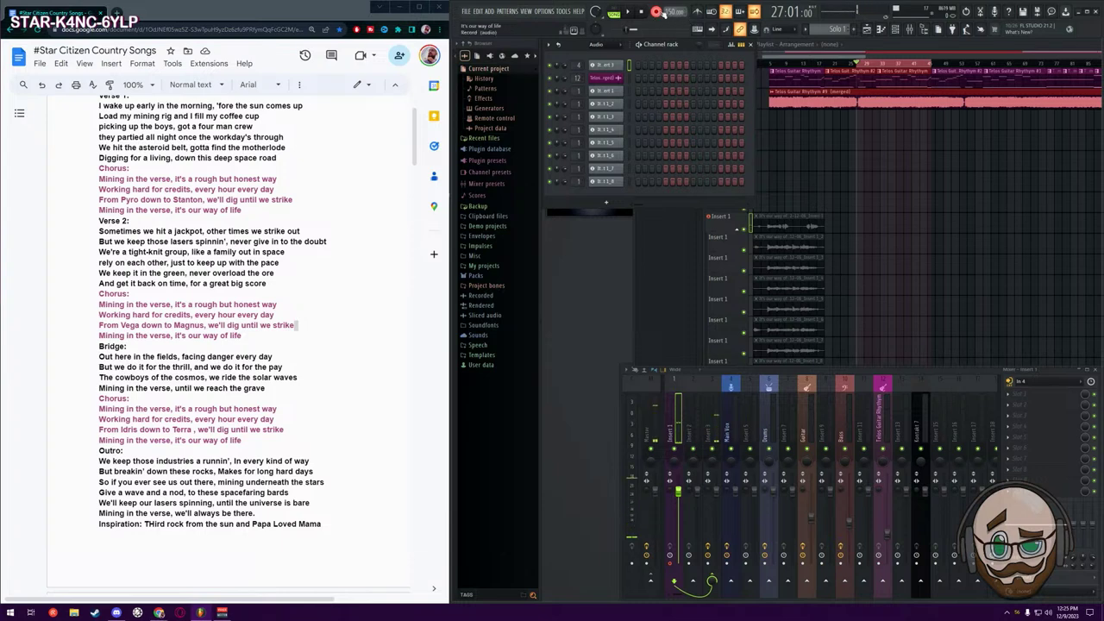
Try recording a single new vocal take over bars 27 to 45 and undo it
{"action": "left_click", "coordinate": [628, 13]}
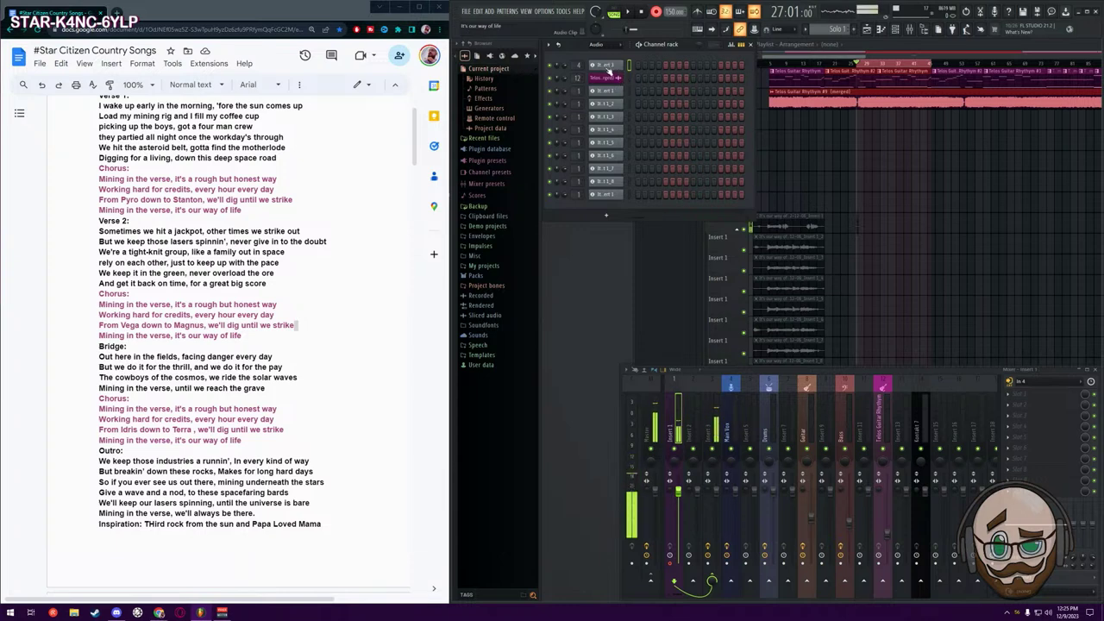
{"action": "key", "text": "ctrl+z"}
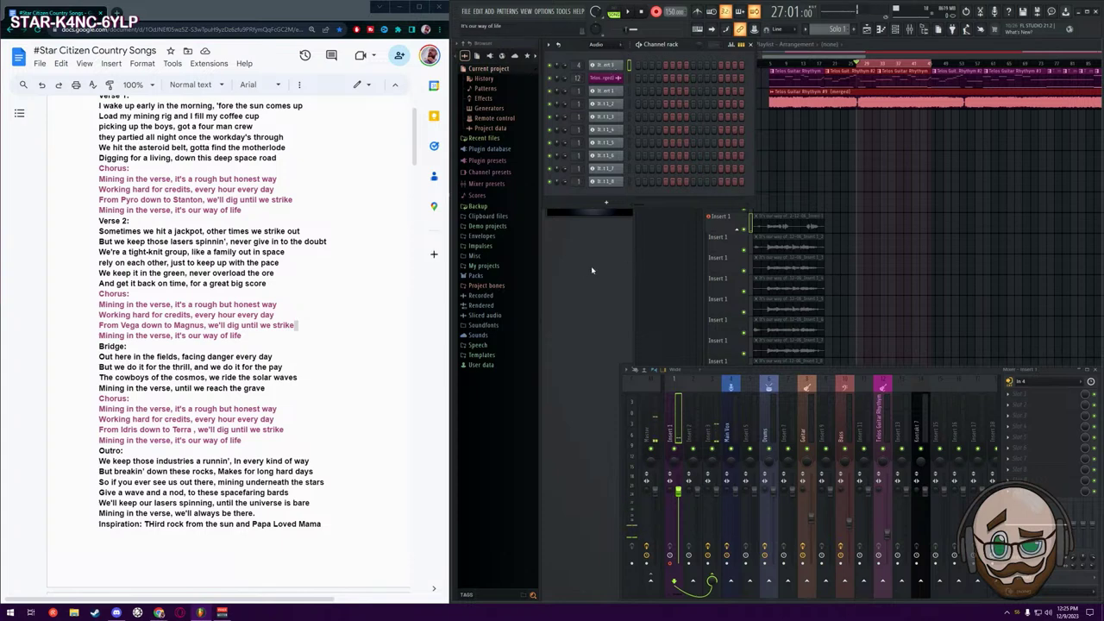
Record three vocal takes of the section spanning bars 27 to 45 on Insert 1
{"action": "key", "text": "space"}
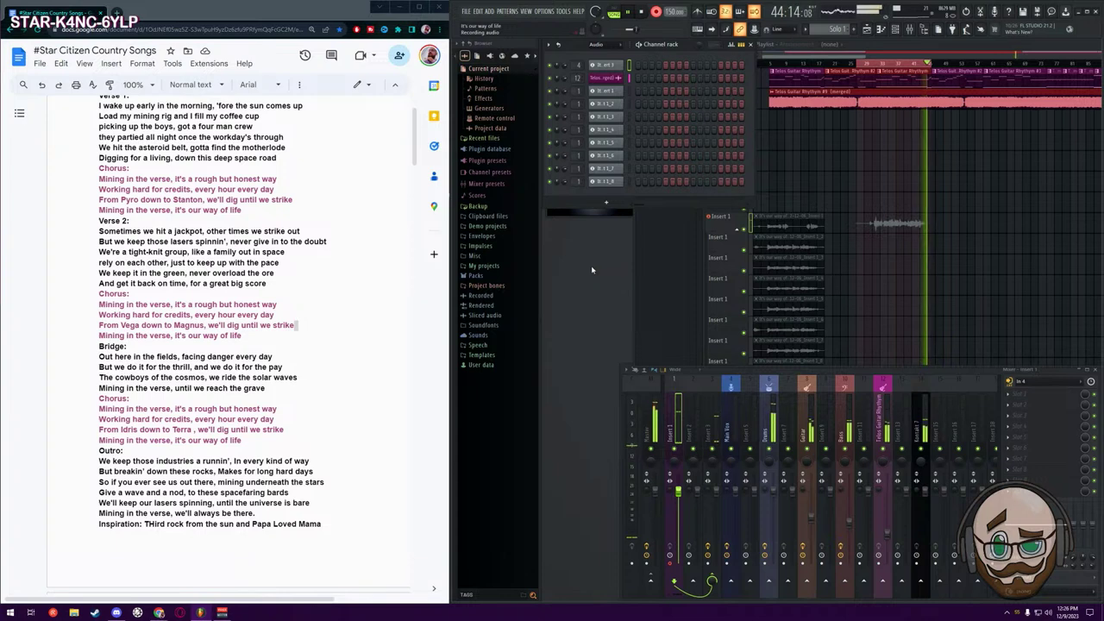
{"action": "key", "text": "space"}
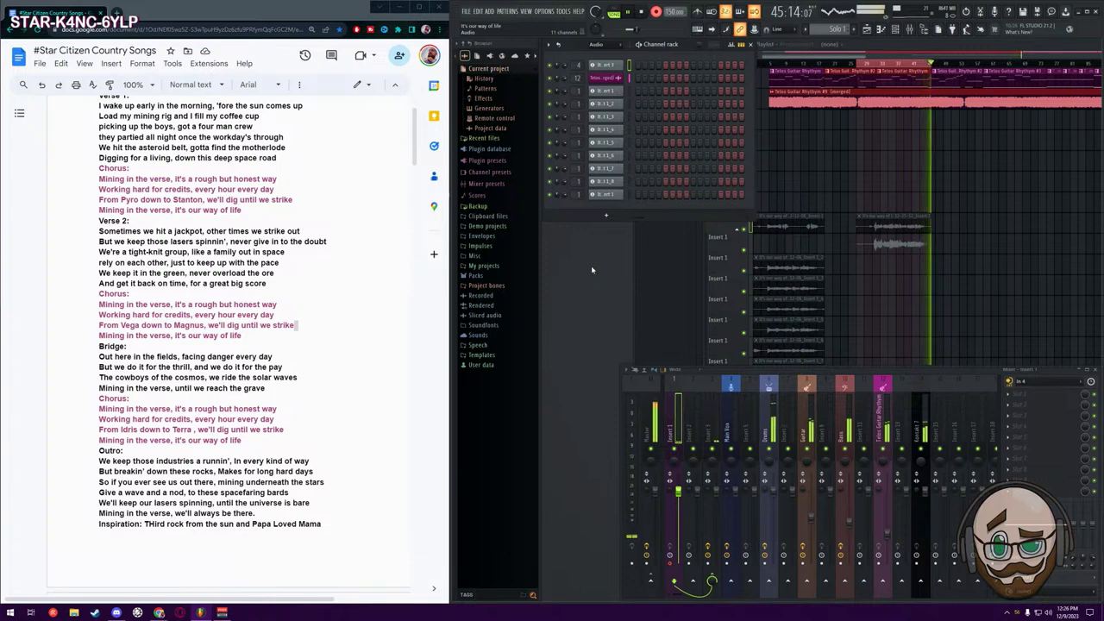
{"action": "key", "text": "space"}
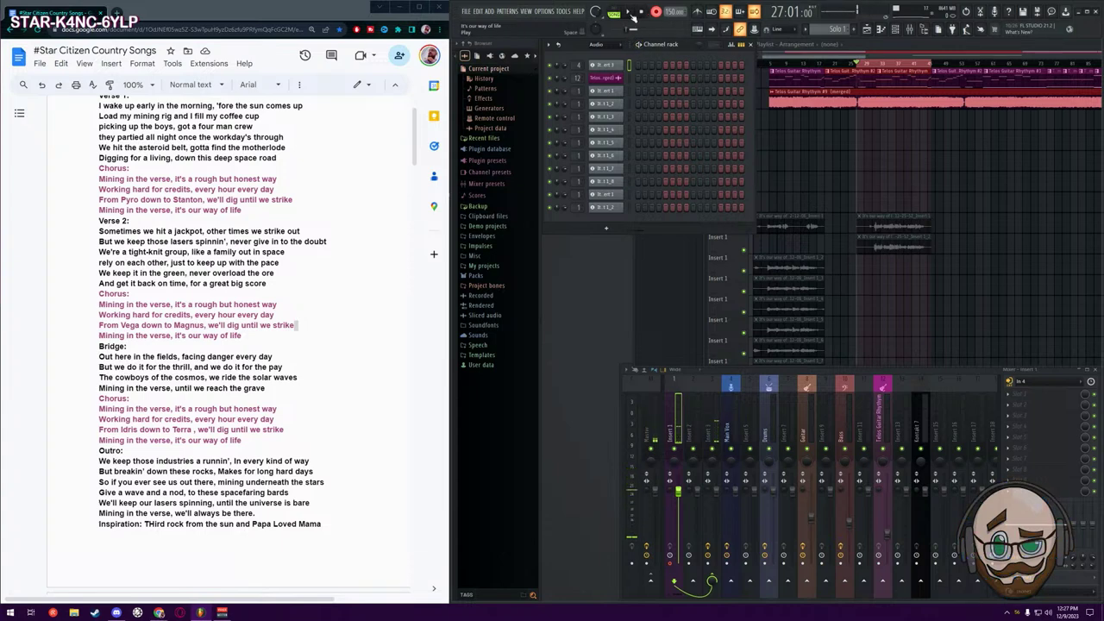
{"action": "left_click", "coordinate": [629, 14]}
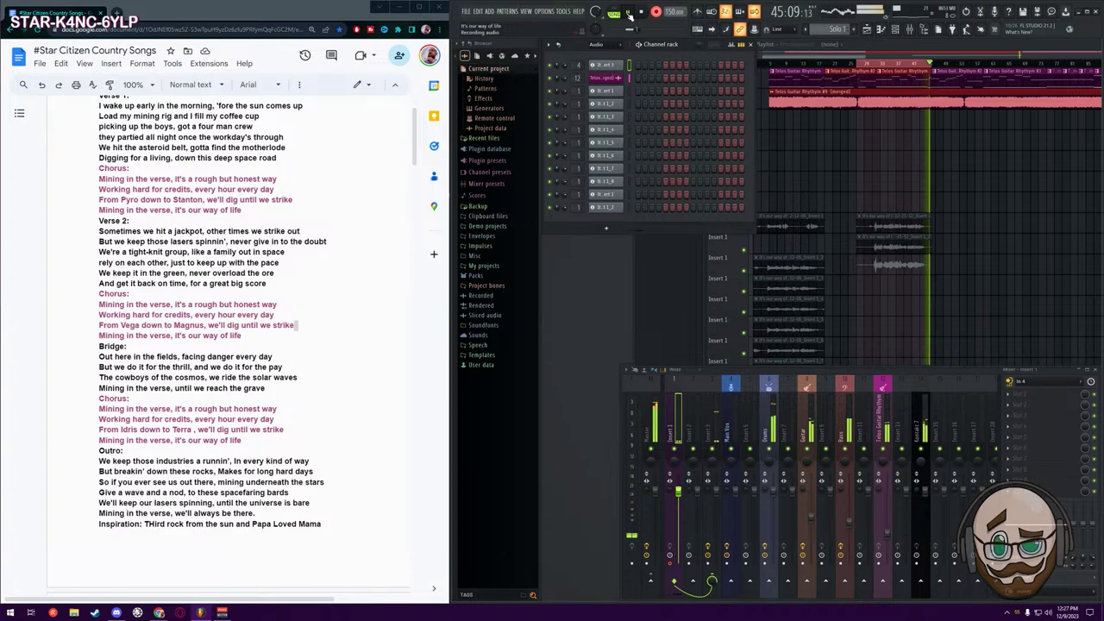
{"action": "key", "text": "space"}
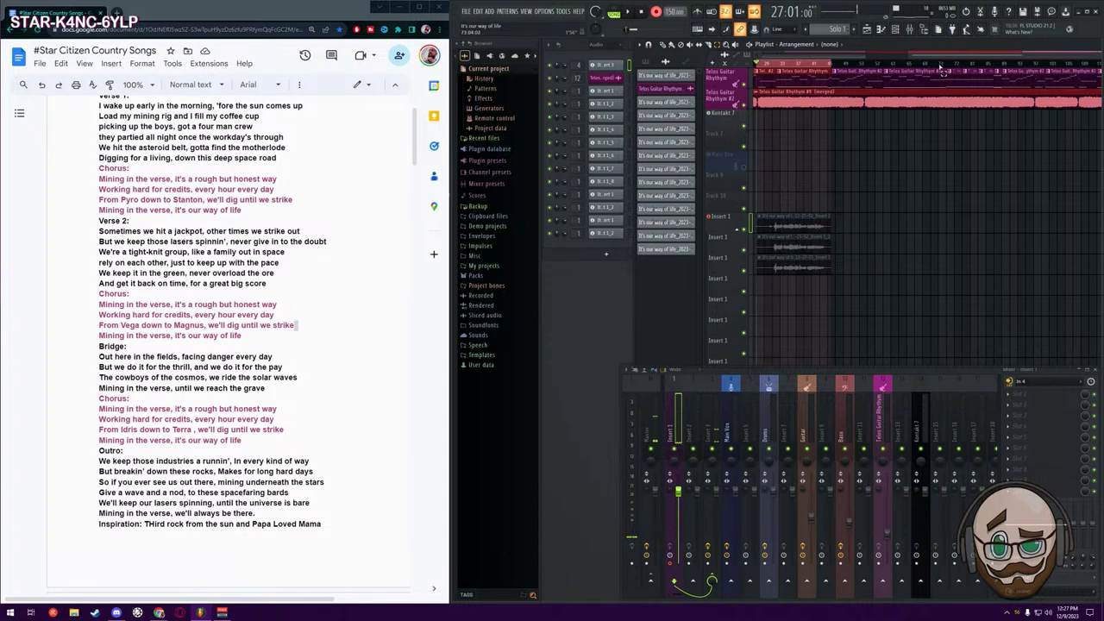
Select the playlist time range from bar 73 to about bar 89 and listen to its opening bars twice
{"action": "left_click_drag", "start_coordinate": [941, 66], "coordinate": [1006, 80]}
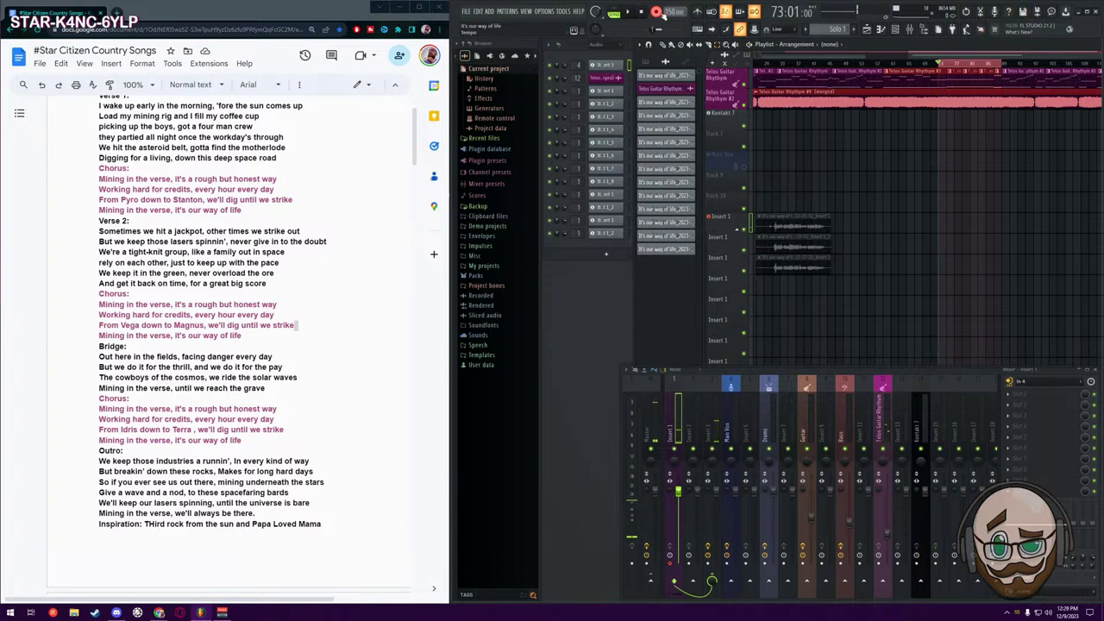
{"action": "key", "text": "space"}
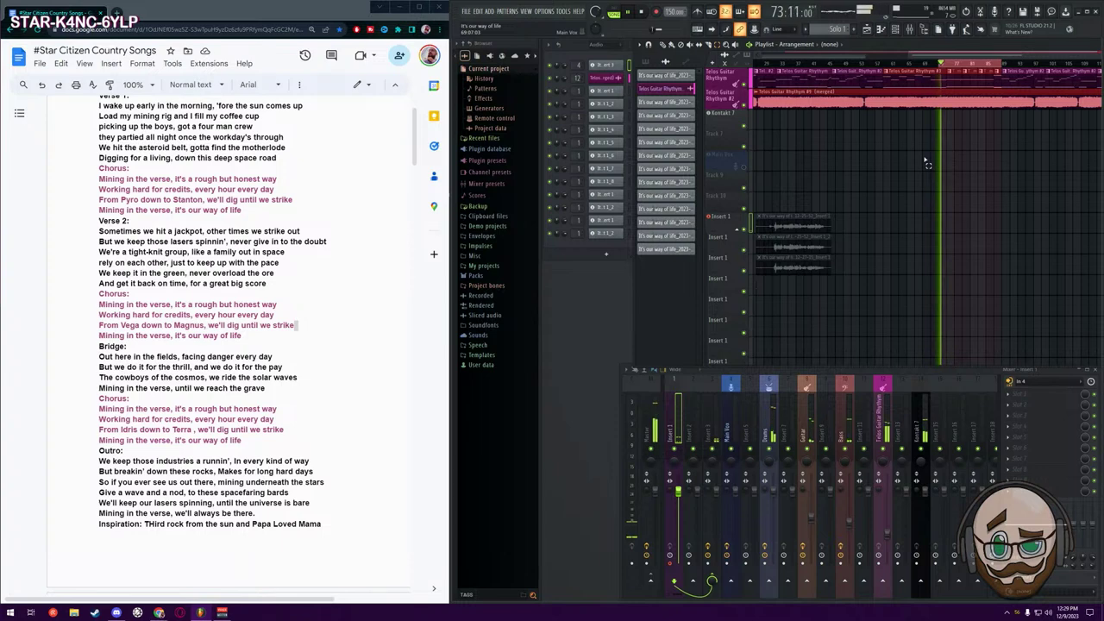
{"action": "key", "text": "space"}
{"action": "key", "text": "space"}
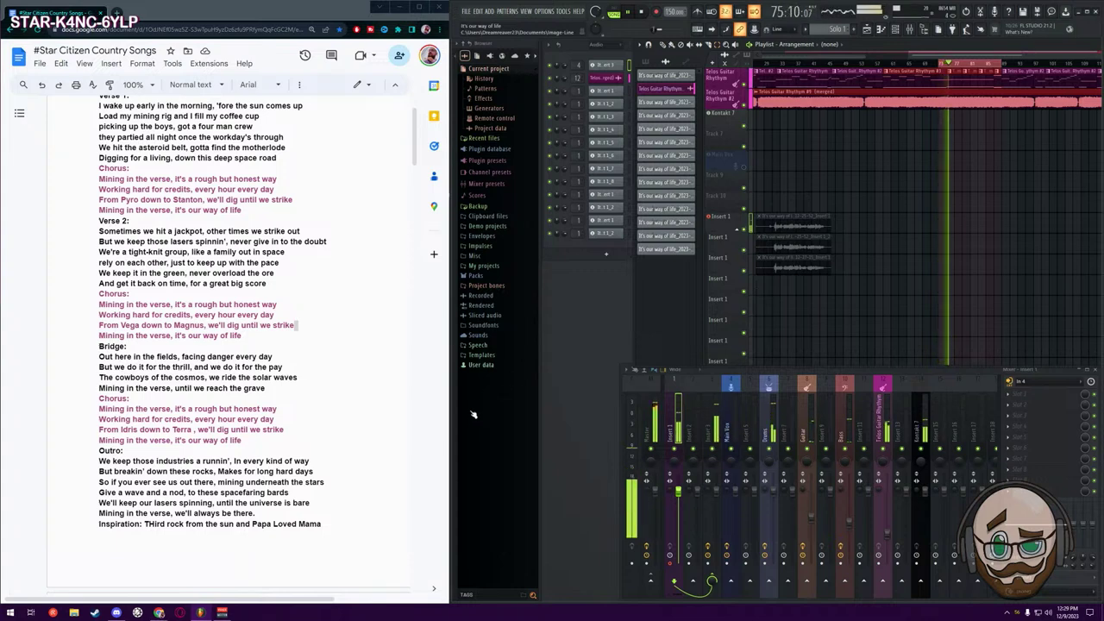
{"action": "key", "text": "space"}
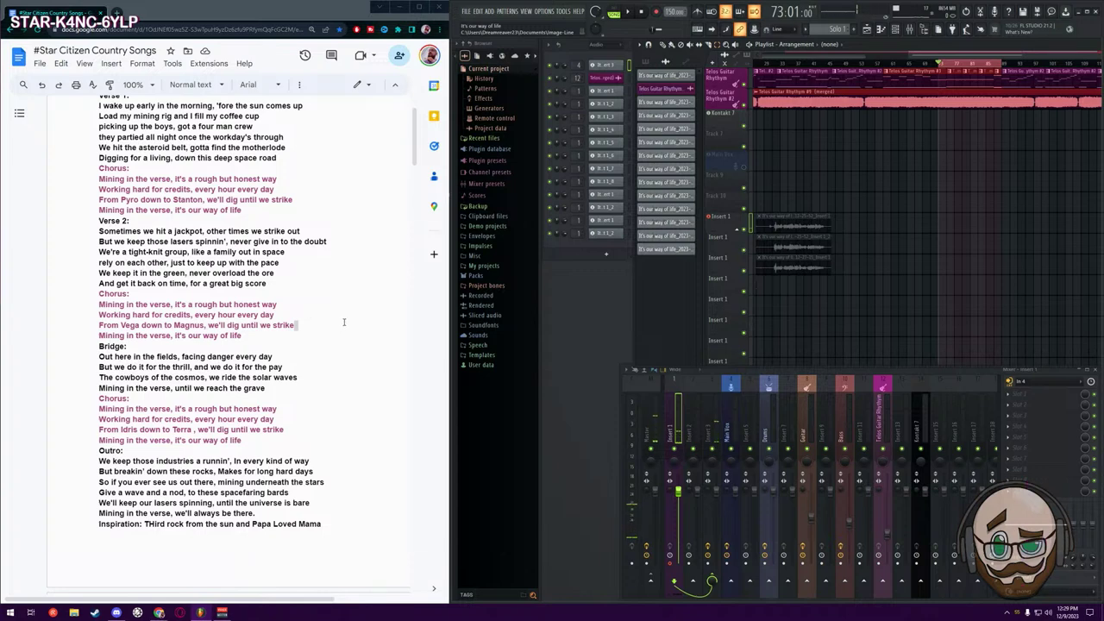
Enable recording and record four vocal takes over the selected range starting at bar 73
{"action": "left_click", "coordinate": [658, 13]}
{"action": "left_click", "coordinate": [629, 12]}
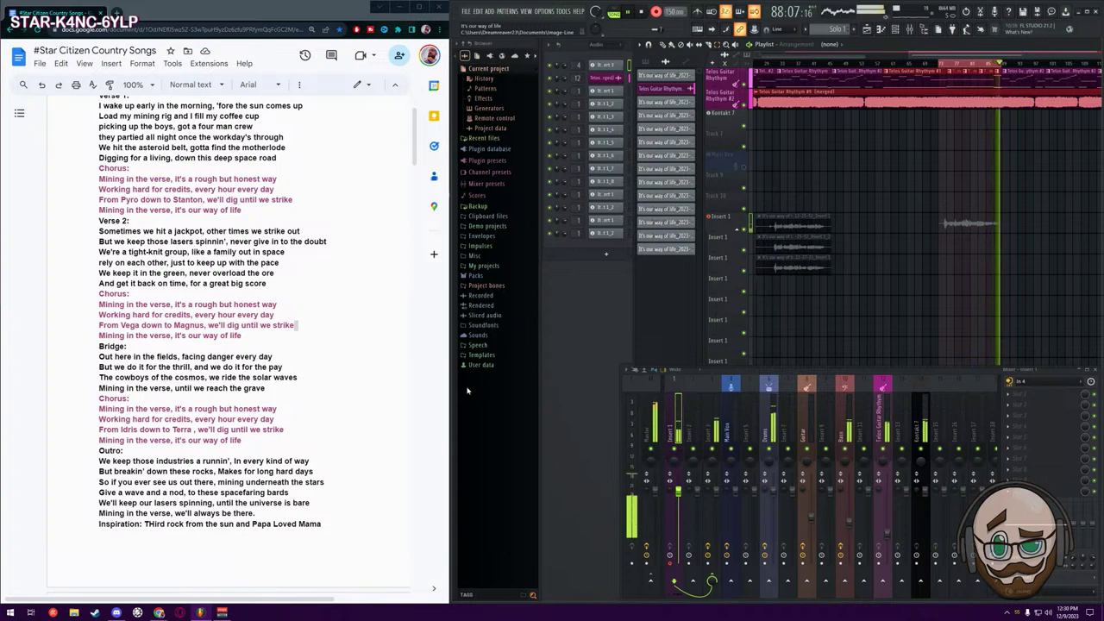
{"action": "key", "text": "space"}
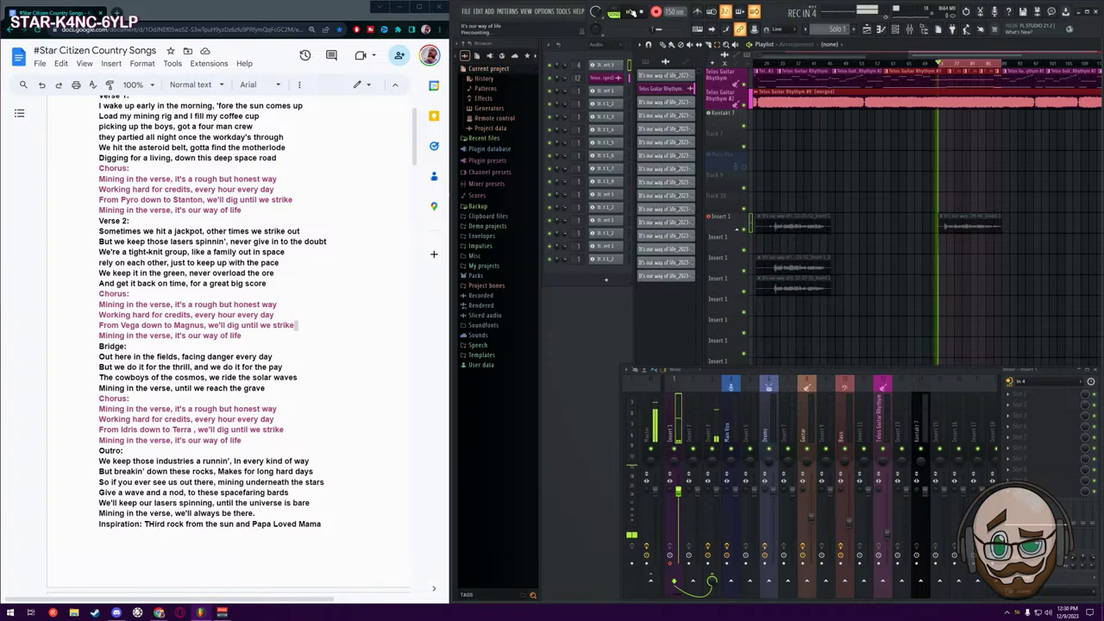
{"action": "left_click", "coordinate": [630, 13]}
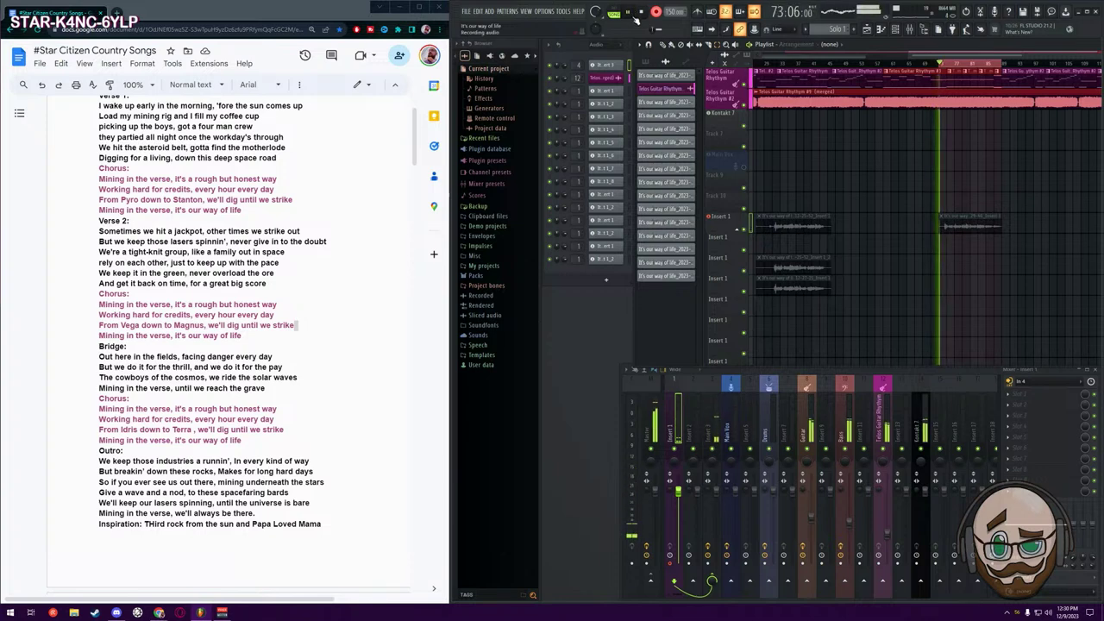
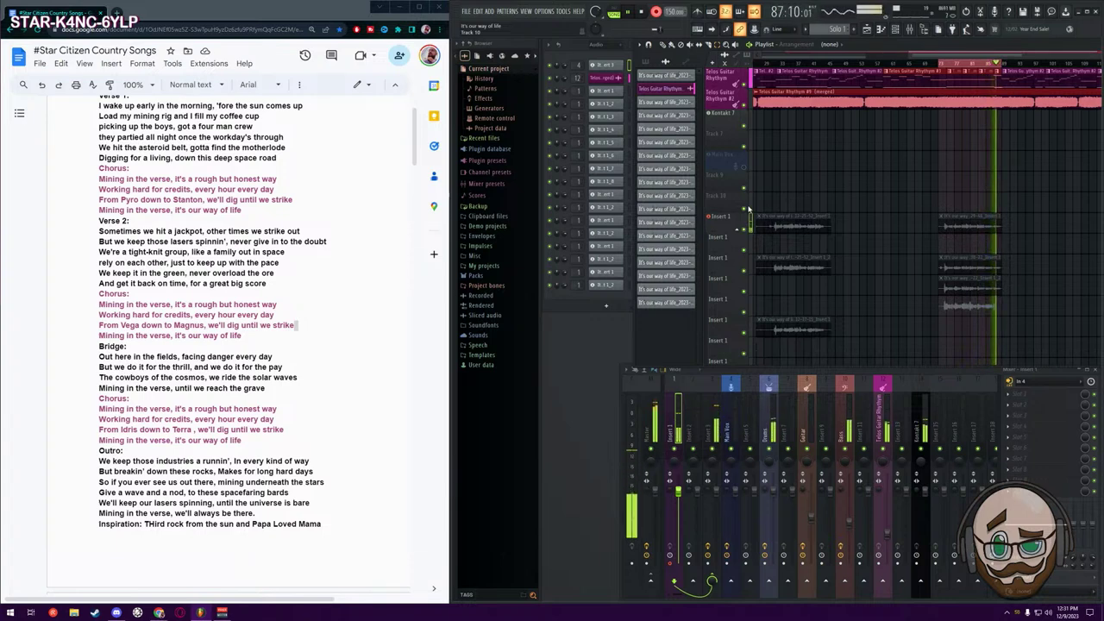
{"action": "key", "text": "space"}
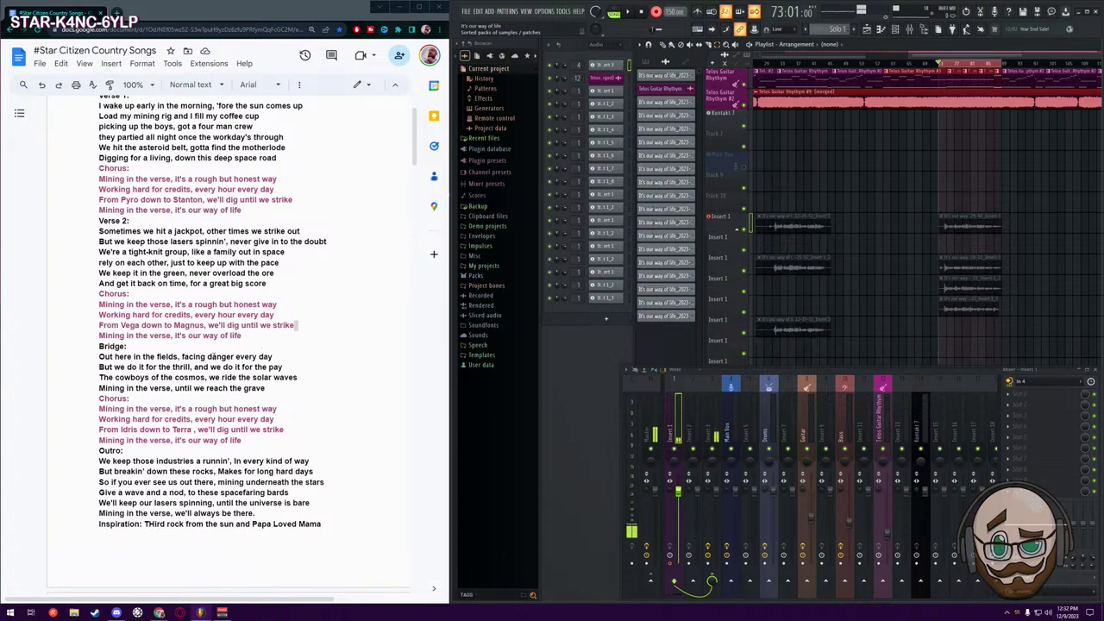
Correct the bridge lyrics to read "Out there in the fields" and "we do it for the thrills"
{"action": "left_click", "coordinate": [191, 367]}
{"action": "type", "text": "s"}
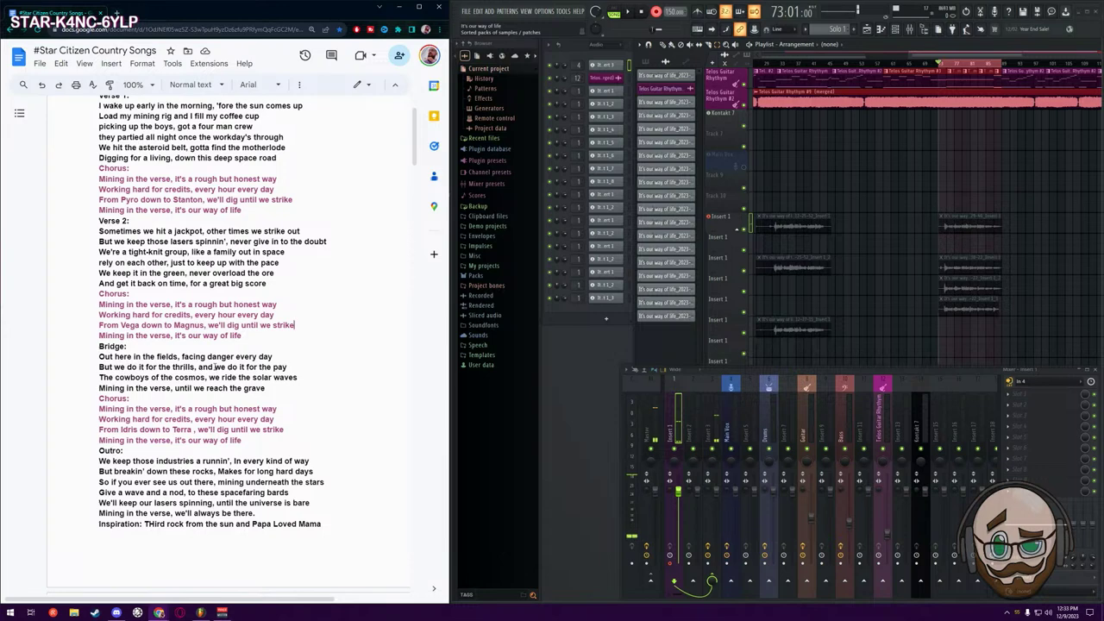
{"action": "left_click", "coordinate": [115, 356]}
{"action": "type", "text": "t"}
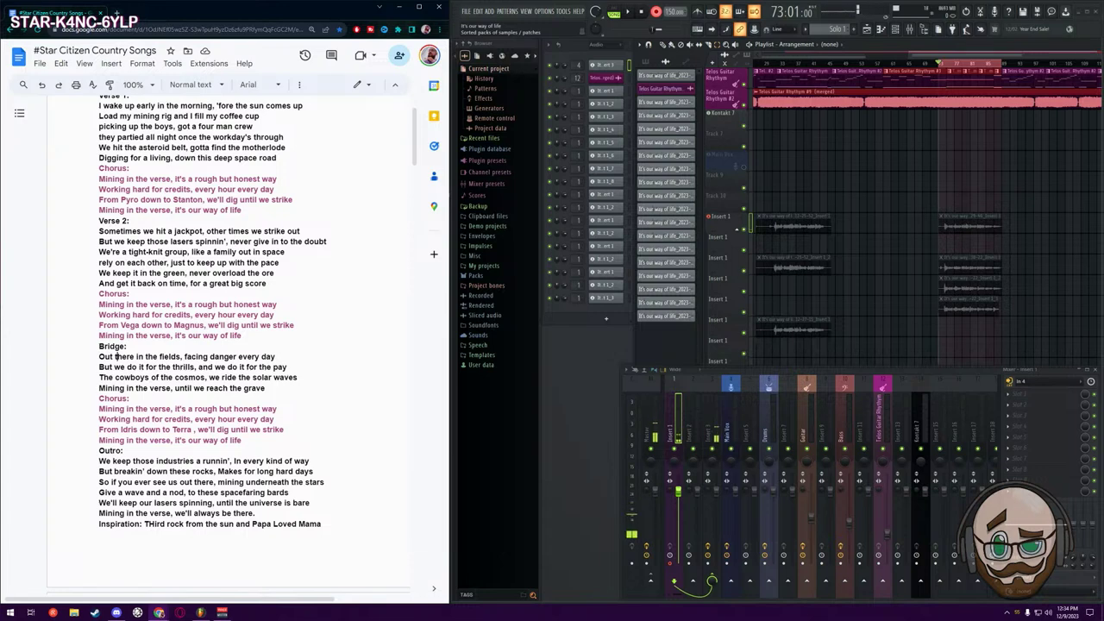
Replace "cowboys" with "roughnecks" in the third line of the bridge
{"action": "double_click", "coordinate": [265, 377]}
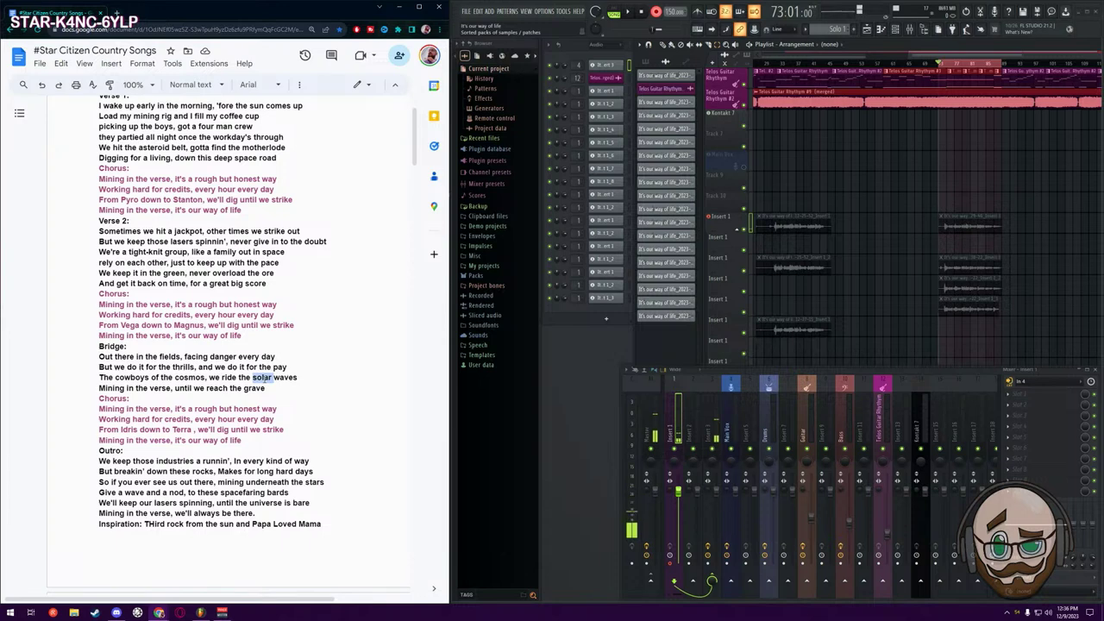
{"action": "double_click", "coordinate": [132, 378]}
{"action": "type", "text": "roughn"}
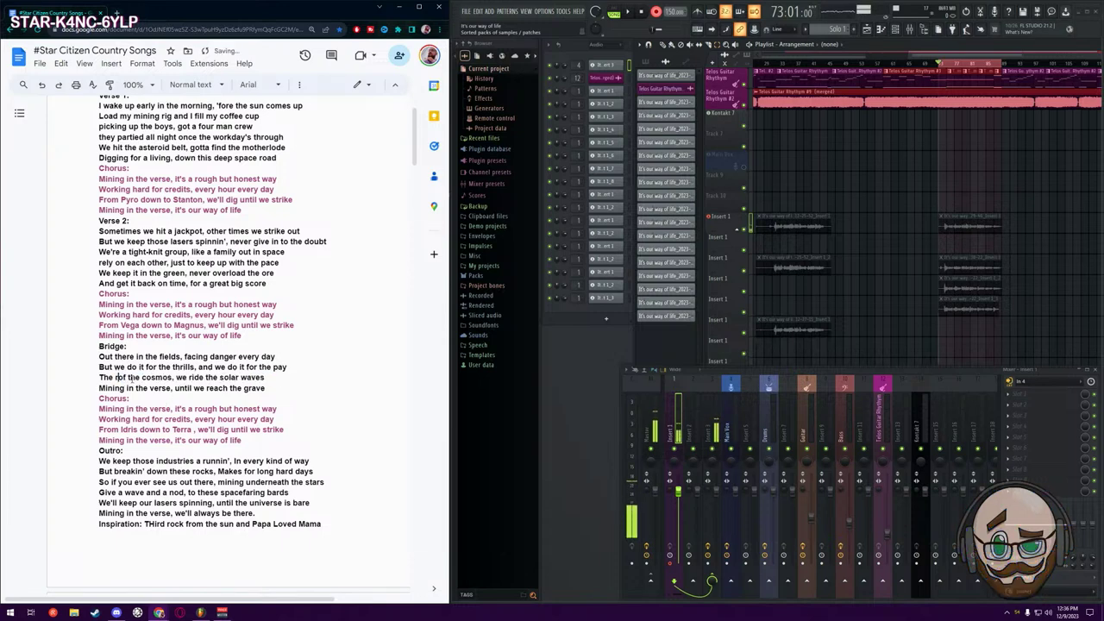
{"action": "type", "text": "ecks"}
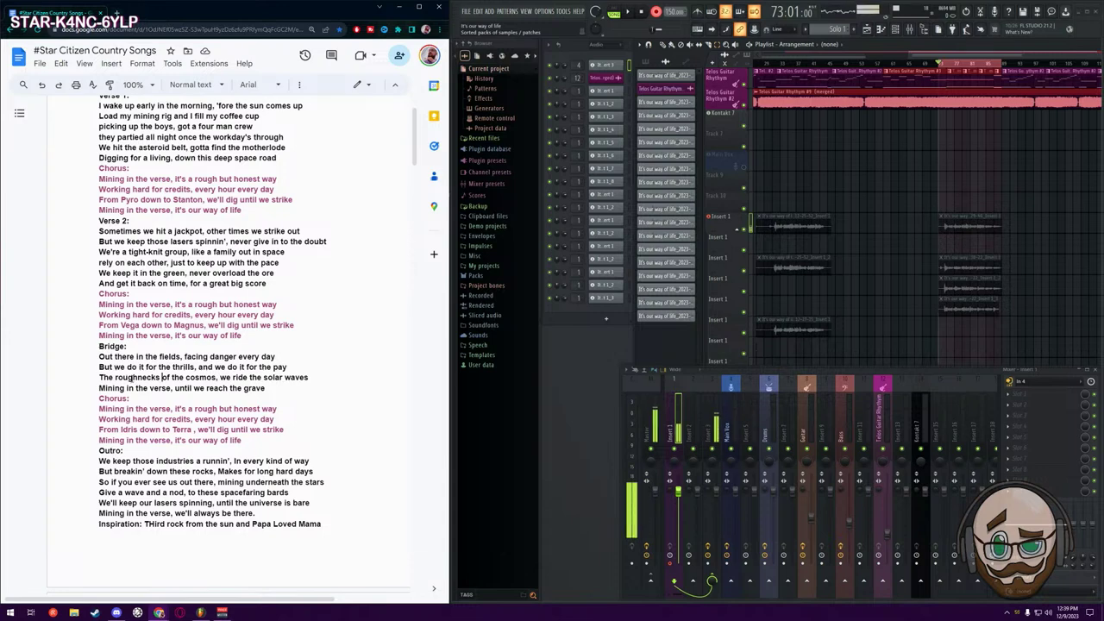
Review the full mining song lyrics, from the title and verses through the bridge and outro
{"action": "scroll", "coordinate": [69, 490], "scroll_direction": "down", "scroll_amount": 6}
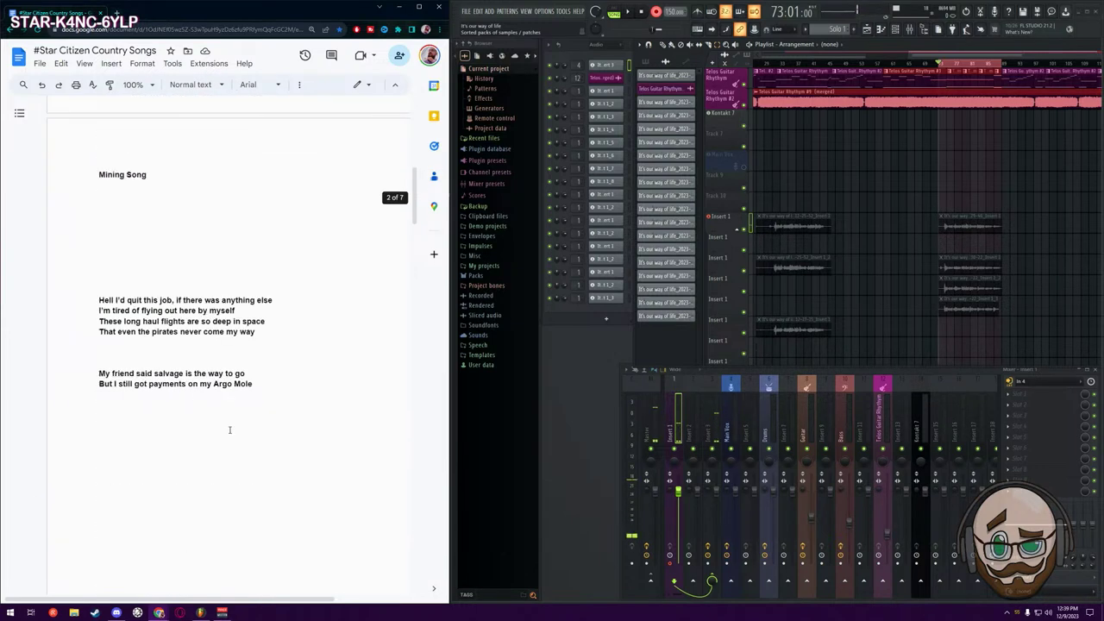
{"action": "scroll", "coordinate": [233, 466], "scroll_direction": "up", "scroll_amount": 4}
{"action": "scroll", "coordinate": [234, 466], "scroll_direction": "up", "scroll_amount": 4}
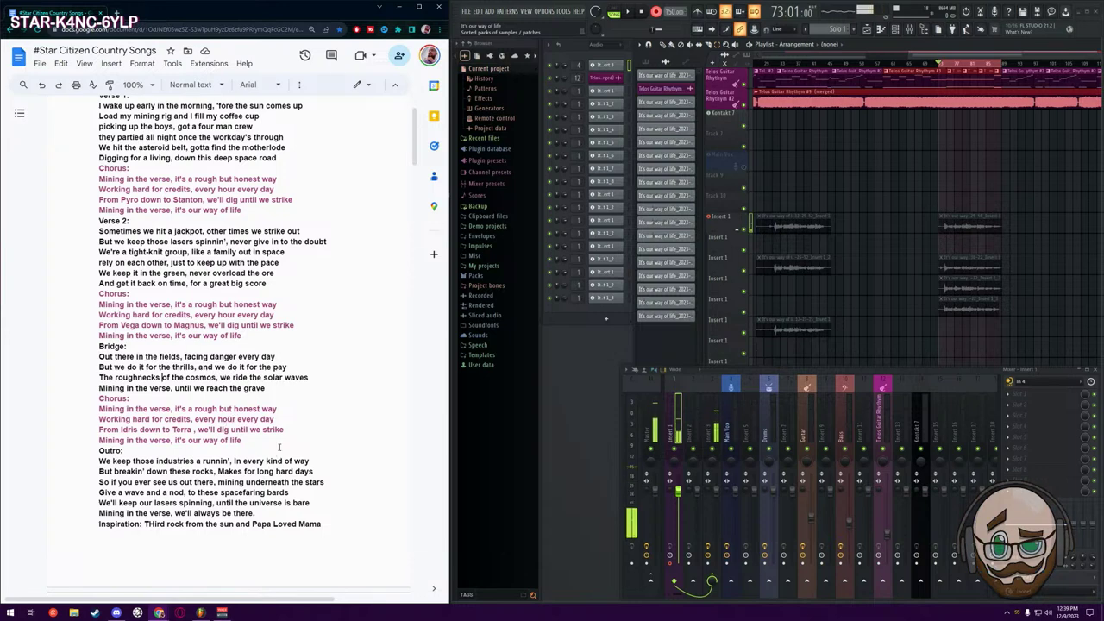
{"action": "scroll", "coordinate": [298, 397], "scroll_direction": "up", "scroll_amount": 1}
{"action": "scroll", "coordinate": [298, 398], "scroll_direction": "up", "scroll_amount": 1}
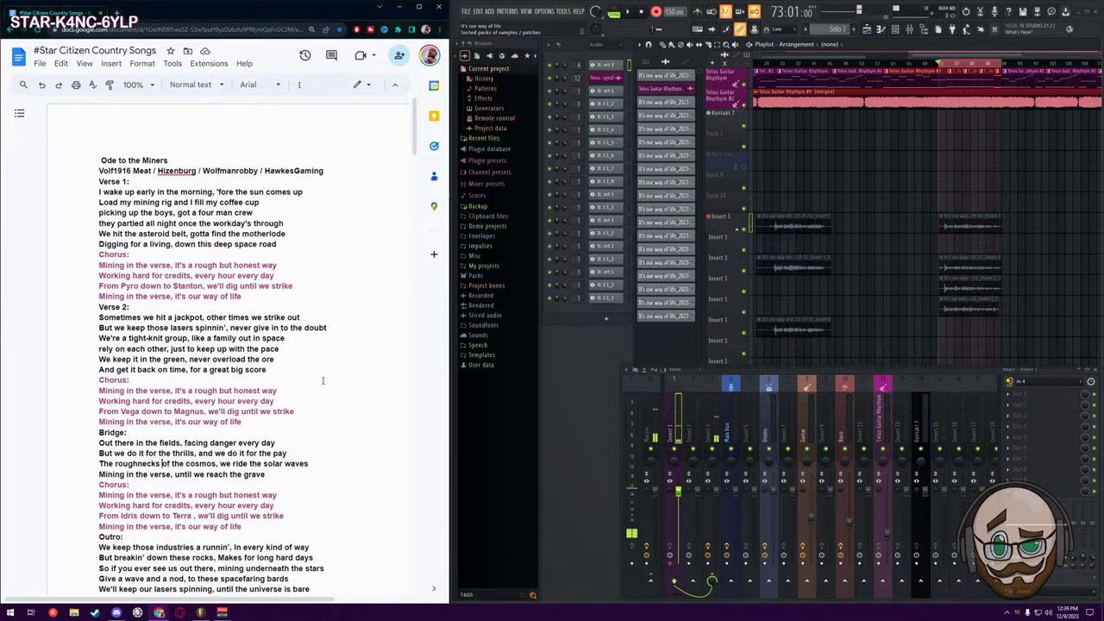
{"action": "scroll", "coordinate": [328, 377], "scroll_direction": "down", "scroll_amount": 3}
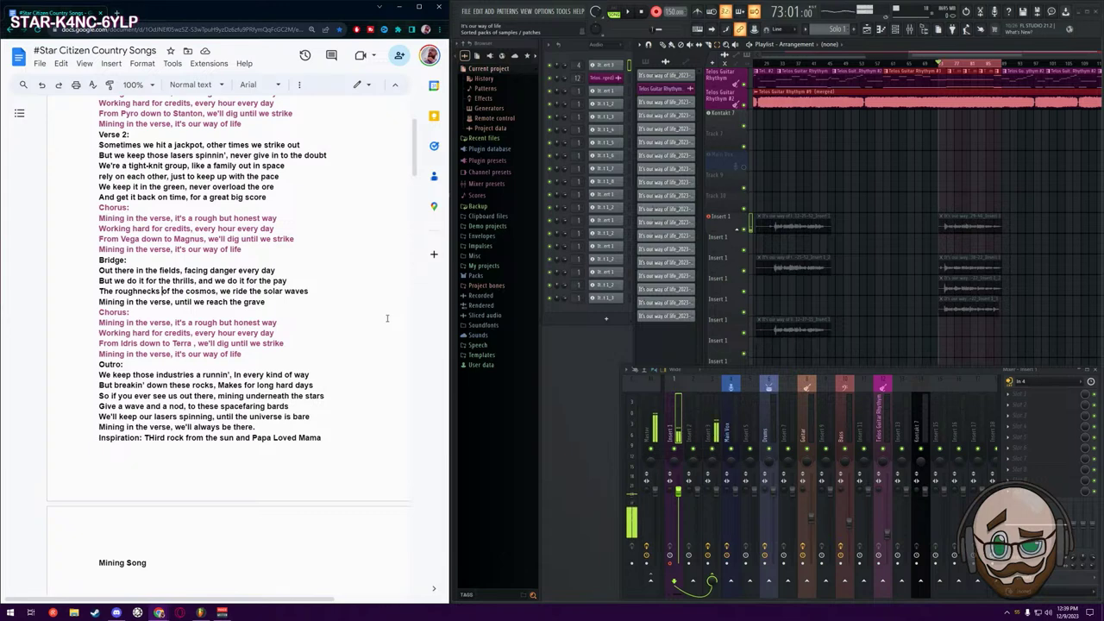
{"action": "scroll", "coordinate": [257, 202], "scroll_direction": "up", "scroll_amount": 2}
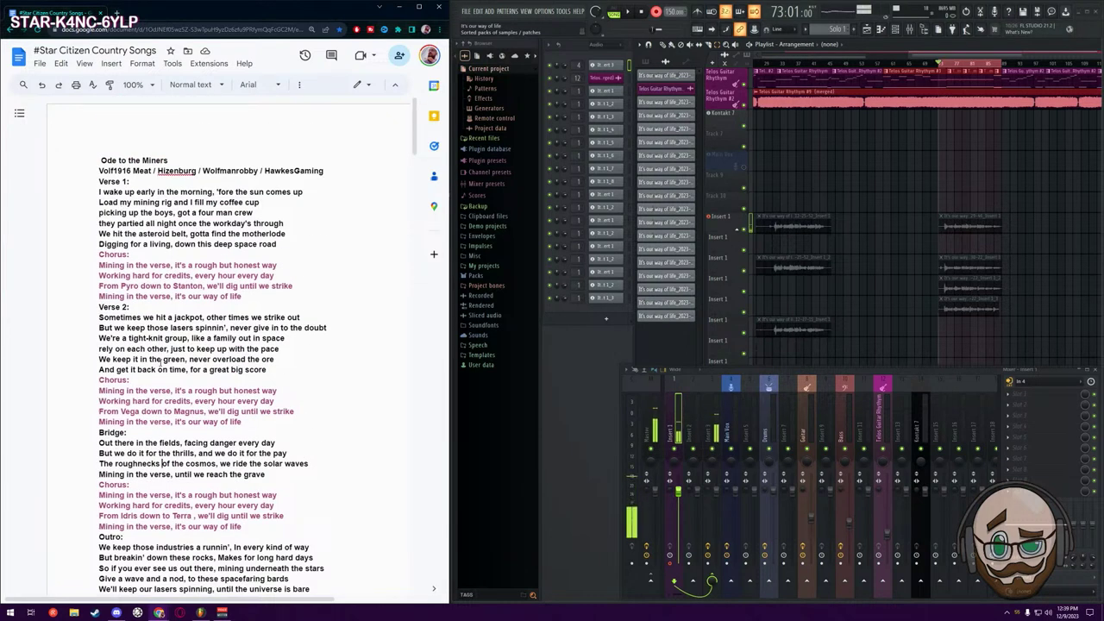
{"action": "scroll", "coordinate": [280, 343], "scroll_direction": "down", "scroll_amount": 2}
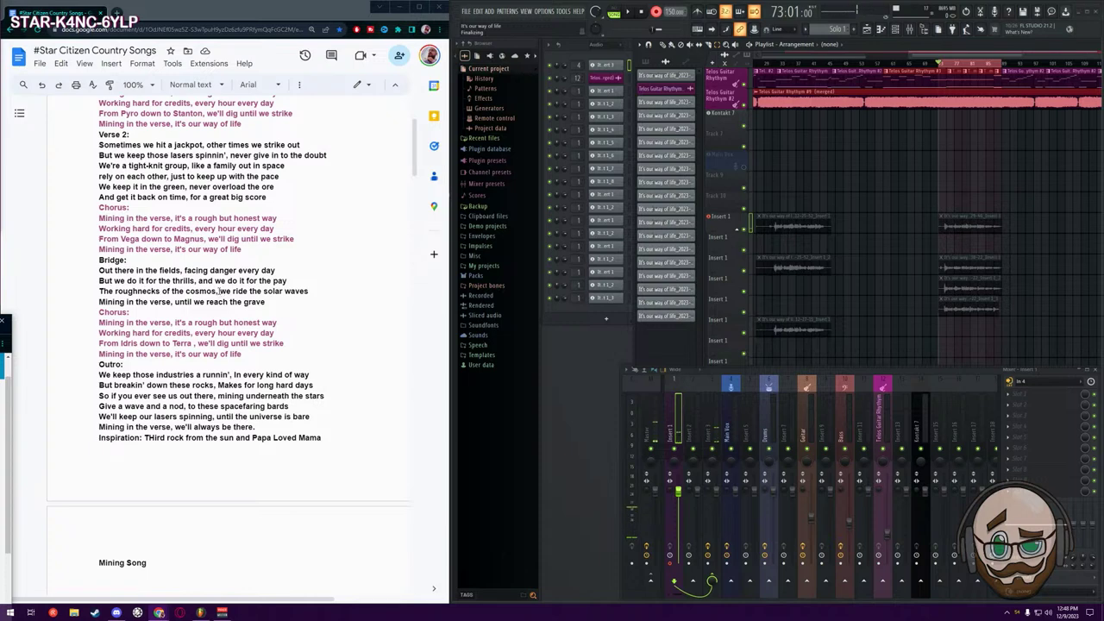
Highlight "we ride the solar waves" in the bridge, switch to RhymeZone, check the definition of "exclave", and return to the rhymes for "grave"
{"action": "left_click_drag", "start_coordinate": [220, 291], "coordinate": [308, 292]}
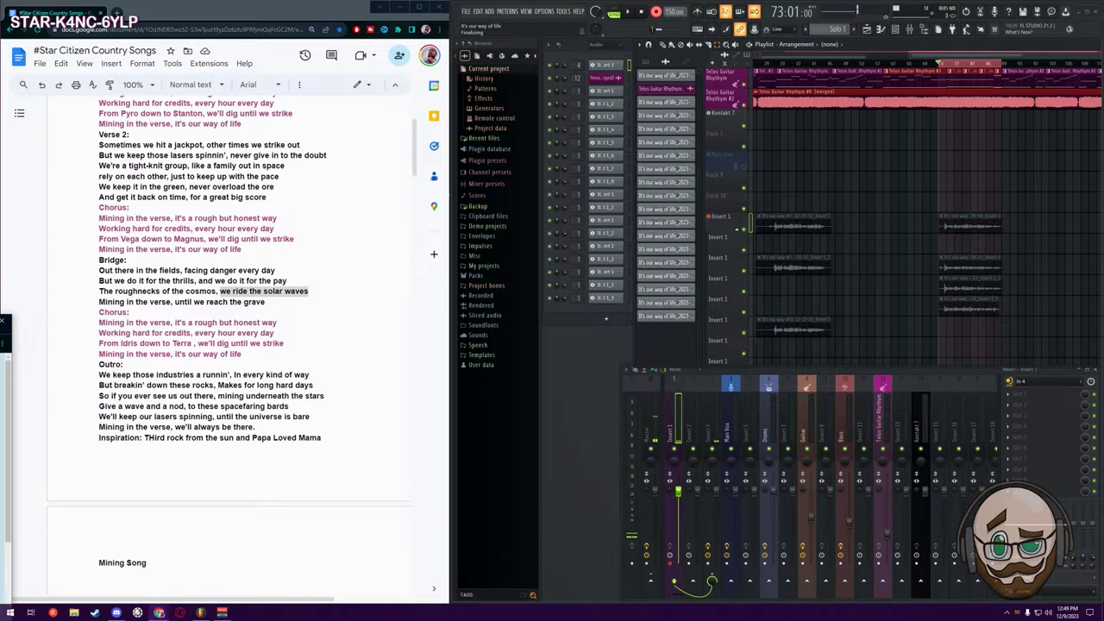
{"action": "key", "text": "alt+Tab"}
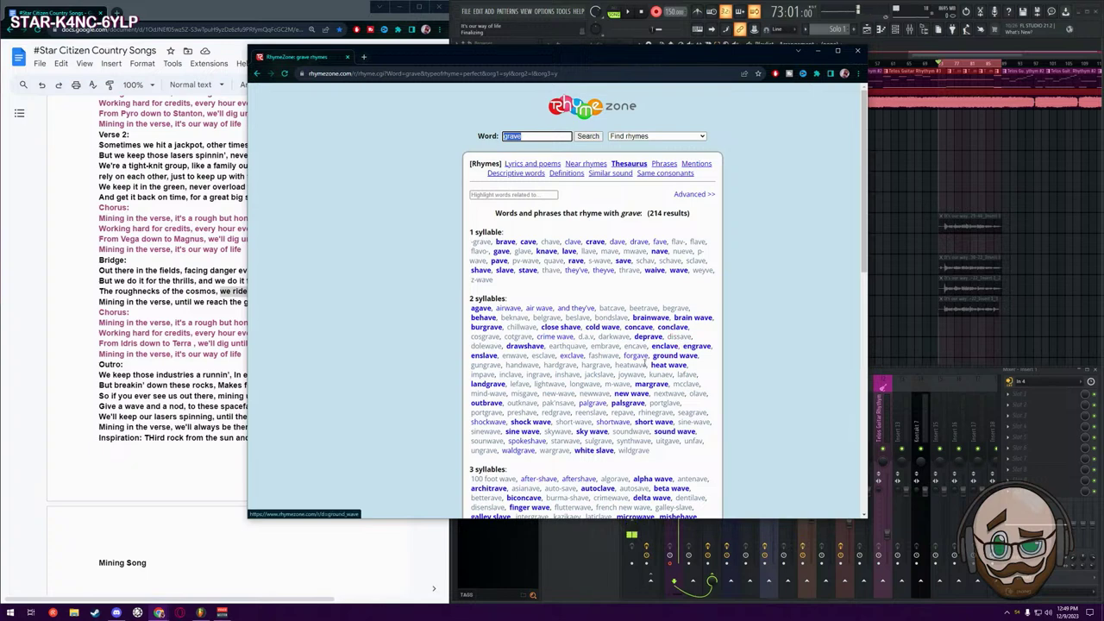
{"action": "left_click", "coordinate": [576, 357]}
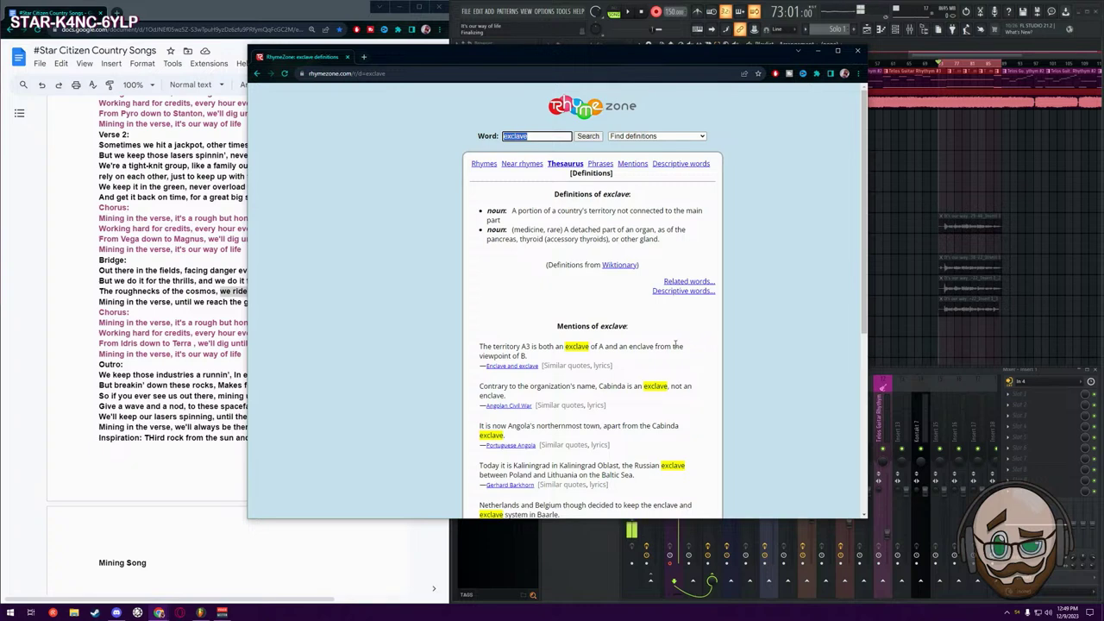
{"action": "key", "text": "alt+Left"}
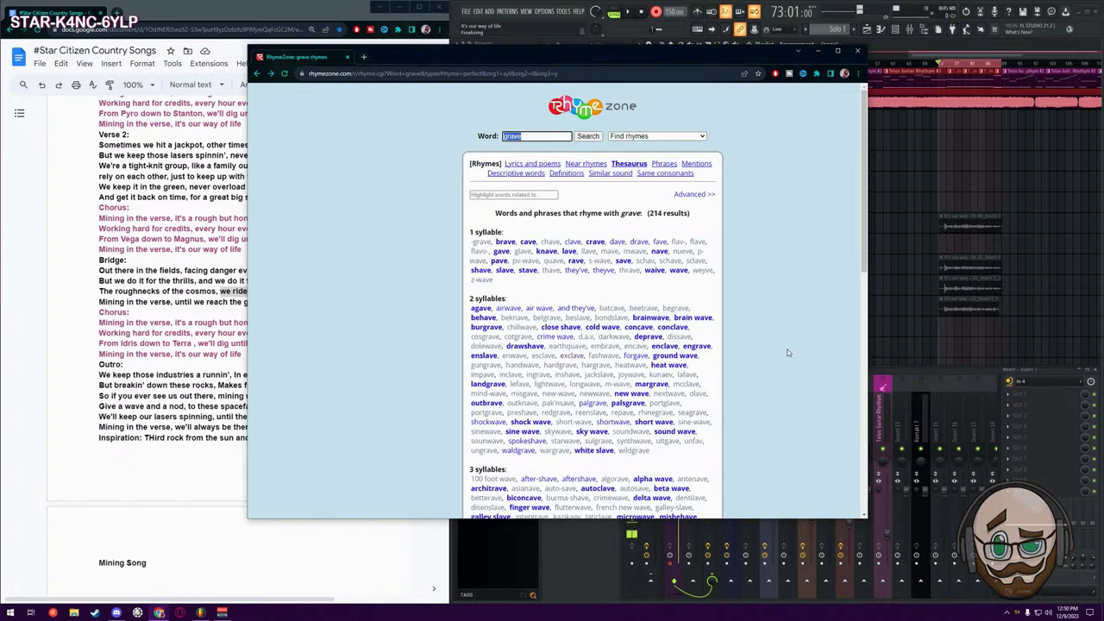
Examine the longer rhymes for "grave" with the RhymeZone window moved clear of the lyrics, and open the definition of "finger wave"
{"action": "scroll", "coordinate": [787, 355], "scroll_direction": "down", "scroll_amount": 1}
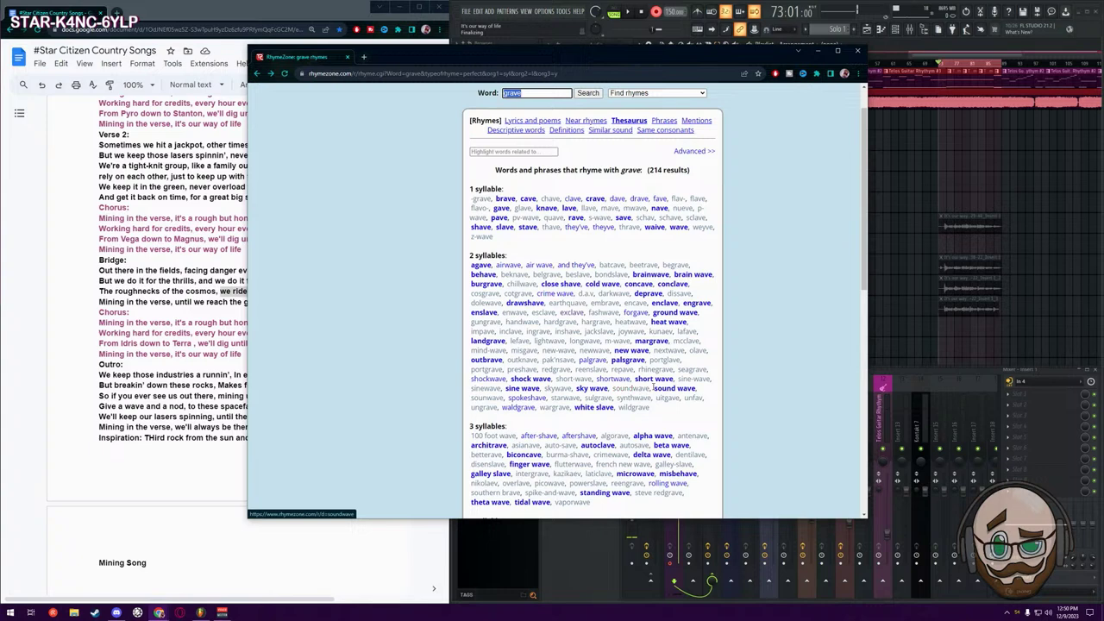
{"action": "scroll", "coordinate": [653, 388], "scroll_direction": "down", "scroll_amount": 1}
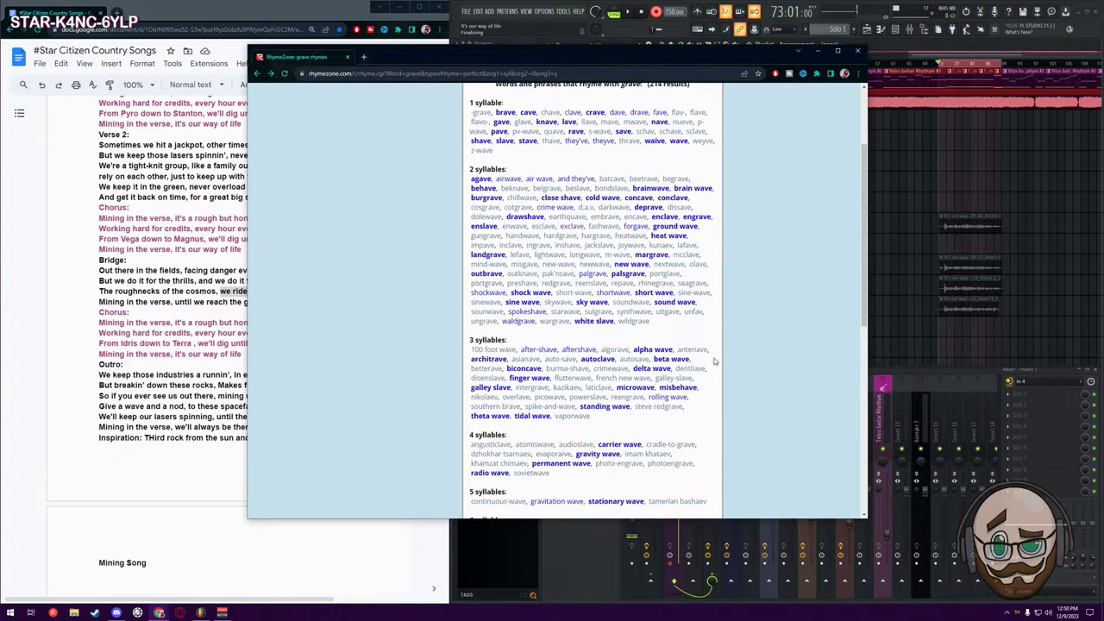
{"action": "scroll", "coordinate": [714, 362], "scroll_direction": "down", "scroll_amount": 5}
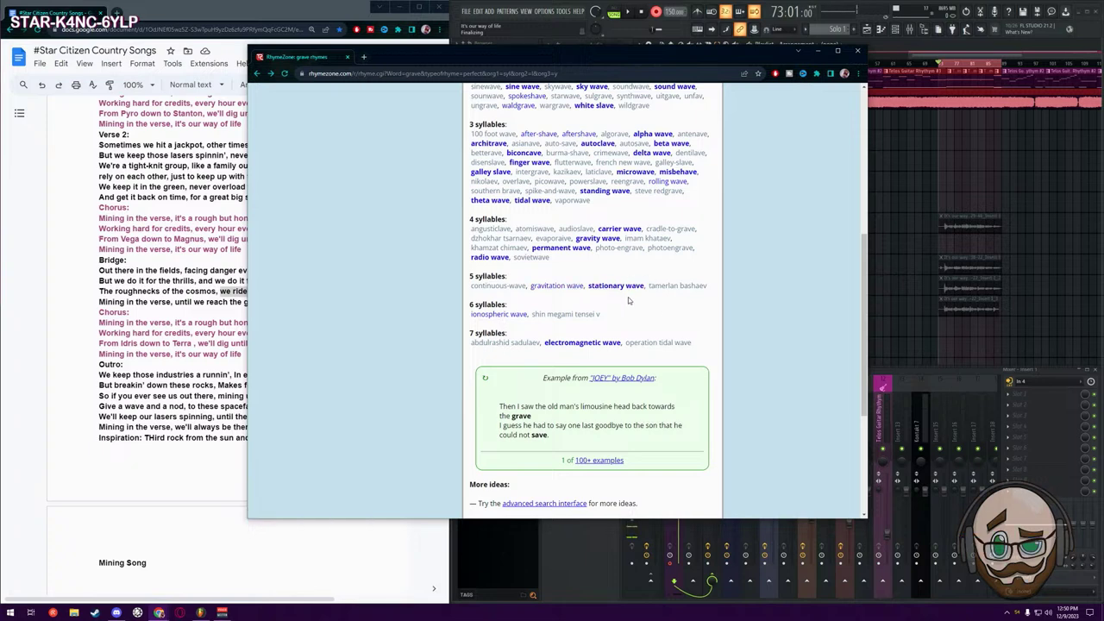
{"action": "scroll", "coordinate": [650, 296], "scroll_direction": "down", "scroll_amount": 1}
{"action": "scroll", "coordinate": [650, 296], "scroll_direction": "down", "scroll_amount": 1}
{"action": "scroll", "coordinate": [651, 296], "scroll_direction": "up", "scroll_amount": 2}
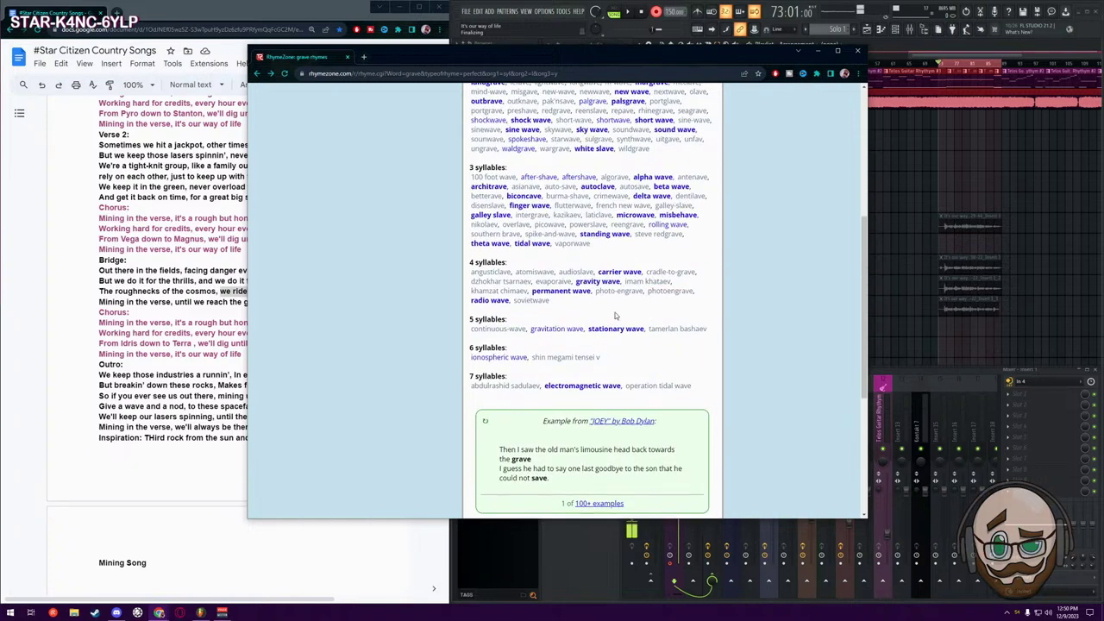
{"action": "left_click_drag", "start_coordinate": [517, 57], "coordinate": [663, 63]}
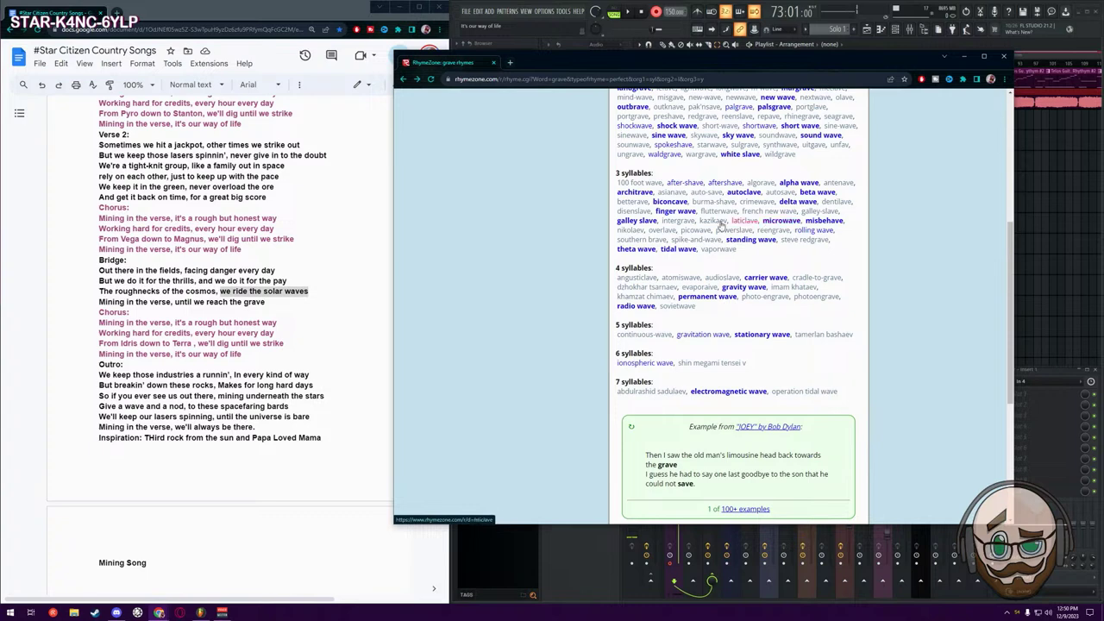
{"action": "left_click", "coordinate": [657, 214]}
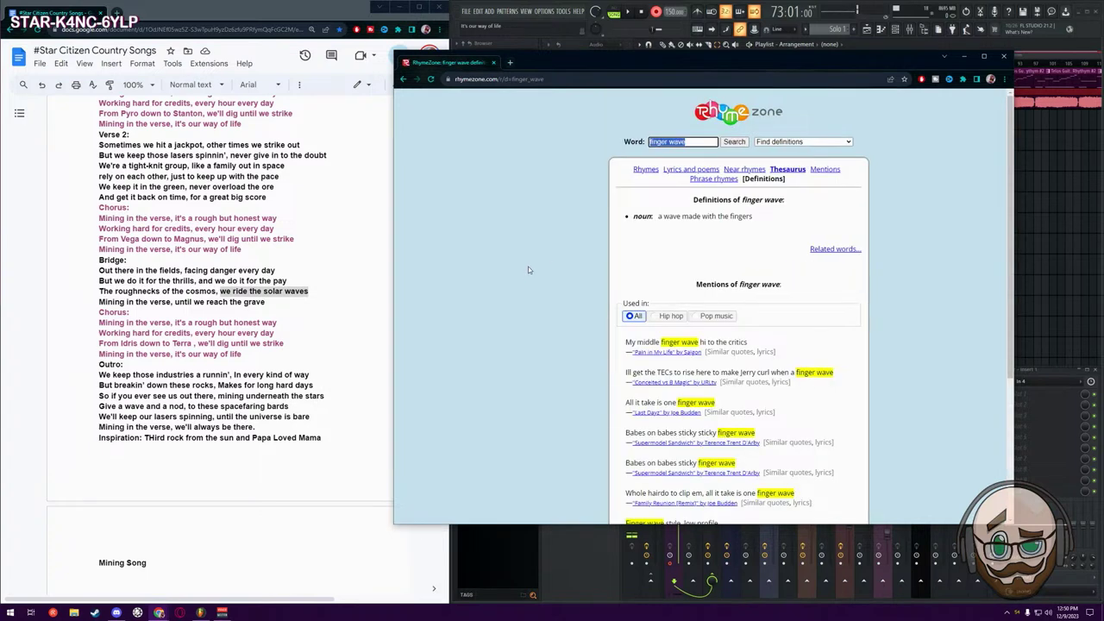
Return to the rhymes for "grave" and examine RhymeZone's list of near rhymes for the word
{"action": "key", "text": "alt+Left"}
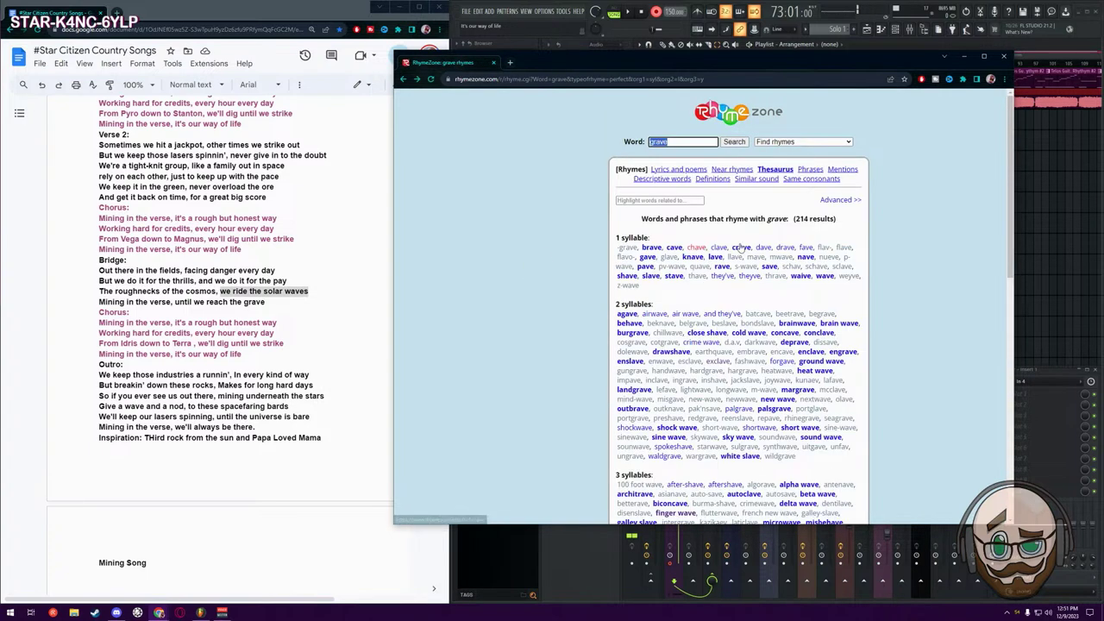
{"action": "scroll", "coordinate": [884, 208], "scroll_direction": "down", "scroll_amount": 1}
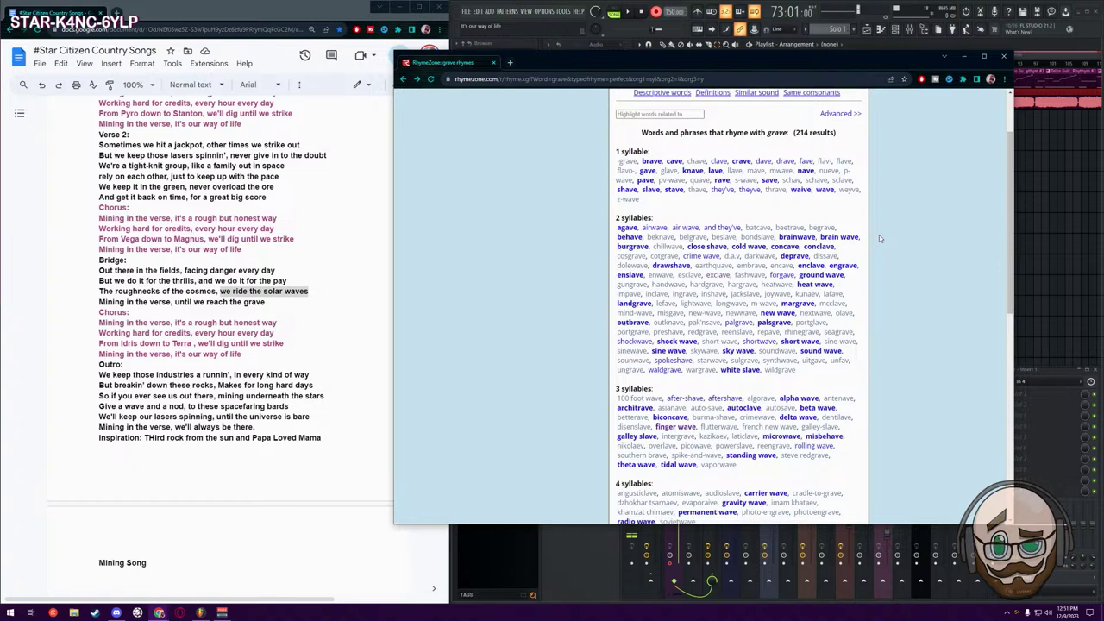
{"action": "scroll", "coordinate": [896, 237], "scroll_direction": "up", "scroll_amount": 1}
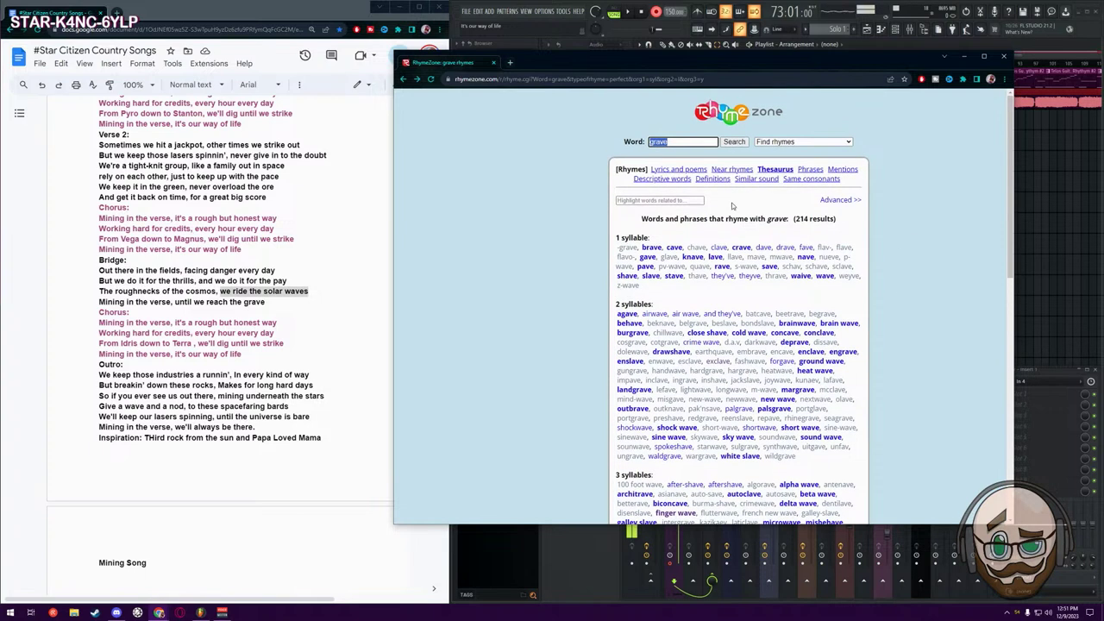
{"action": "left_click", "coordinate": [733, 169]}
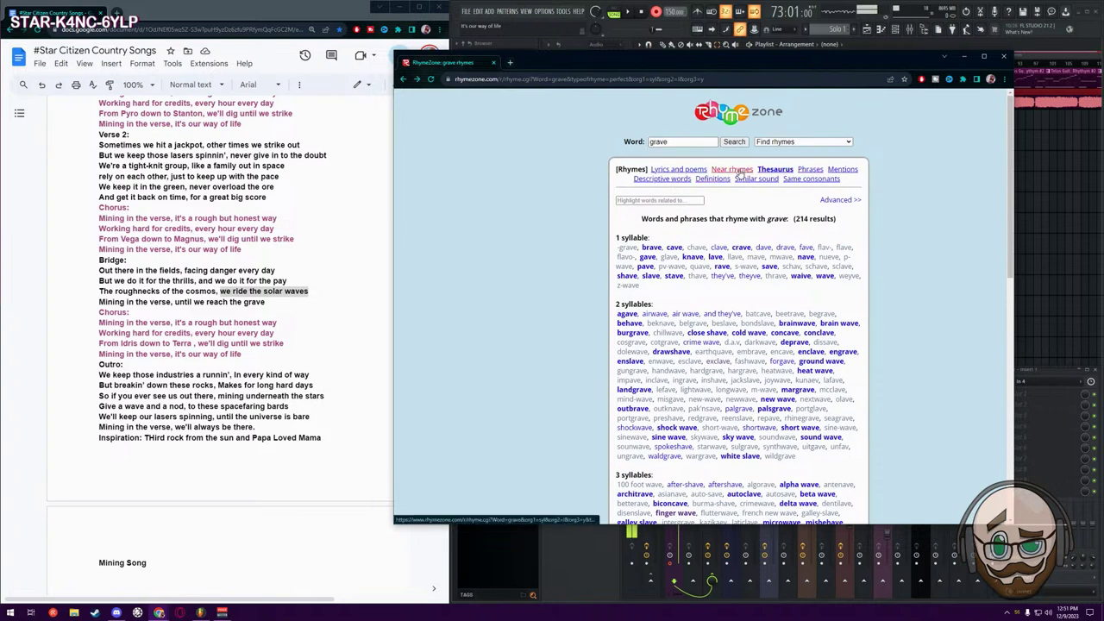
{"action": "scroll", "coordinate": [914, 211], "scroll_direction": "down", "scroll_amount": 1}
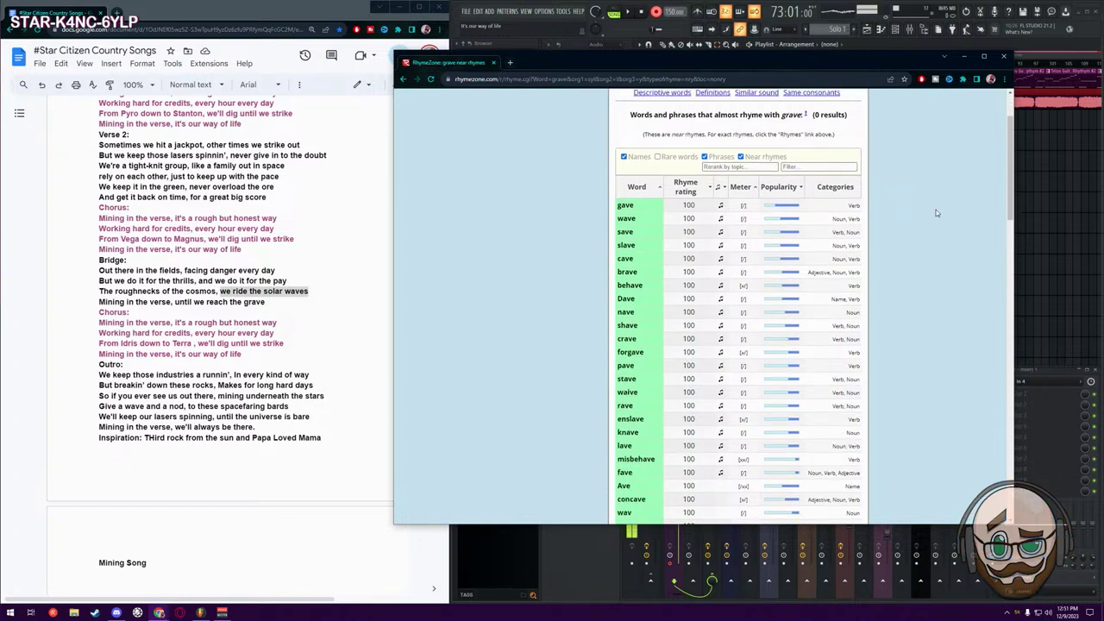
{"action": "scroll", "coordinate": [692, 285], "scroll_direction": "down", "scroll_amount": 5}
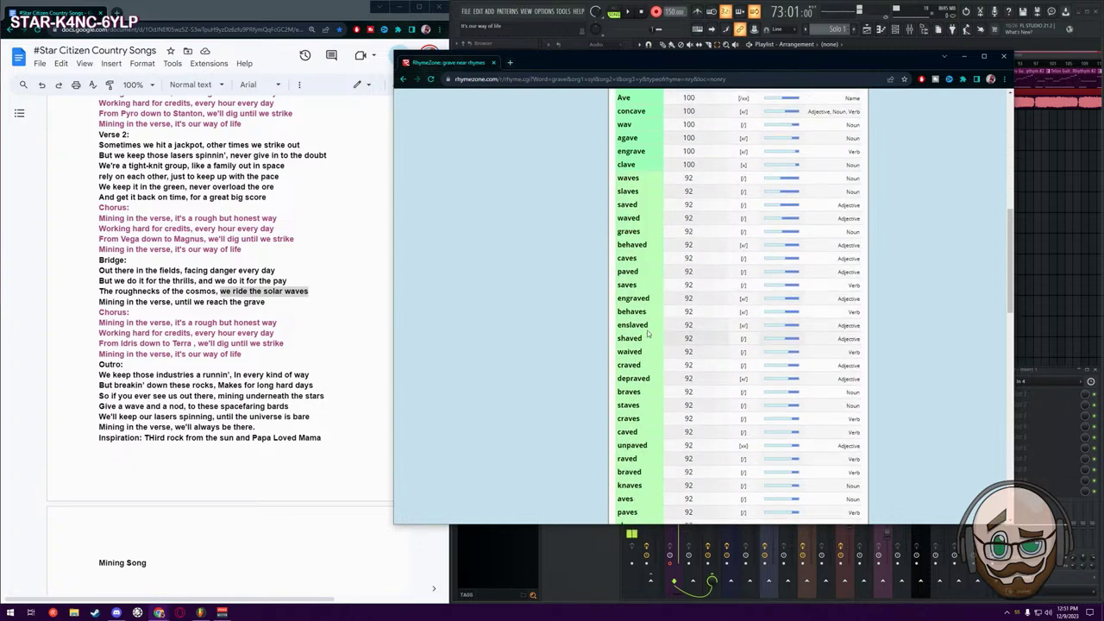
{"action": "scroll", "coordinate": [539, 350], "scroll_direction": "down", "scroll_amount": 3}
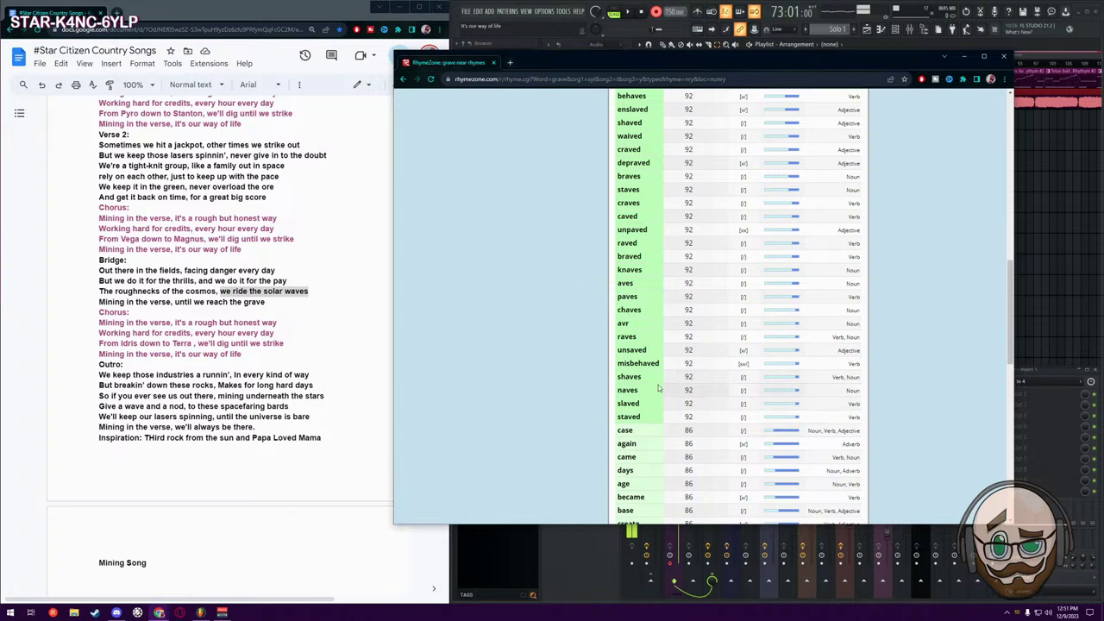
{"action": "scroll", "coordinate": [659, 387], "scroll_direction": "down", "scroll_amount": 2}
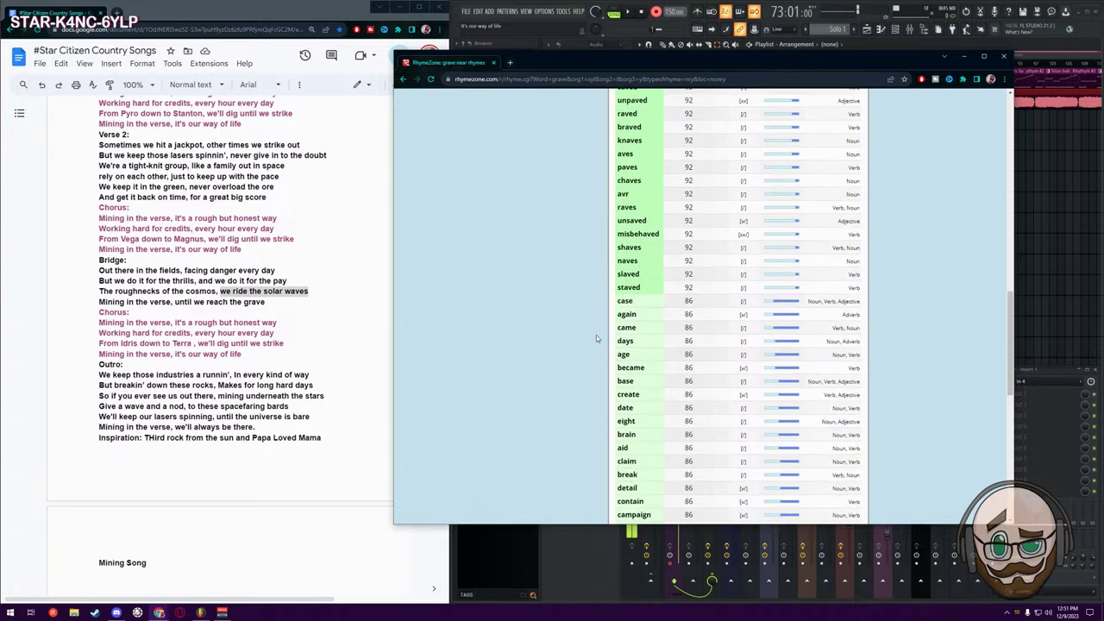
{"action": "scroll", "coordinate": [578, 327], "scroll_direction": "down", "scroll_amount": 1}
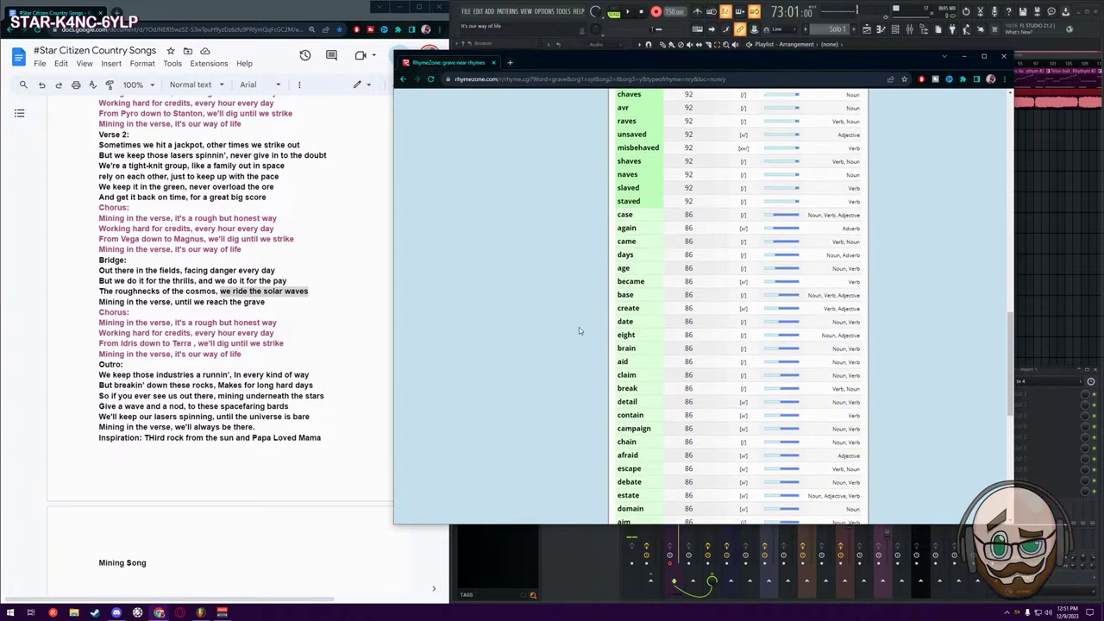
{"action": "scroll", "coordinate": [580, 328], "scroll_direction": "down", "scroll_amount": 2}
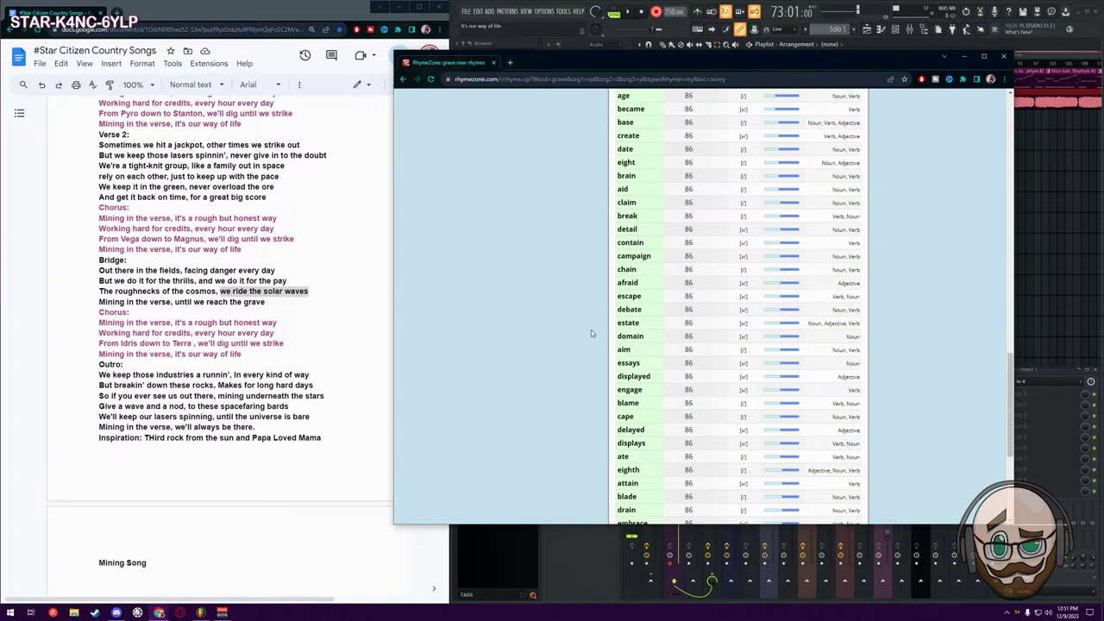
{"action": "scroll", "coordinate": [593, 335], "scroll_direction": "down", "scroll_amount": 2}
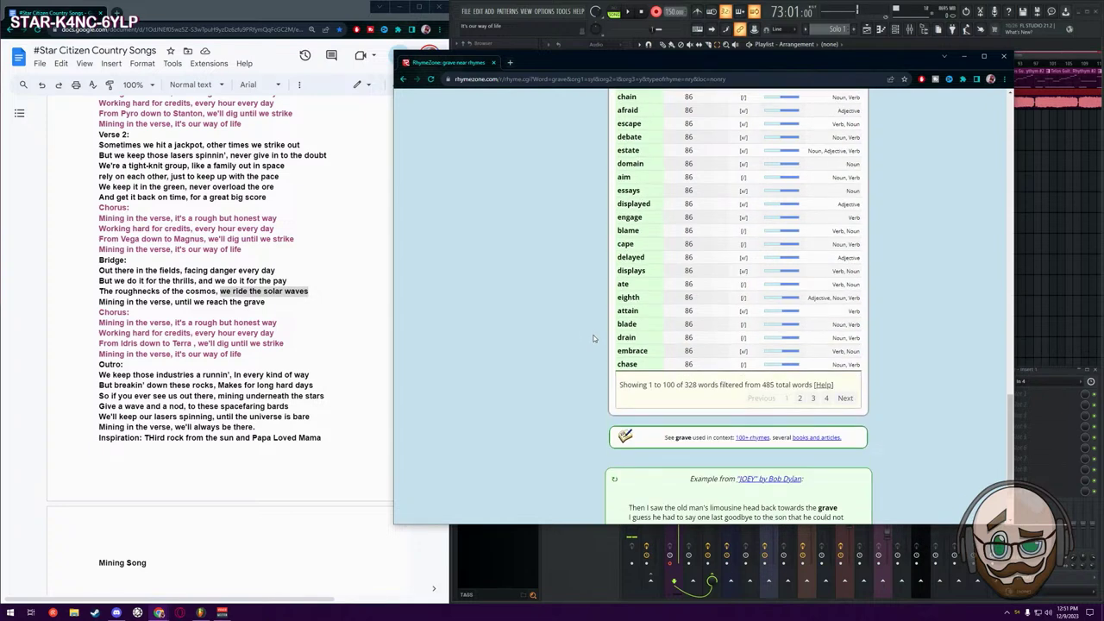
{"action": "scroll", "coordinate": [571, 378], "scroll_direction": "up", "scroll_amount": 4}
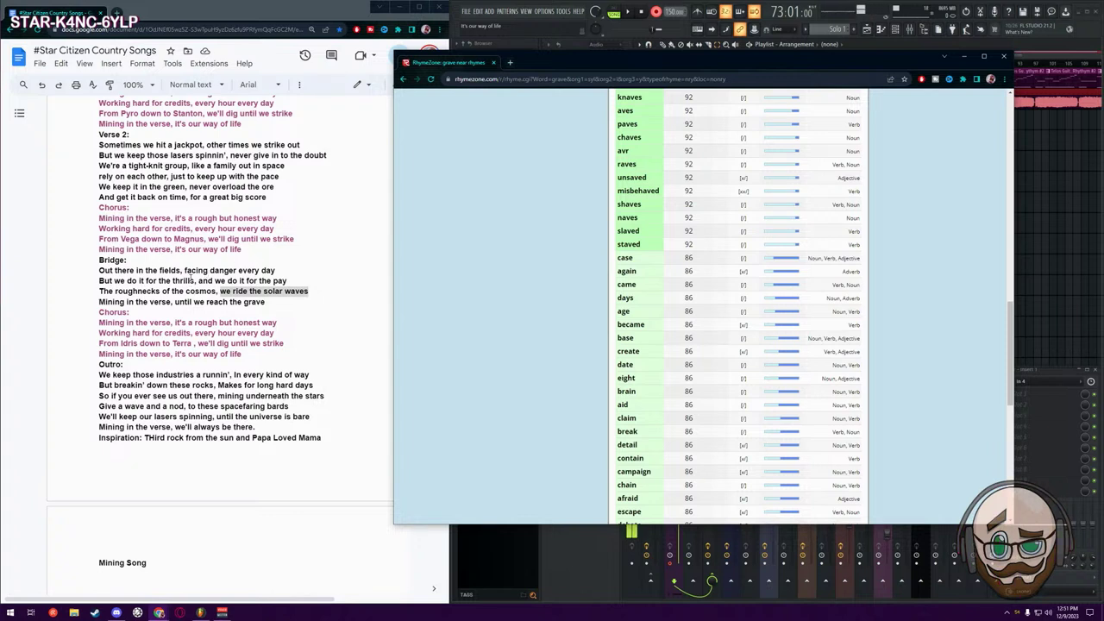
Reword the second line of the bridge to "We do it for the thrill, and we do it for the pay"
{"action": "left_click", "coordinate": [198, 281]}
{"action": "key", "text": "BackSpace"}
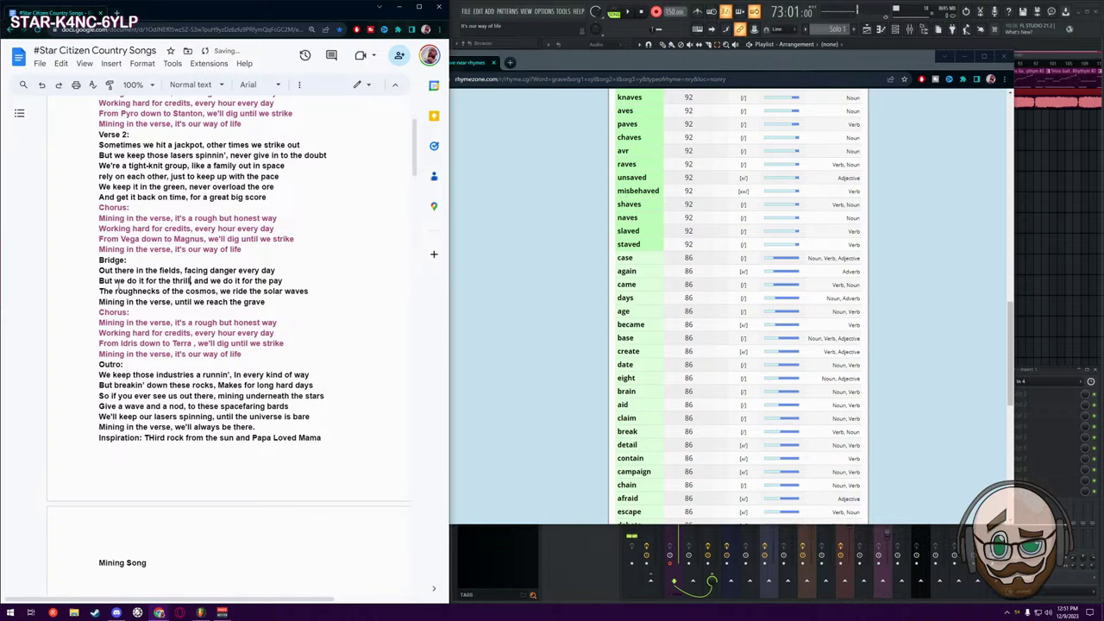
{"action": "left_click_drag", "start_coordinate": [113, 281], "coordinate": [95, 281]}
{"action": "key", "text": "BackSpace"}
{"action": "key", "text": "Delete"}
{"action": "type", "text": "W"}
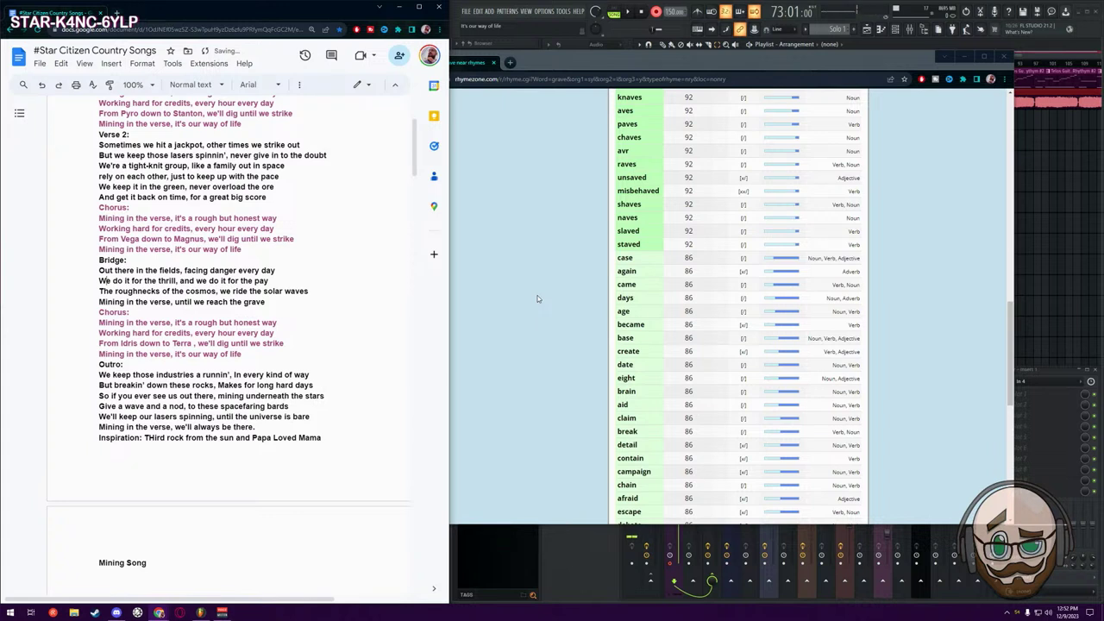
Highlight "we ride the solar waves" in the bridge and look through the near rhymes for "grave" for alternatives
{"action": "left_click", "coordinate": [316, 291]}
{"action": "left_click_drag", "start_coordinate": [318, 287], "coordinate": [223, 296]}
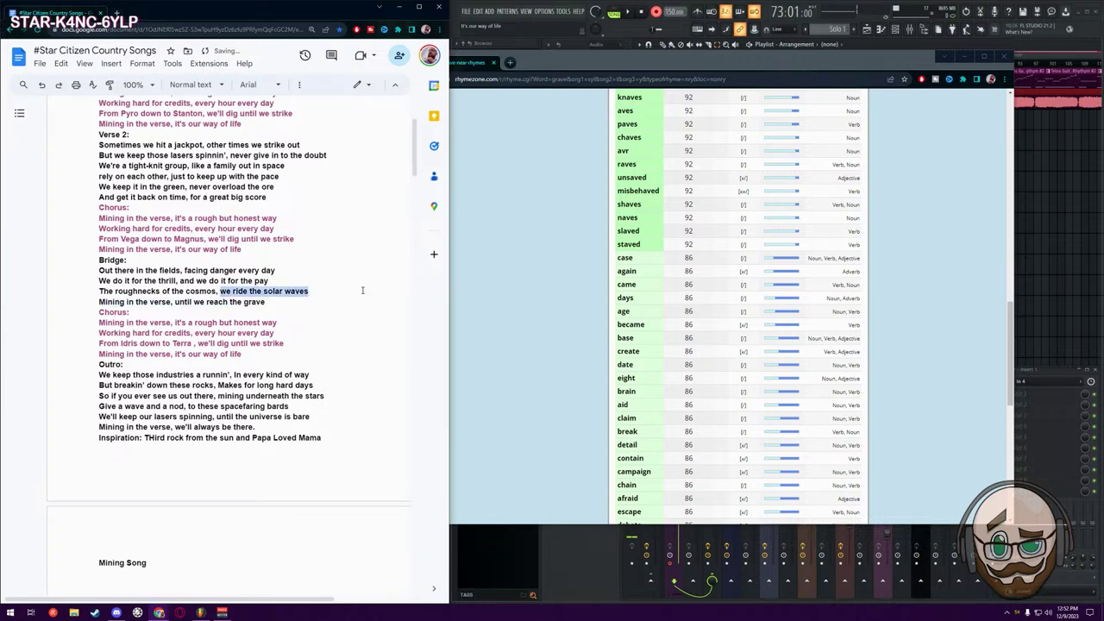
{"action": "scroll", "coordinate": [613, 306], "scroll_direction": "up", "scroll_amount": 2}
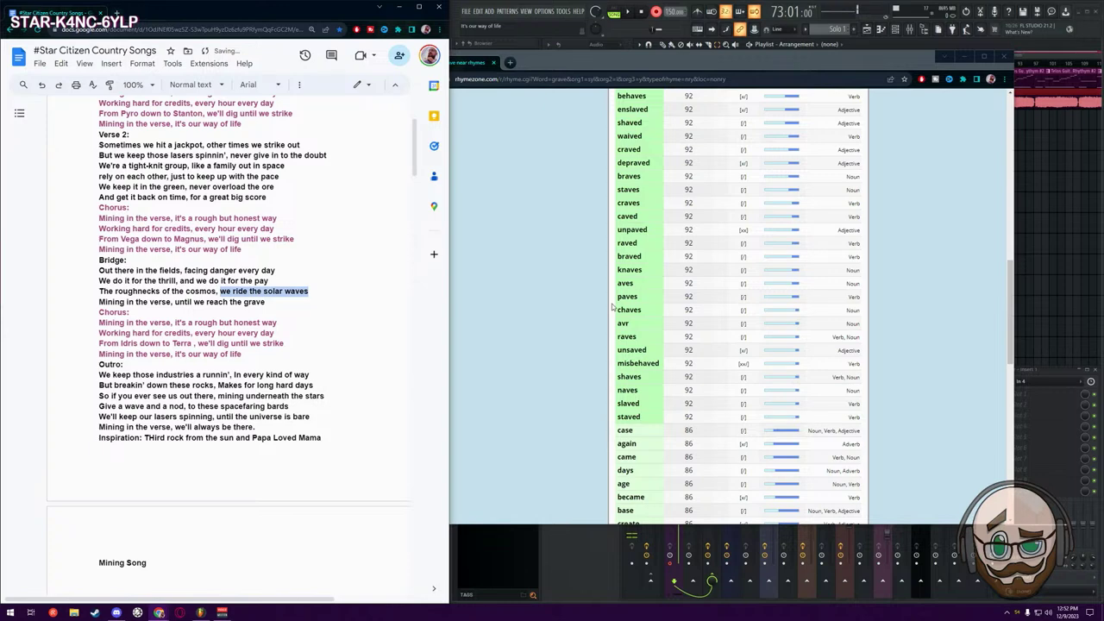
{"action": "scroll", "coordinate": [613, 305], "scroll_direction": "up", "scroll_amount": 2}
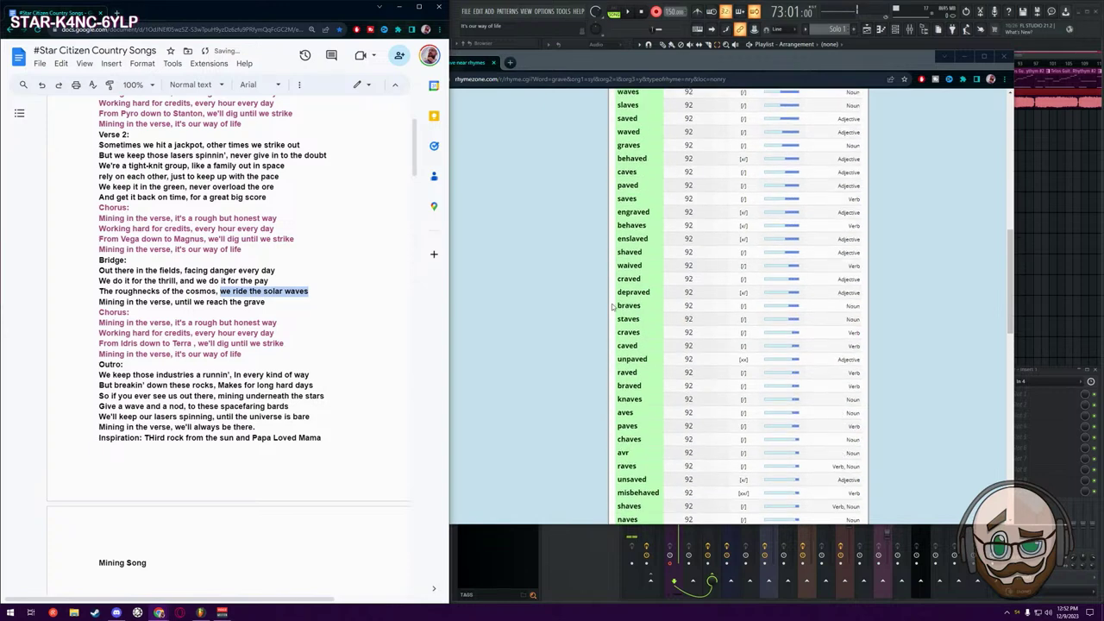
{"action": "scroll", "coordinate": [543, 318], "scroll_direction": "up", "scroll_amount": 2}
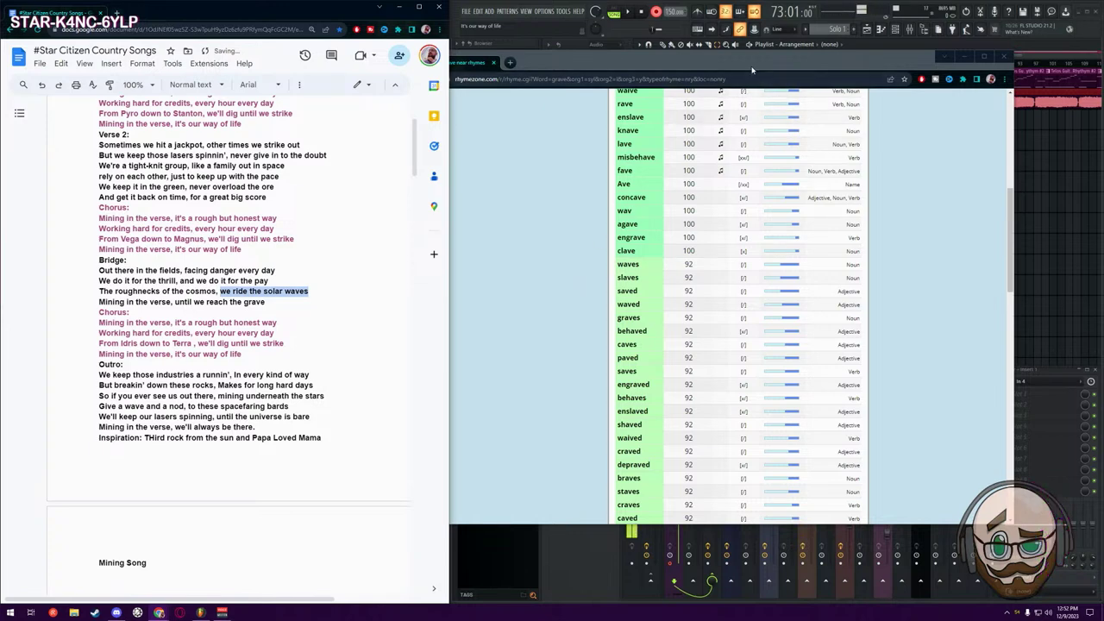
Move and narrow the RhymeZone window so it clears the lyrics document, and check the closest near rhymes for "grave"
{"action": "left_click_drag", "start_coordinate": [725, 69], "coordinate": [738, 81]}
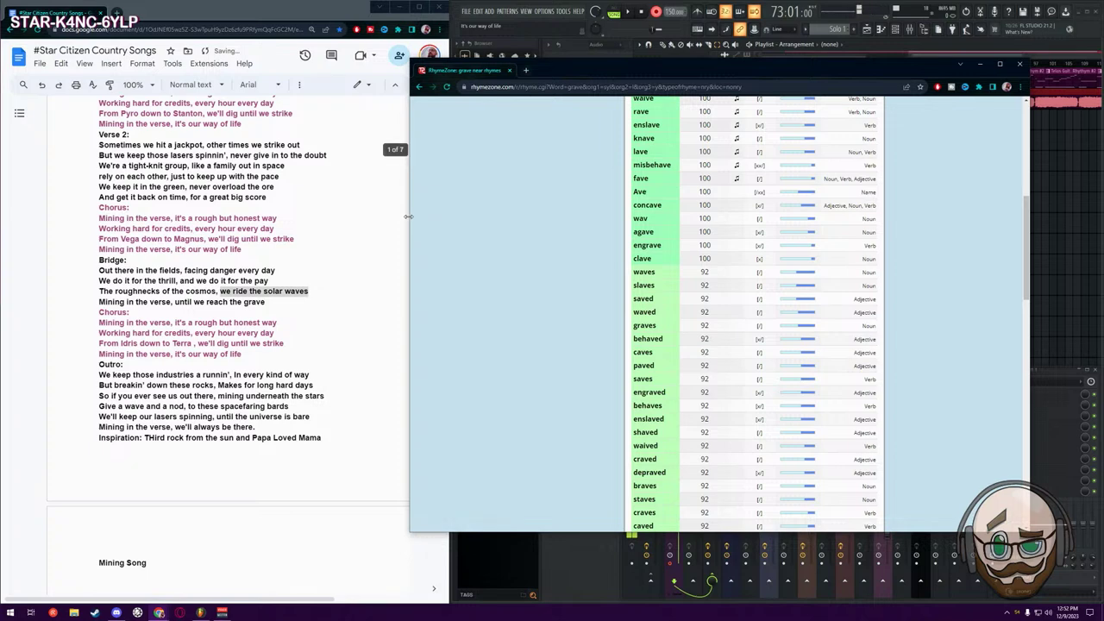
{"action": "left_click_drag", "start_coordinate": [410, 218], "coordinate": [473, 219]}
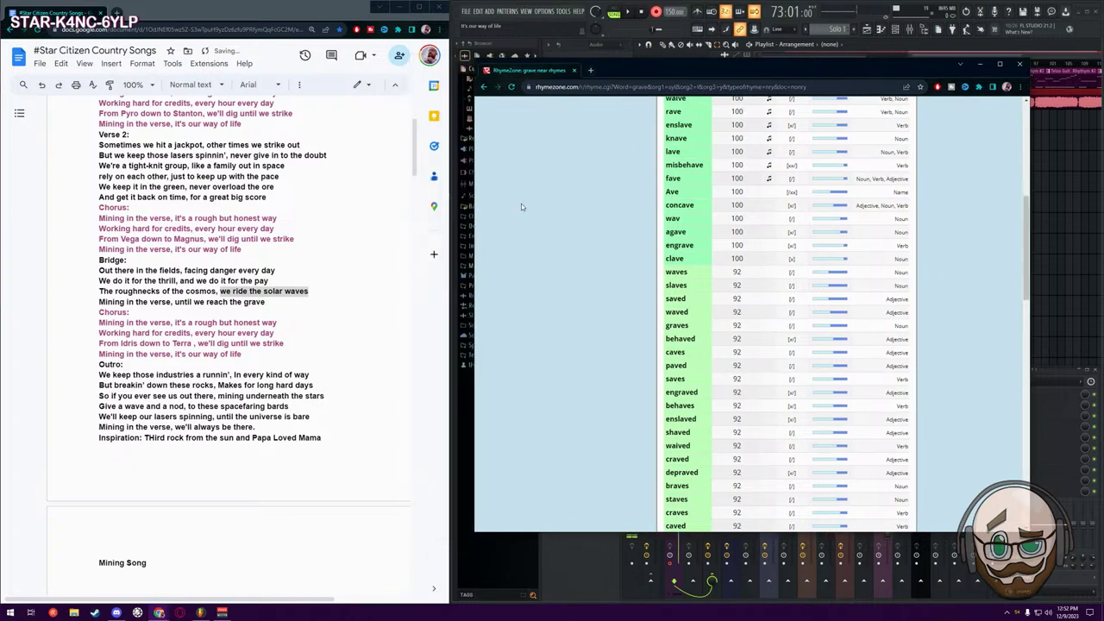
{"action": "scroll", "coordinate": [630, 291], "scroll_direction": "up", "scroll_amount": 3}
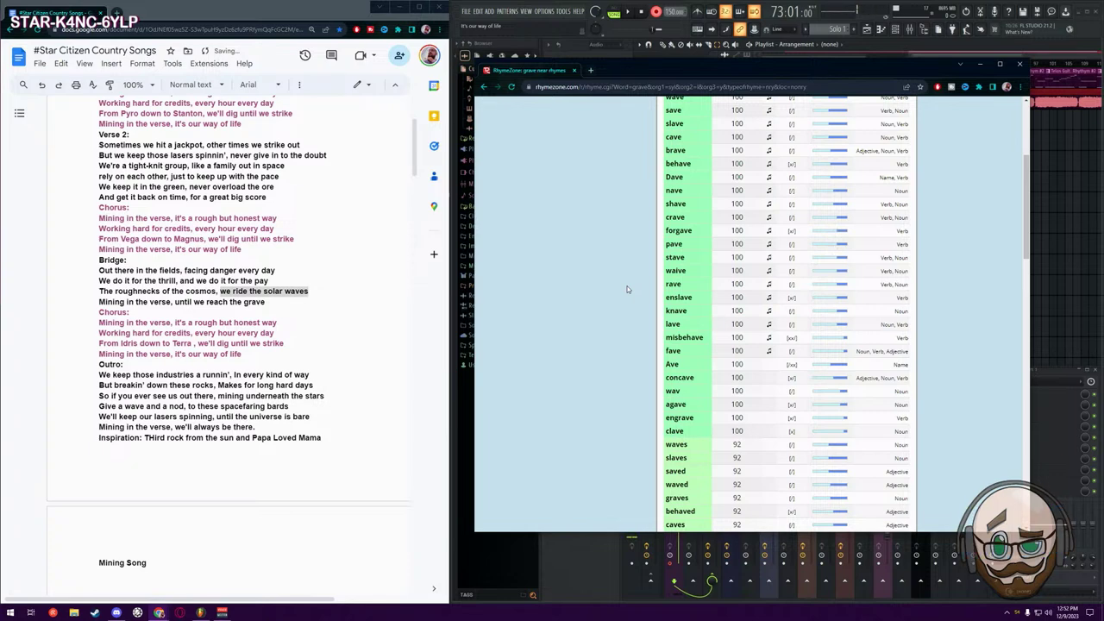
{"action": "scroll", "coordinate": [574, 295], "scroll_direction": "up", "scroll_amount": 3}
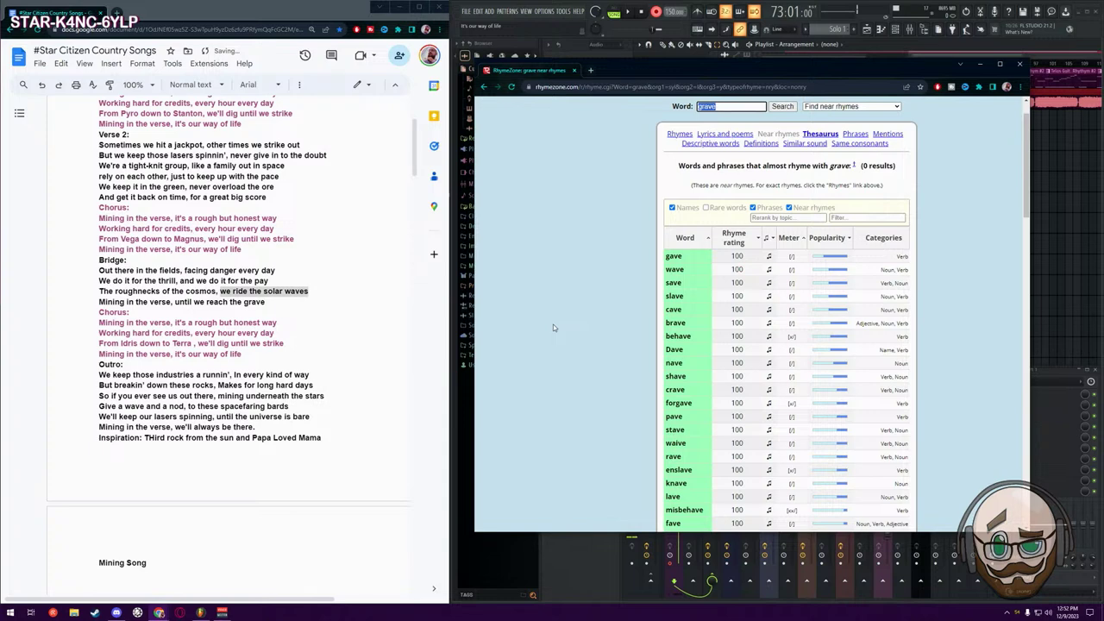
Reselect "we ride the solar waves" in the bridge, then switch to FL Studio and play the song's bridge section
{"action": "left_click", "coordinate": [334, 293]}
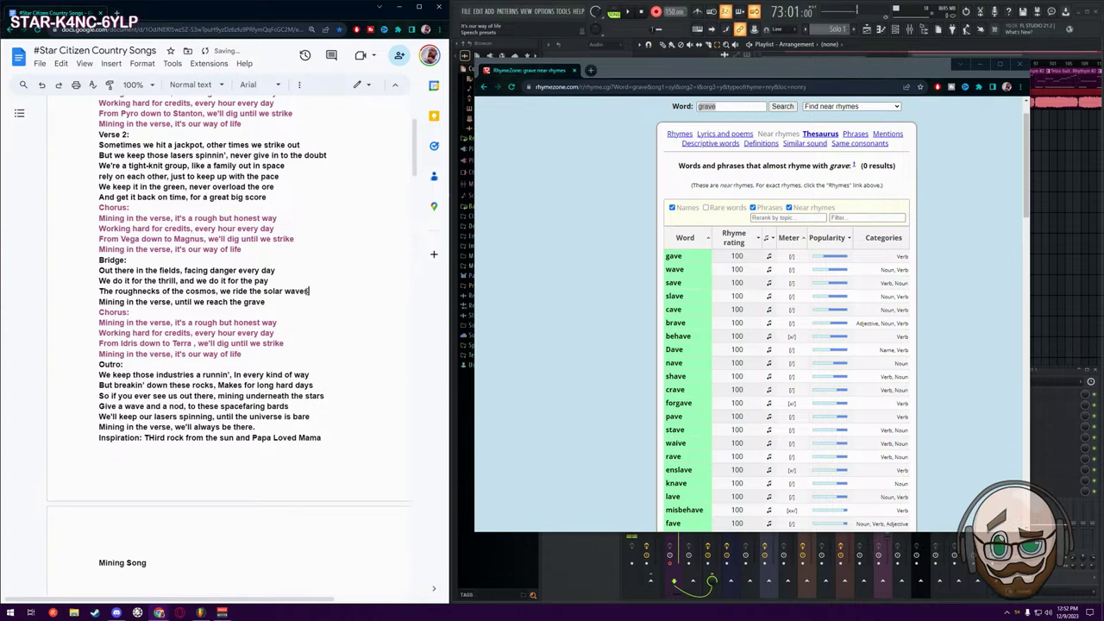
{"action": "left_click_drag", "start_coordinate": [311, 291], "coordinate": [222, 290]}
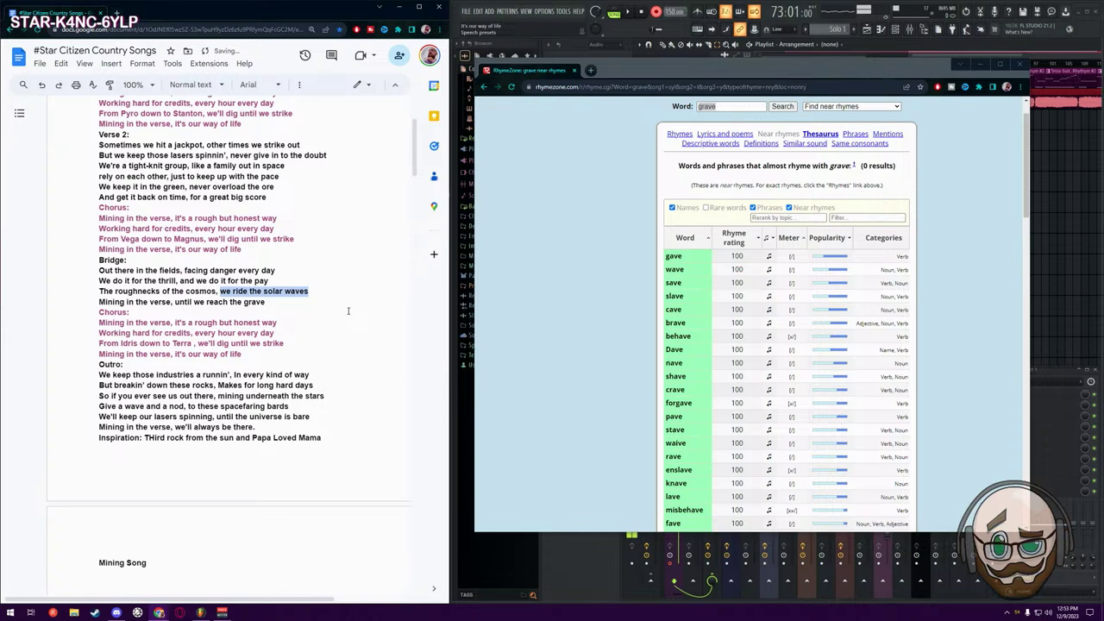
{"action": "left_click", "coordinate": [517, 565]}
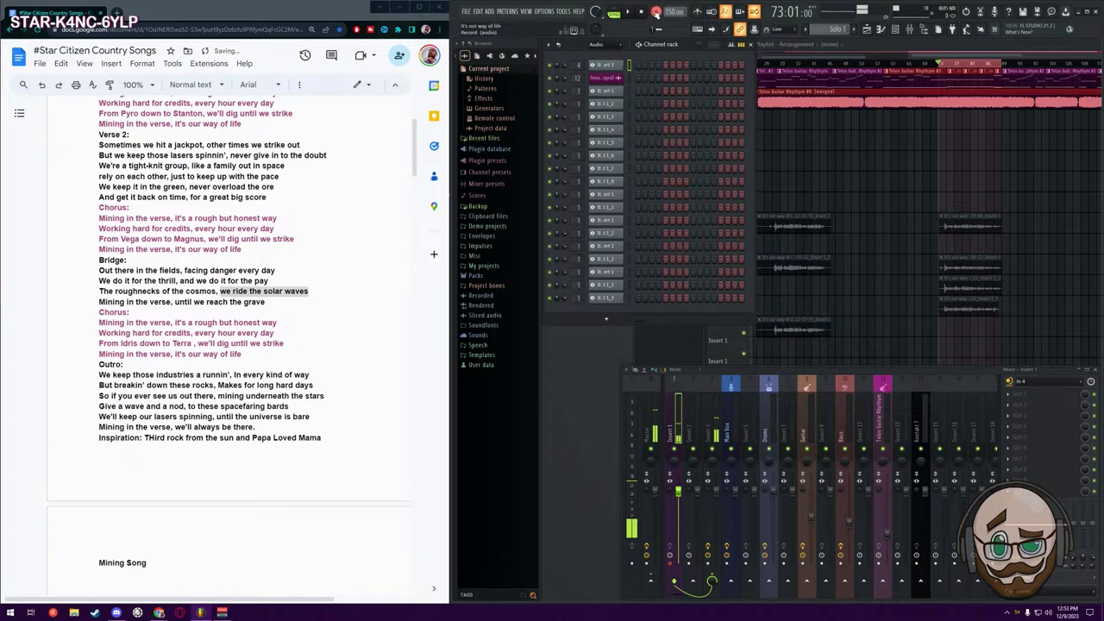
{"action": "key", "text": "space"}
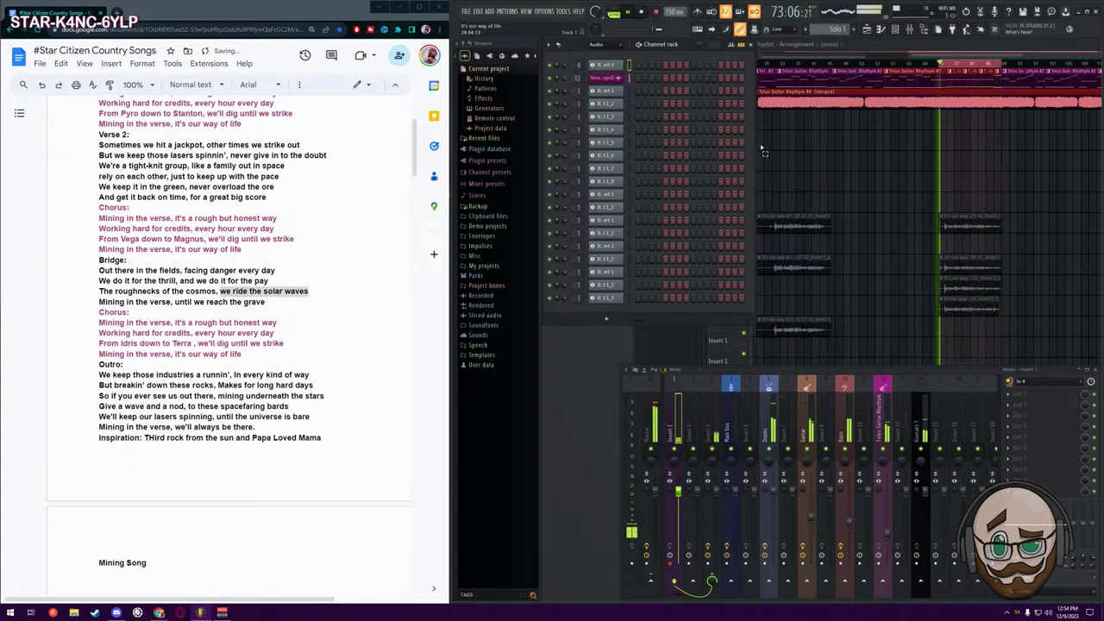
{"action": "key", "text": "space"}
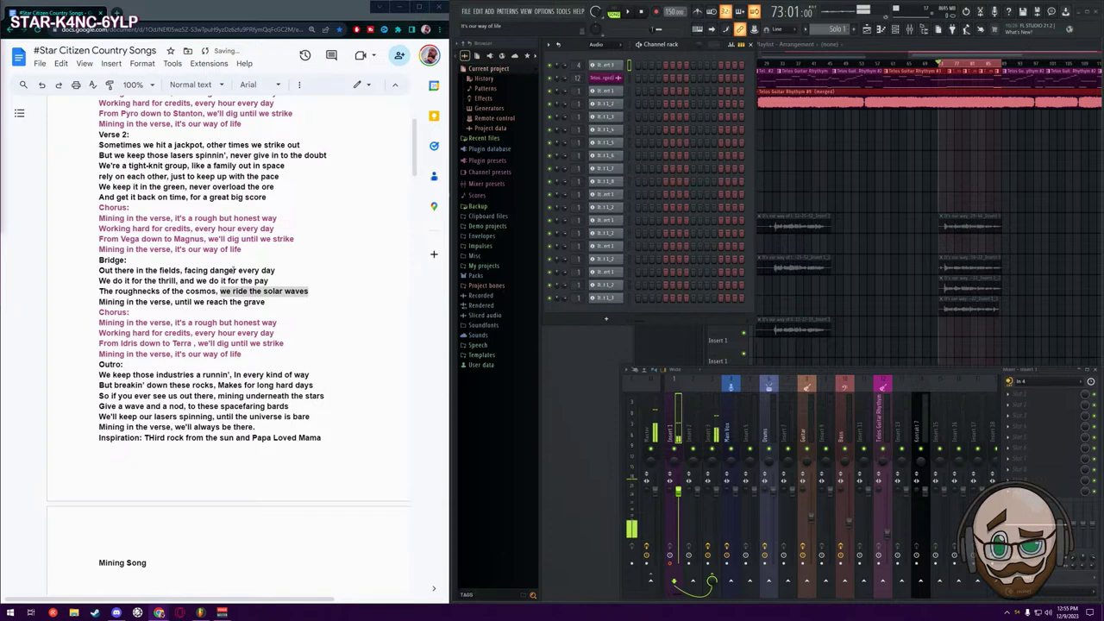
Add the line "Masters of the Fracture, extraction is the game" after the third line of the bridge
{"action": "left_click", "coordinate": [216, 291]}
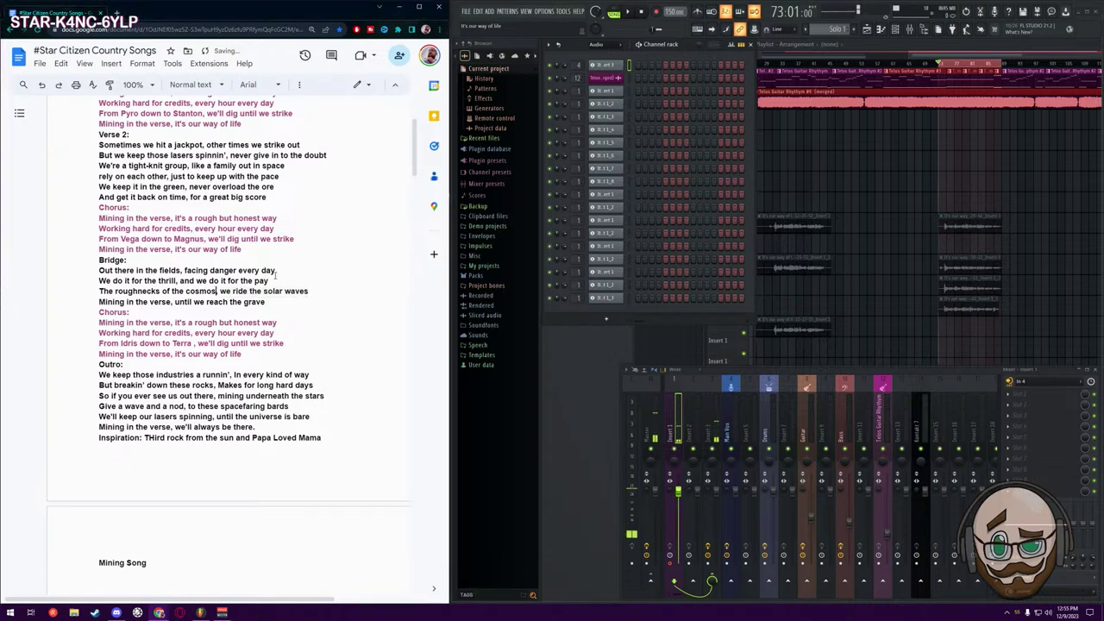
{"action": "left_click", "coordinate": [326, 294]}
{"action": "key", "text": "Return"}
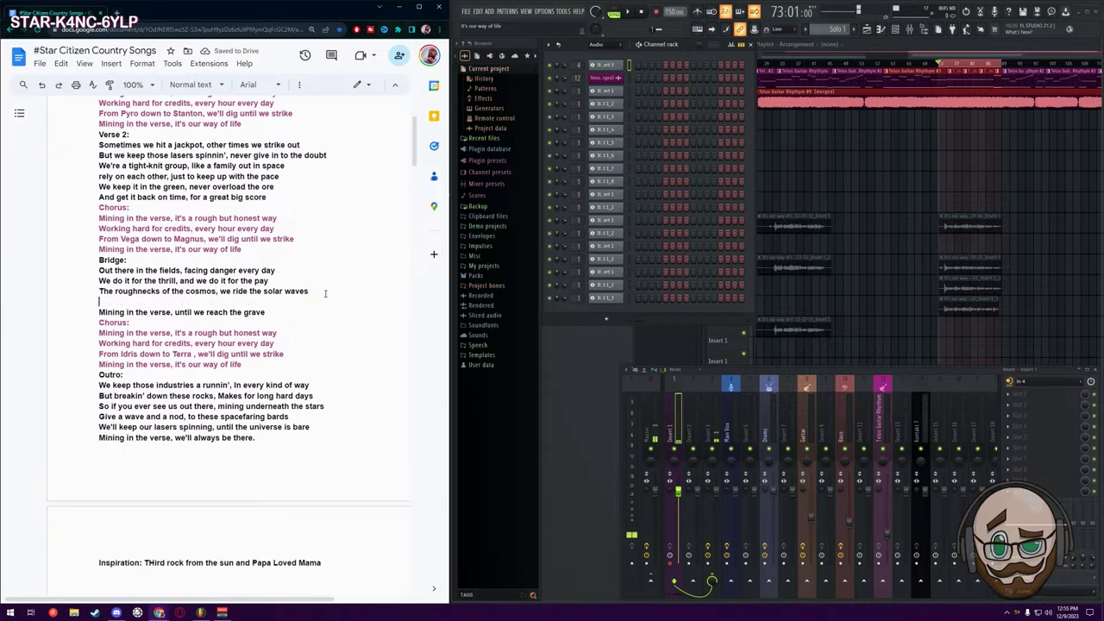
{"action": "type", "text": "Man"}
{"action": "type", "text": "ters o"}
{"action": "type", "text": "f the Fracture"}
{"action": "type", "text": ","}
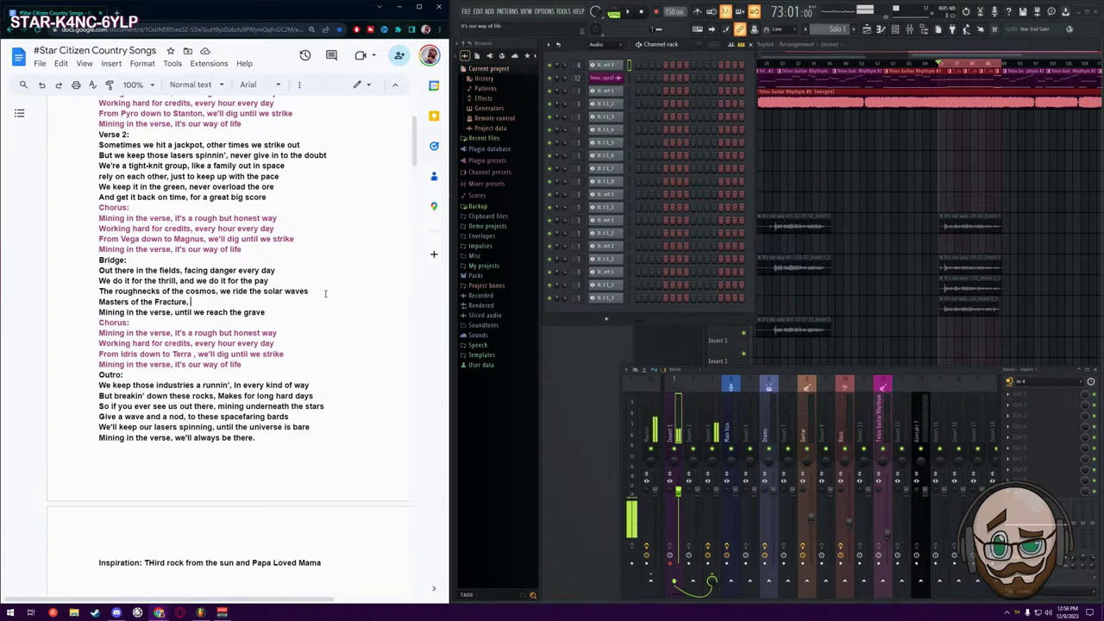
{"action": "type", "text": "ex"}
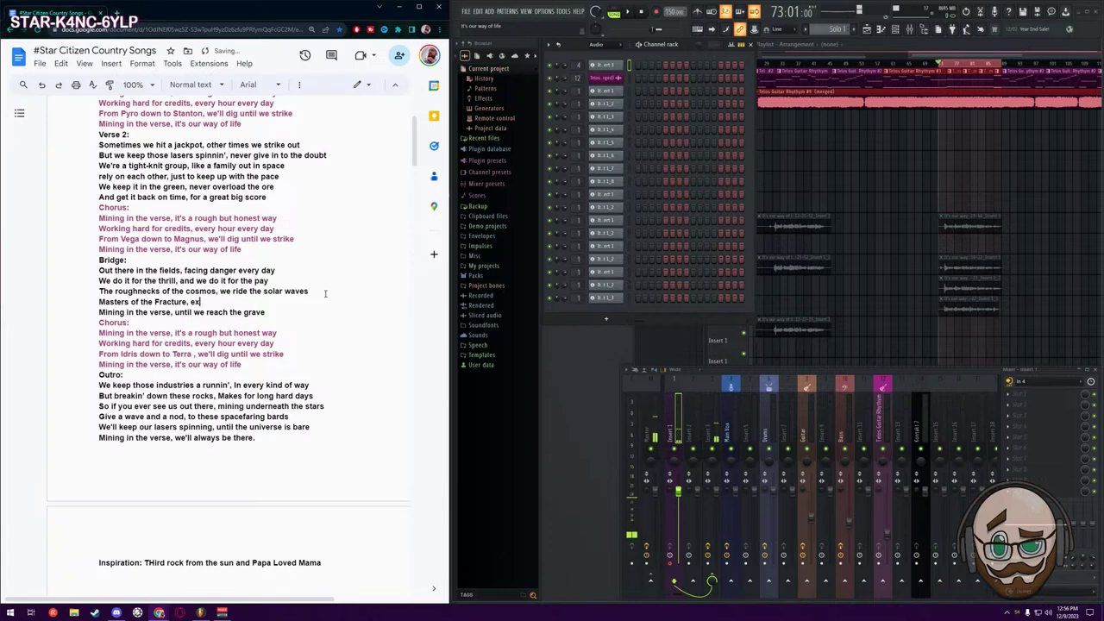
{"action": "type", "text": "tractionis the game"}
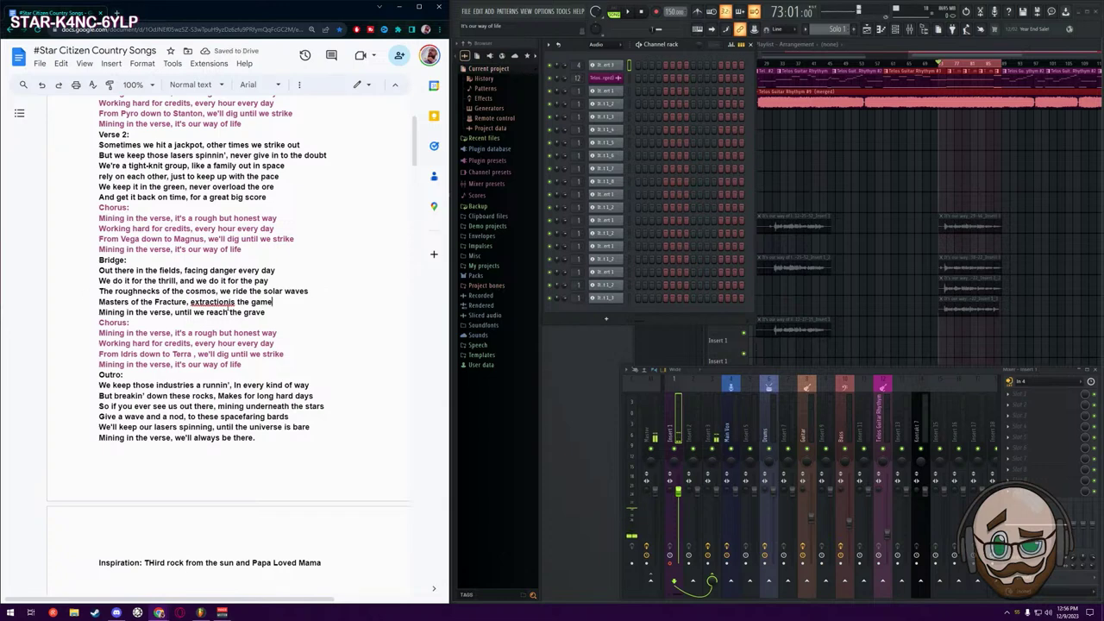
{"action": "left_click", "coordinate": [230, 303]}
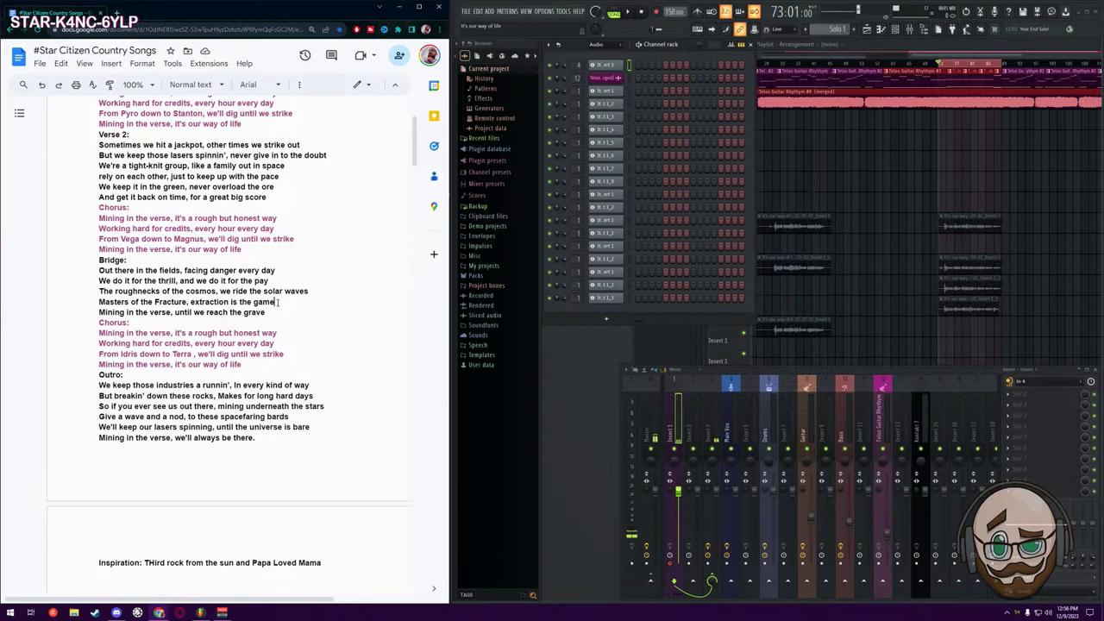
Insert "The" in front of "Masters of the Fracture" in the bridge and play the bridge section in FL Studio
{"action": "left_click_drag", "start_coordinate": [277, 301], "coordinate": [190, 302]}
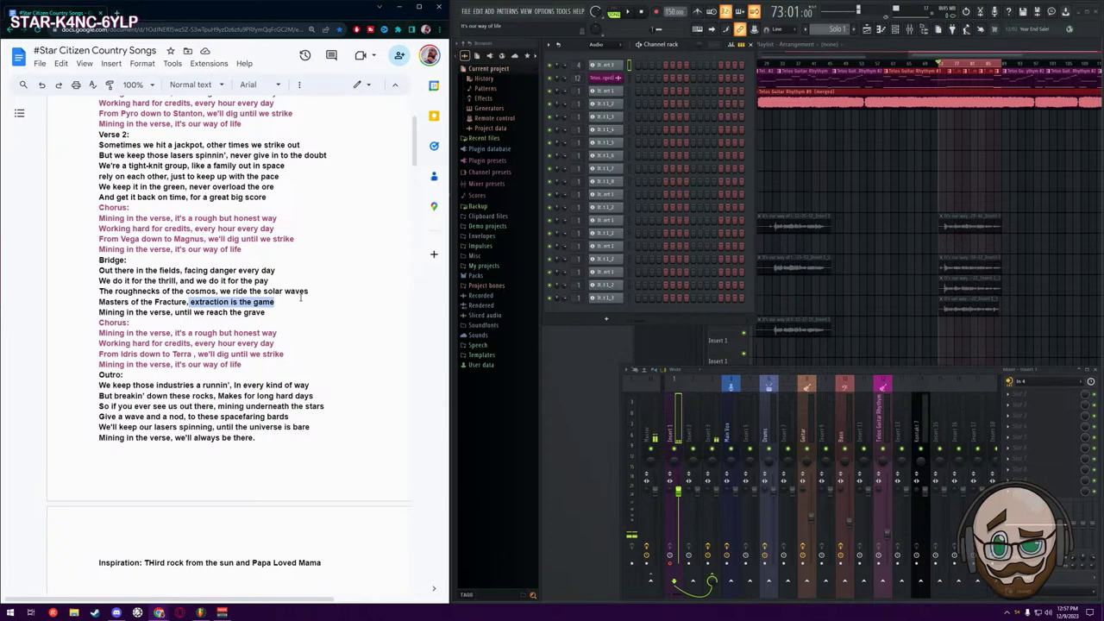
{"action": "left_click", "coordinate": [101, 302]}
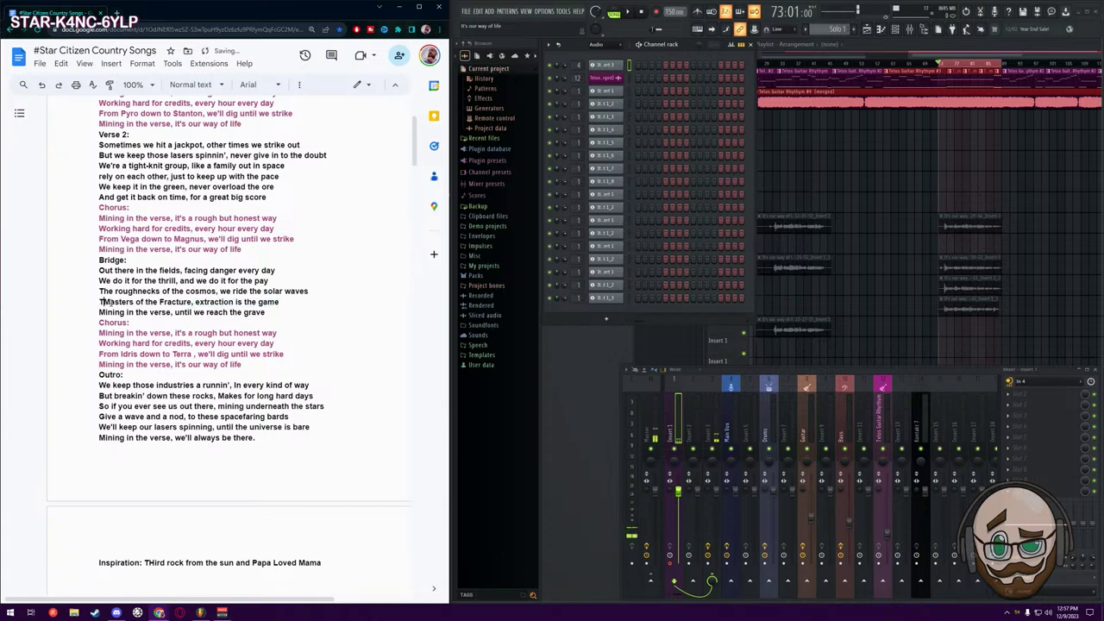
{"action": "type", "text": "he"}
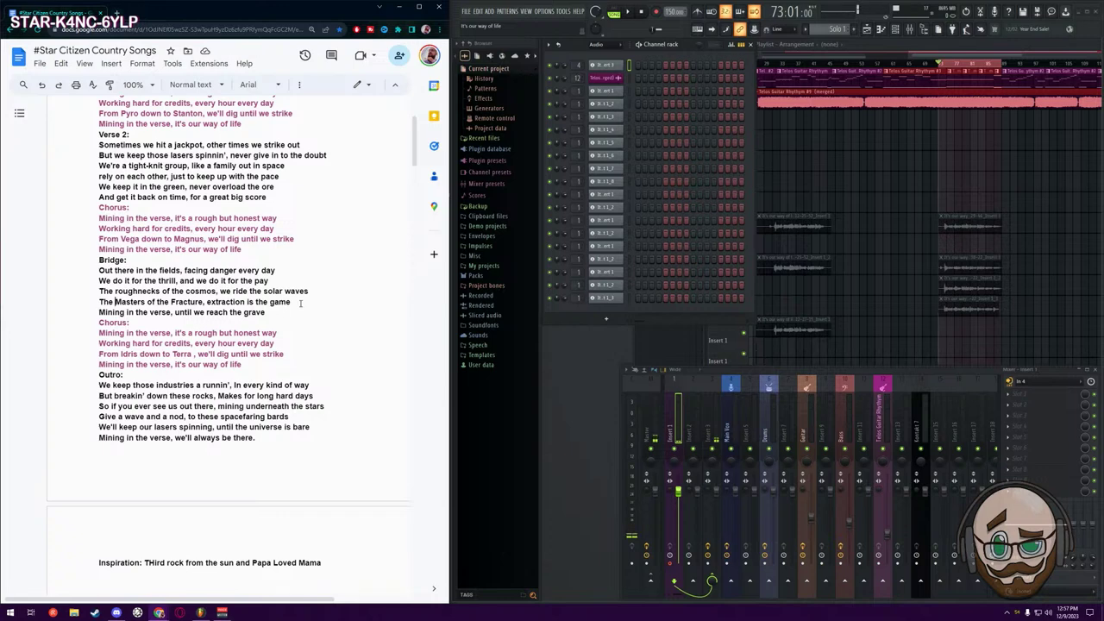
{"action": "left_click_drag", "start_coordinate": [301, 303], "coordinate": [216, 304]}
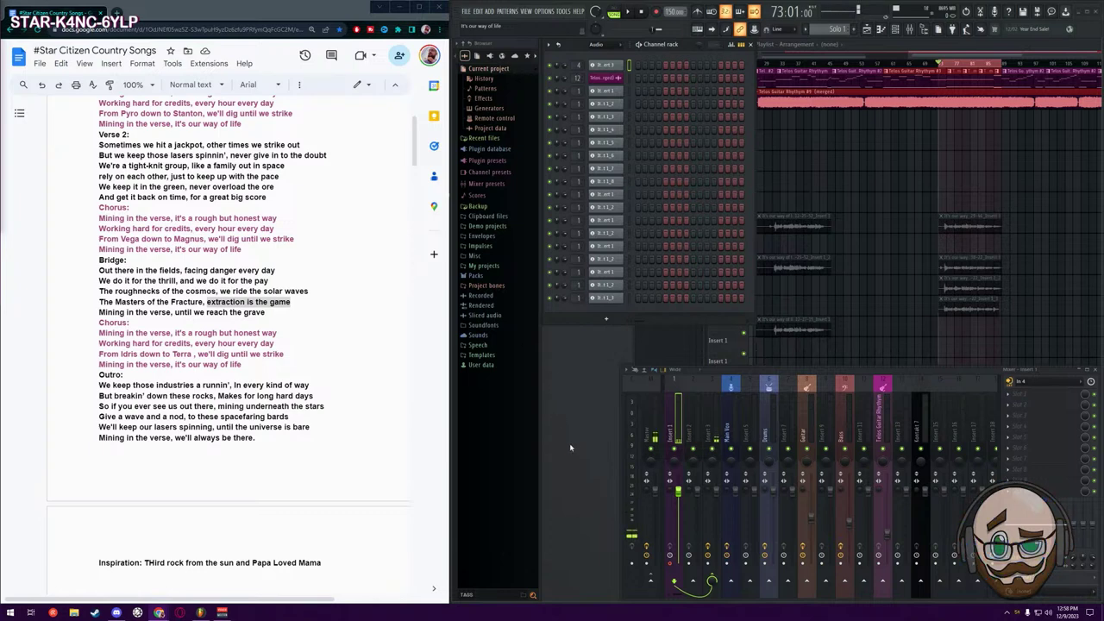
{"action": "key", "text": "space"}
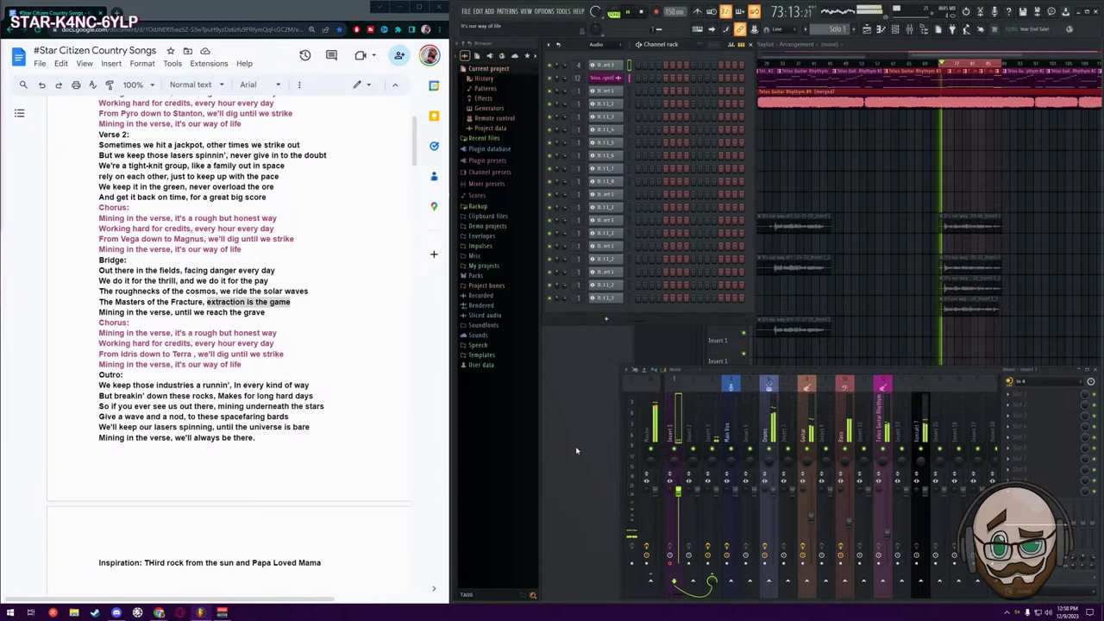
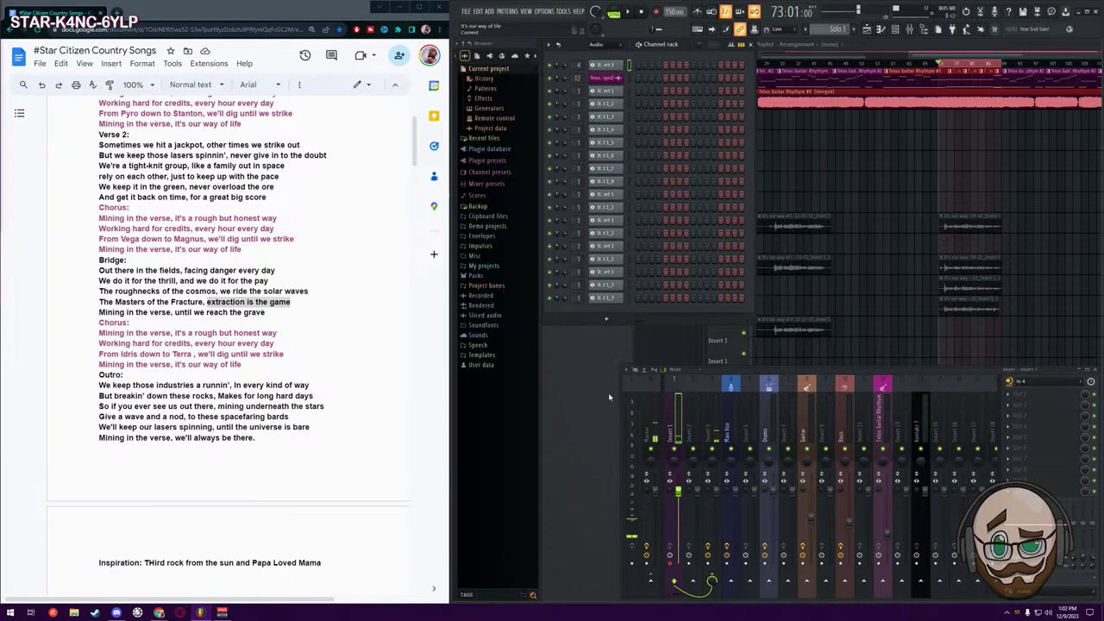
{"action": "left_click", "coordinate": [312, 301]}
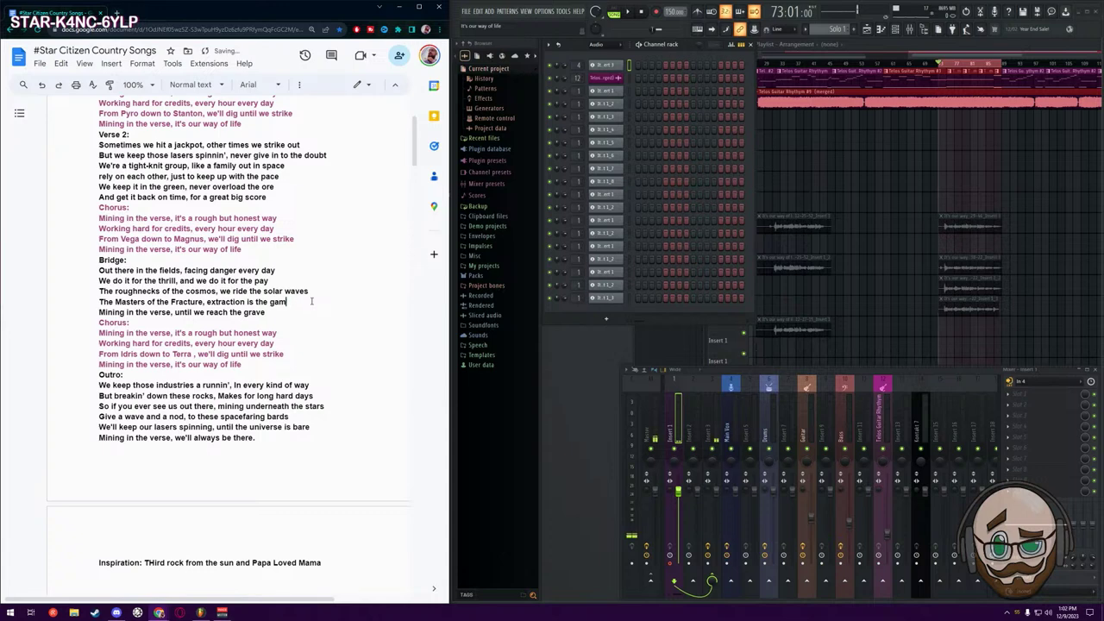
{"action": "key", "text": "BackSpace"}
{"action": "key", "text": "BackSpace"}
{"action": "key", "text": "BackSpace"}
{"action": "key", "text": "BackSpace"}
{"action": "key", "text": "BackSpace"}
{"action": "key", "text": "BackSpace"}
{"action": "key", "text": "BackSpace"}
{"action": "key", "text": "BackSpace"}
{"action": "key", "text": "BackSpace"}
{"action": "key", "text": "BackSpace"}
{"action": "key", "text": "BackSpace"}
{"action": "key", "text": "BackSpace"}
{"action": "key", "text": "BackSpace"}
{"action": "key", "text": "BackSpace"}
{"action": "key", "text": "BackSpace"}
{"action": "key", "text": "BackSpace"}
{"action": "key", "text": "BackSpace"}
{"action": "key", "text": "BackSpace"}
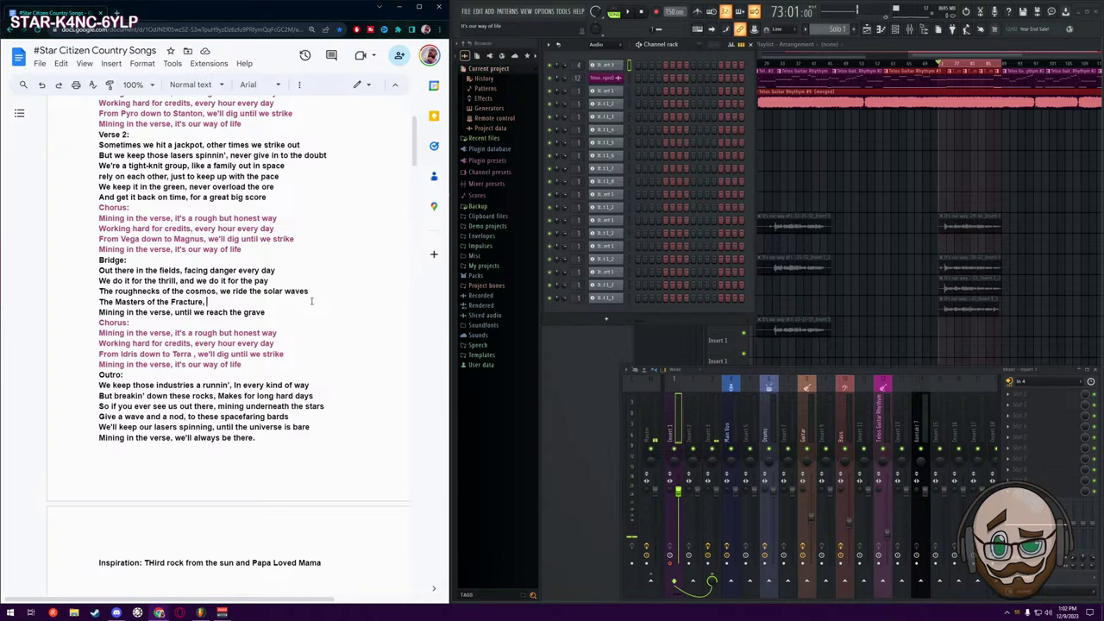
{"action": "type", "text": "extraction is the gam"}
Replace "the Fracture" with "extraction" in the fourth line of the bridge in the lyrics document
{"action": "double_click", "coordinate": [183, 302]}
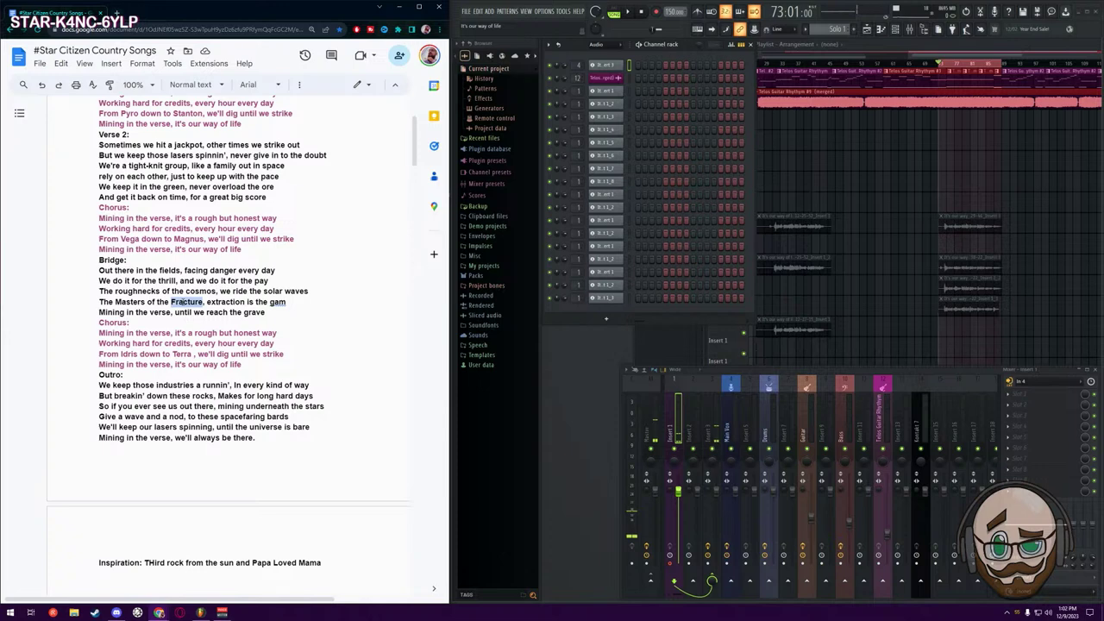
{"action": "key", "text": "BackSpace"}
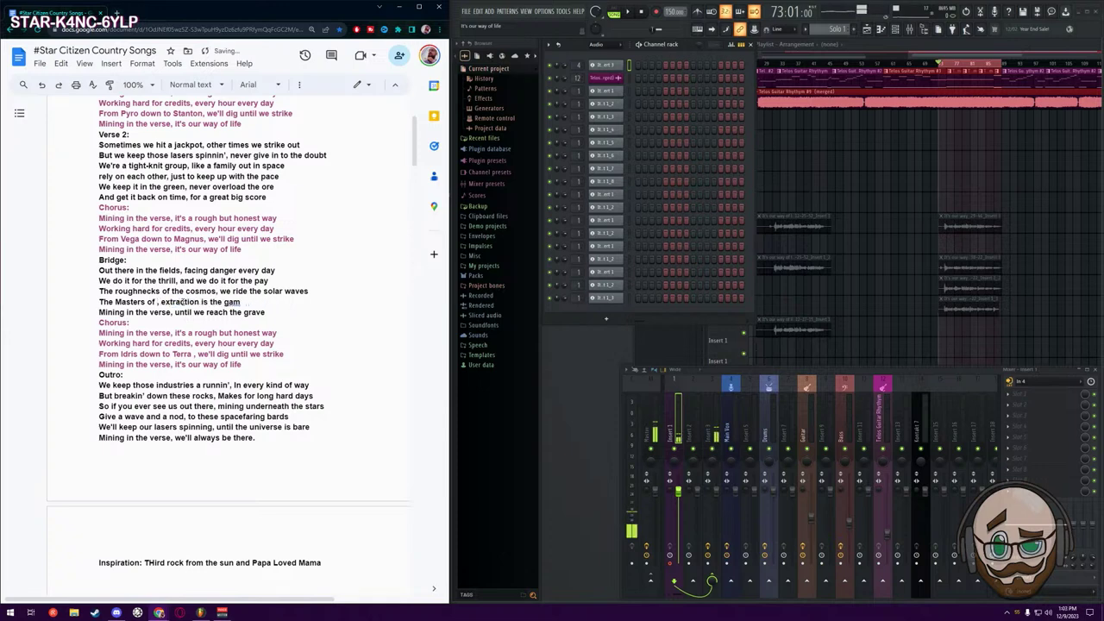
{"action": "type", "text": "extra"}
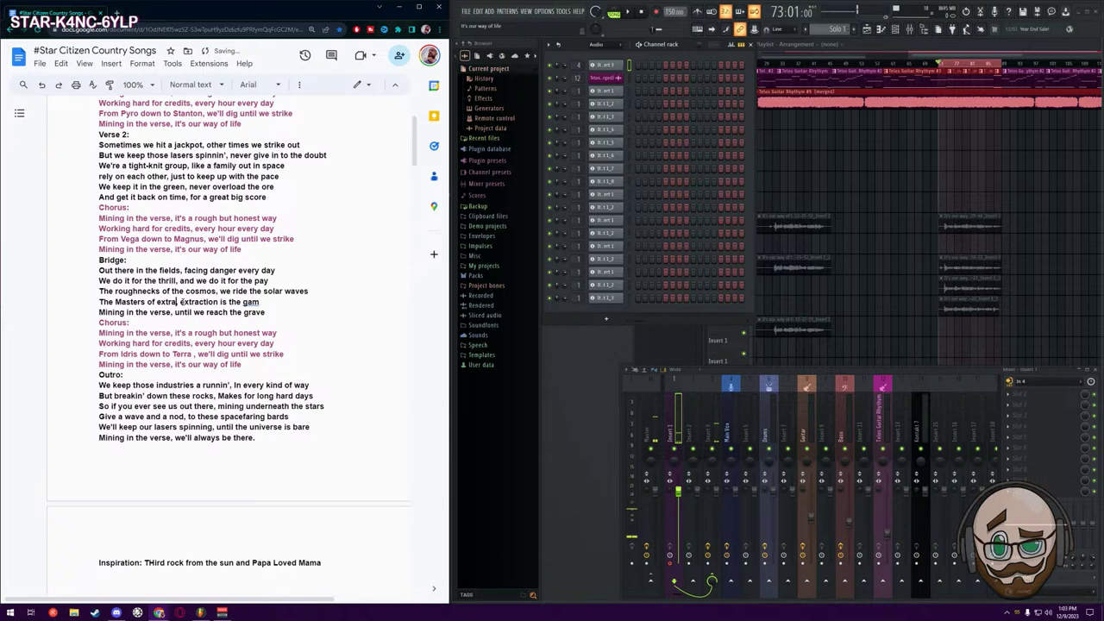
{"action": "type", "text": "ction,"}
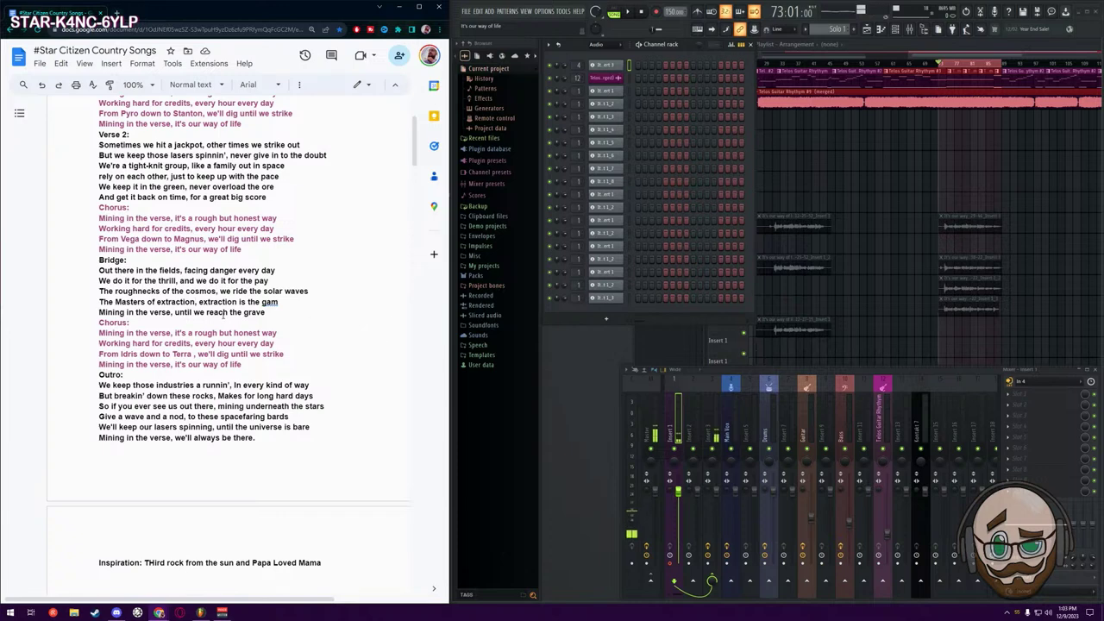
Replace the second half of the fourth bridge line with "roughnecks out in space"
{"action": "key", "text": "Right"}
{"action": "left_click_drag", "start_coordinate": [277, 302], "coordinate": [196, 303]}
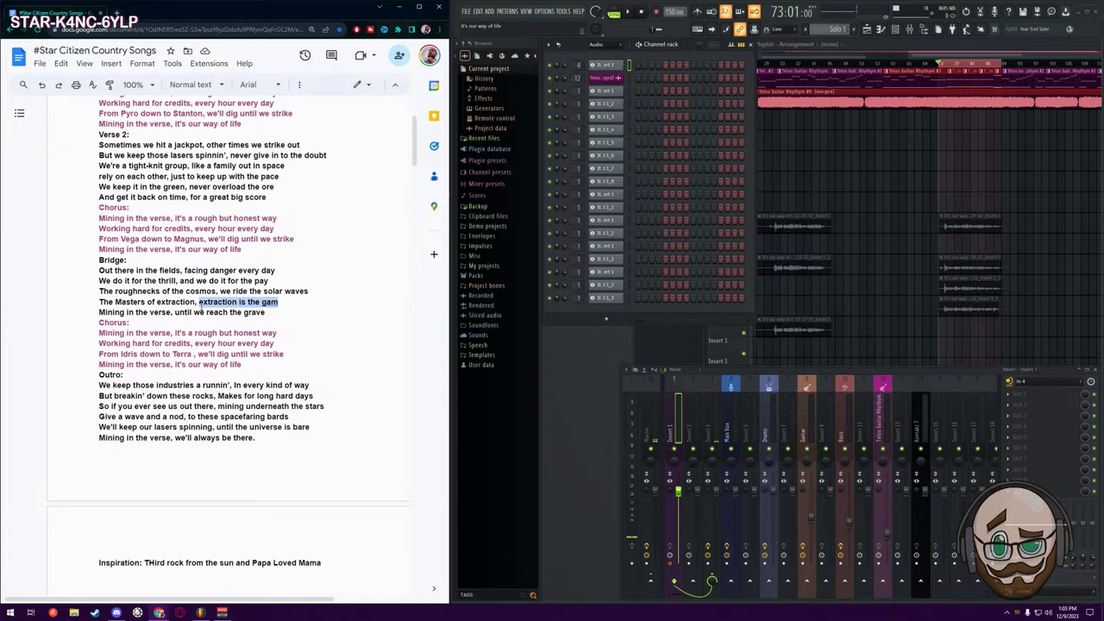
{"action": "type", "text": "you"}
{"action": "type", "text": "ghne"}
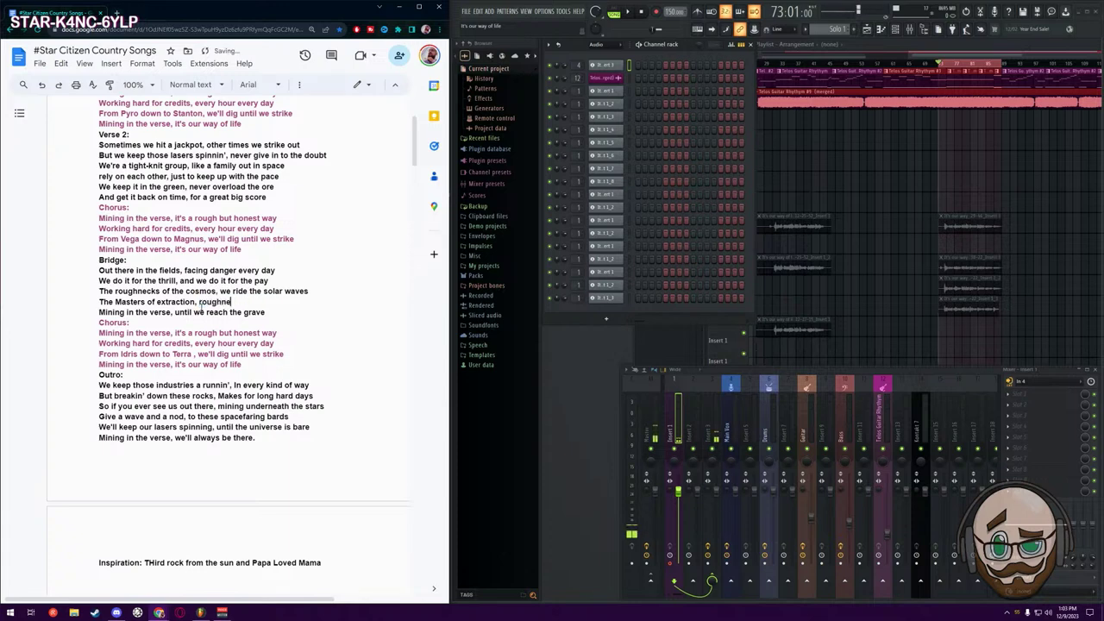
{"action": "type", "text": "cks out in space"}
Delete the bridge line "The roughnecks of the cosmos, we ride the solar waves" and close the gap it leaves
{"action": "left_click_drag", "start_coordinate": [309, 291], "coordinate": [89, 296]}
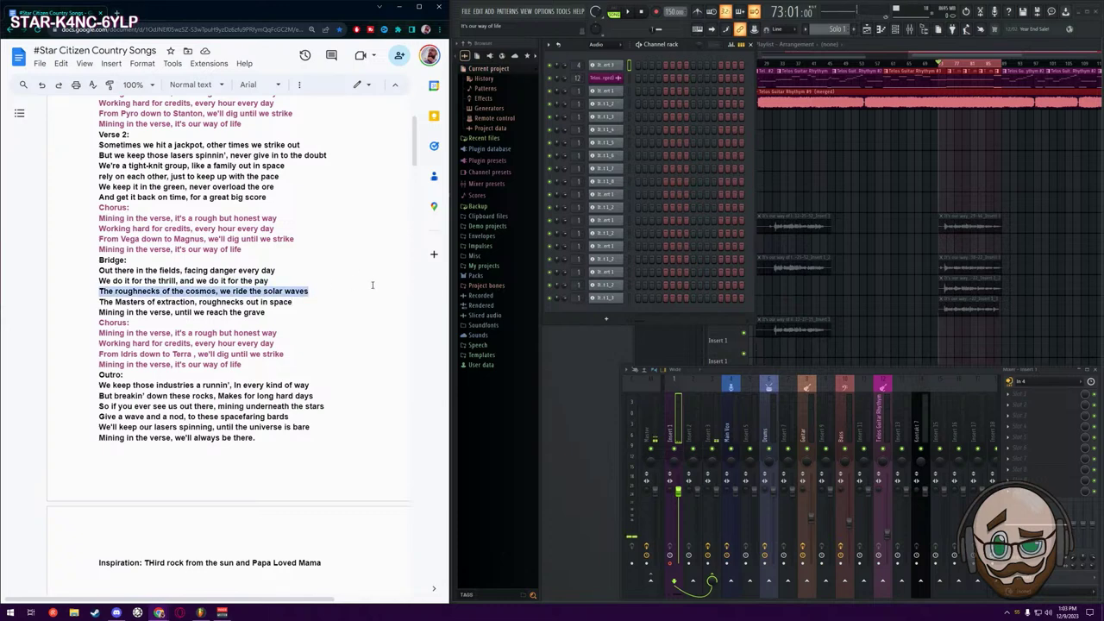
{"action": "key", "text": "BackSpace"}
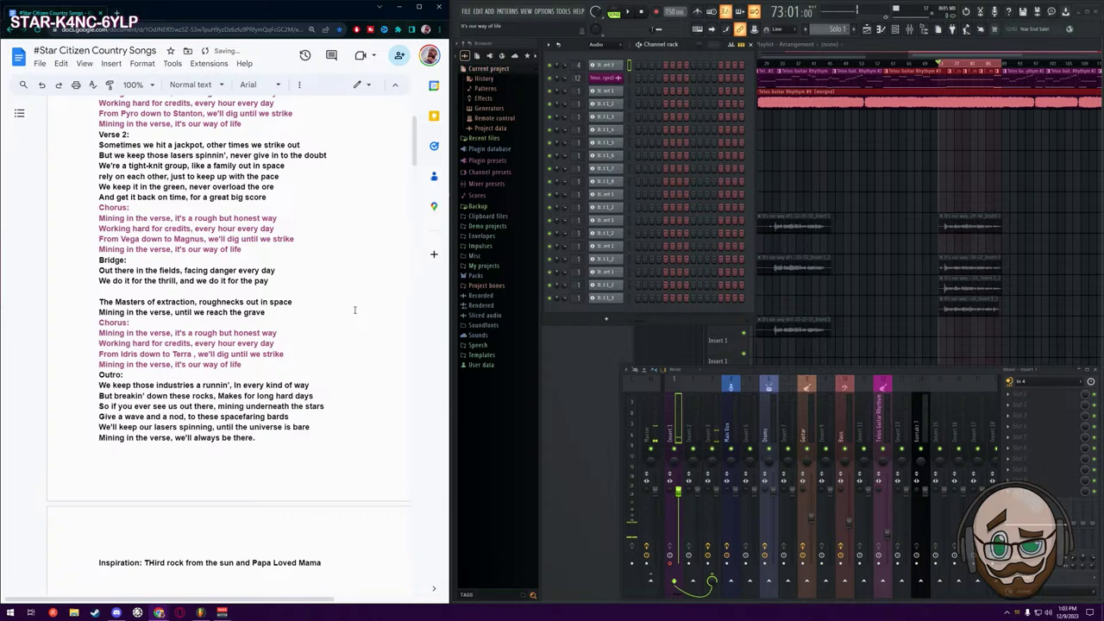
{"action": "key", "text": "Delete"}
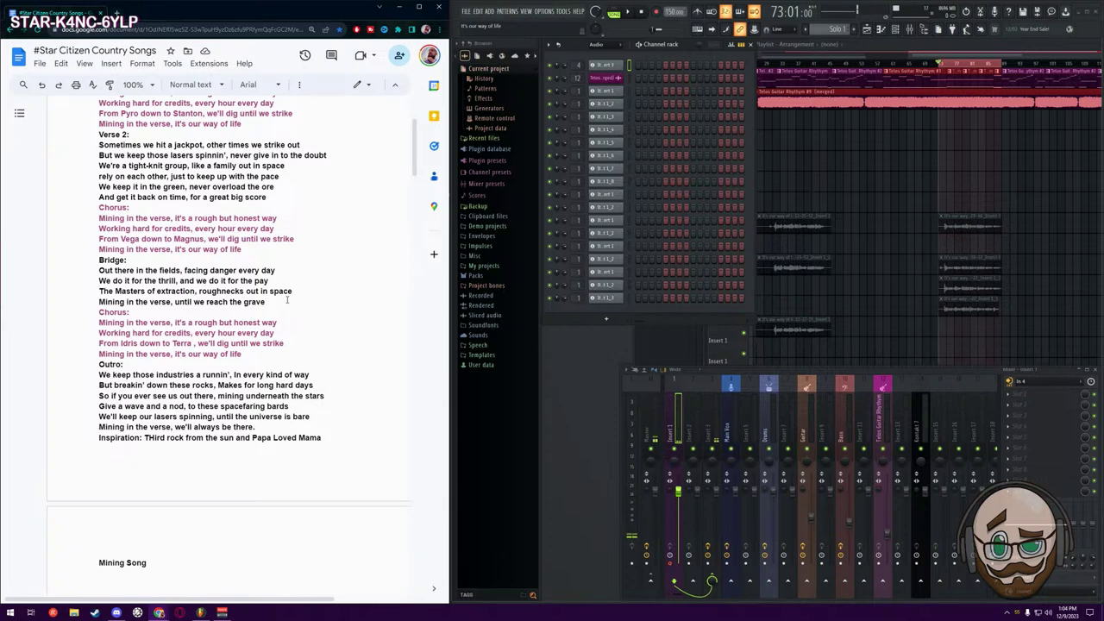
Change "extraction" to "the fracture" in the third bridge line, keeping the comma before "roughnecks out in space"
{"action": "double_click", "coordinate": [173, 291]}
{"action": "type", "text": "the fr"}
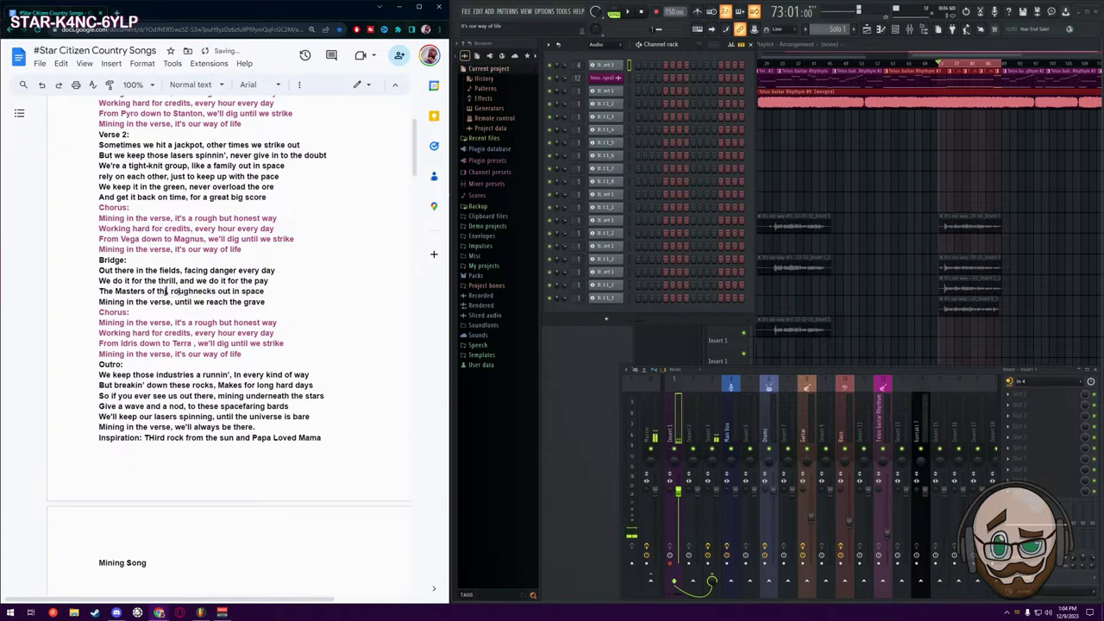
{"action": "type", "text": "acture"}
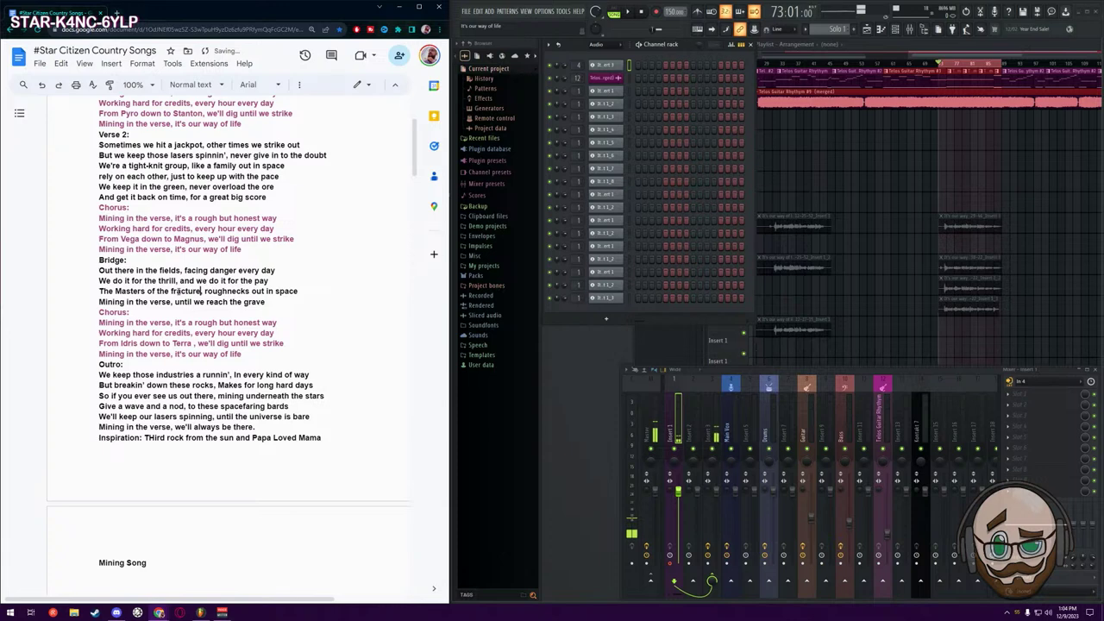
{"action": "type", "text": ","}
Switch to FL Studio and play the bridge section to rehearse the revised lyrics
{"action": "left_click", "coordinate": [584, 367]}
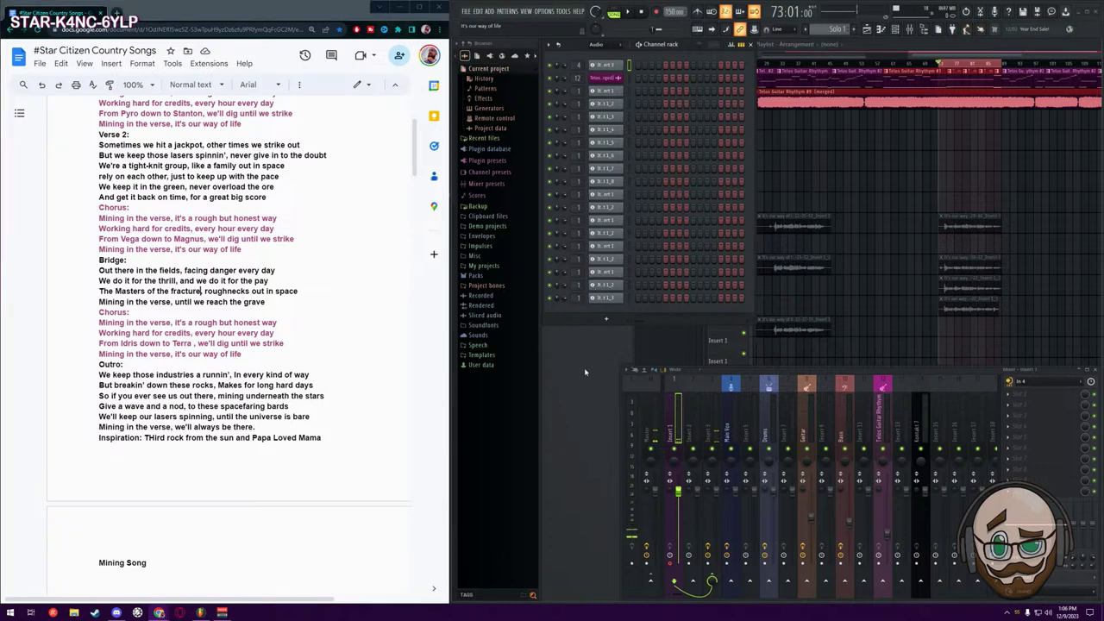
{"action": "key", "text": "space"}
{"action": "key", "text": "space"}
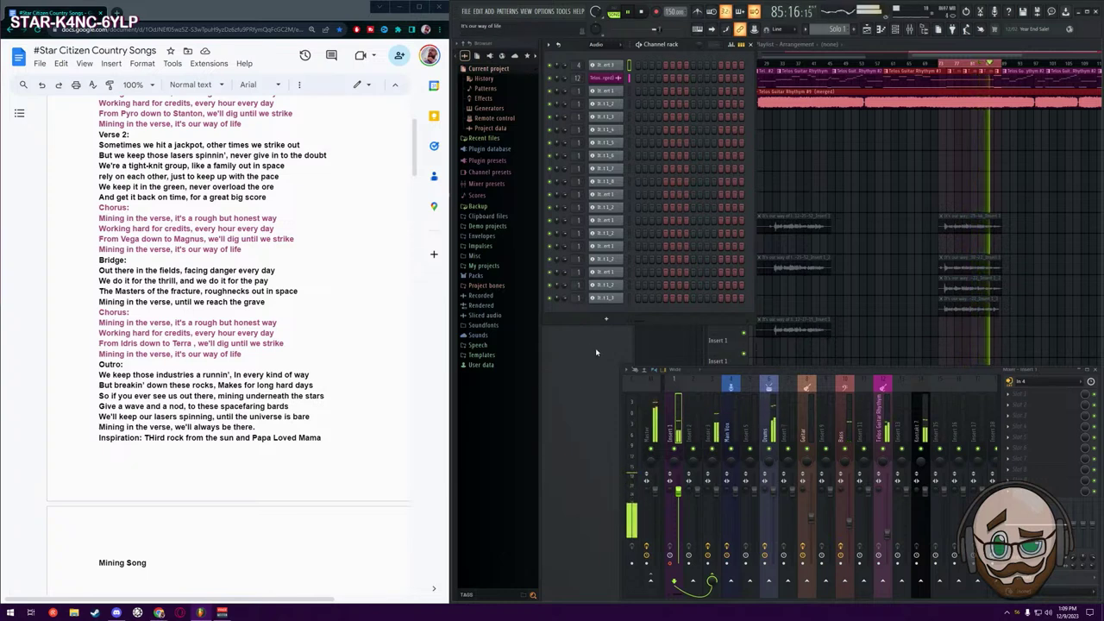
{"action": "key", "text": "space"}
Arm recording and undo the later vocal takes of the bridge, leaving only the first one
{"action": "left_click", "coordinate": [655, 11]}
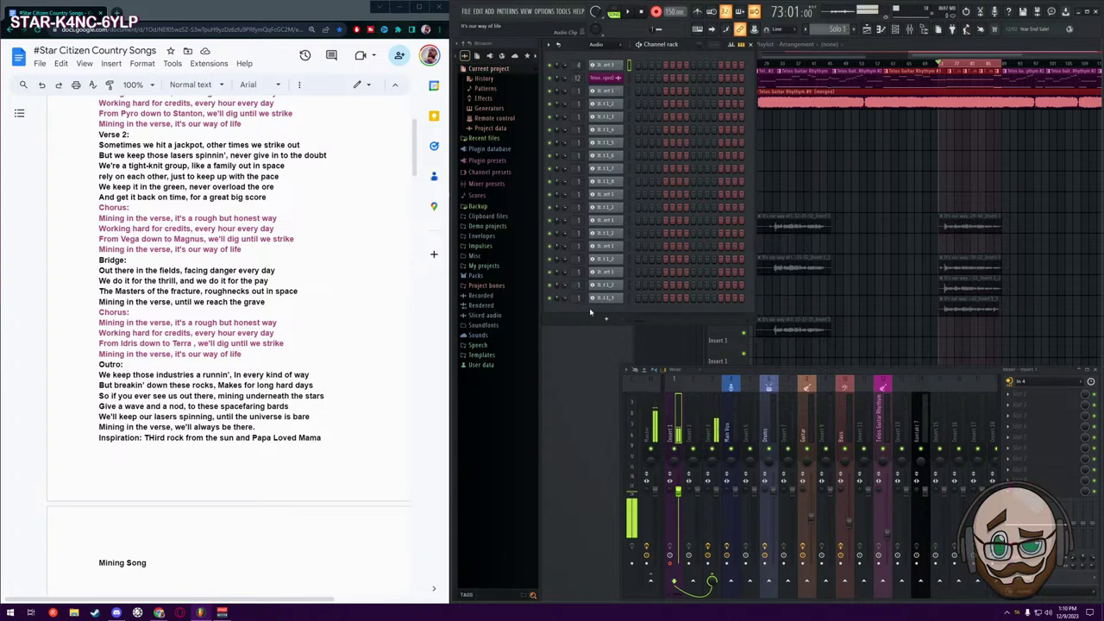
{"action": "key", "text": "ctrl+z"}
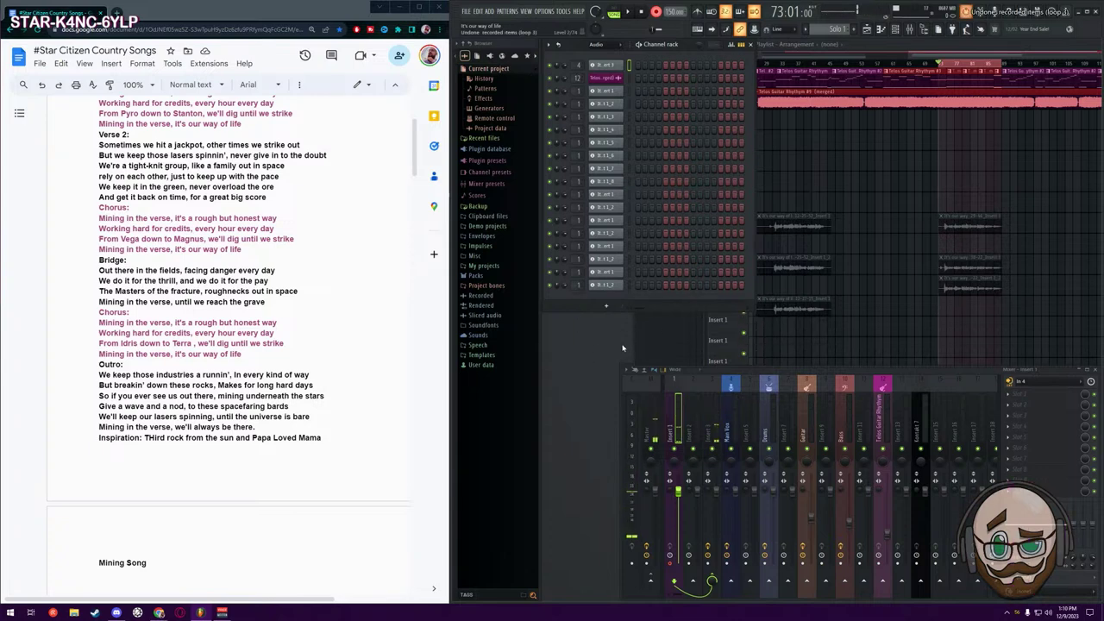
{"action": "key", "text": "ctrl+z"}
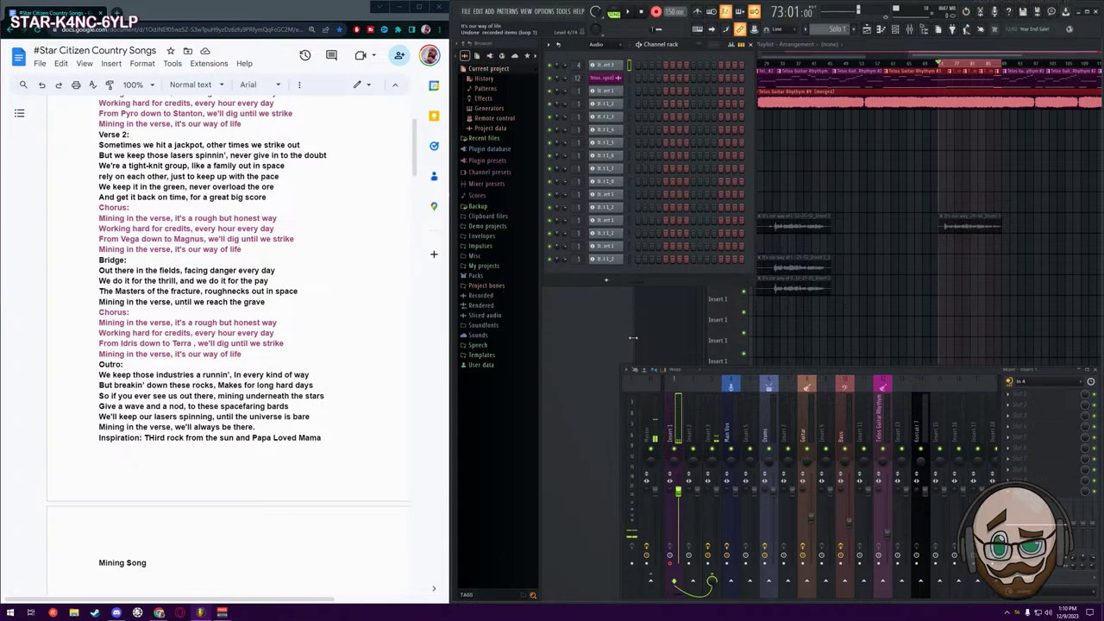
{"action": "key", "text": "ctrl+z"}
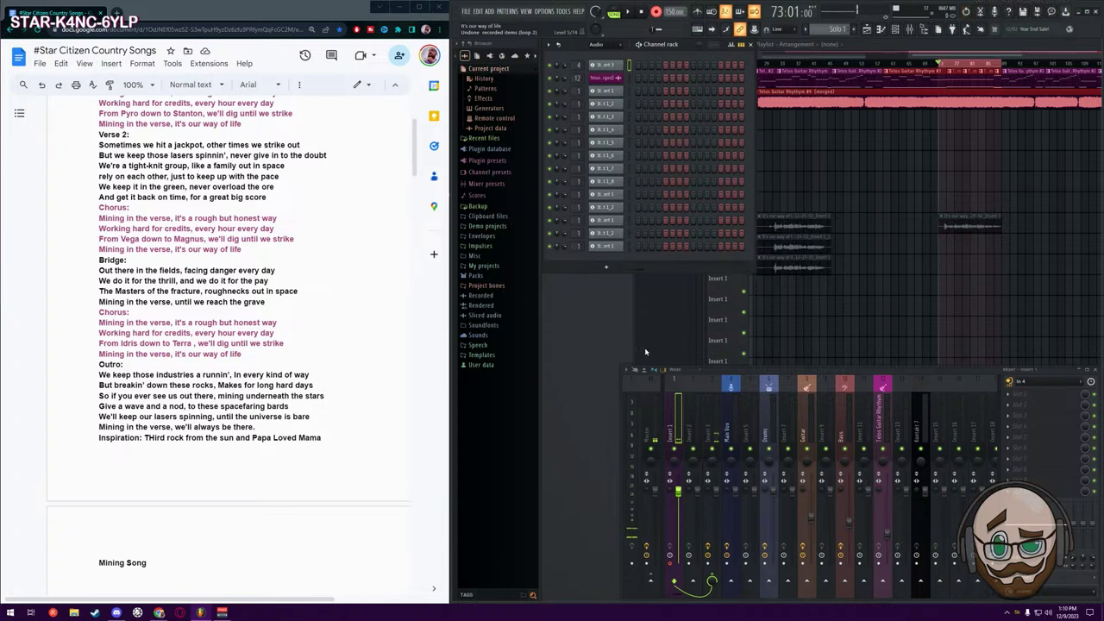
{"action": "left_click", "coordinate": [477, 13]}
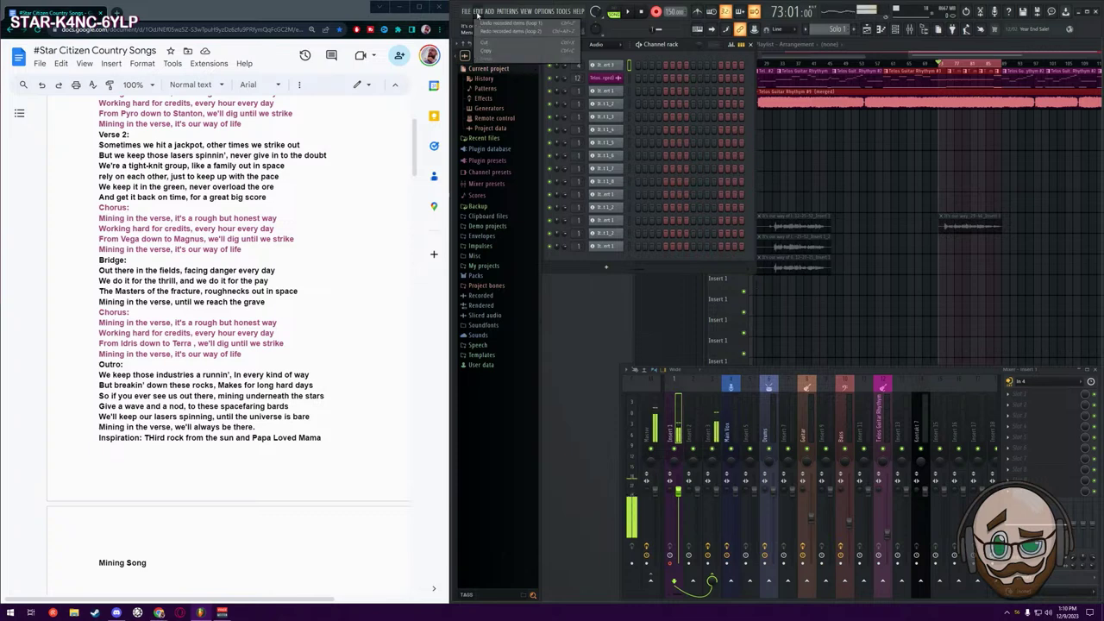
{"action": "left_click", "coordinate": [495, 32]}
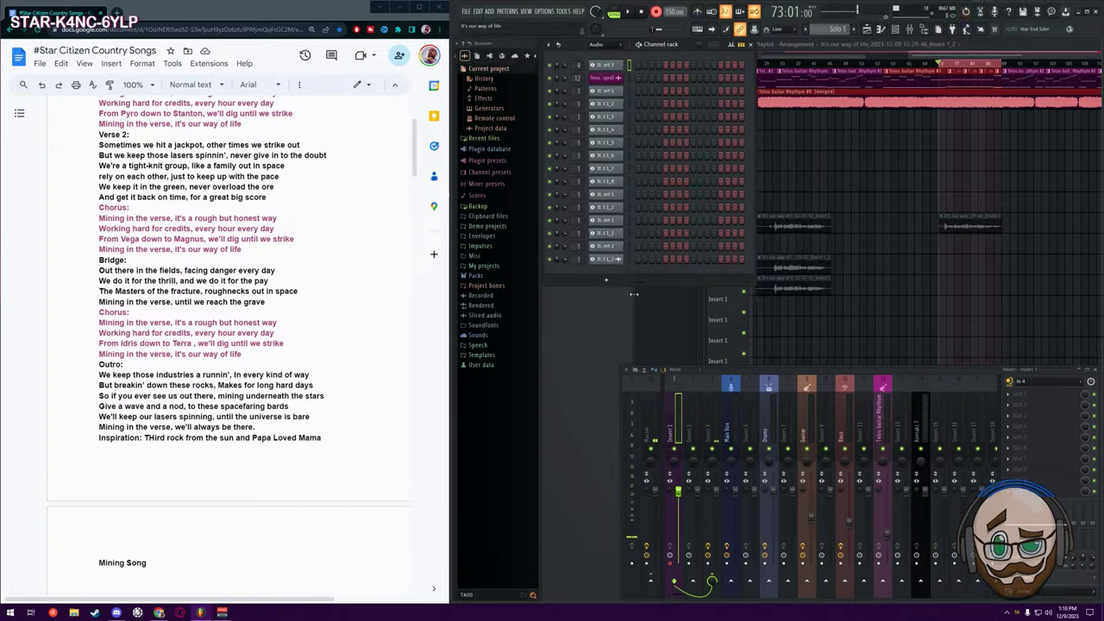
{"action": "key", "text": "ctrl+z"}
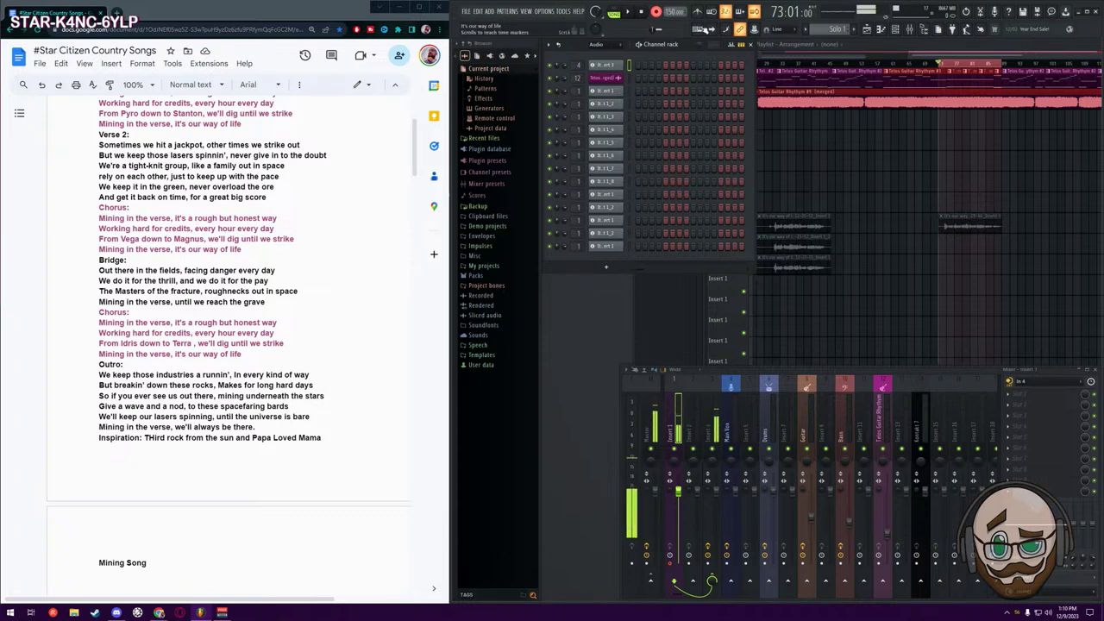
Loop-record new vocal takes over the bridge section, discarding the first short attempt
{"action": "left_click", "coordinate": [633, 15]}
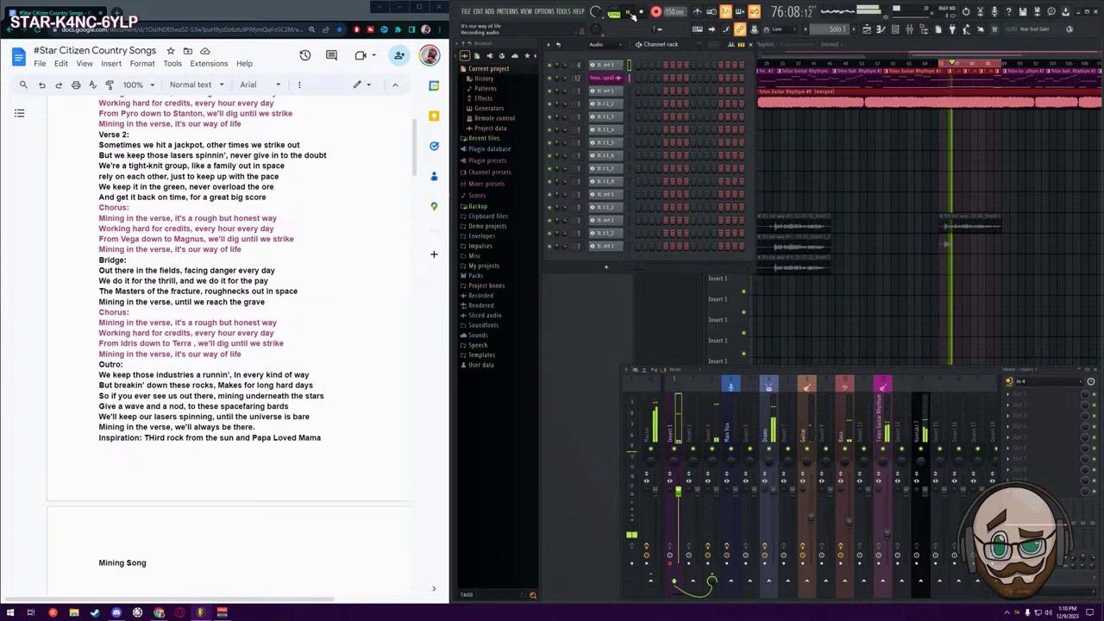
{"action": "left_click", "coordinate": [631, 13]}
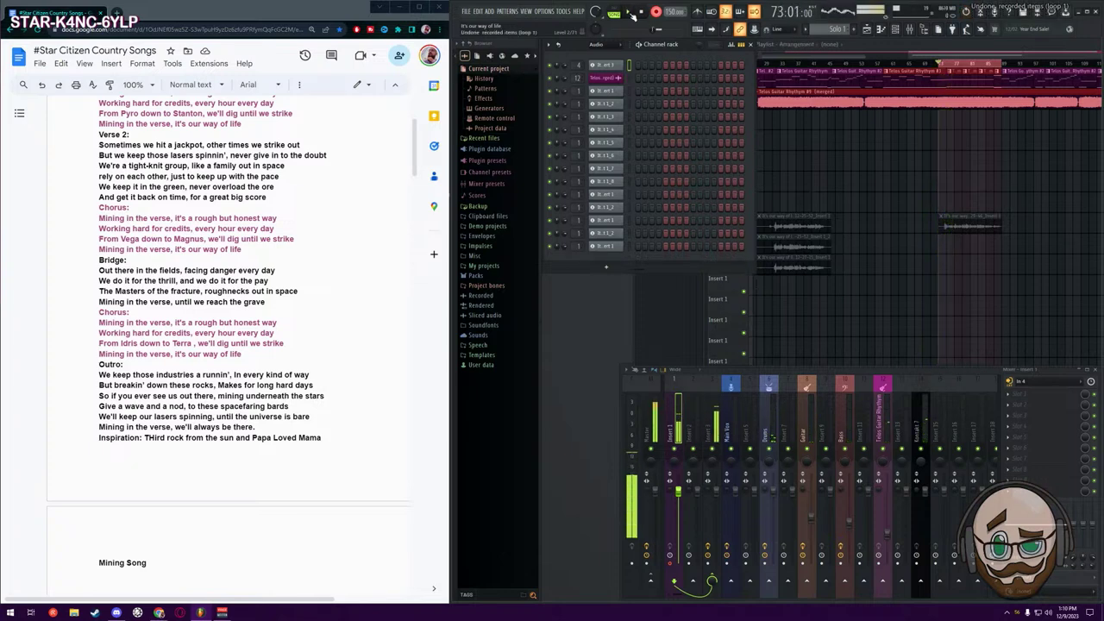
{"action": "key", "text": "space"}
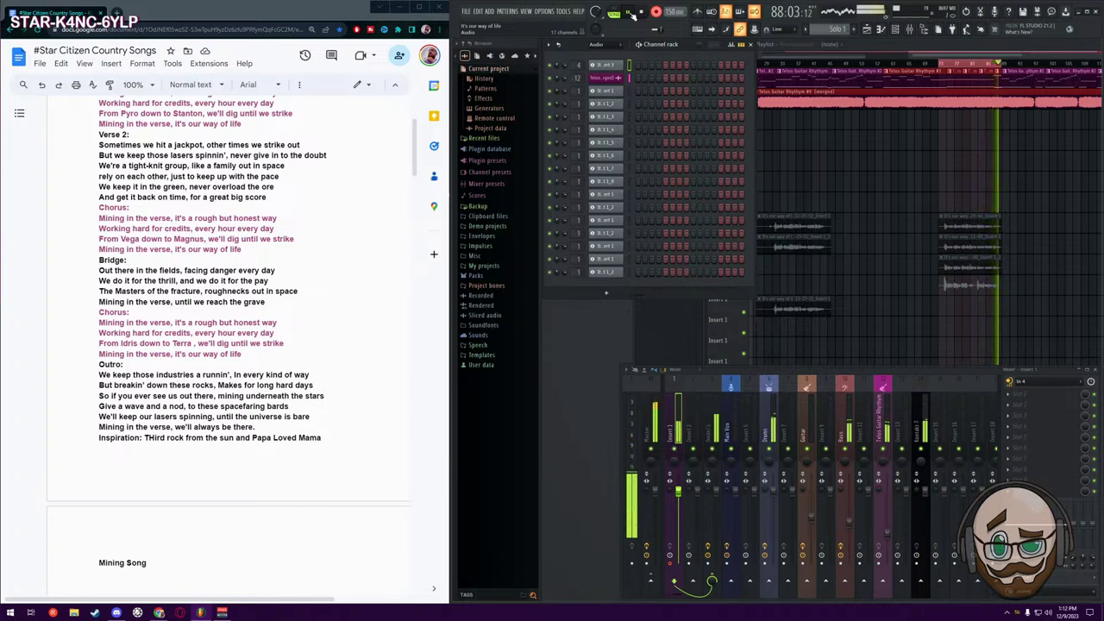
{"action": "left_click", "coordinate": [631, 14]}
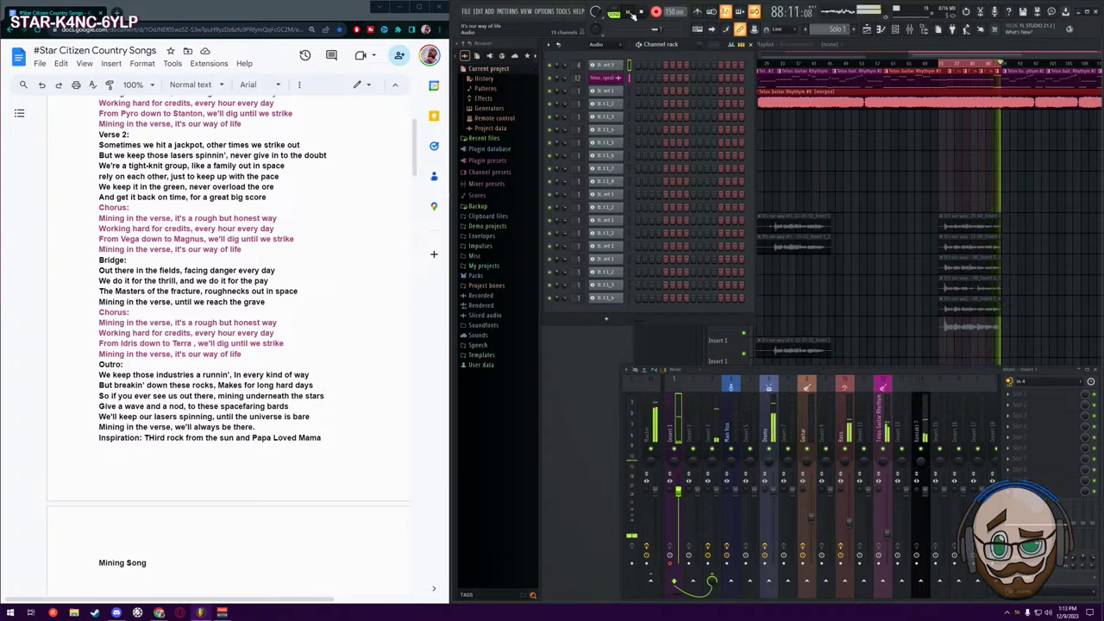
{"action": "left_click", "coordinate": [631, 13]}
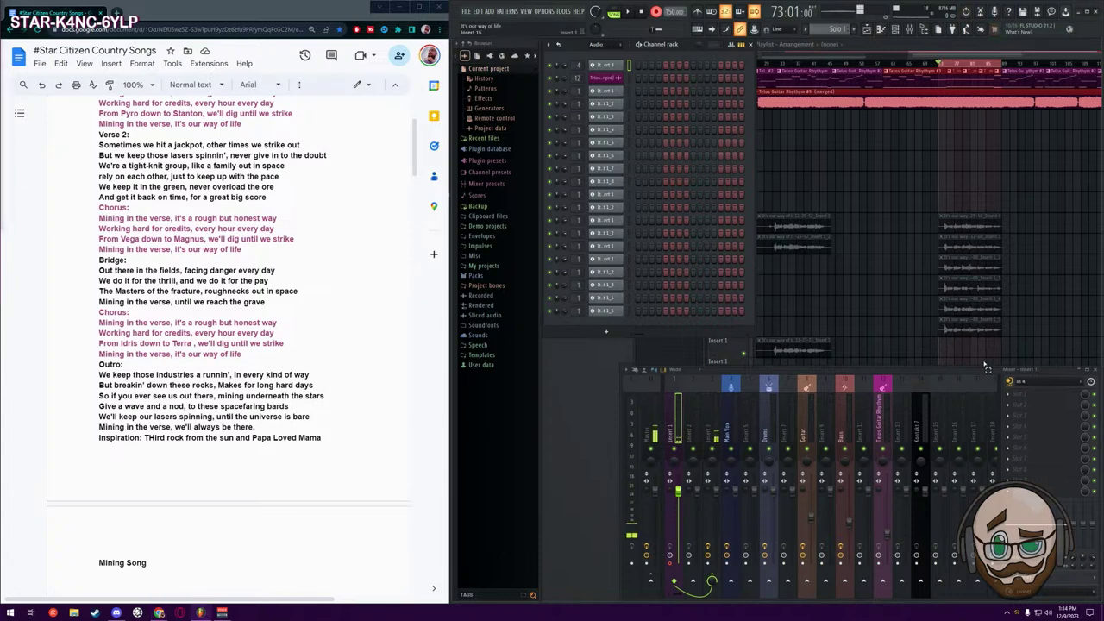
Route the last recorded bridge vocal take to mixer track 4, Main Vox, and turn off recording
{"action": "left_click", "coordinate": [992, 328]}
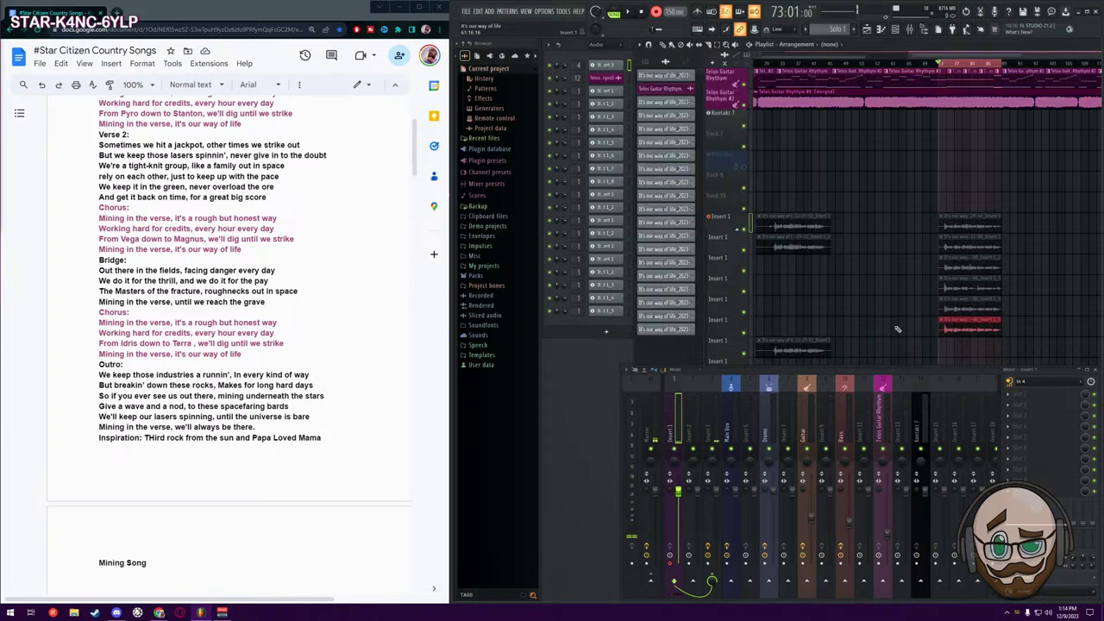
{"action": "double_click", "coordinate": [951, 328]}
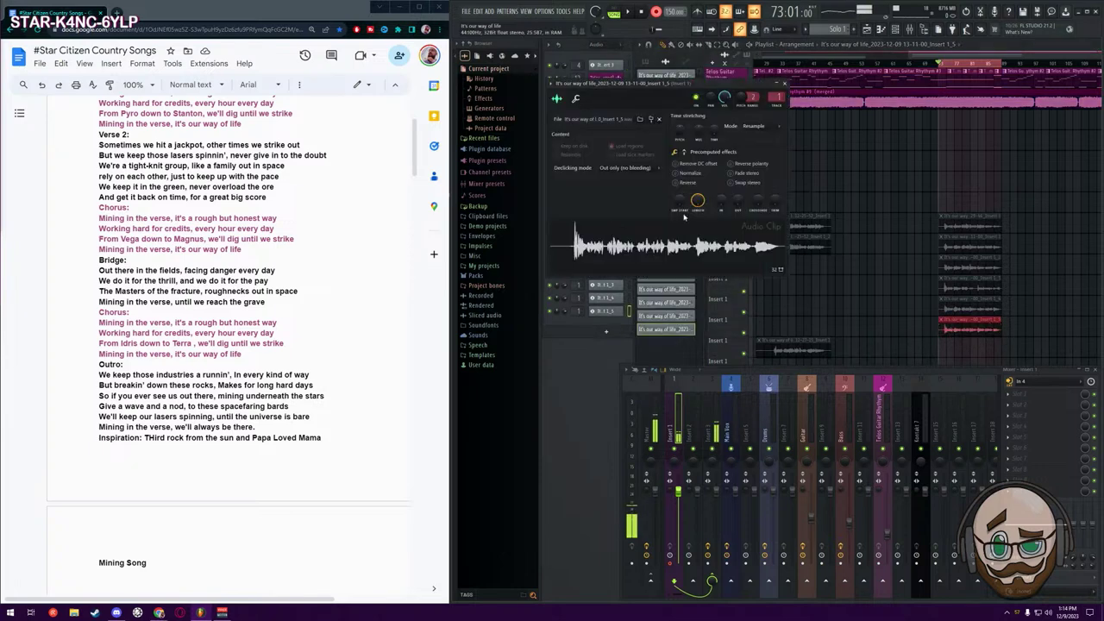
{"action": "scroll", "coordinate": [779, 98], "scroll_direction": "up", "scroll_amount": 3}
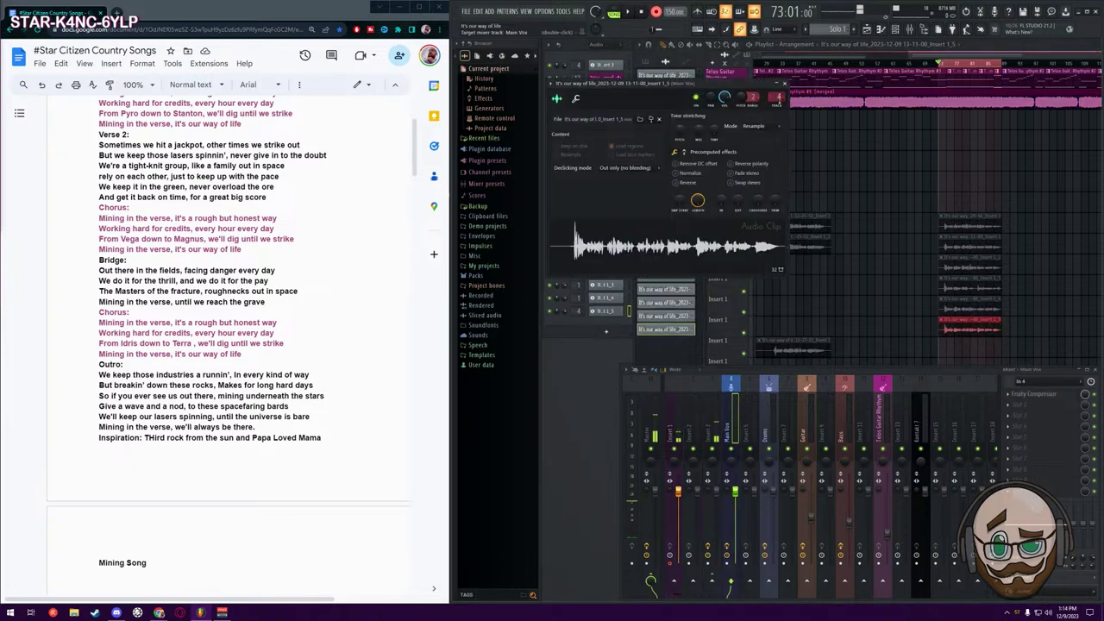
{"action": "left_click", "coordinate": [656, 12]}
Play the bridge section from bar 73 to check the playback of the routed vocal take
{"action": "key", "text": "space"}
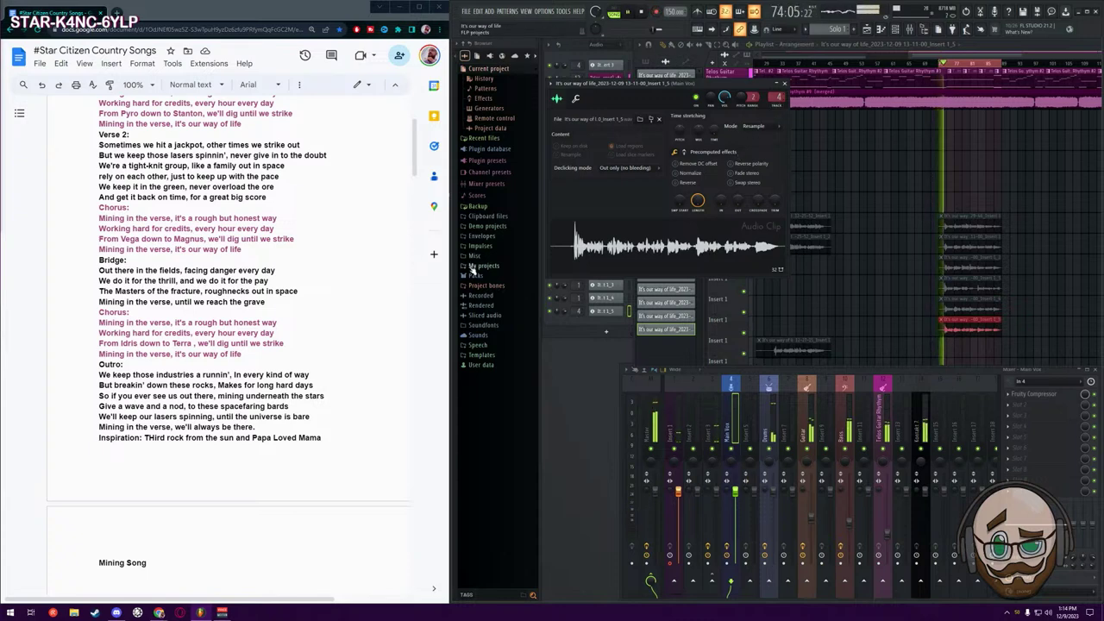
{"action": "key", "text": "F6"}
{"action": "key", "text": "space"}
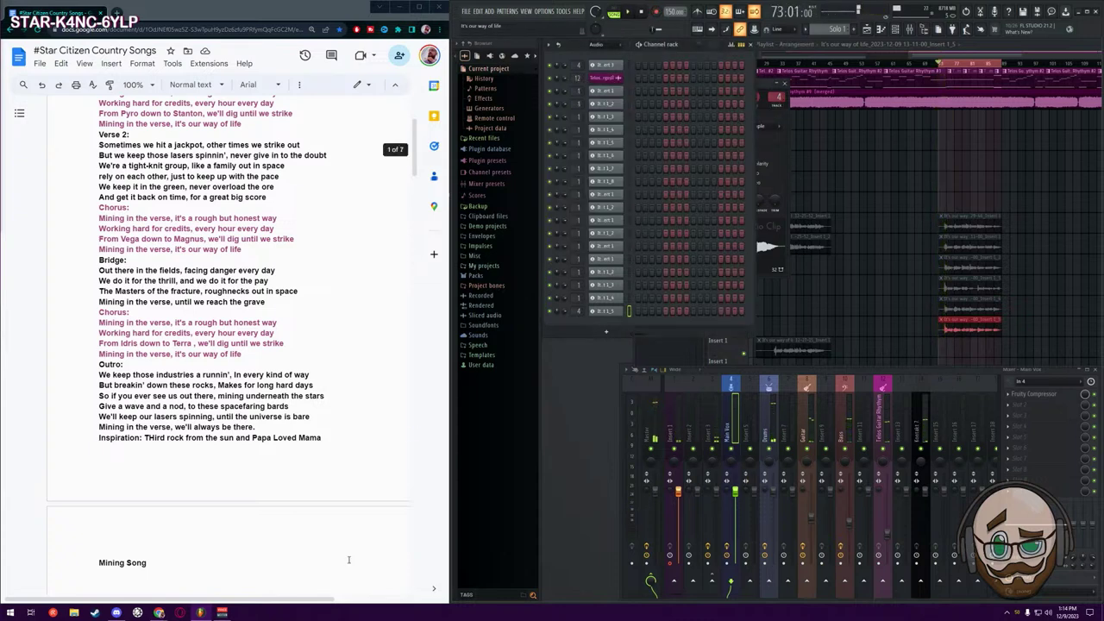
{"action": "left_click", "coordinate": [201, 613]}
{"action": "key", "text": "space"}
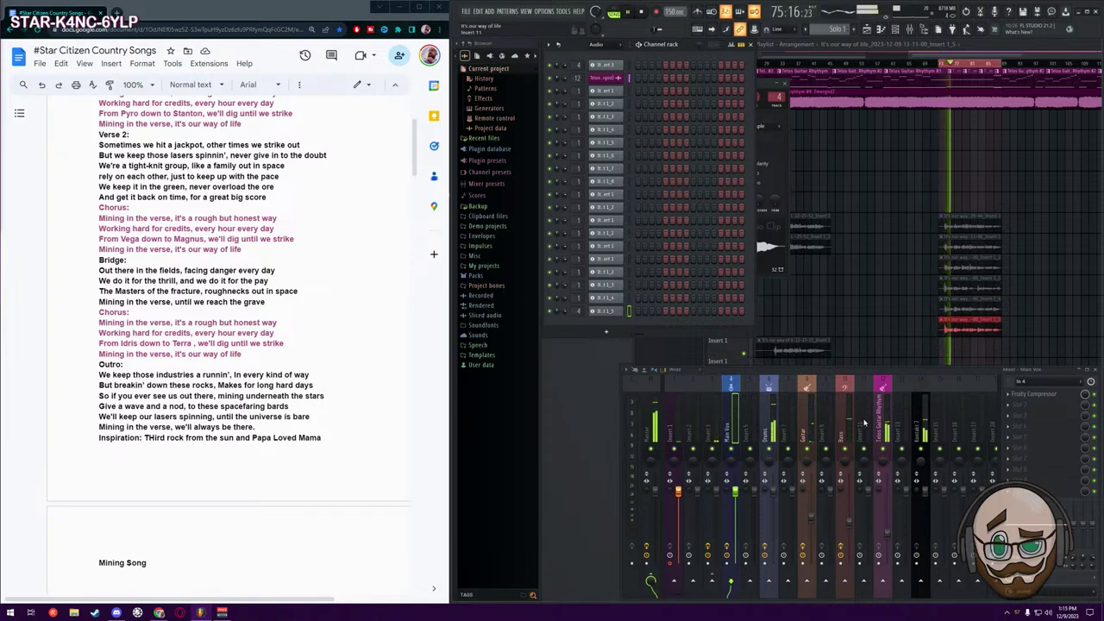
{"action": "key", "text": "space"}
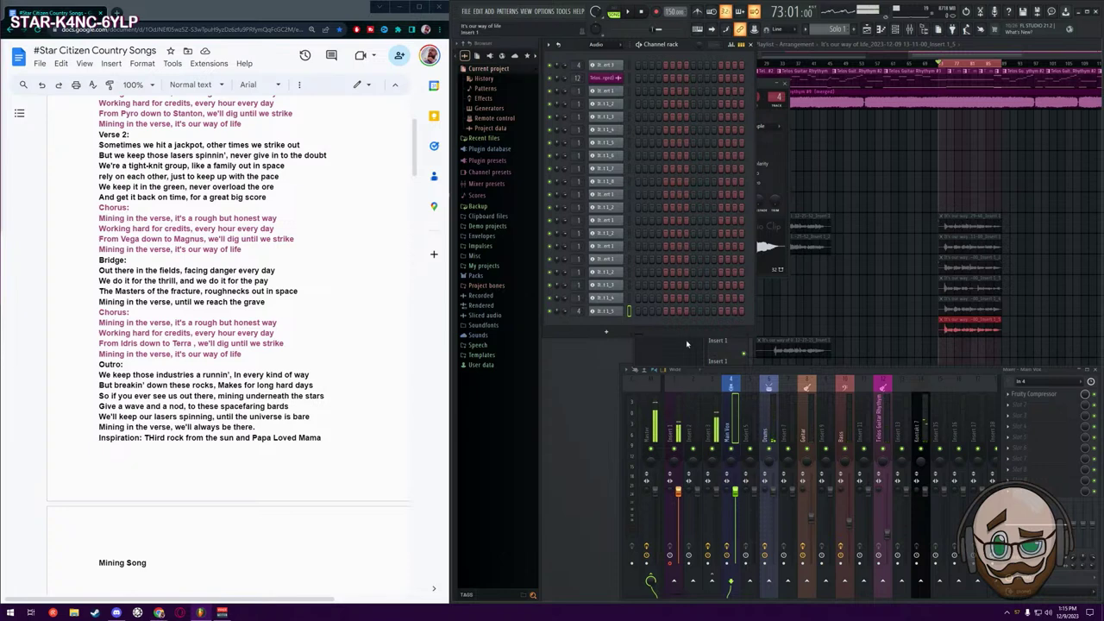
Unmute the last bridge vocal take in the playlist and play the section to hear it with the full mix
{"action": "left_click", "coordinate": [675, 356]}
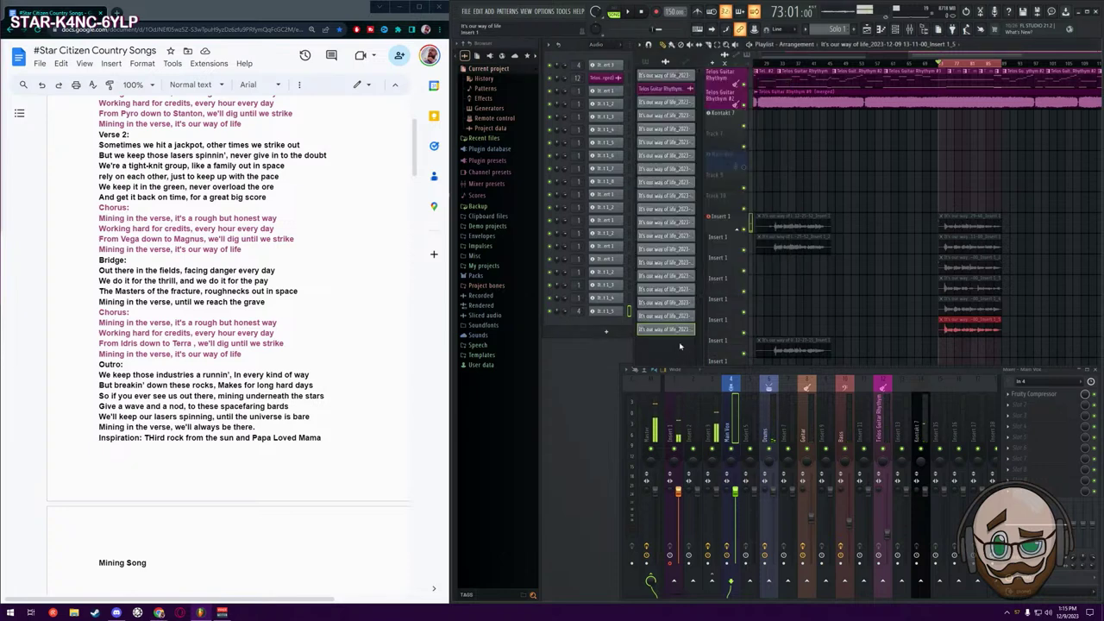
{"action": "left_click", "coordinate": [948, 324]}
{"action": "key", "text": "space"}
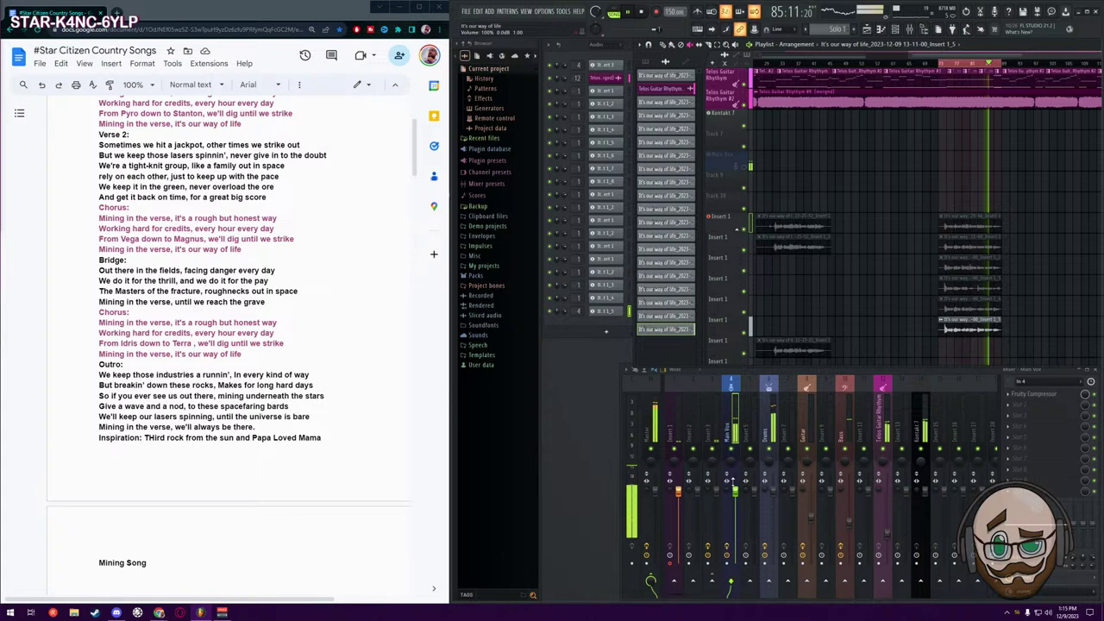
{"action": "key", "text": "space"}
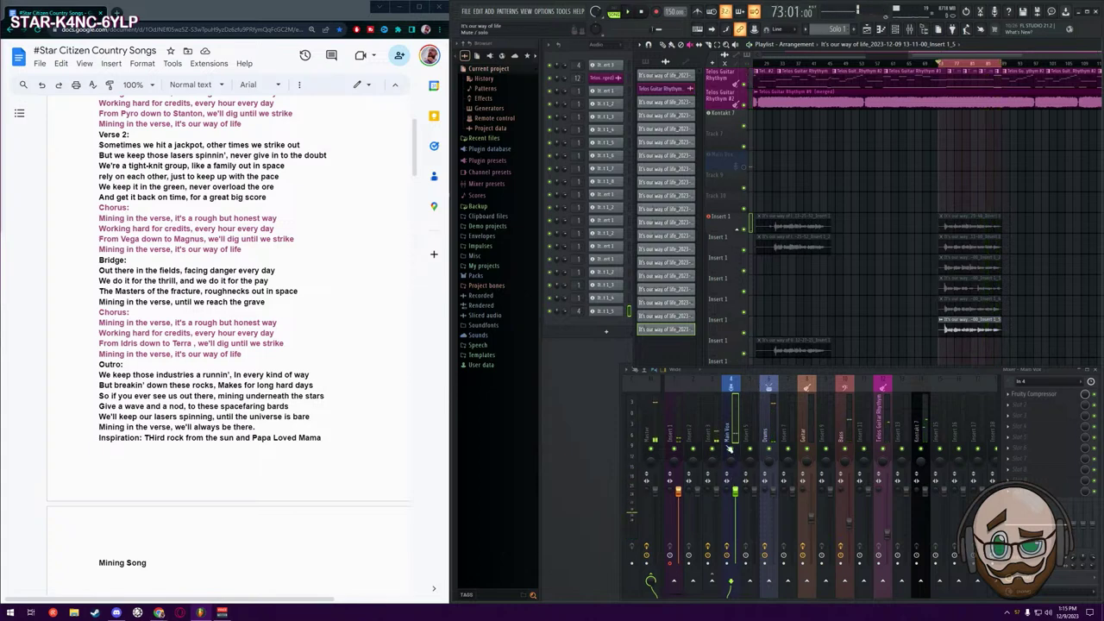
Play the bridge with only the Main Vox and Drums mixer tracks audible, and select the Insert 1 track
{"action": "key", "text": "space"}
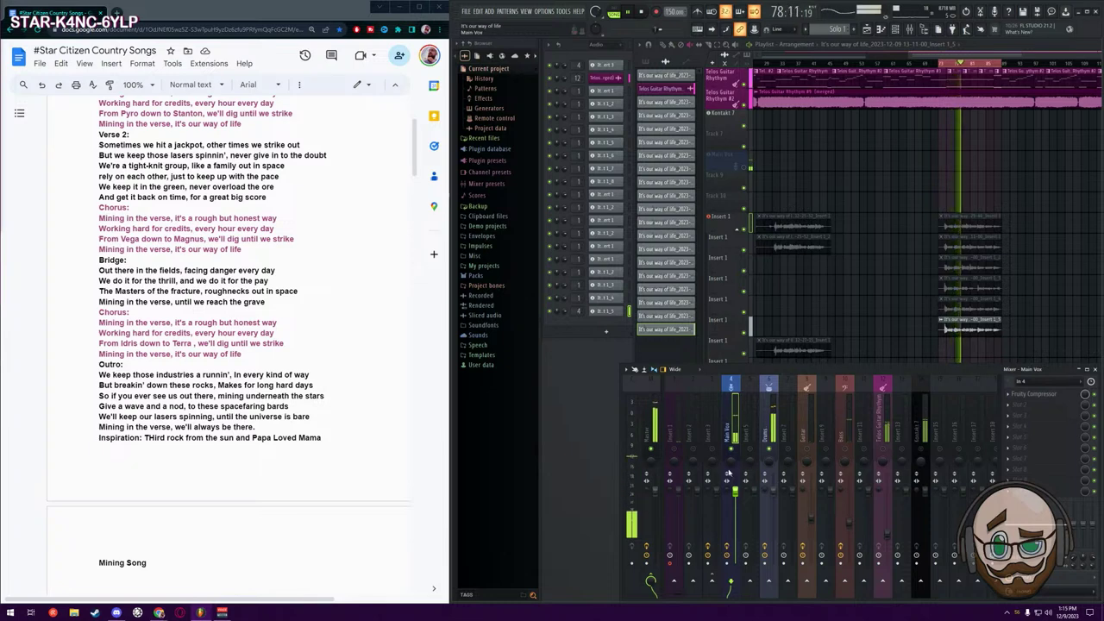
{"action": "key", "text": "space"}
{"action": "key", "text": "F6"}
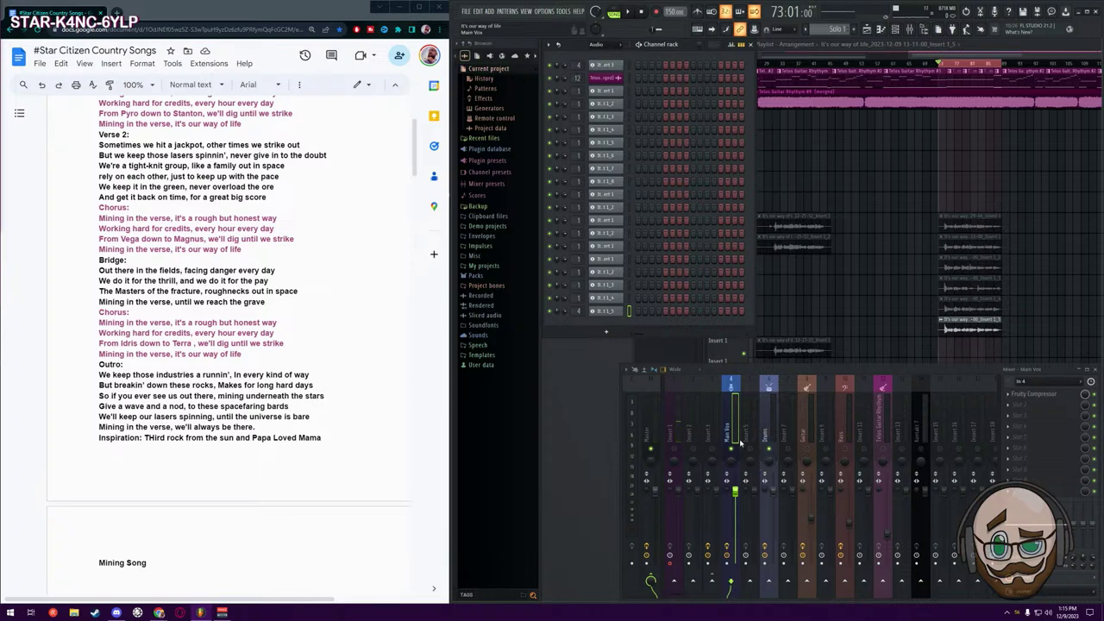
{"action": "left_click", "coordinate": [680, 449]}
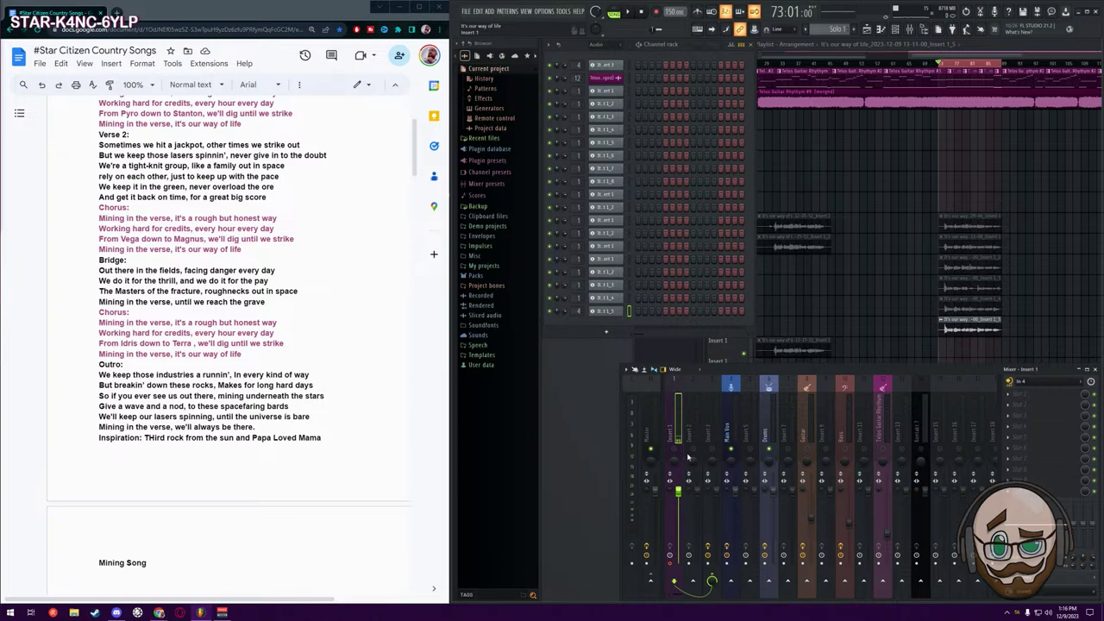